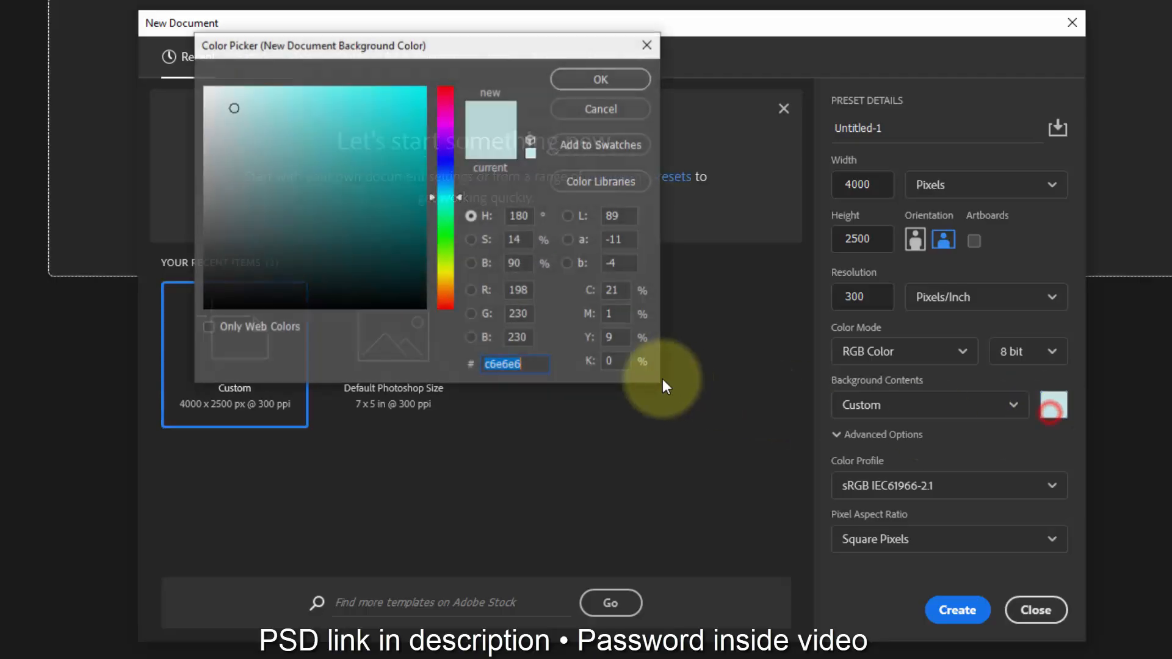
Step: Set the new document's background colour to ffffff and create the 4000 x 2500 px document at 300 ppi
type("ffffff")
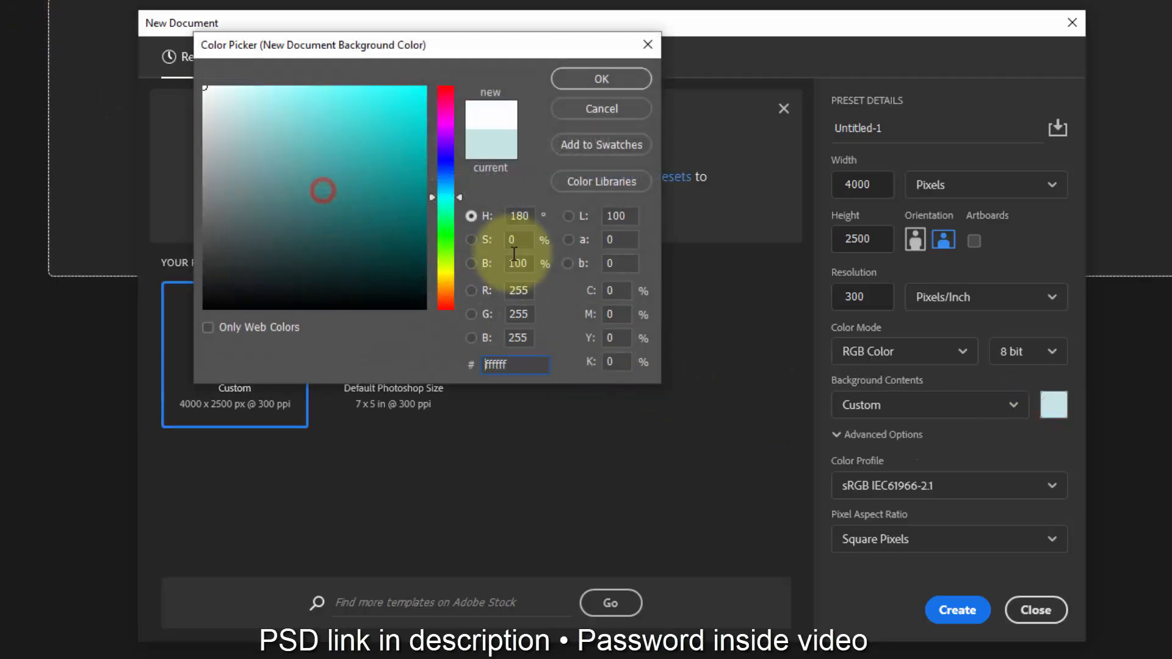
left_click(603, 79)
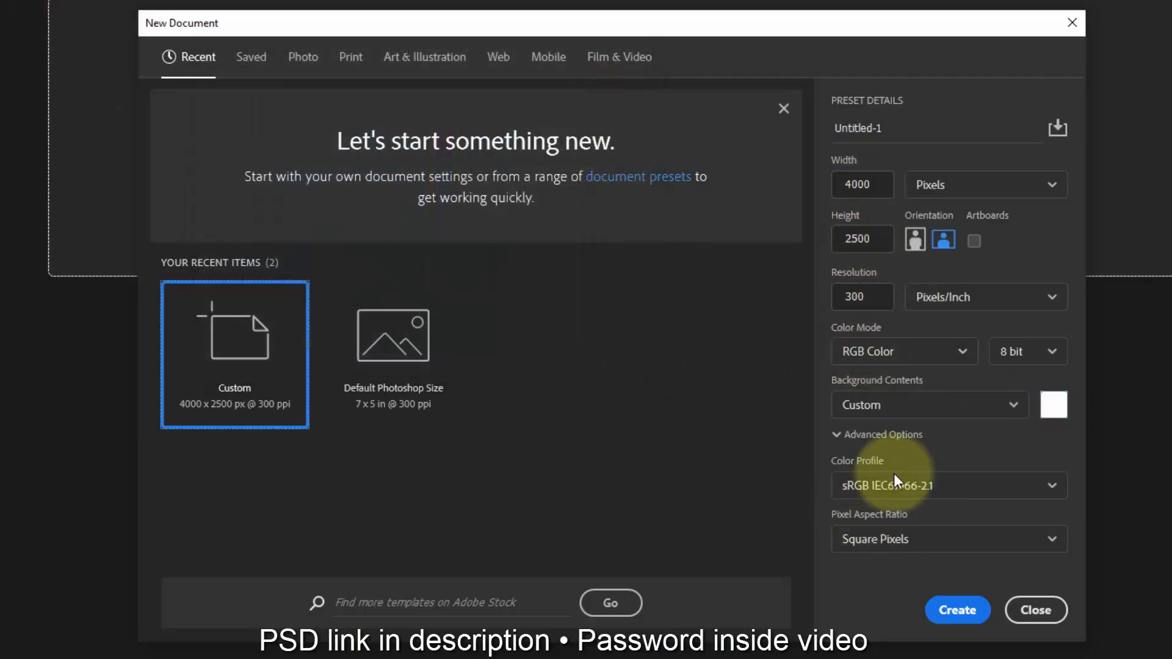
left_click(950, 612)
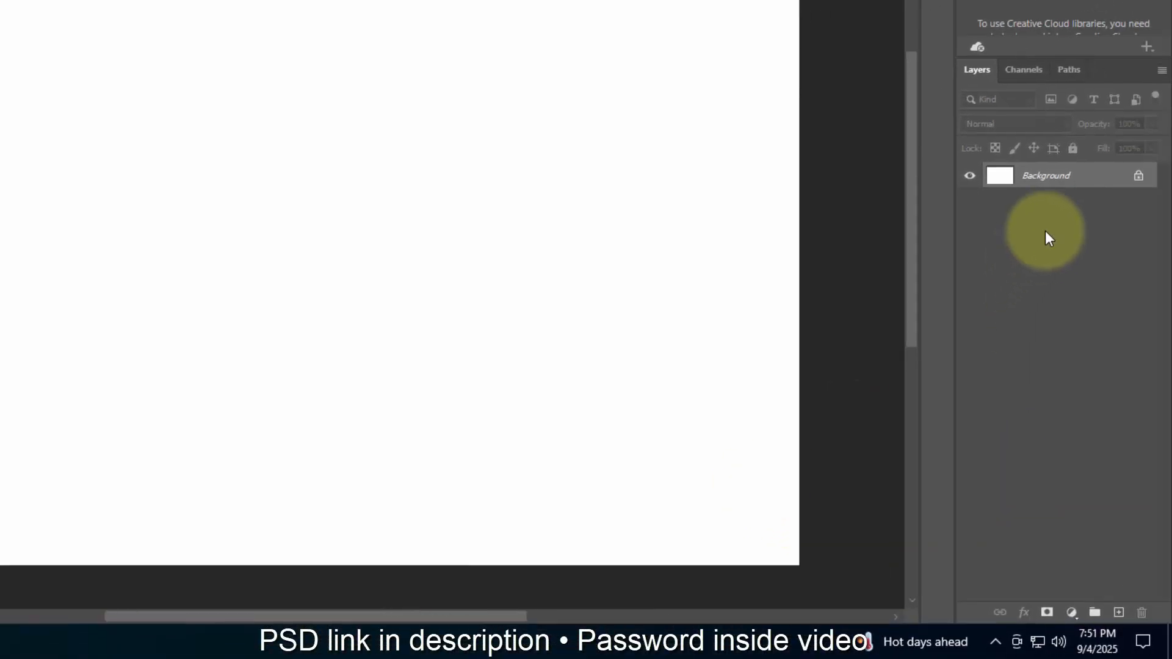
Step: Unlock the Background layer and add a Gradient Fill layer above it
left_click_drag(995, 57, 1001, 141)
left_click(1151, 268)
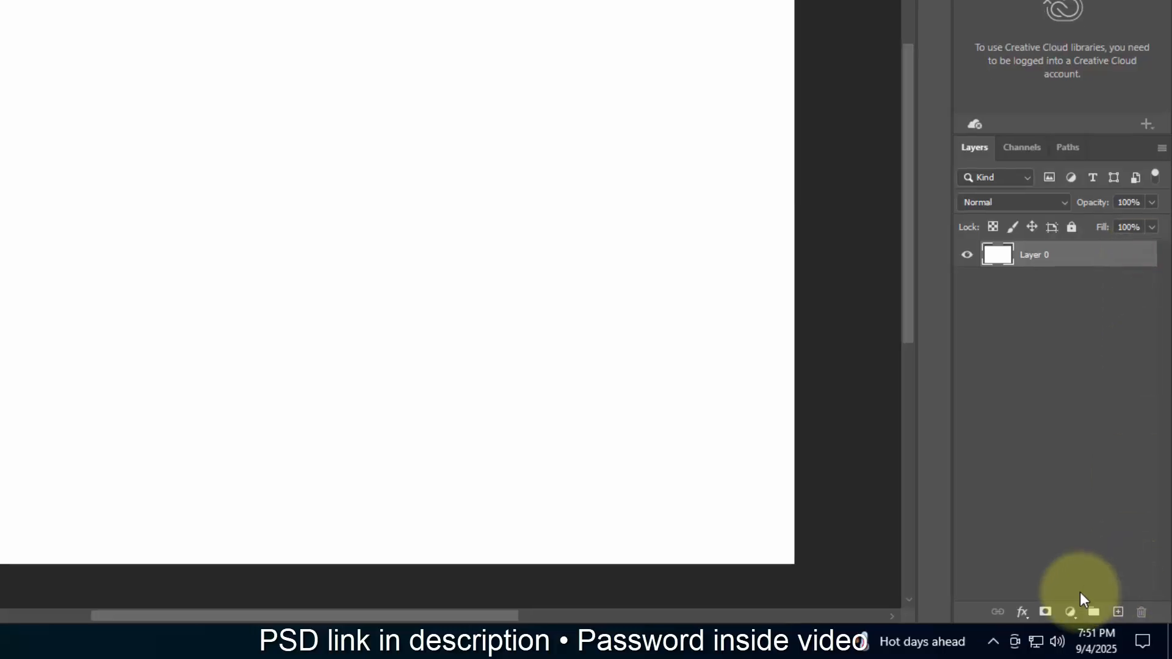
left_click(1073, 612)
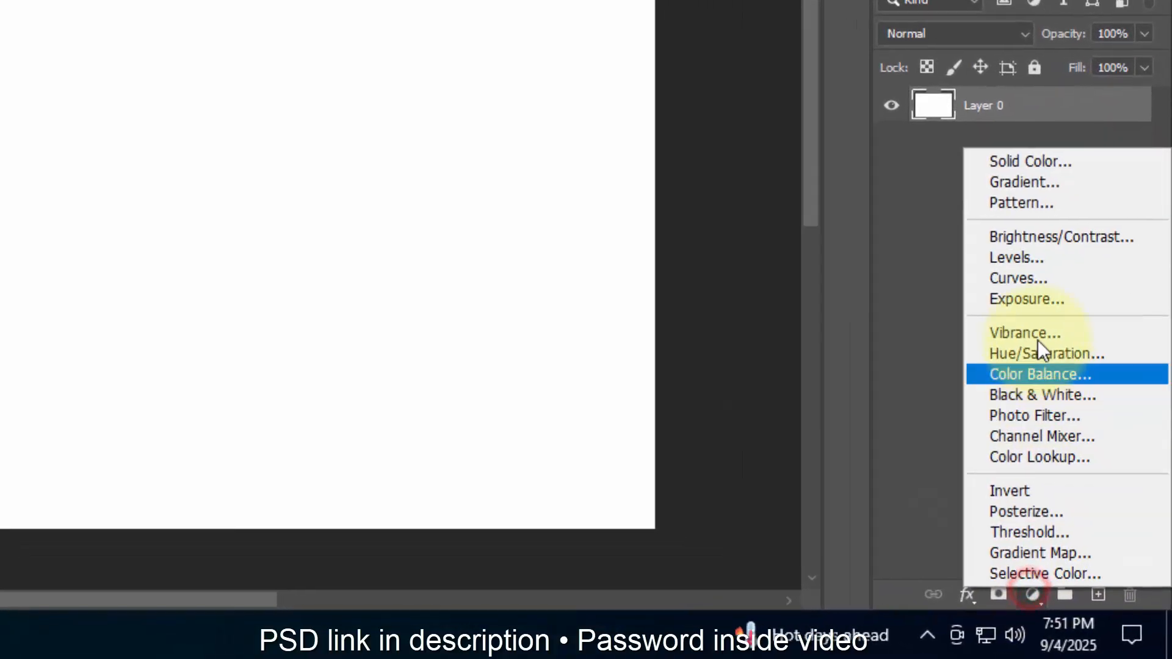
left_click(1018, 184)
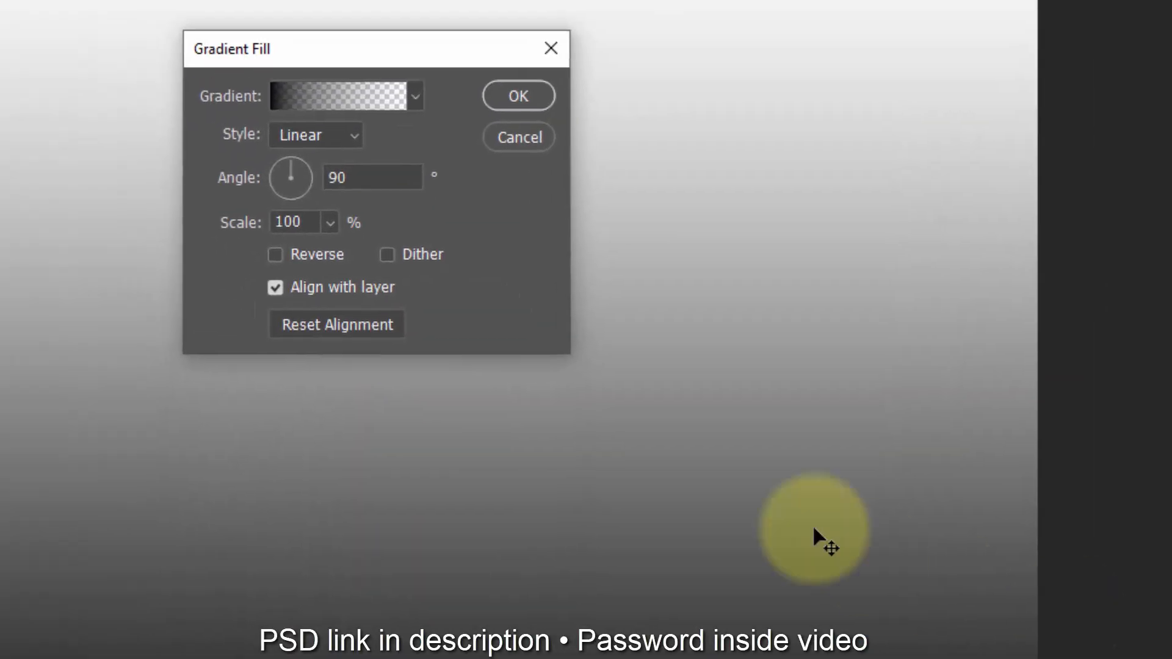
Step: Load the Black, White preset from the Basics group as the fill's gradient for editing
left_click(393, 103)
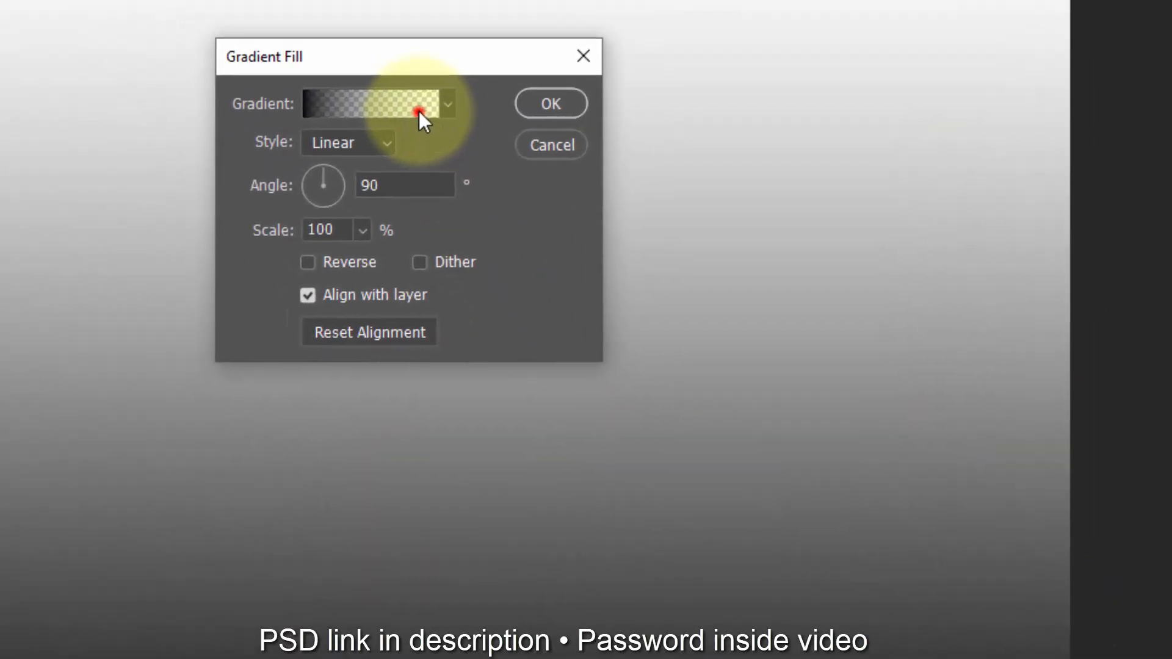
left_click(187, 109)
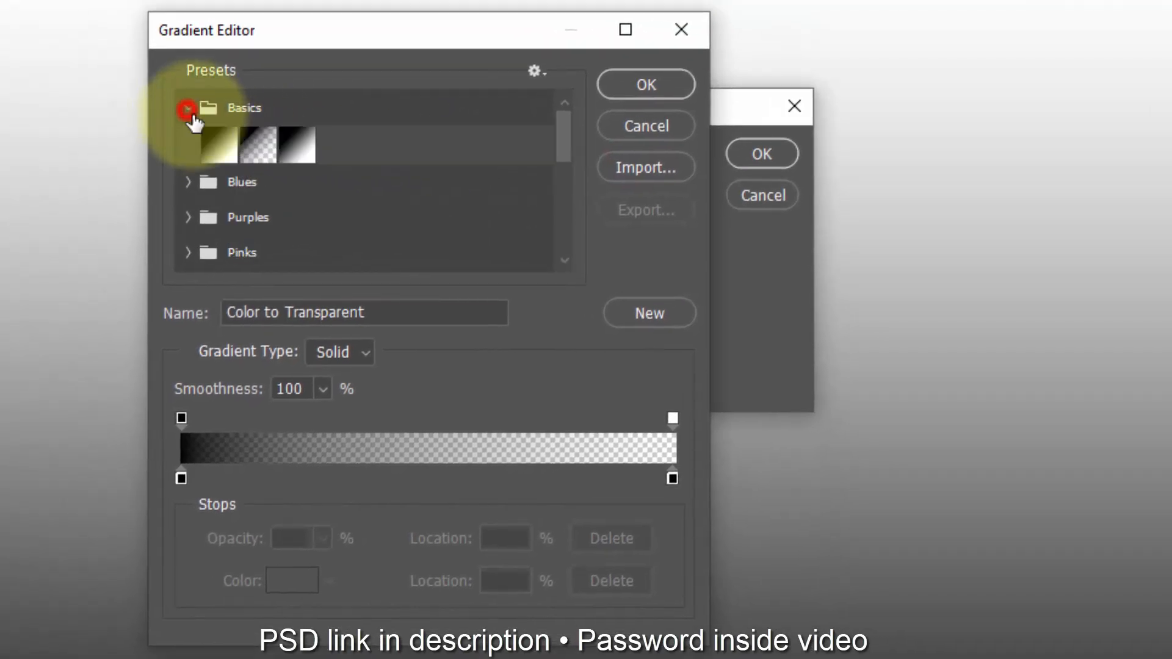
left_click(298, 156)
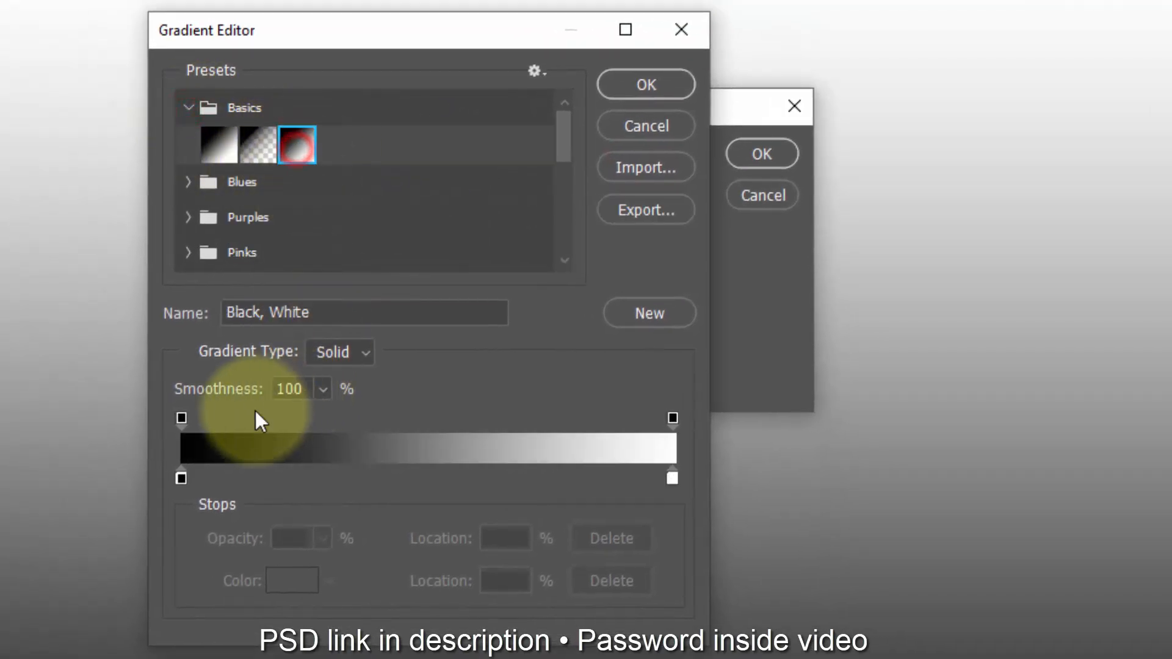
Step: Change the gradient's black starting colour stop to fa6b9d
left_click(181, 478)
left_click(287, 581)
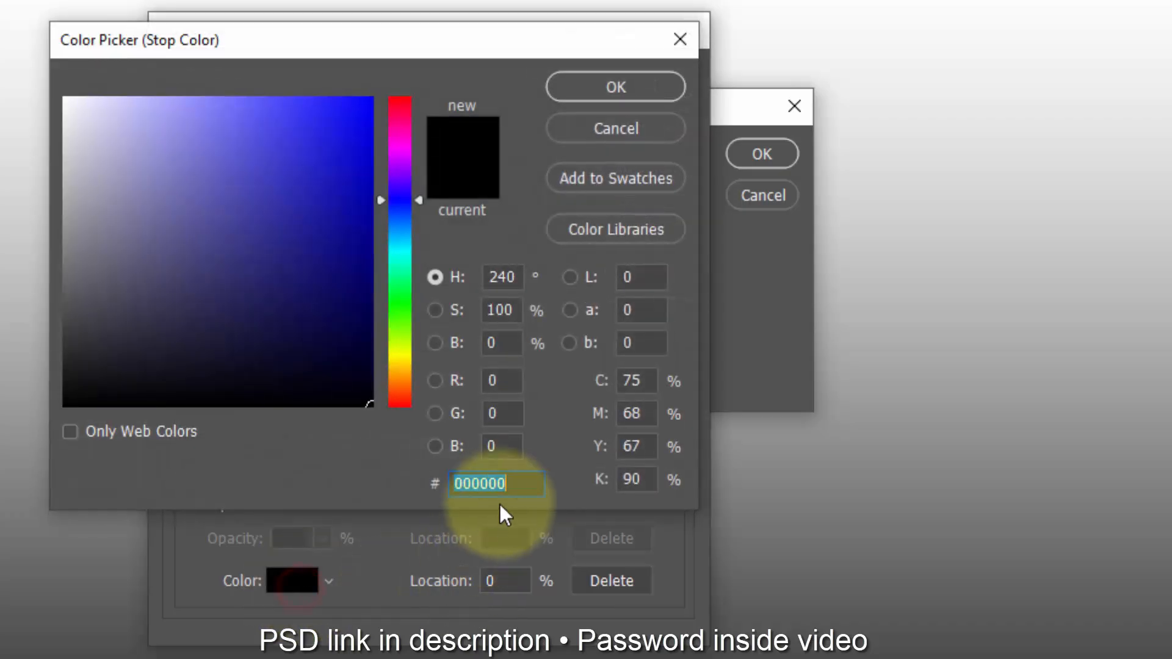
type("fa")
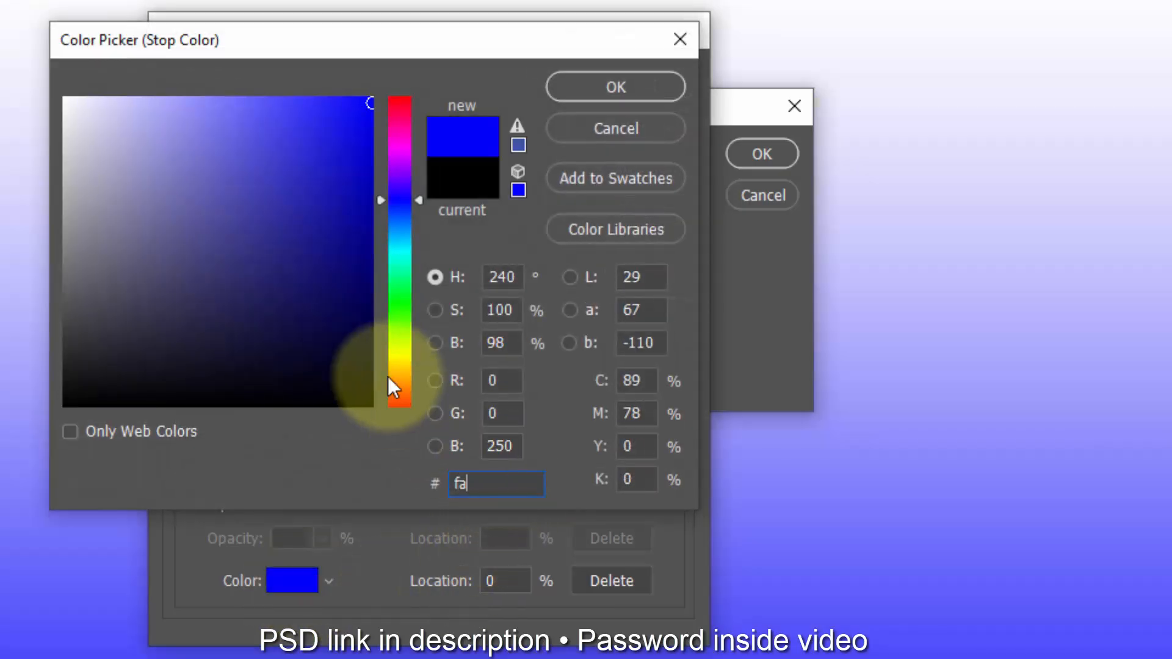
type("6b")
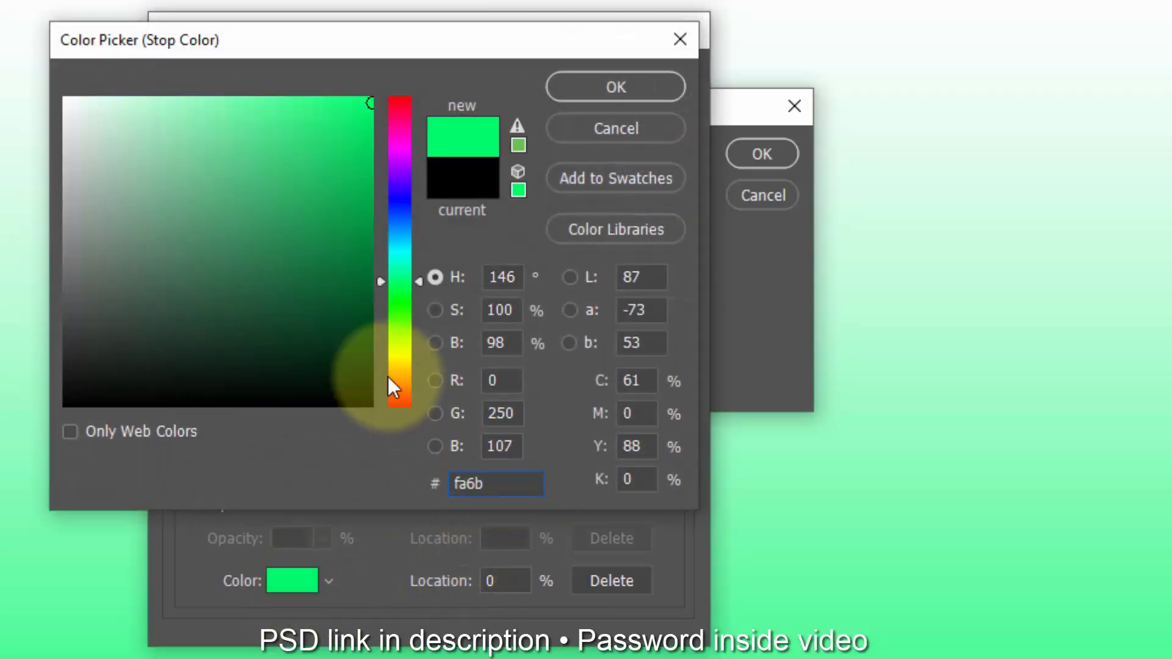
type("9d")
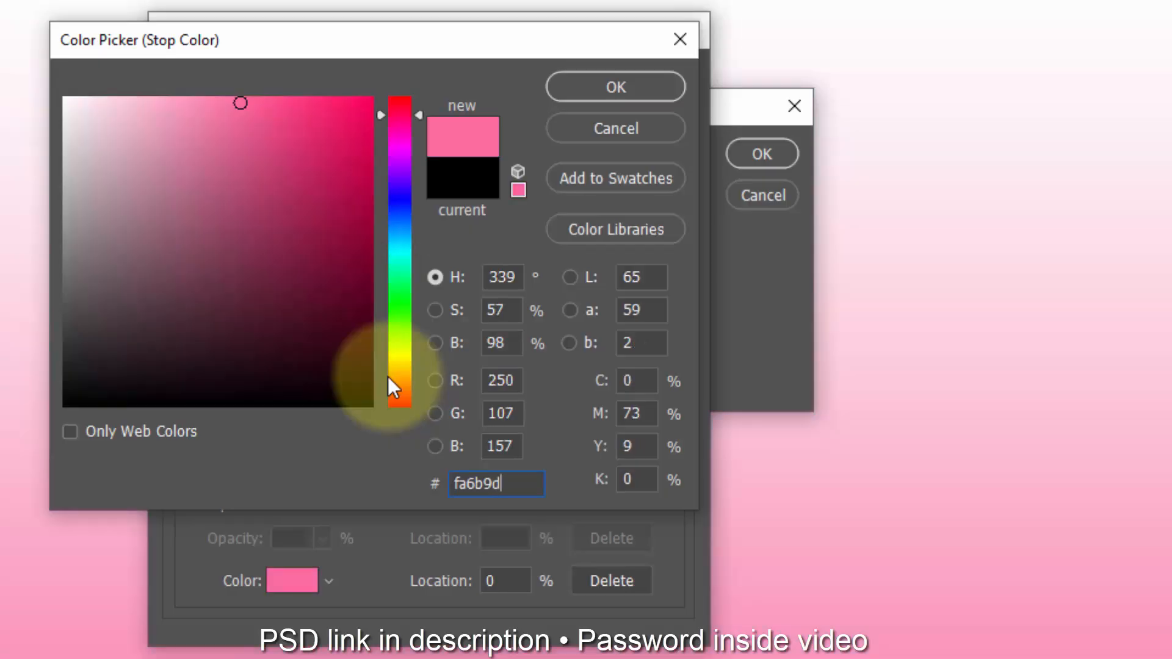
left_click(559, 87)
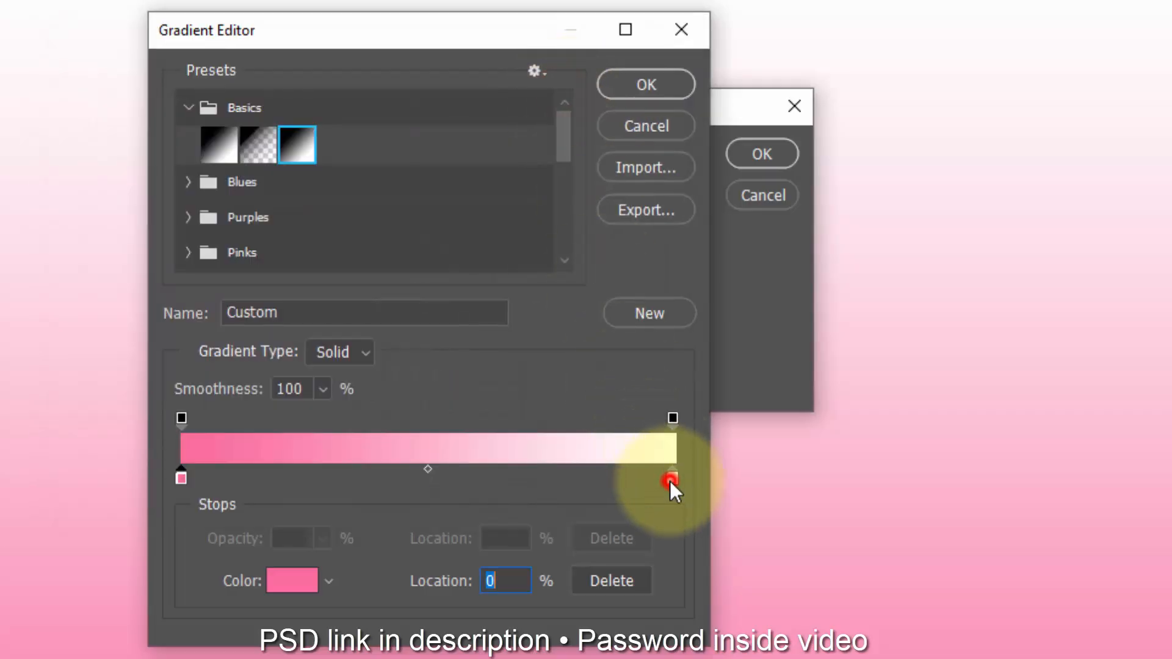
Step: Change the gradient's white end colour stop to 717171 and accept the edited gradient
left_click(671, 480)
left_click(291, 581)
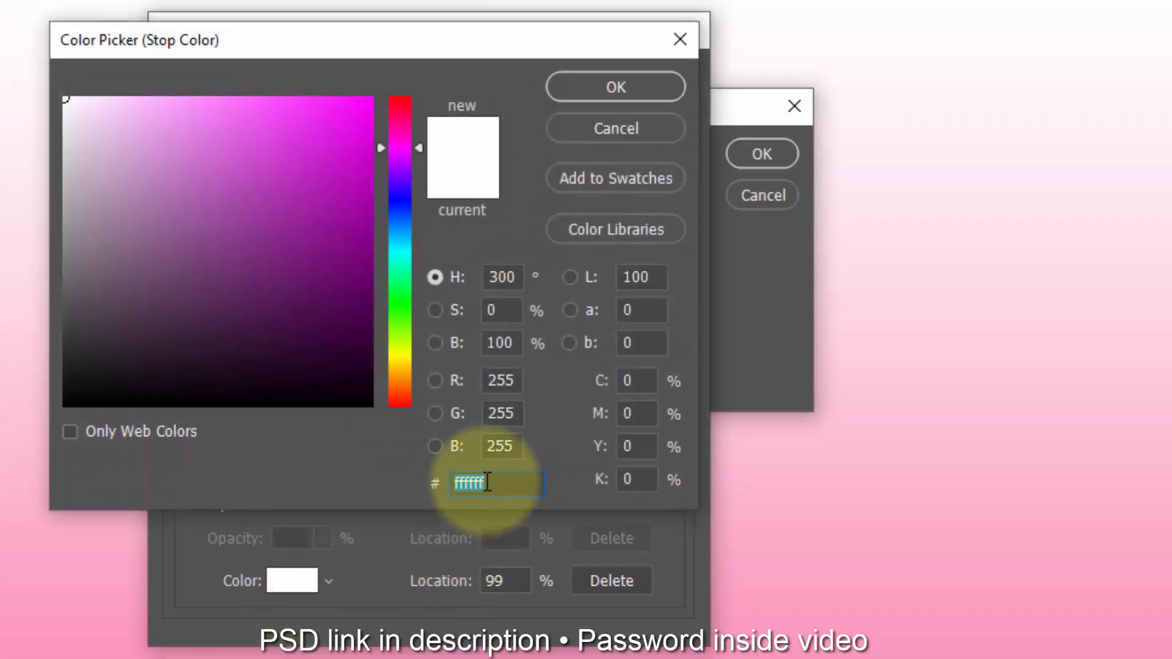
type("717171")
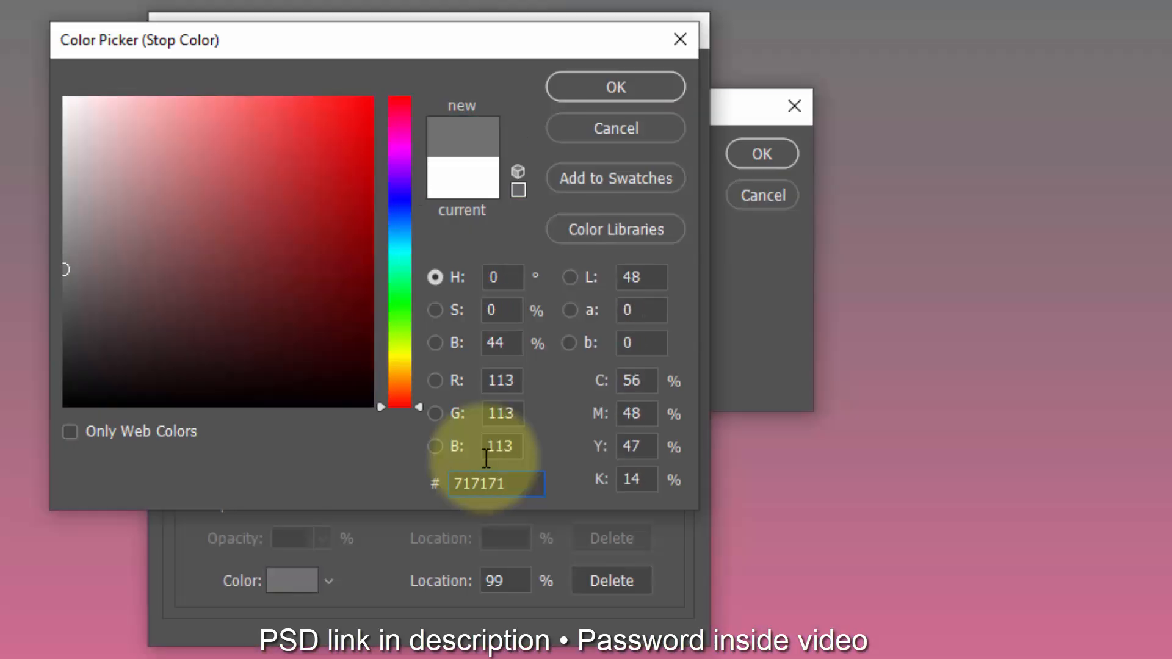
left_click(602, 75)
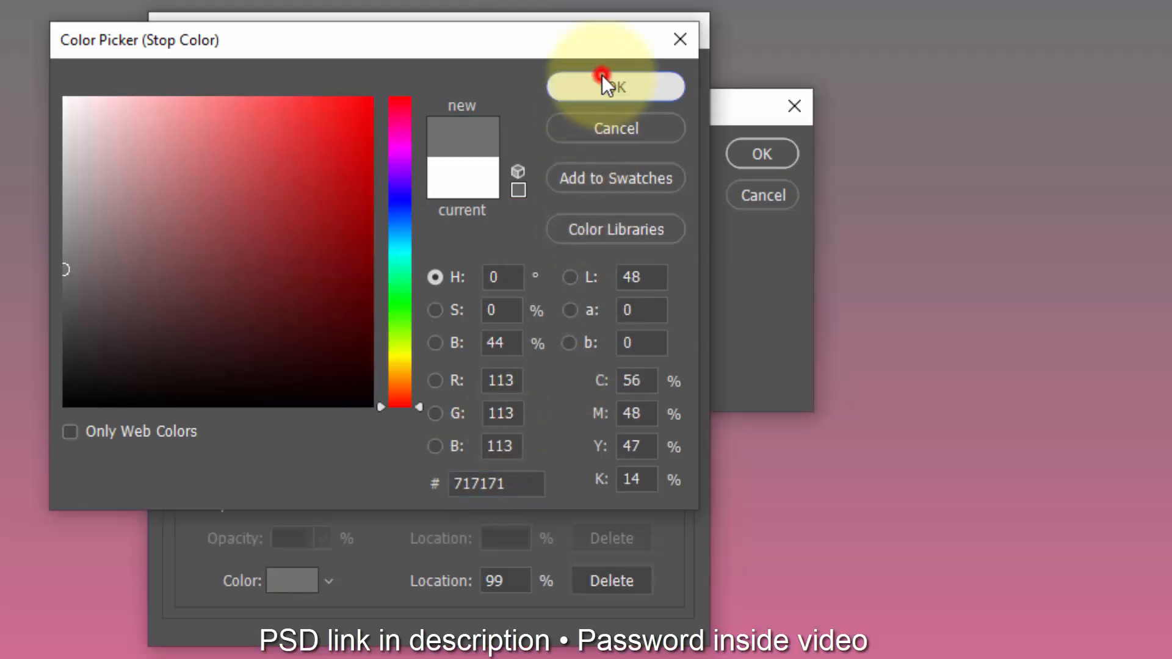
left_click(635, 90)
Step: Make the gradient fill Radial with an angle of 98.8° and a scale of 210%, without Reverse, and apply it
left_click(575, 192)
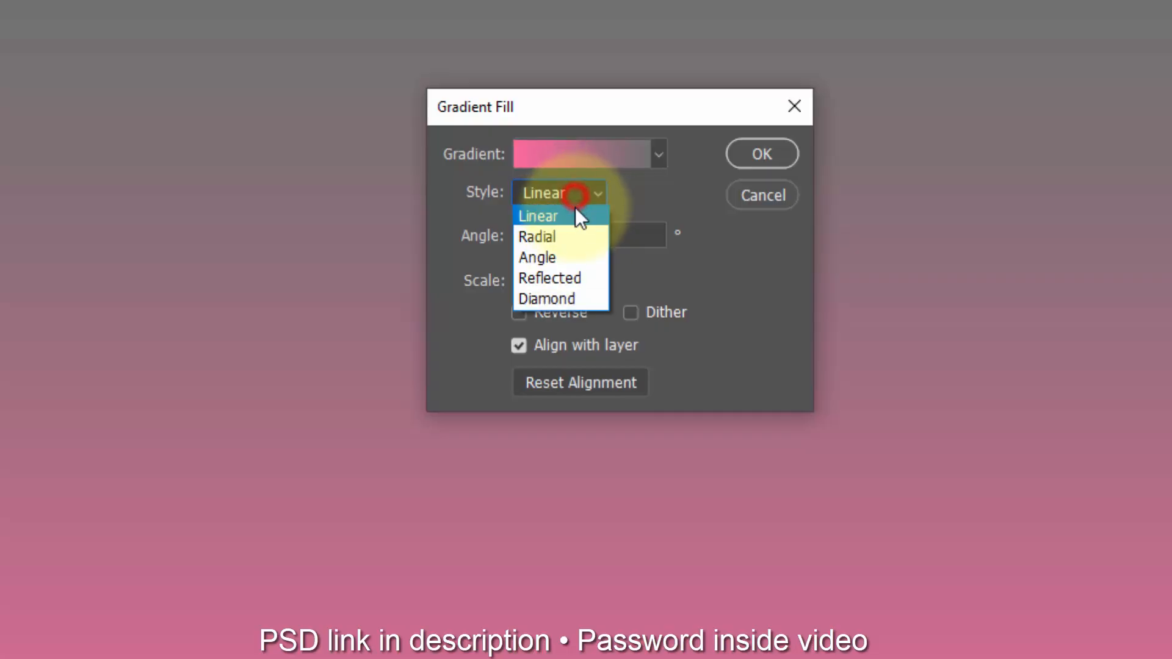
left_click(575, 234)
left_click(639, 240)
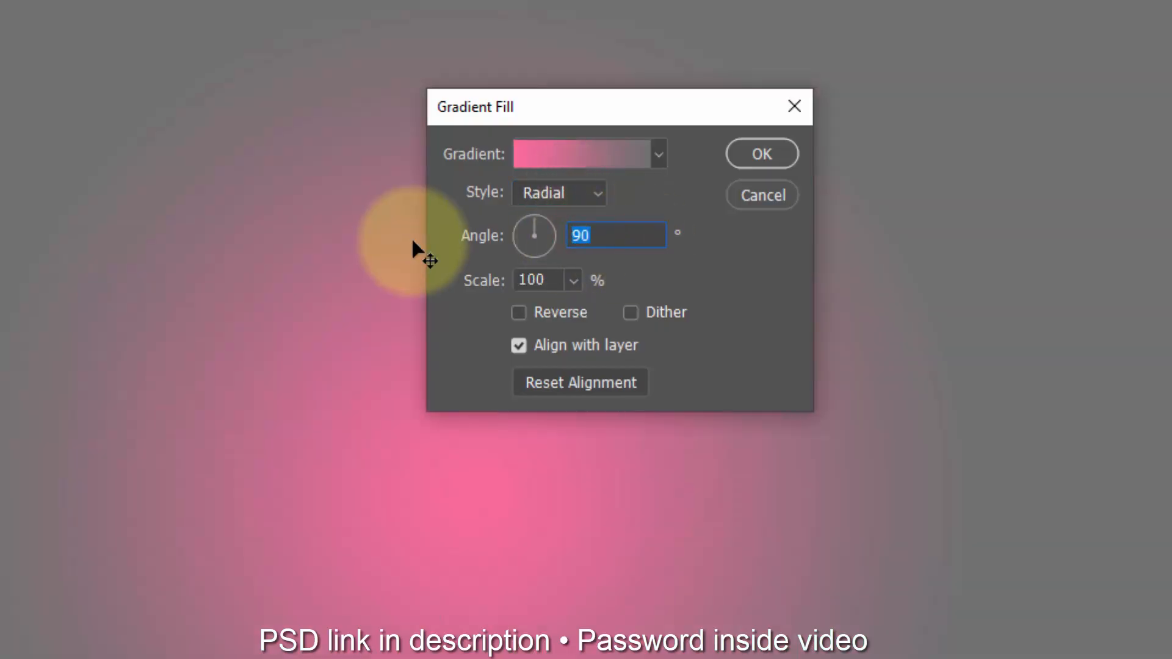
type("98.8")
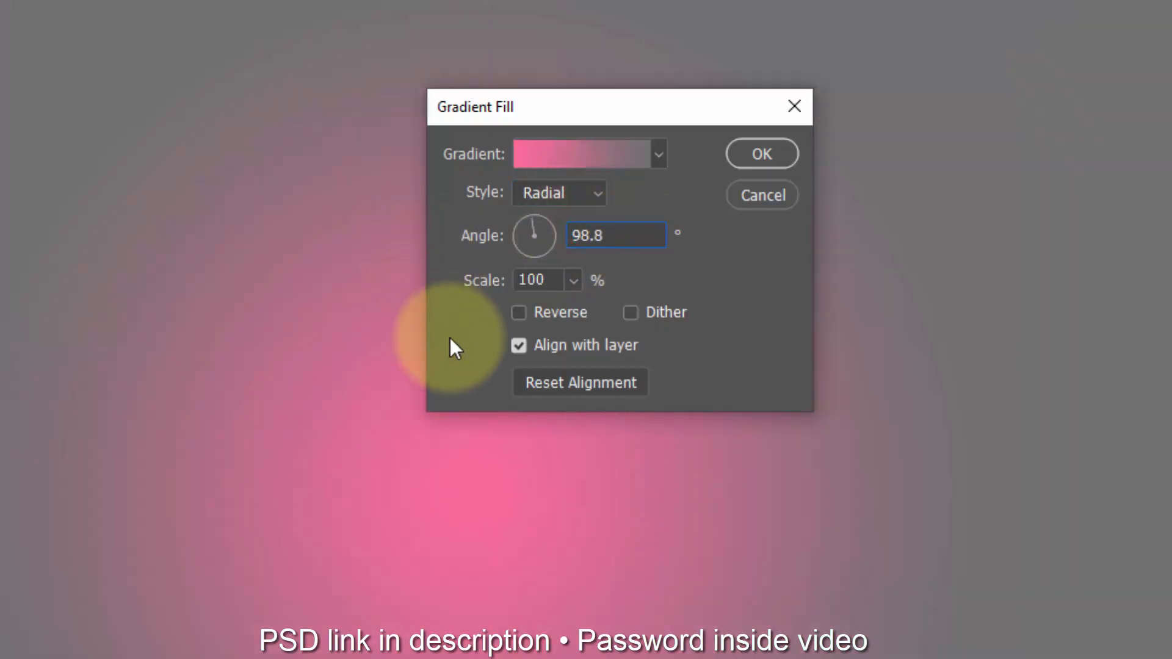
left_click(545, 281)
type("210")
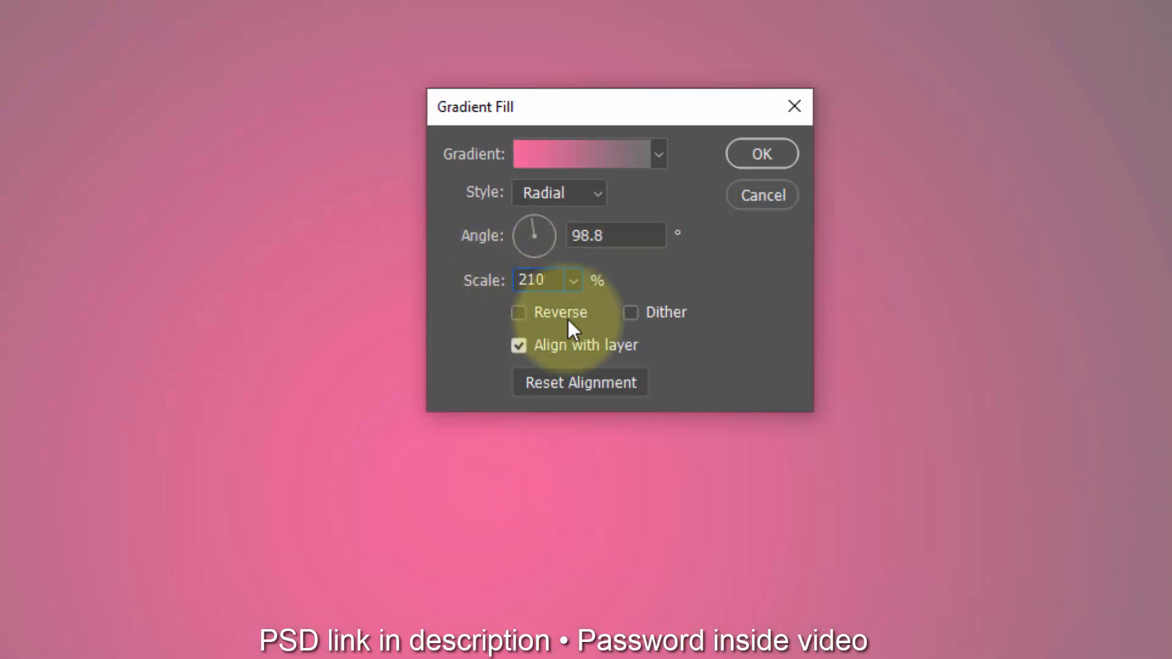
left_click(566, 316)
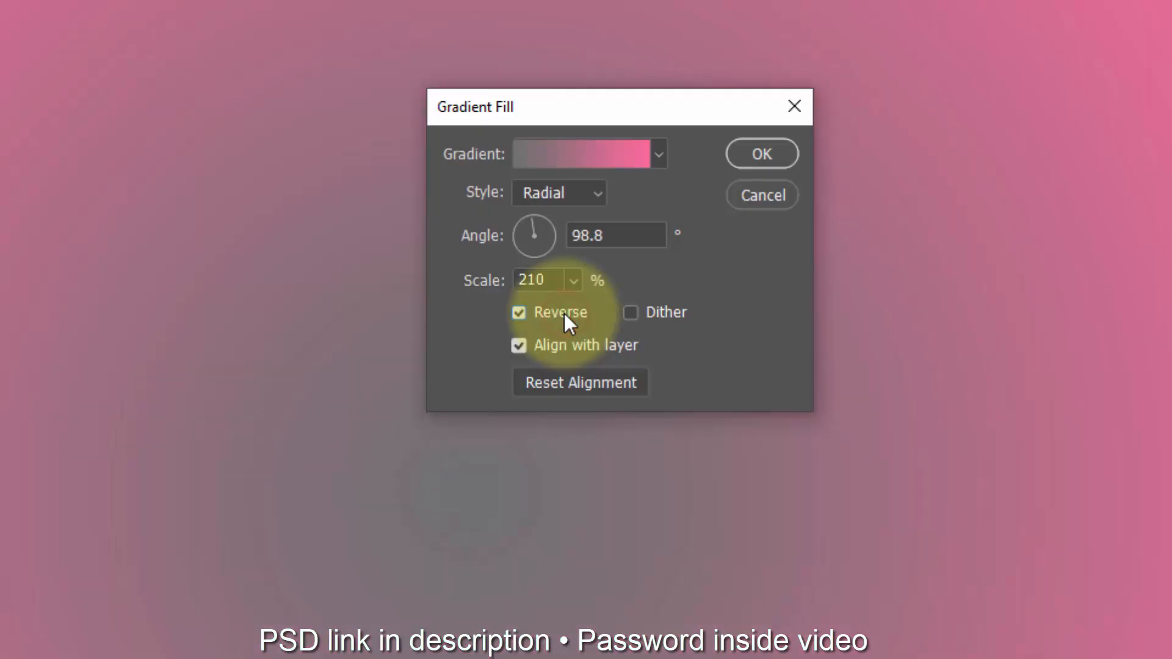
left_click(562, 312)
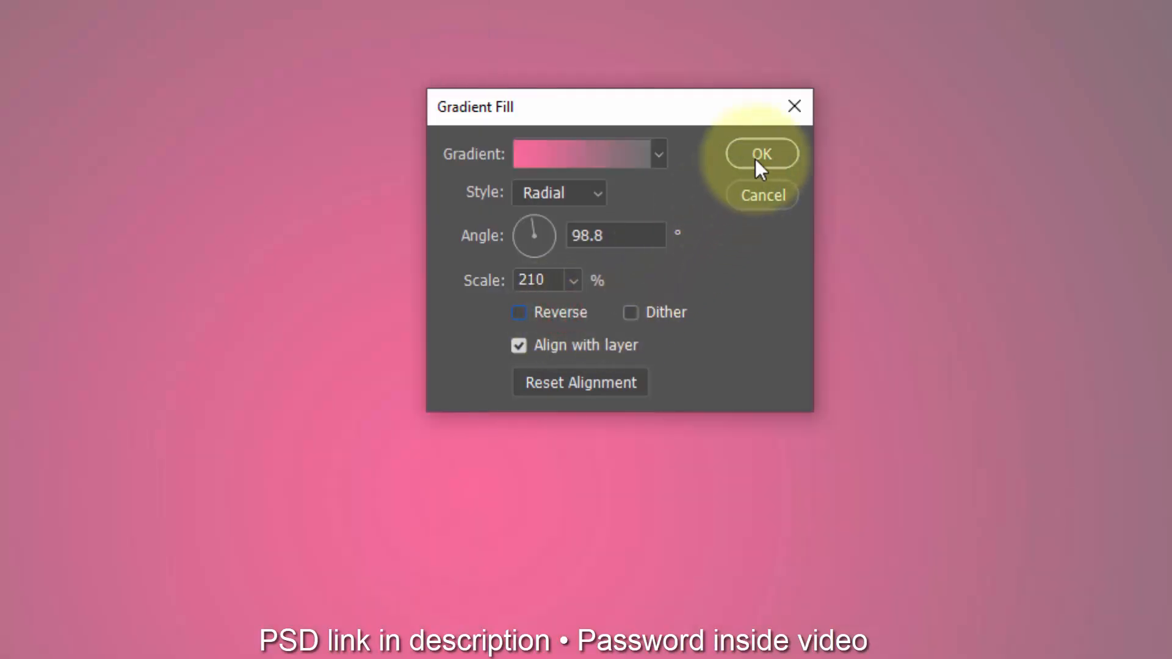
left_click(759, 156)
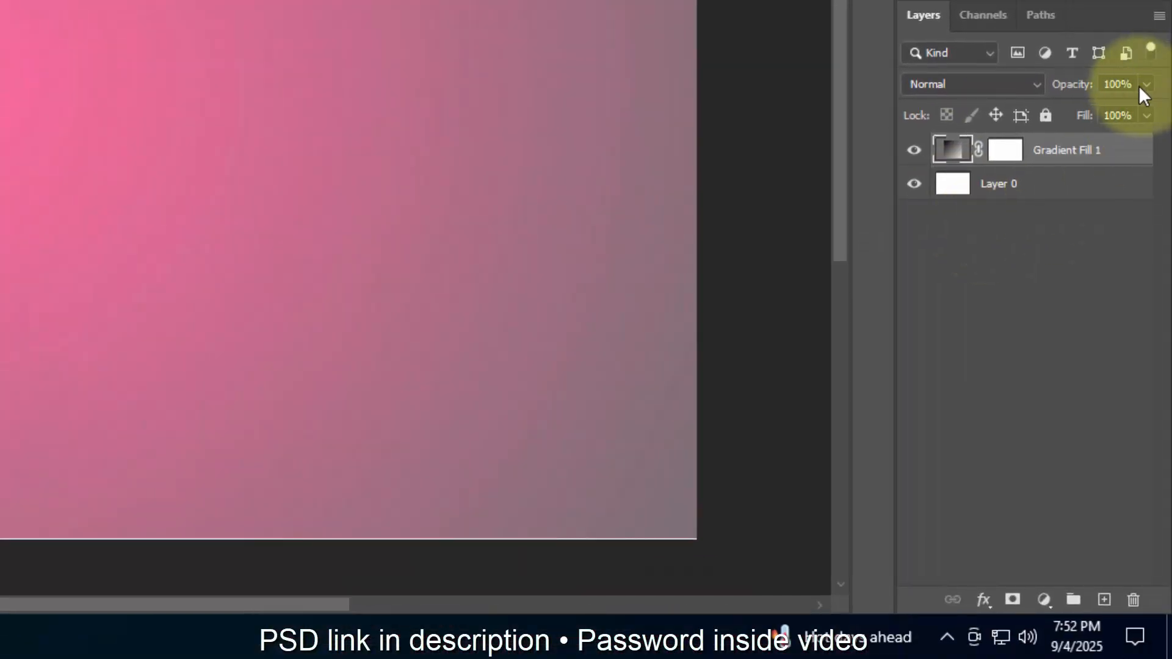
Step: Set the Gradient Fill 1 layer's opacity to 56% and group it with Layer 0 under the name Background
left_click(1122, 84)
type("56")
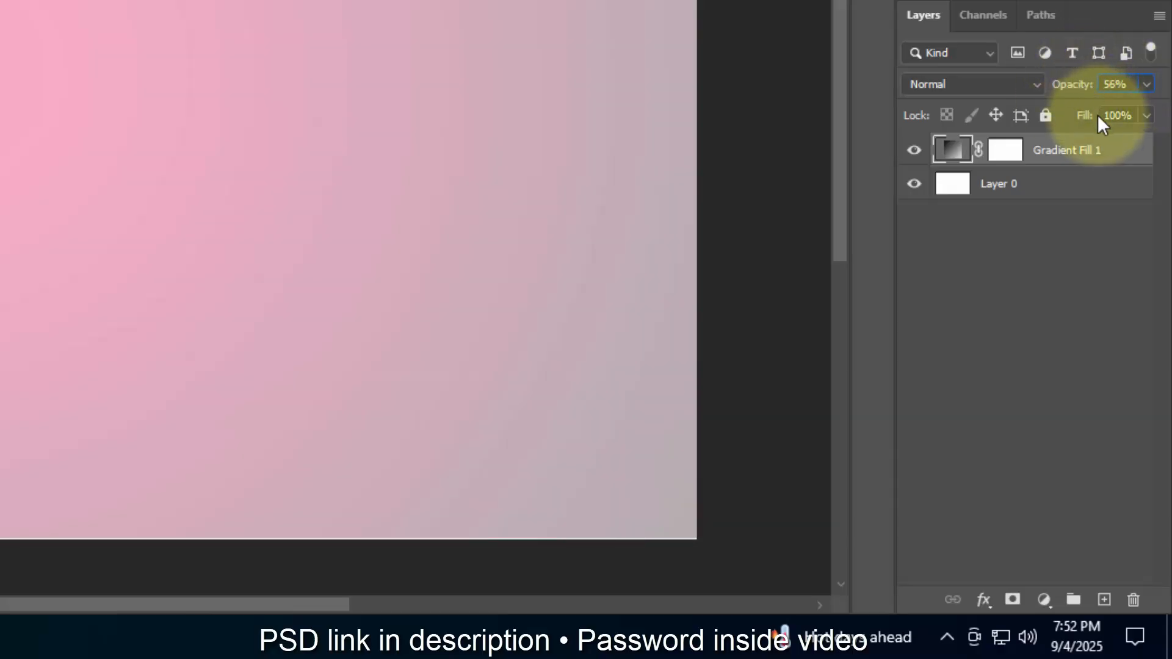
left_click(1045, 185, "shift")
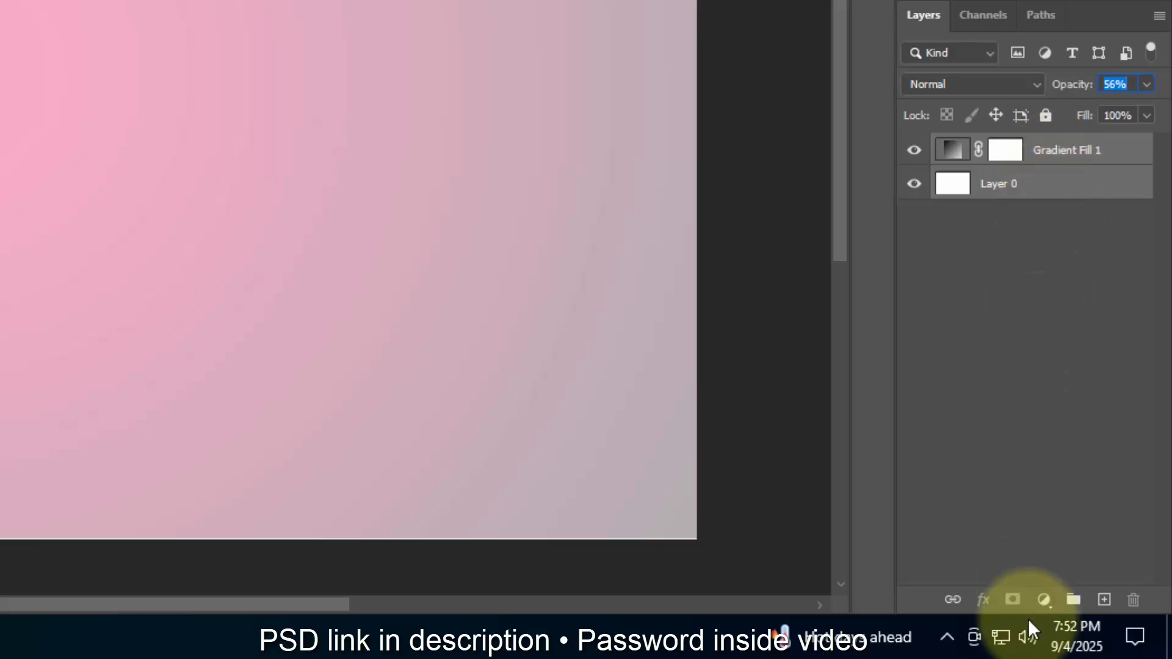
left_click(1073, 605)
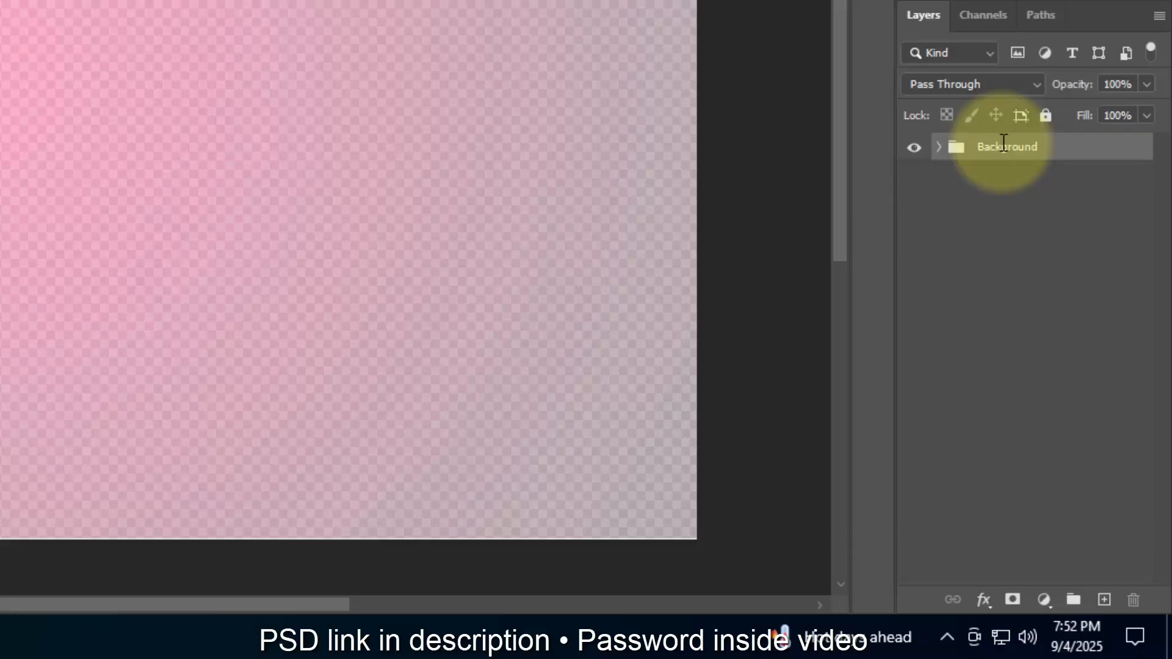
Step: Raise the opacity of Layer 0 inside the Background group to 100% and collapse the group
left_click(939, 146)
left_click(1067, 211)
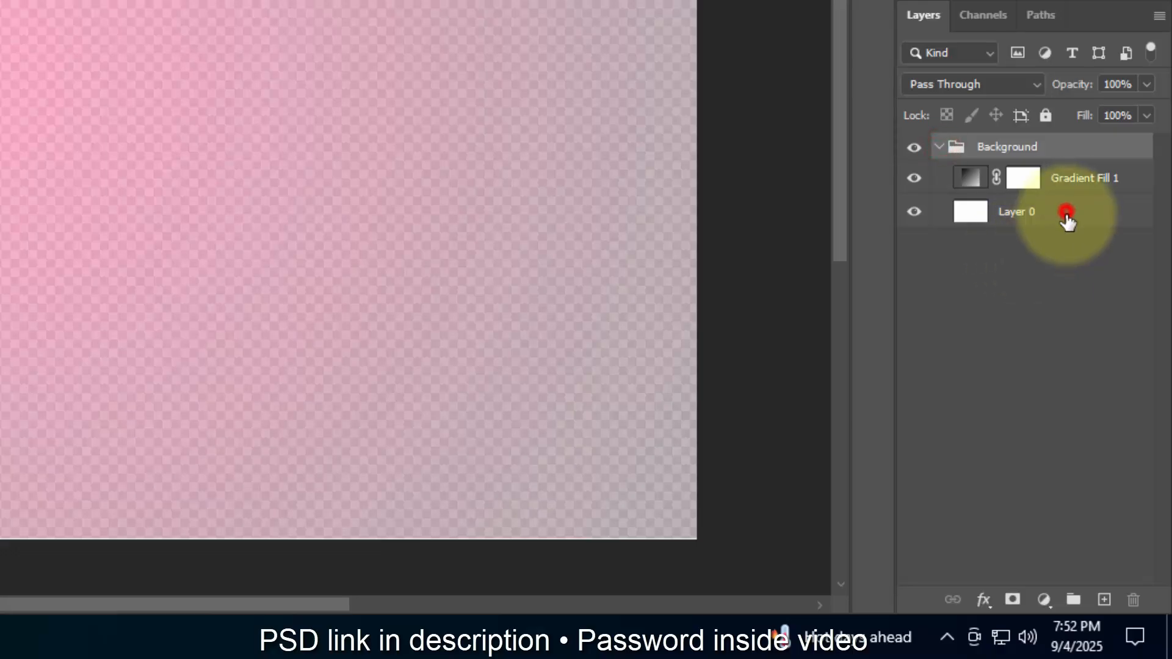
left_click(1142, 80)
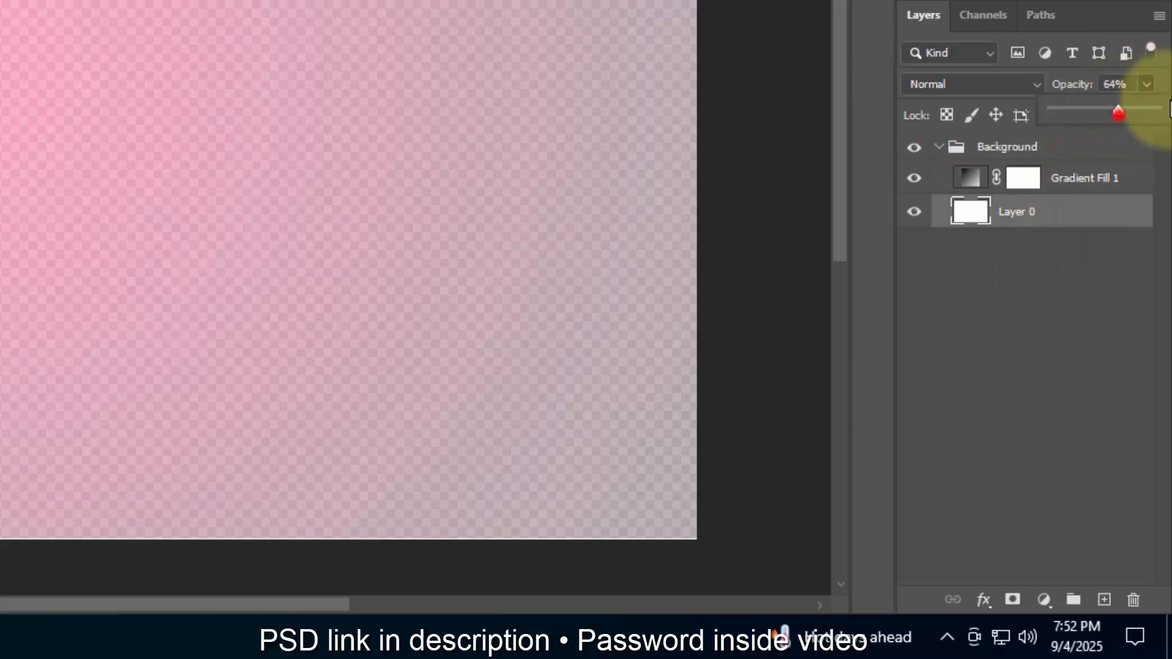
left_click_drag(1163, 100, 1166, 106)
left_click(1109, 281)
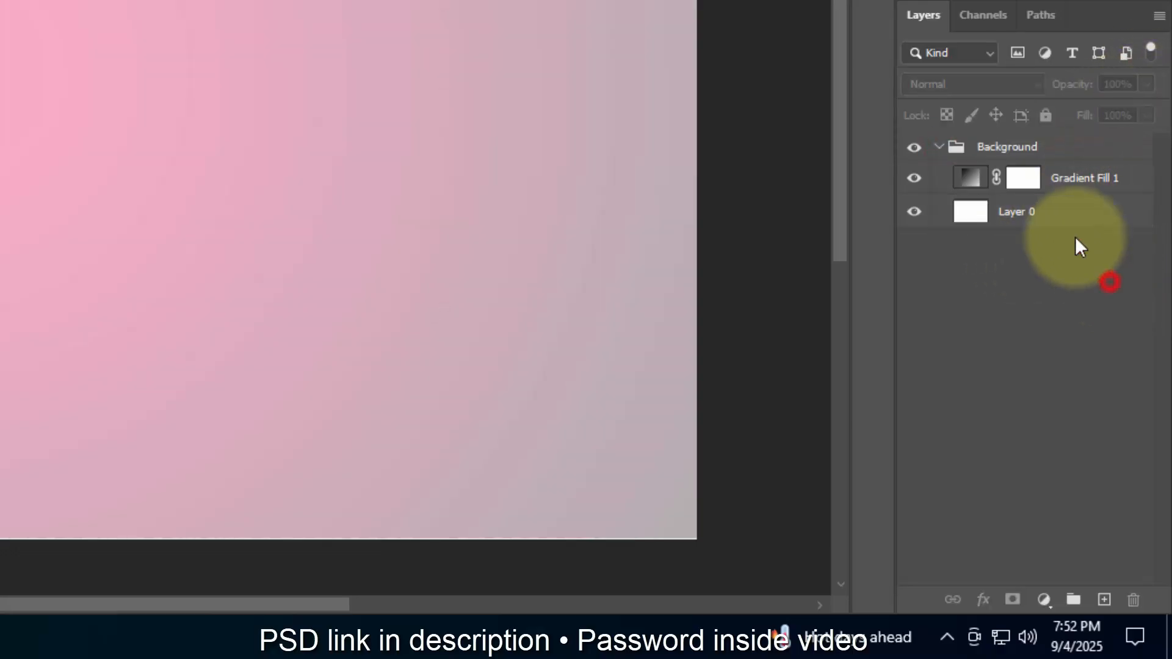
left_click(940, 149)
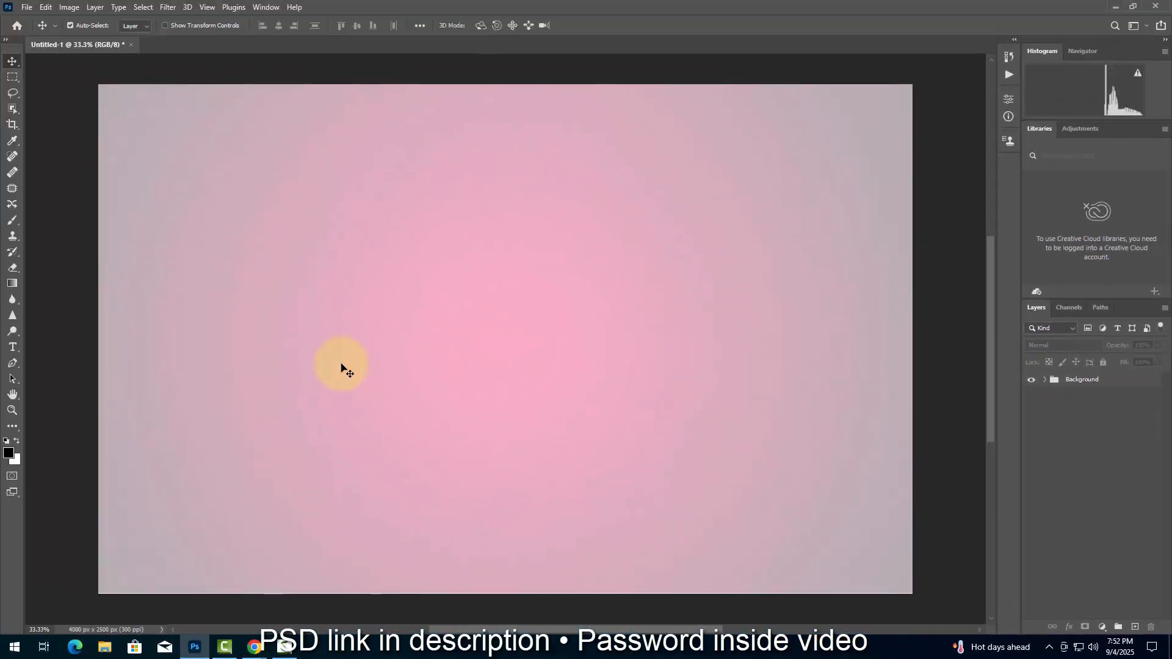
Step: Add the text ROUN on the canvas in Round Pop Regular at 240 pt
left_click(18, 353)
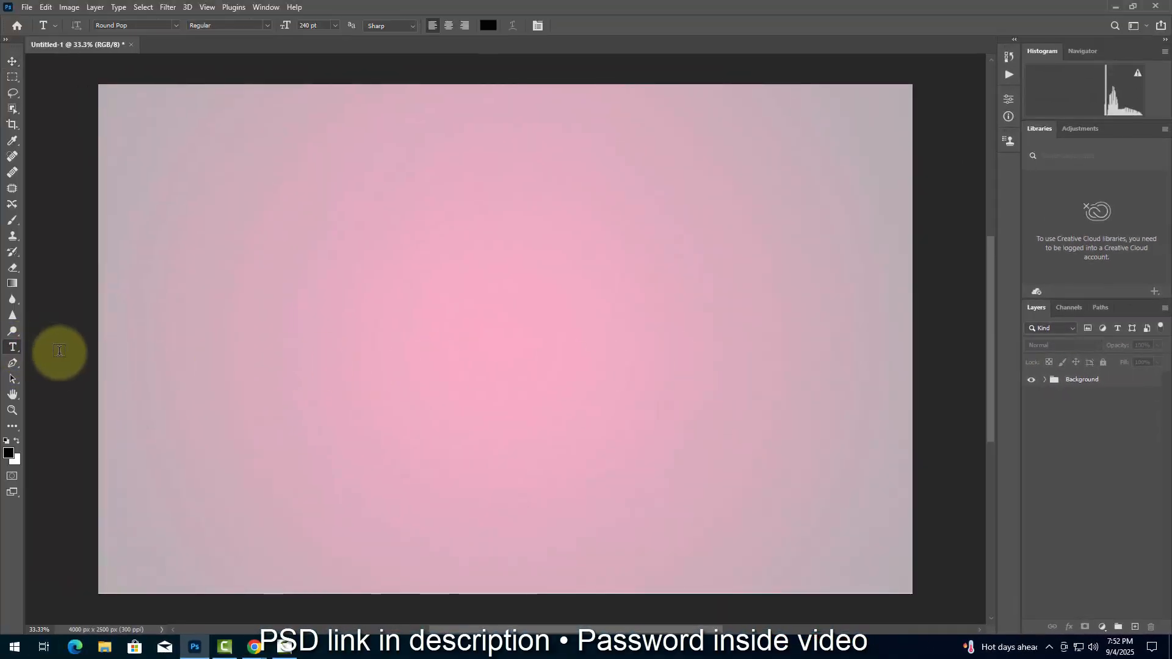
left_click(403, 354)
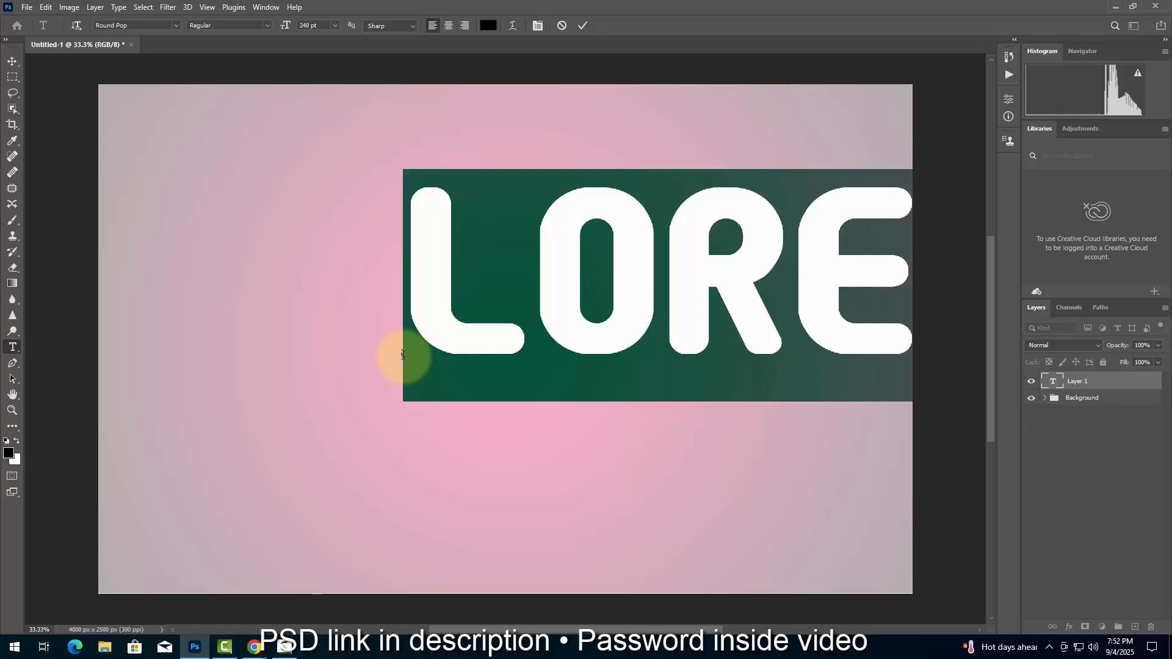
type("ROUN")
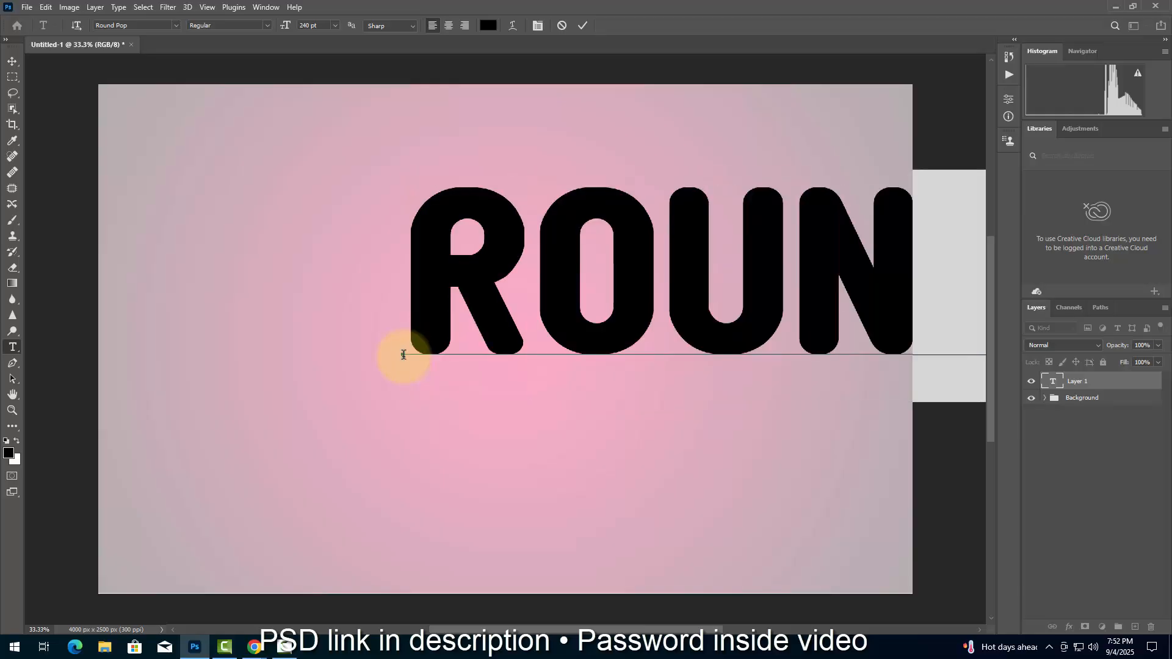
Step: Warp the whole ROUND text with a horizontal Arch style at +14% bend and 10% vertical distortion, and commit the text
left_click_drag(418, 292, 945, 296)
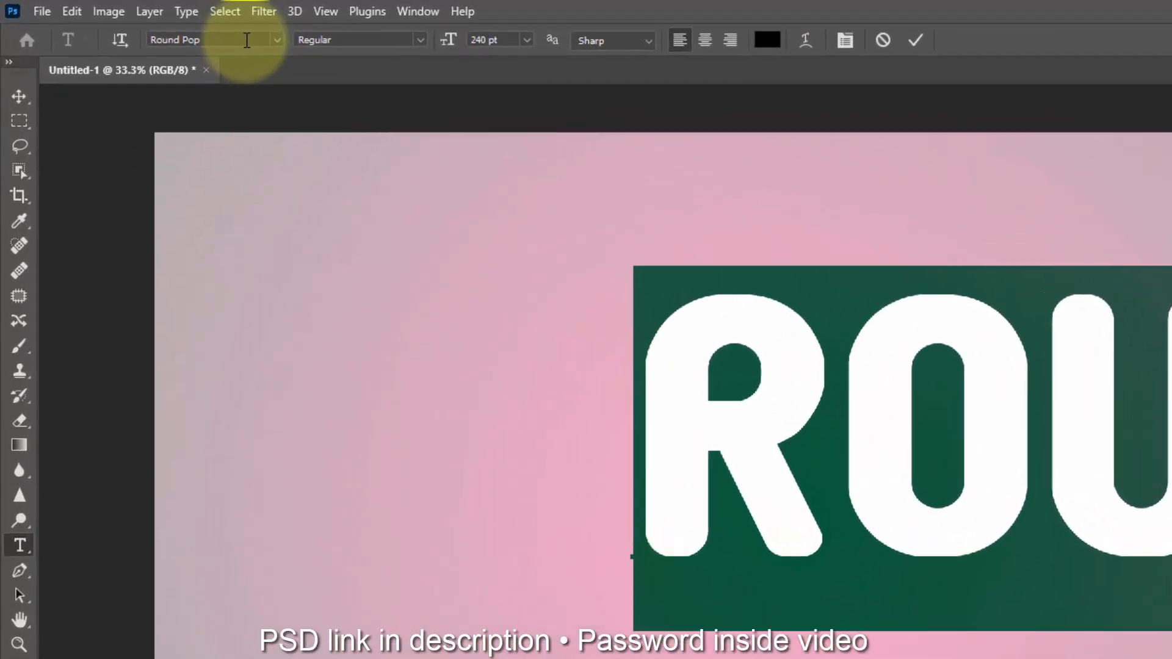
left_click(155, 25)
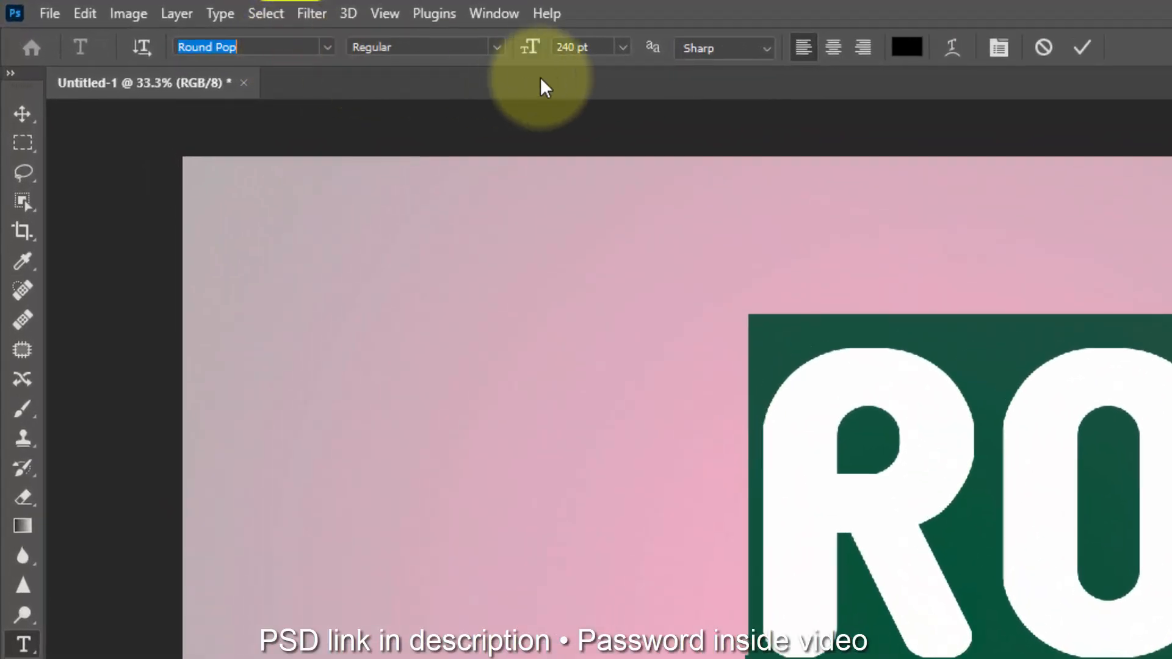
left_click(945, 50)
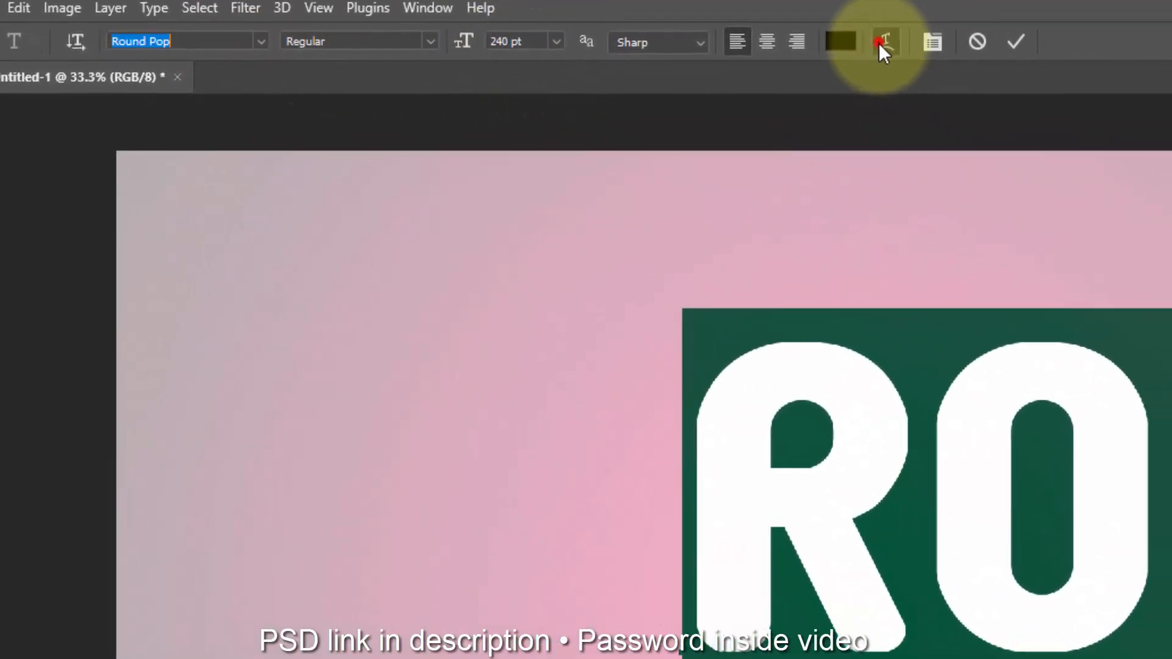
left_click(945, 306)
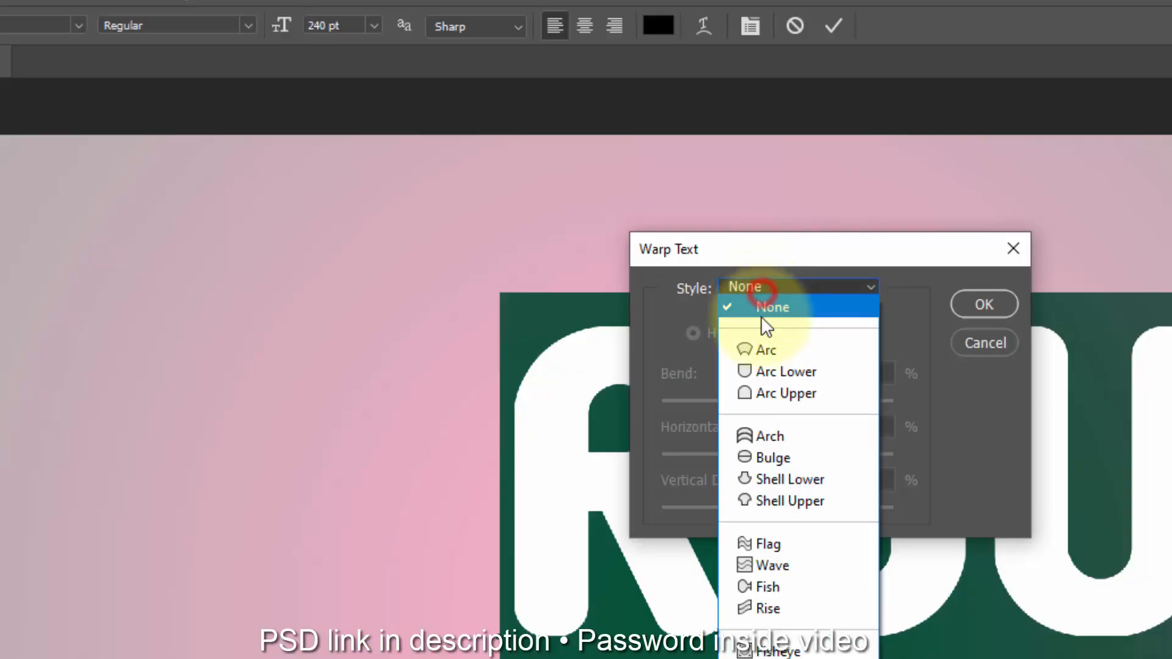
left_click(784, 436)
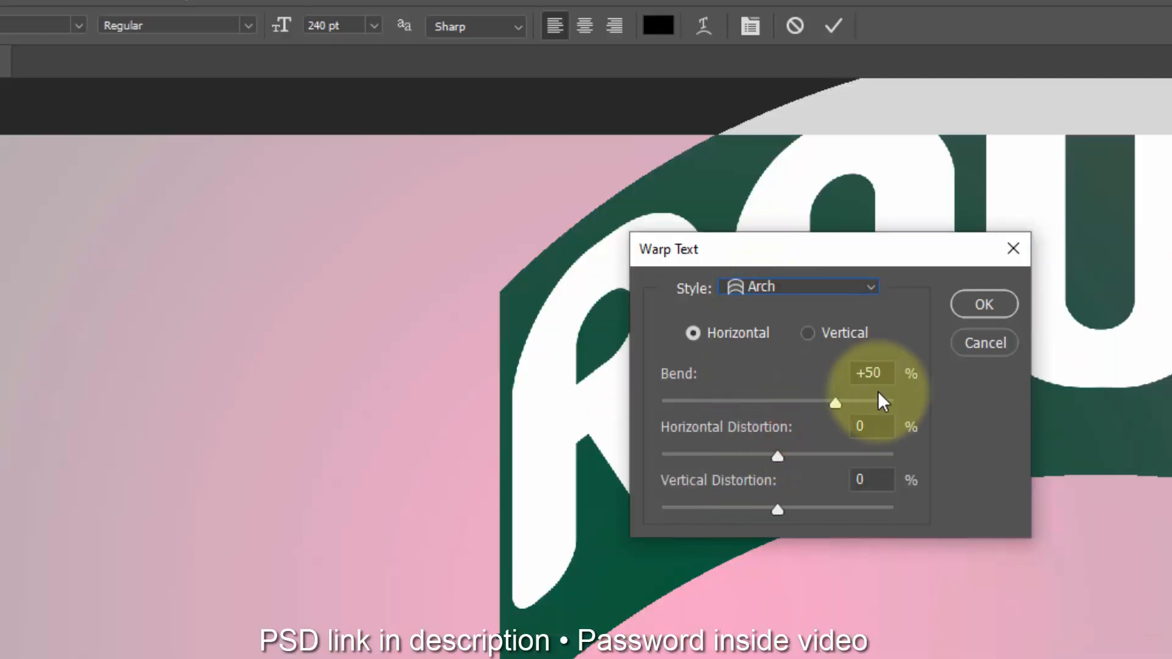
left_click(865, 372)
type("14")
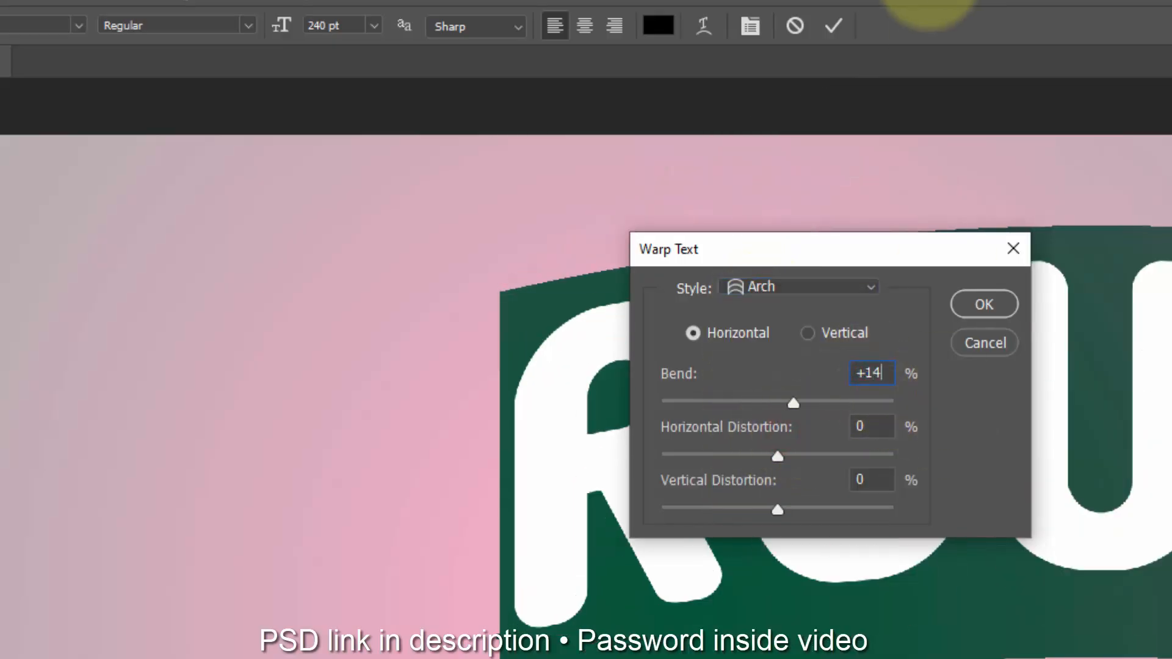
left_click(870, 476)
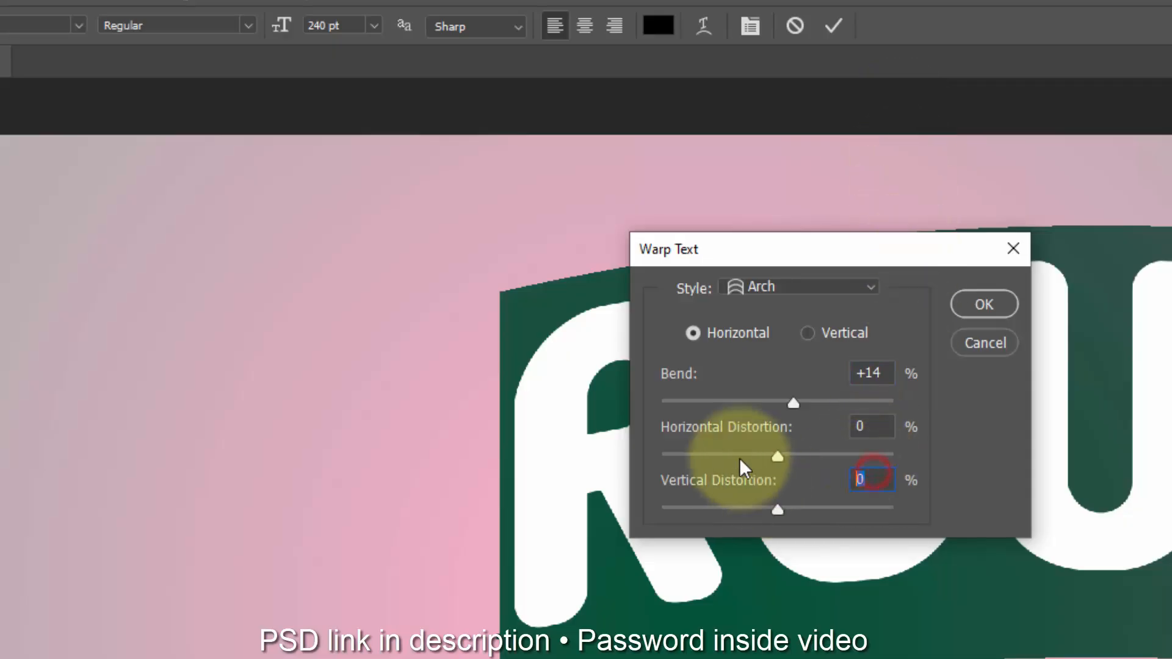
type("10")
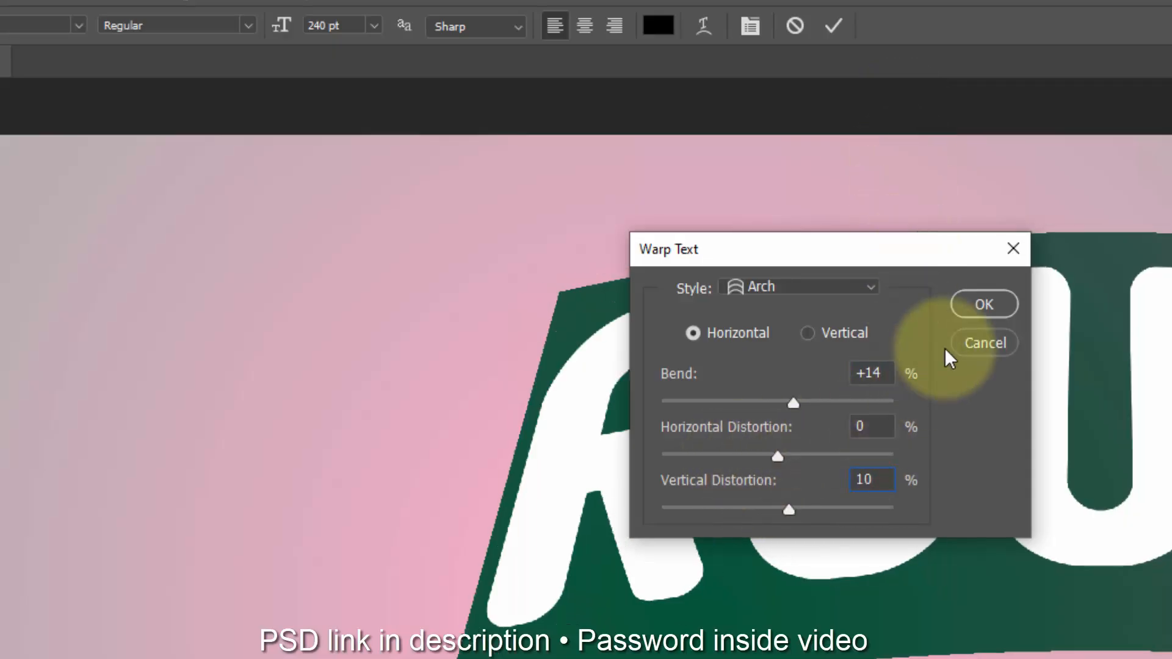
left_click(984, 304)
left_click(834, 26)
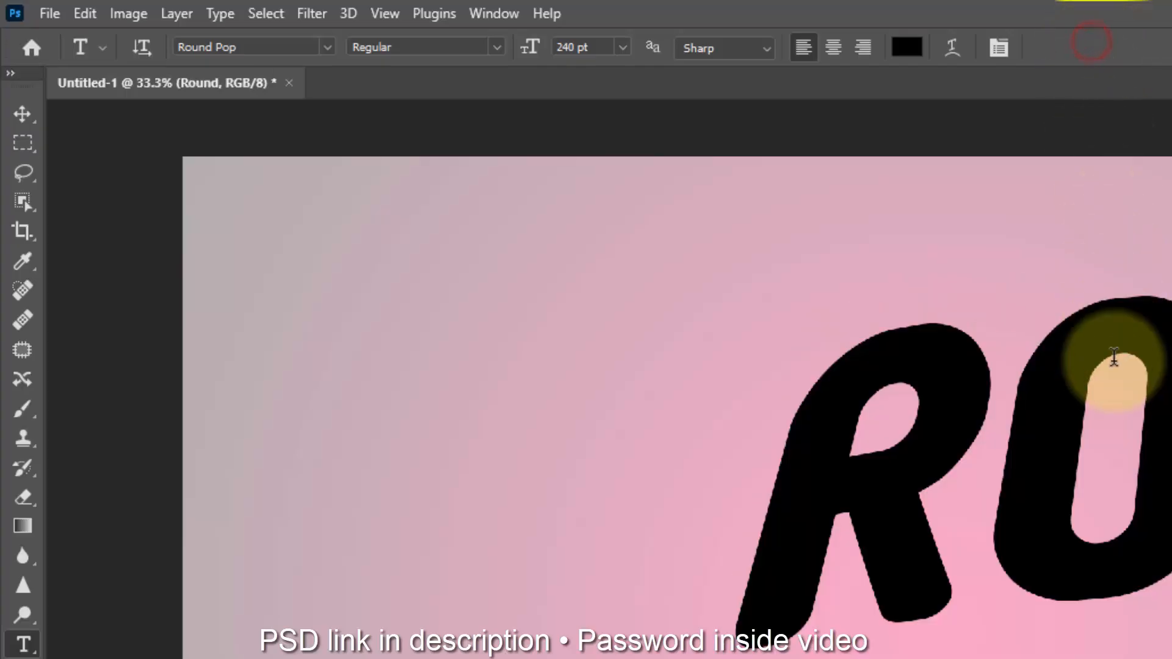
Step: Move the warped ROUND text to the middle of the canvas
left_click(21, 112)
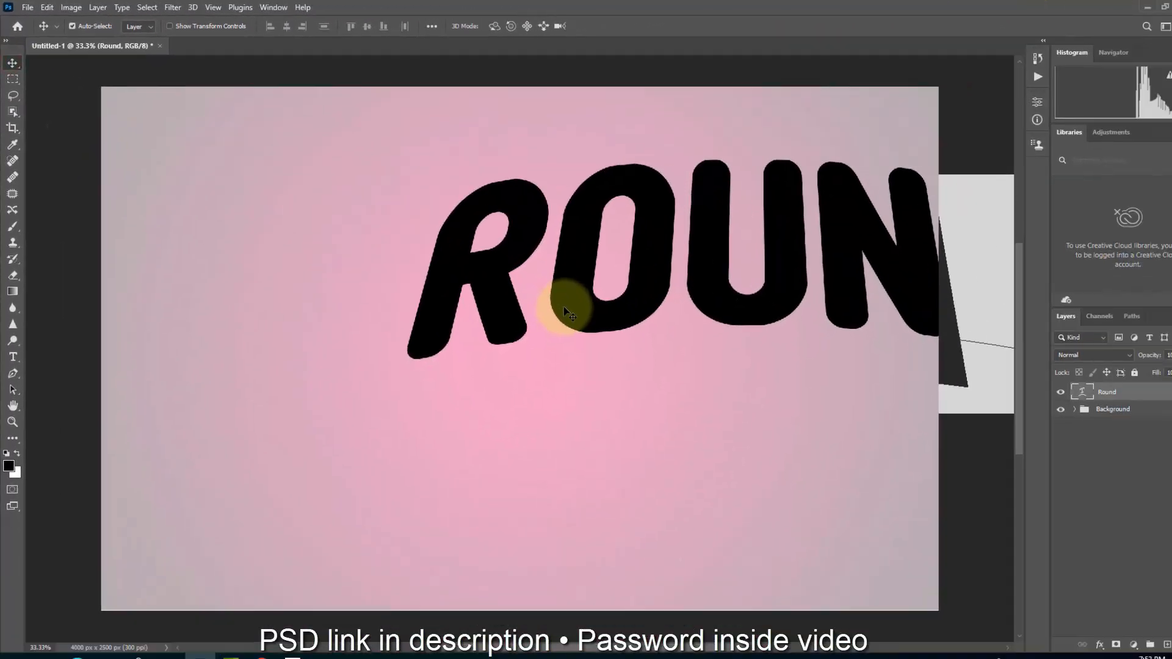
left_click_drag(673, 386, 343, 499)
mouse_move(237, 344)
left_mouse_down()
mouse_move(240, 362)
mouse_move(237, 350)
left_mouse_up()
scroll(406, 334, "up", 2)
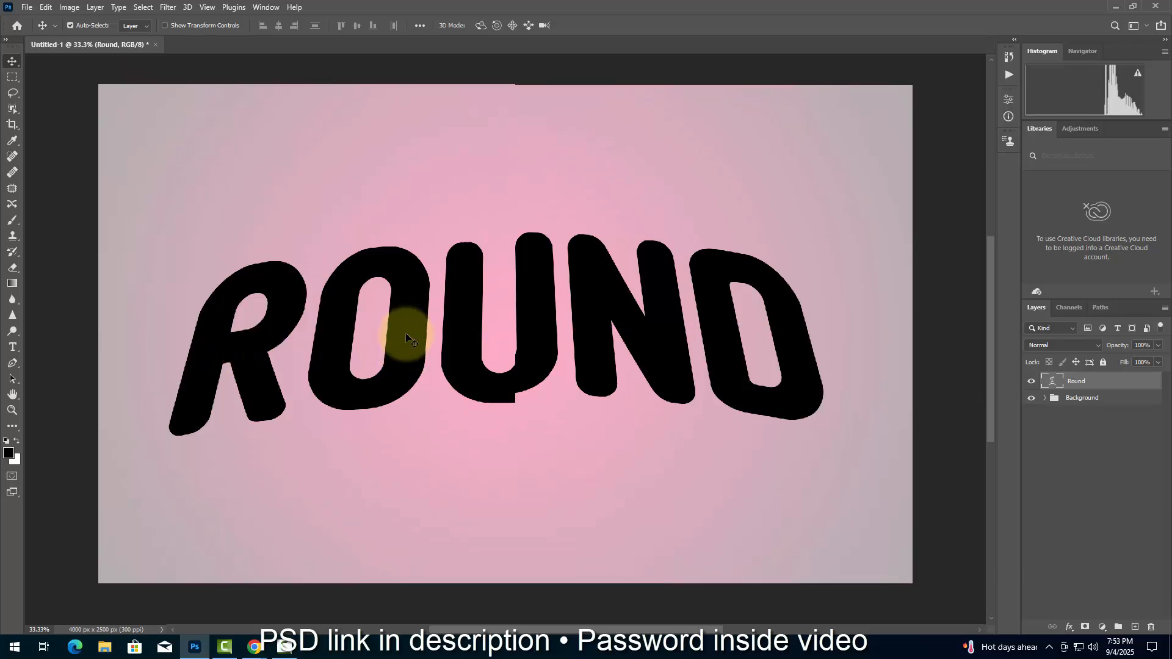
Step: Free-transform the ROUND text to a proportional scale of 100.20% and apply it
key("ctrl+t")
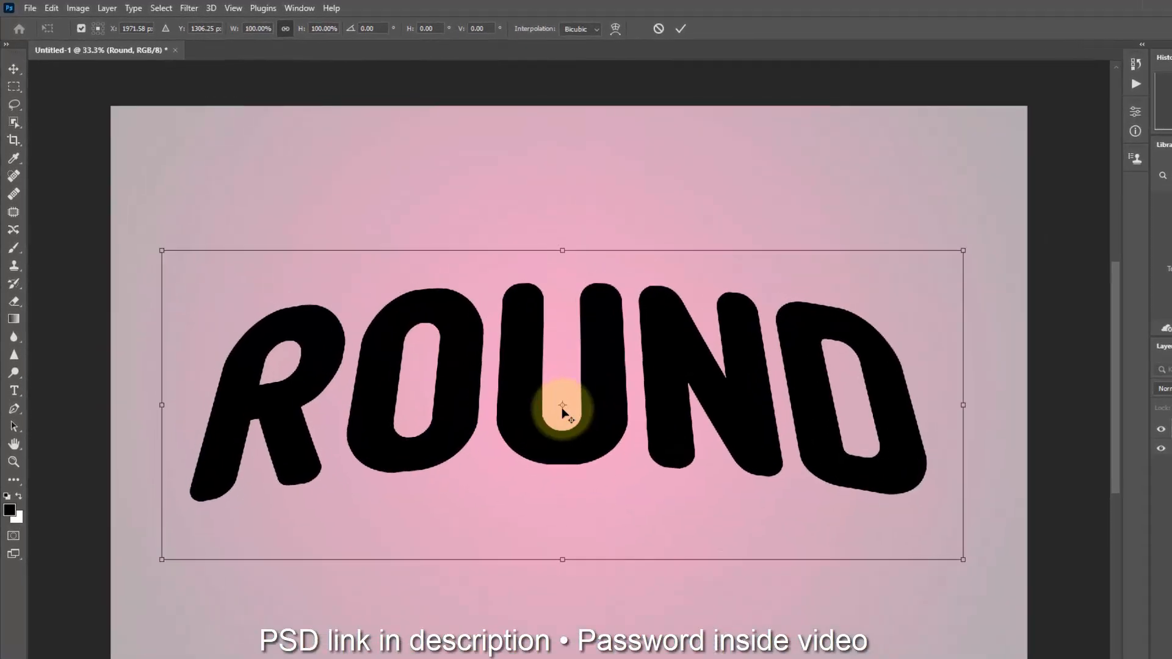
left_click_drag(562, 406, 561, 555)
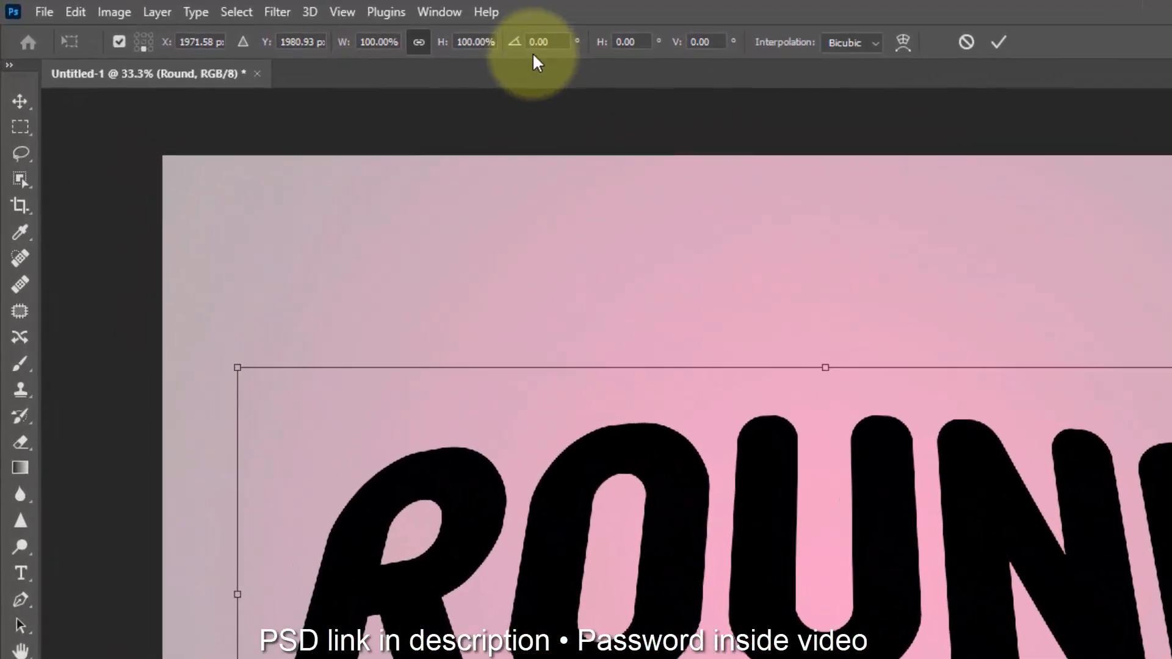
left_click(343, 30)
type("2")
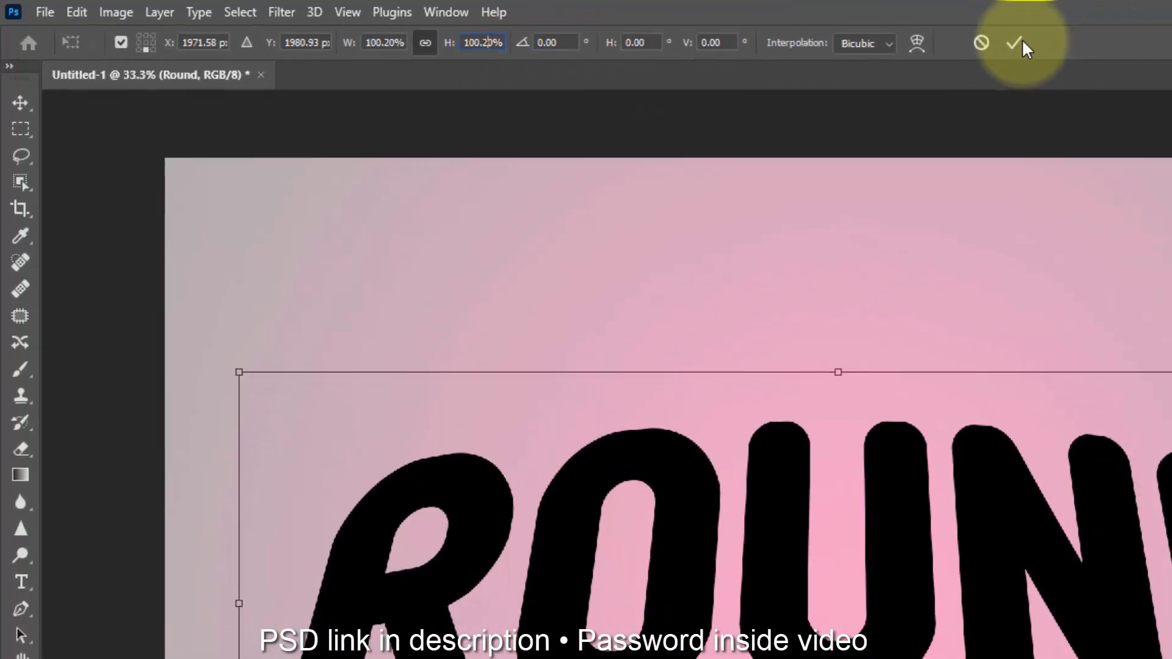
left_click(1139, 48)
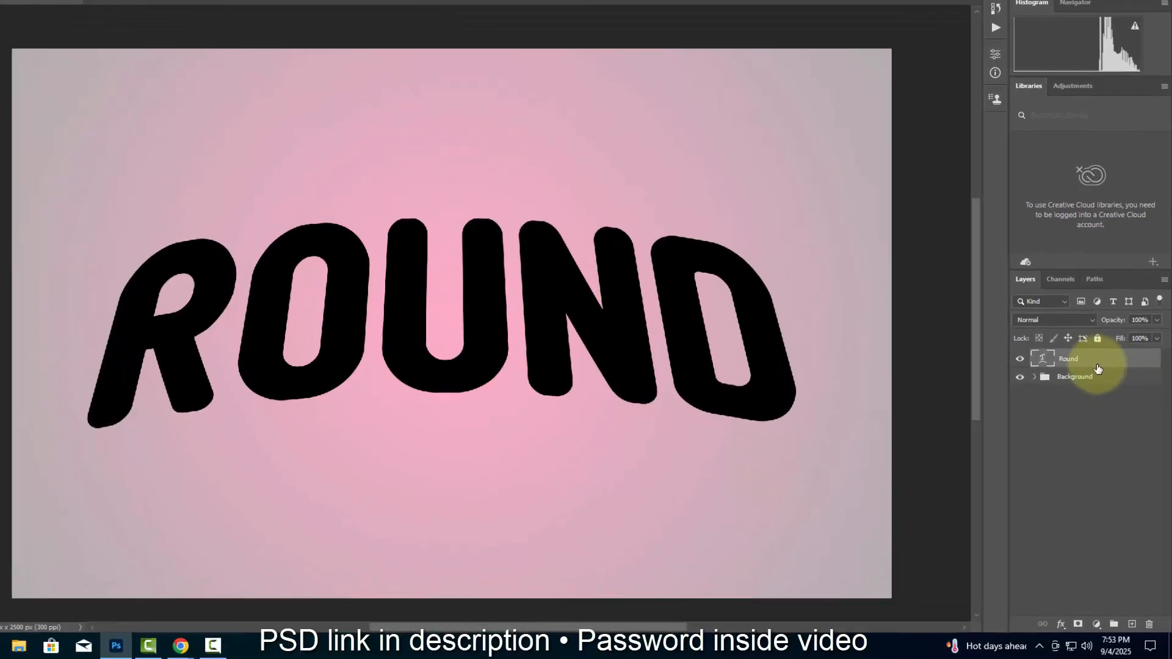
Step: Convert the Round text layer to a Smart Object and open its layer style blending options
right_click(1096, 381)
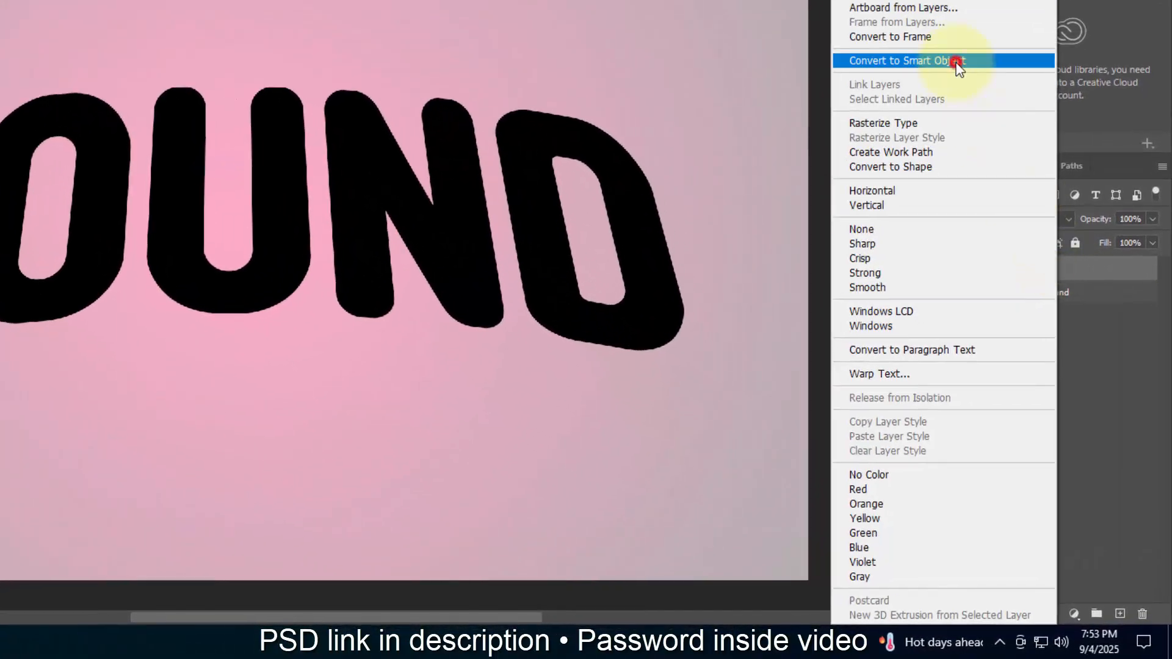
left_click(956, 62)
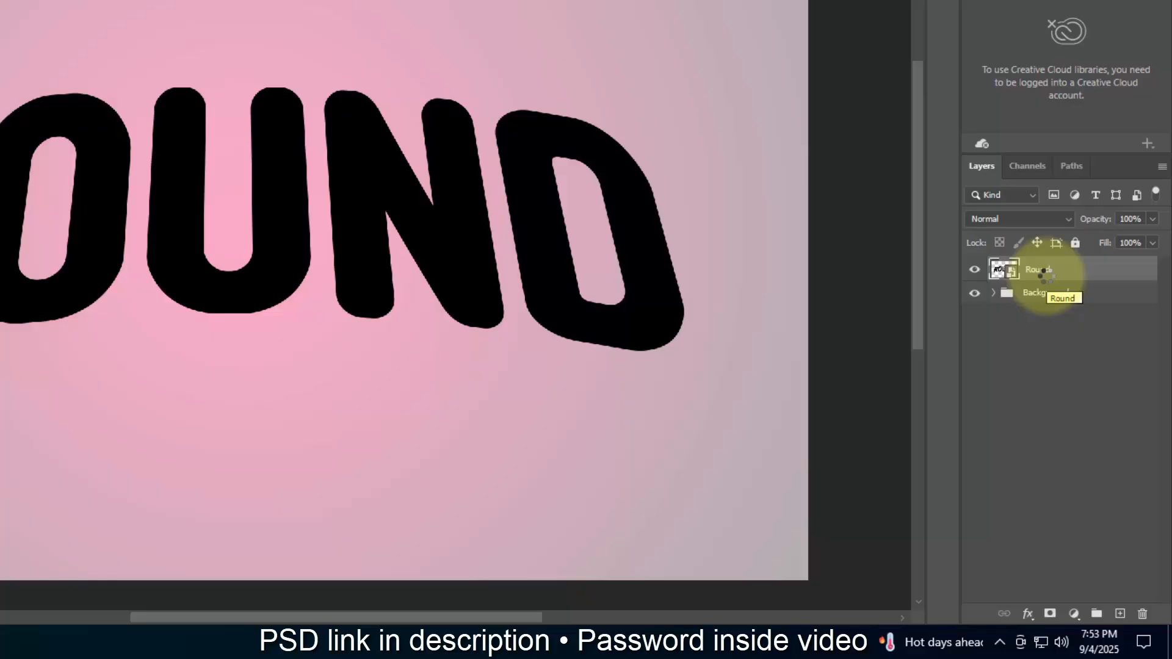
left_click(1028, 613)
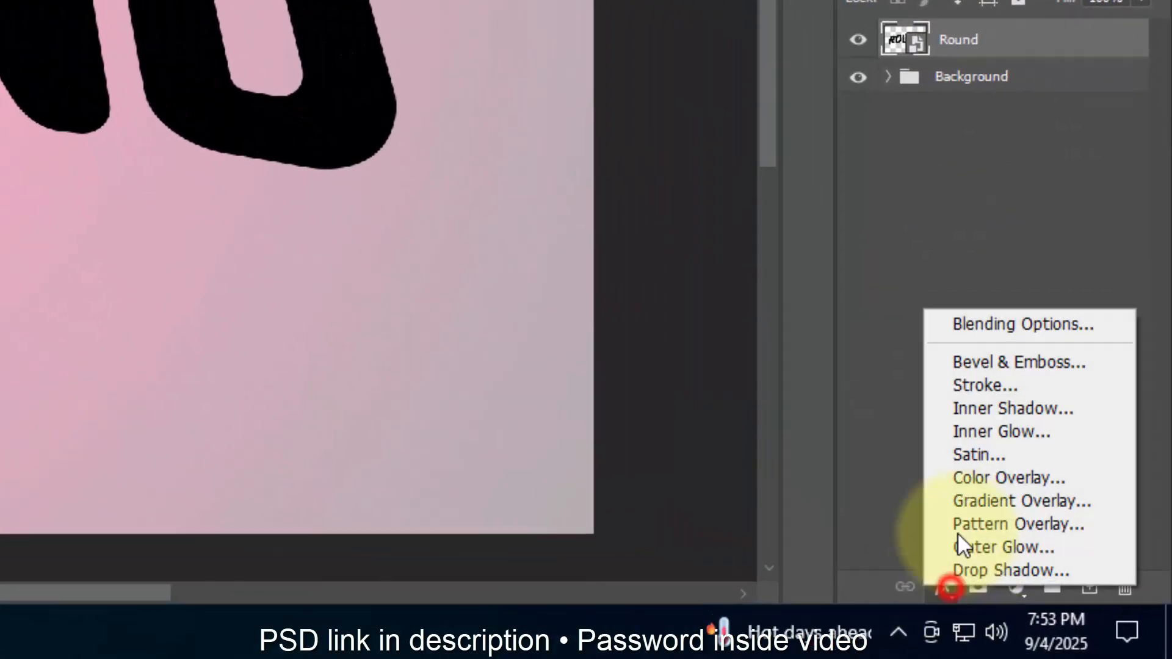
left_click(976, 324)
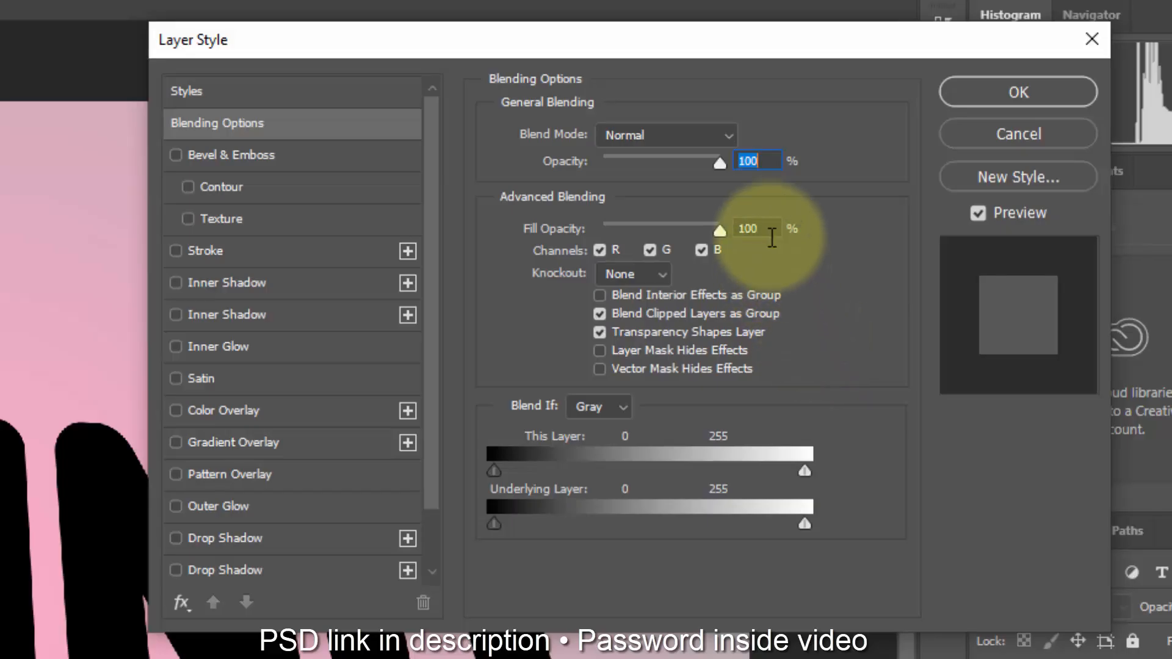
left_click(708, 44)
Step: Add a Multiply Drop Shadow in 1d1d1d with 100% opacity, 90° angle, 22 px distance, 40% spread and 22 px size
left_click(360, 545)
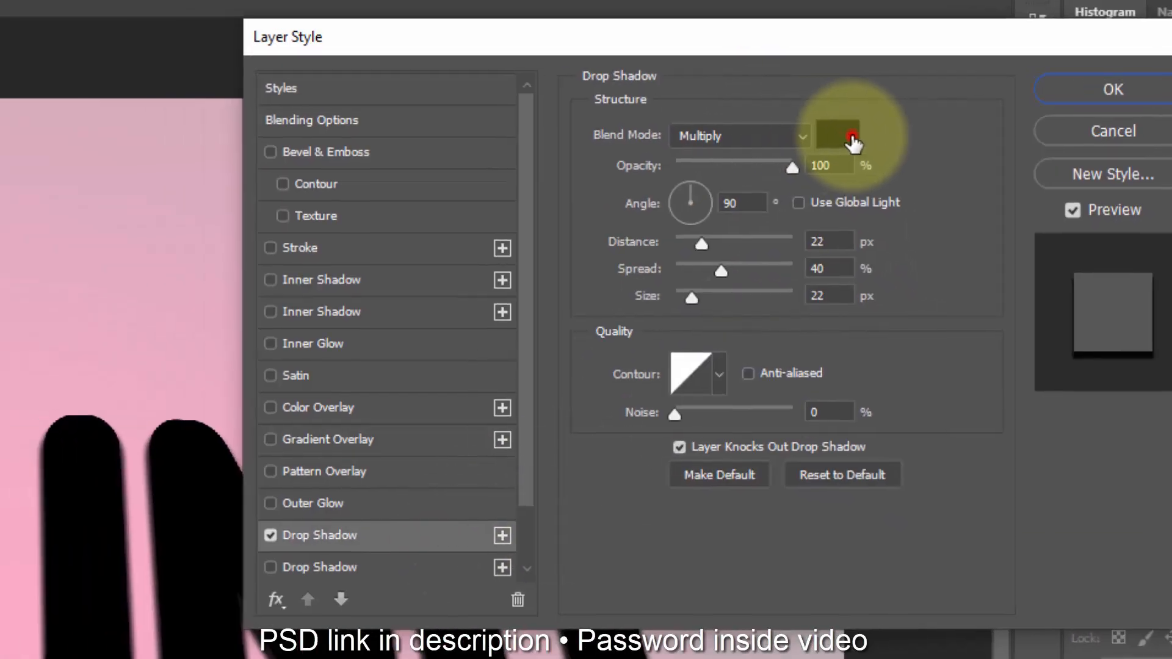
left_click(744, 137)
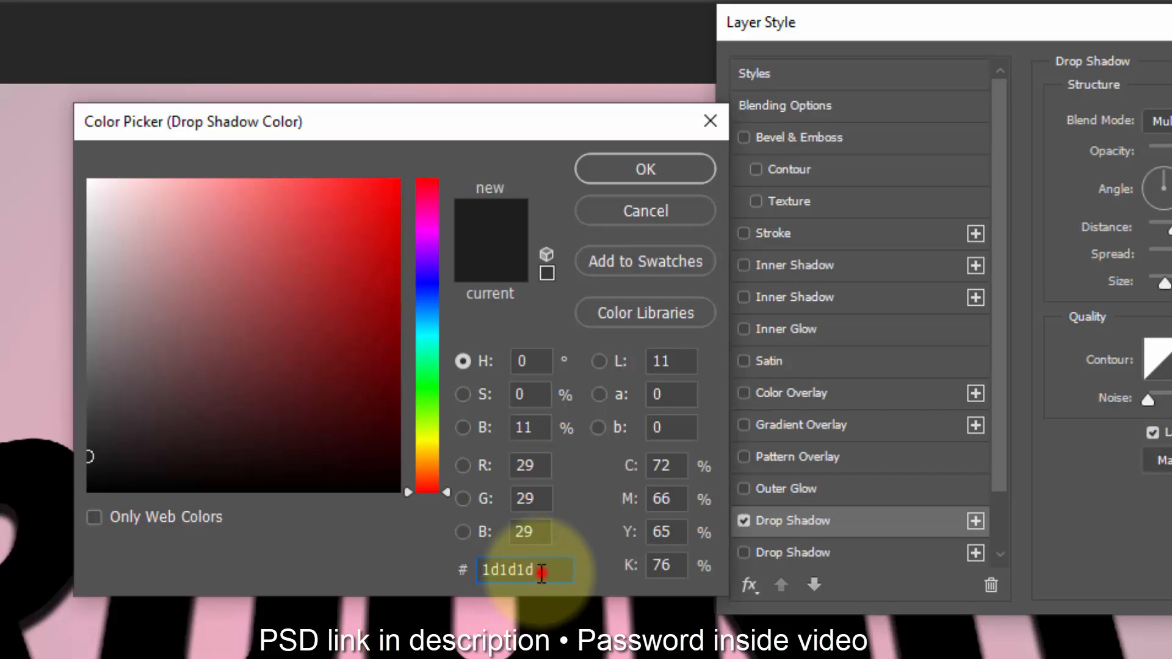
left_click_drag(542, 574, 427, 562)
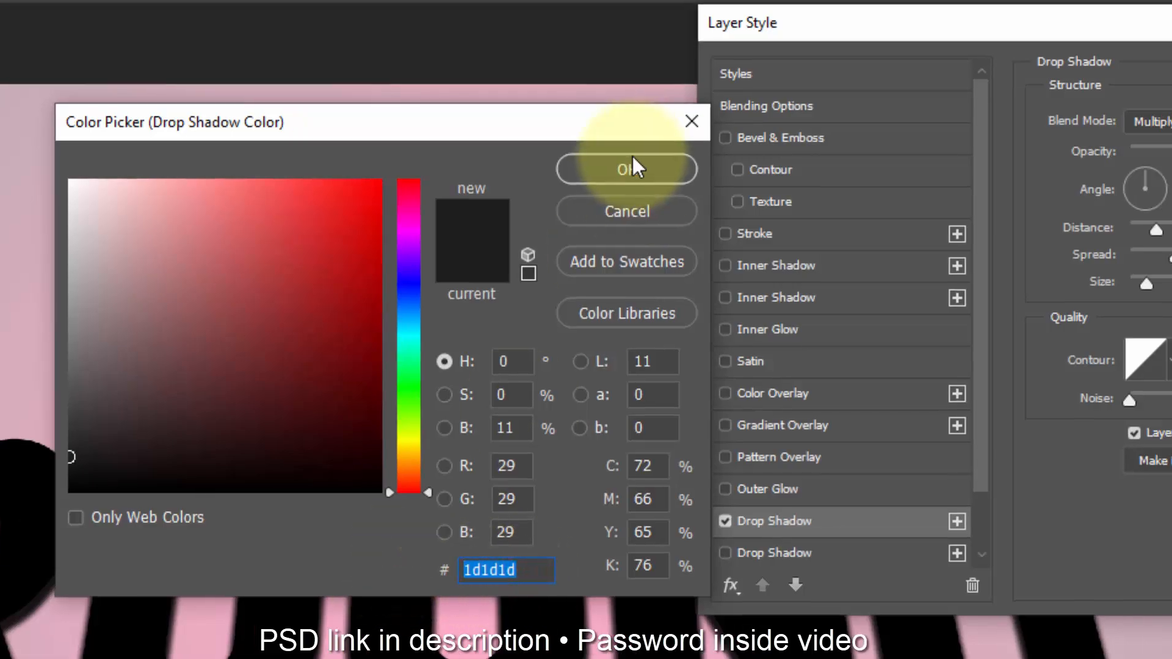
left_click(650, 169)
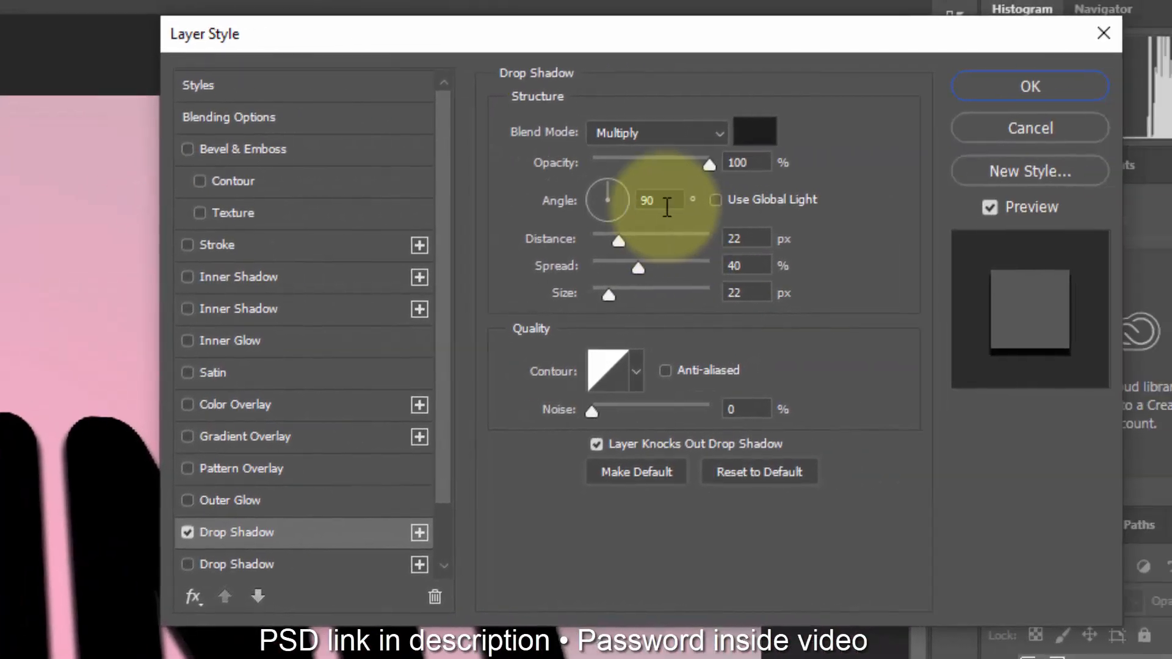
left_click(660, 200)
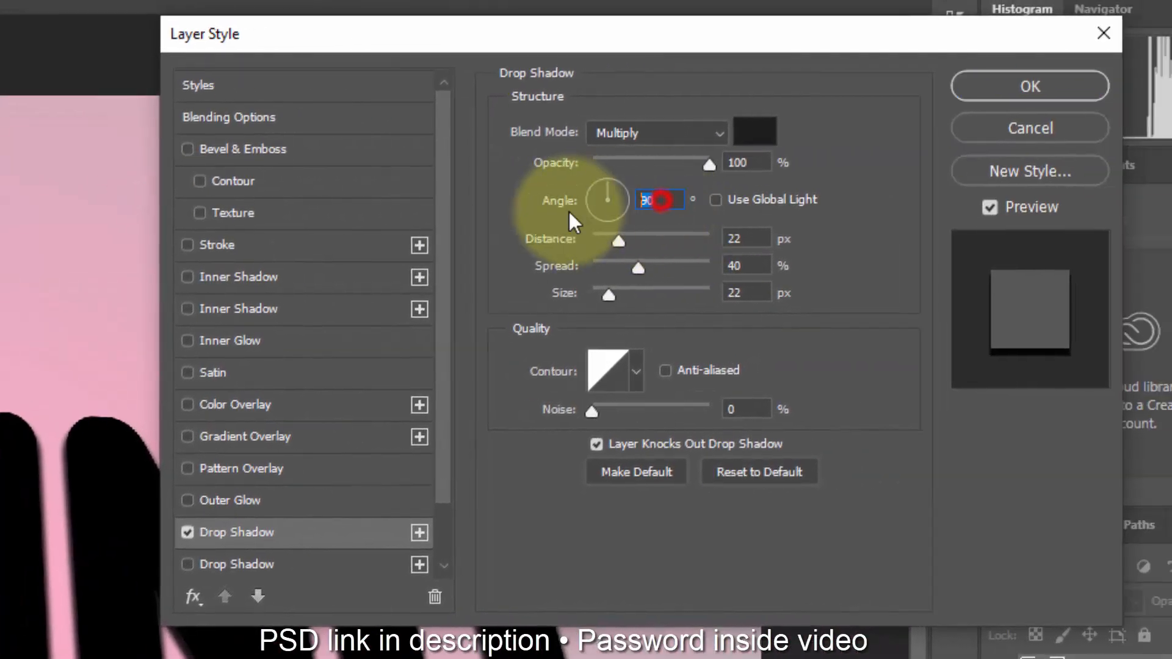
left_click(740, 239)
left_click(726, 268)
left_click(745, 291)
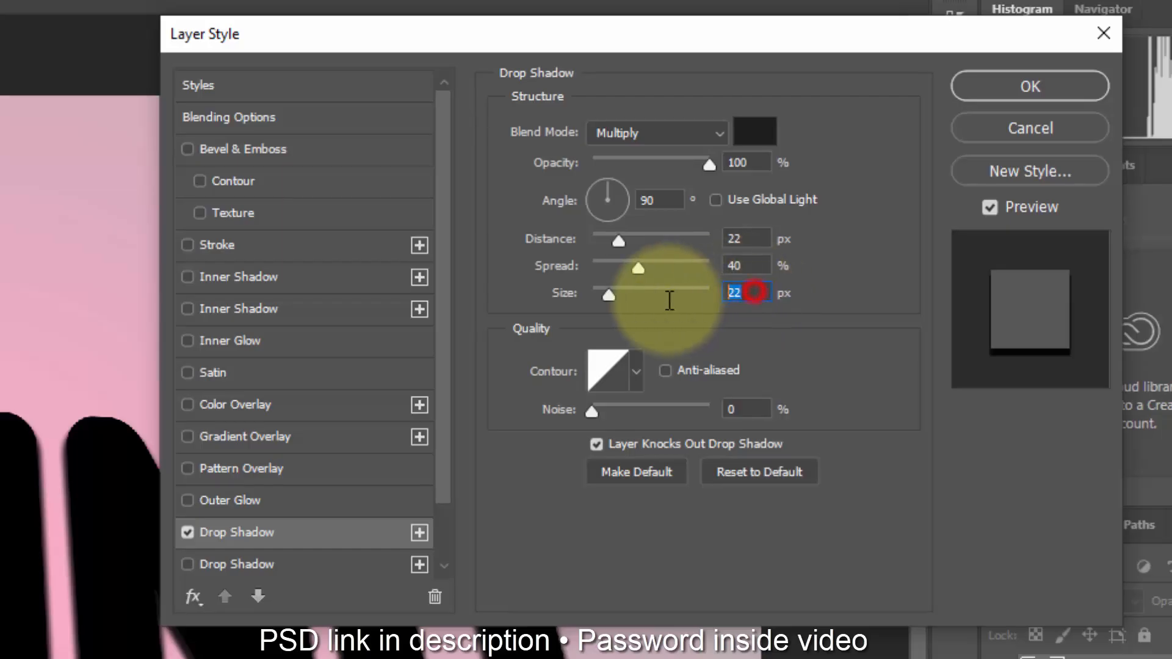
Step: Enable a second Drop Shadow with 28% opacity, 90° angle, 31 px distance, 45% spread and 33 px size
left_click(347, 564)
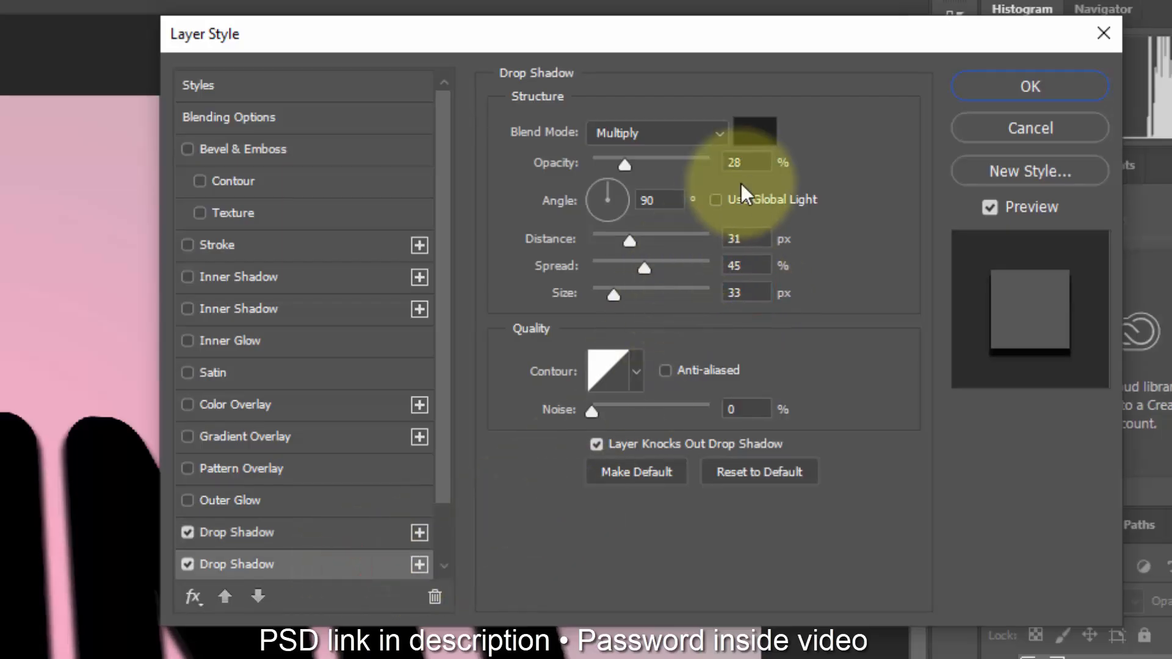
left_click(746, 164)
left_click(656, 201)
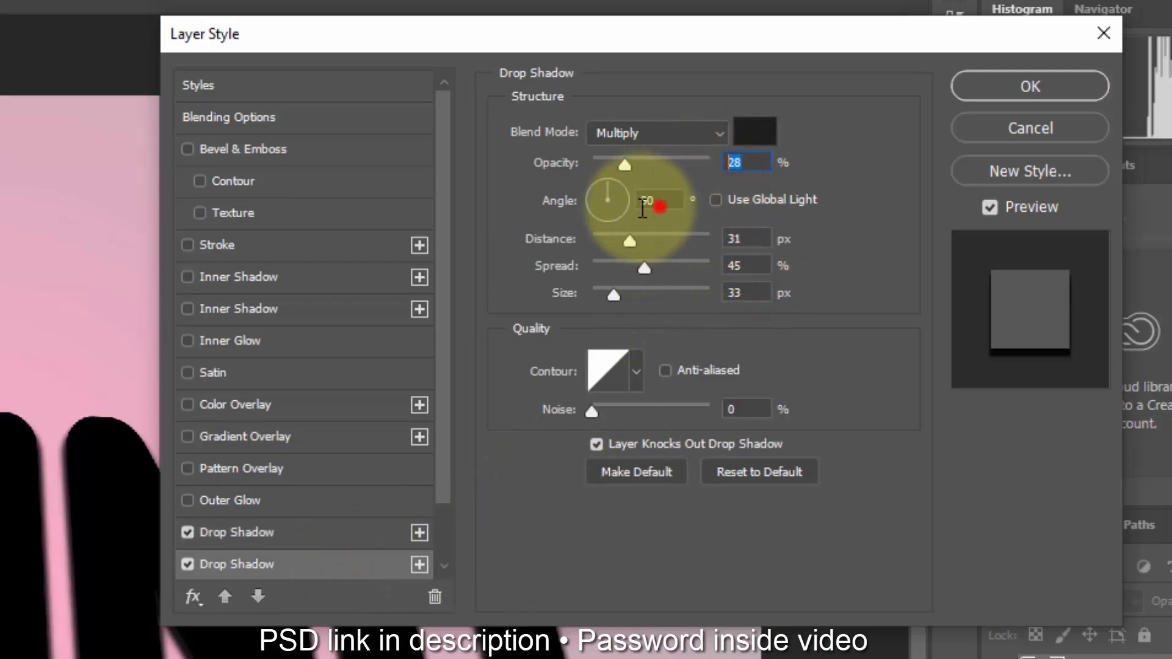
left_click(748, 242)
left_click(757, 266)
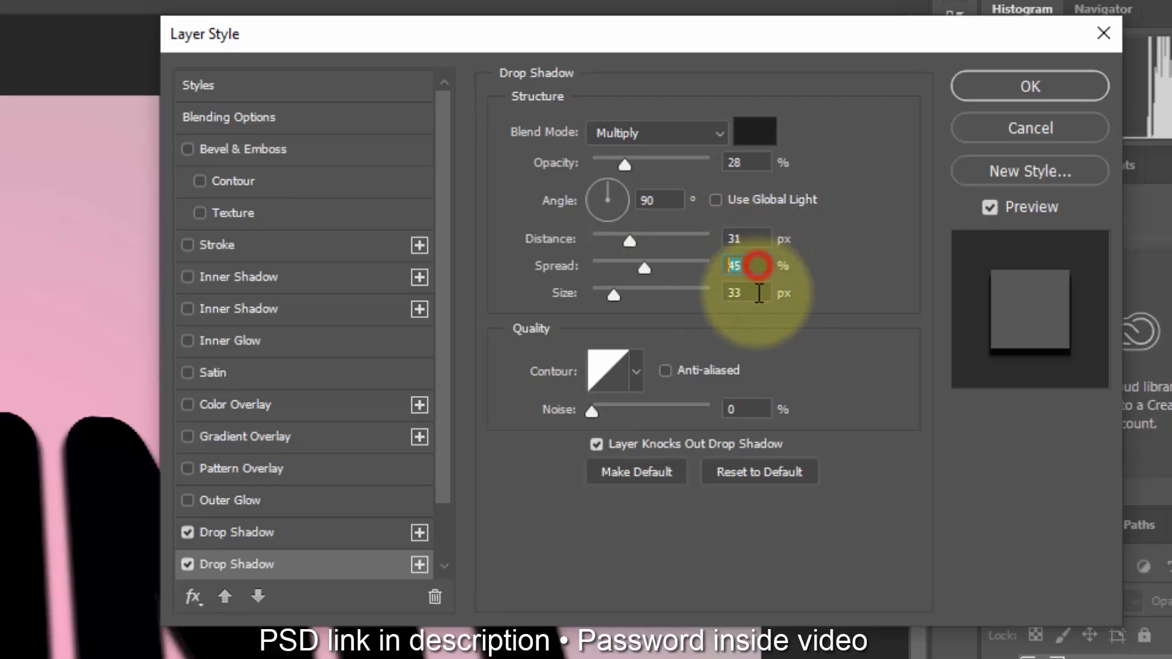
left_click(747, 294)
Step: Enable a third Drop Shadow with 23% opacity, 90° angle, 42 px distance, 39% spread and 57 px size, and apply the layer style
scroll(387, 526, "down", 2)
left_click(336, 534)
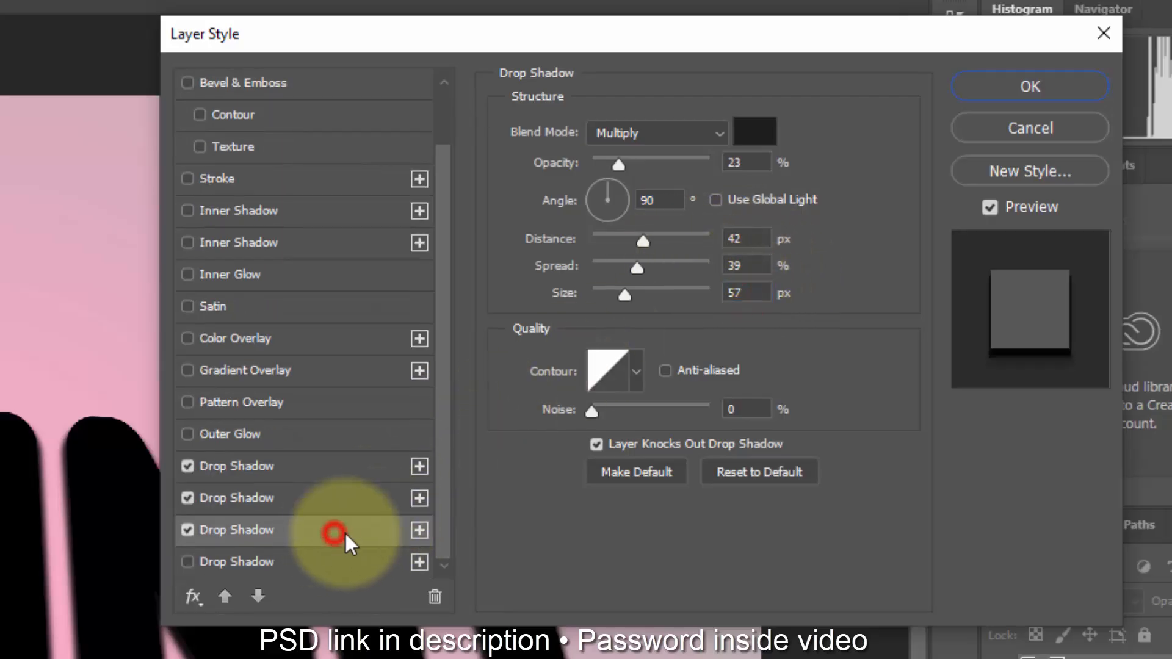
left_click(743, 164)
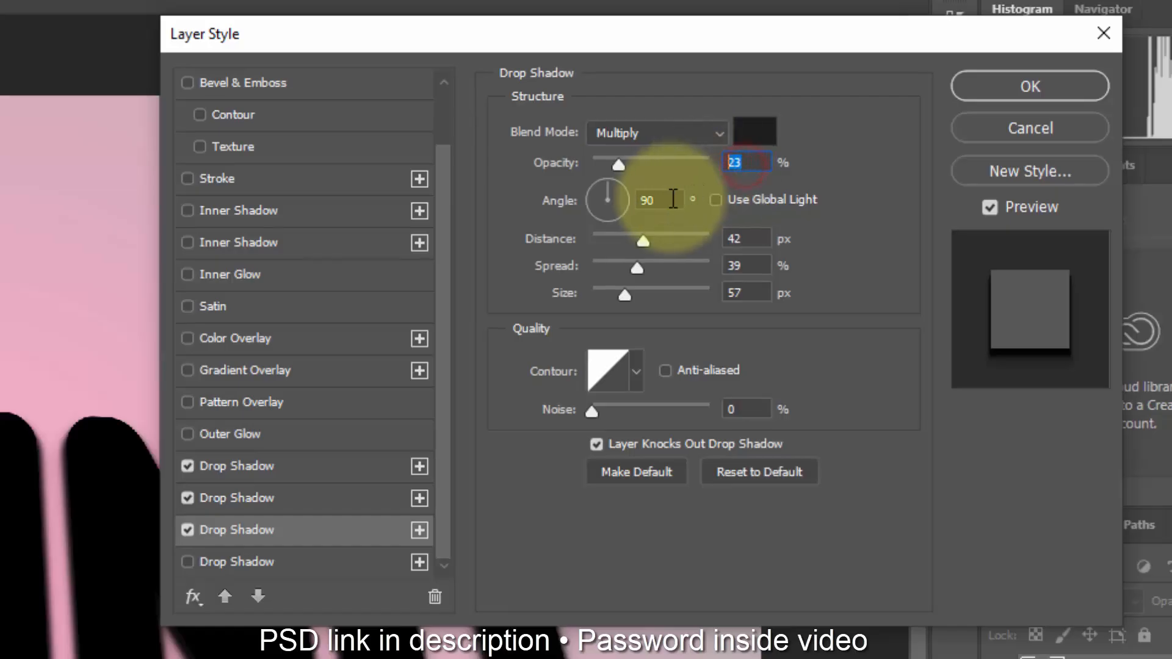
left_click(663, 199)
left_click(748, 239)
left_click(755, 264)
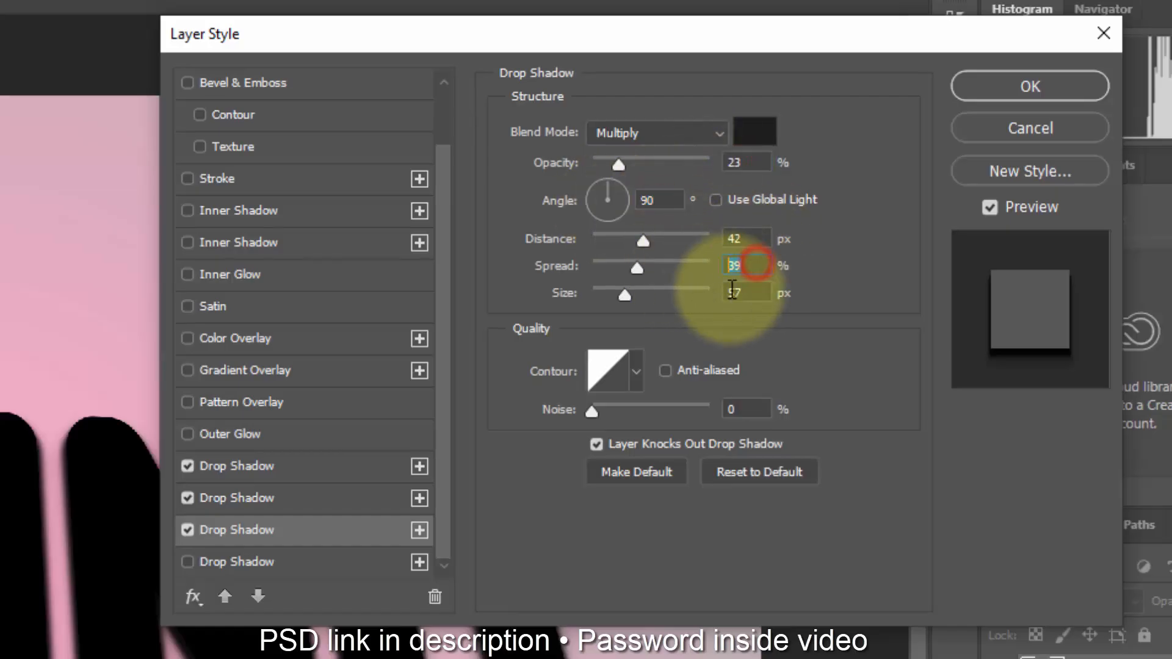
left_click(746, 292)
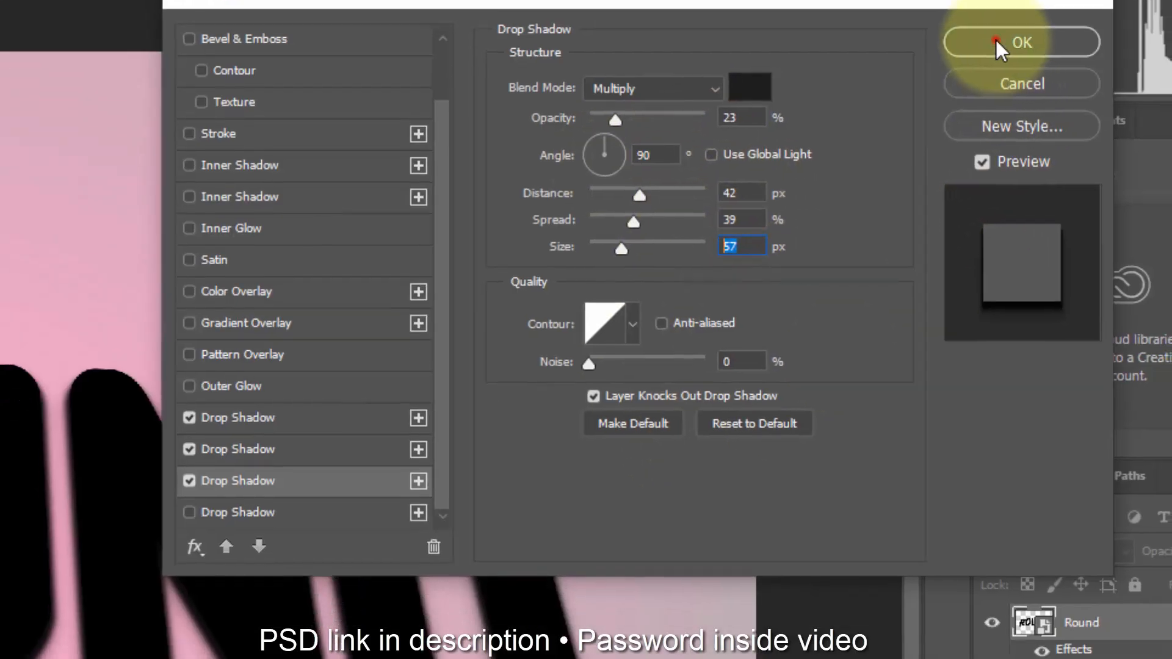
left_click(1035, 86)
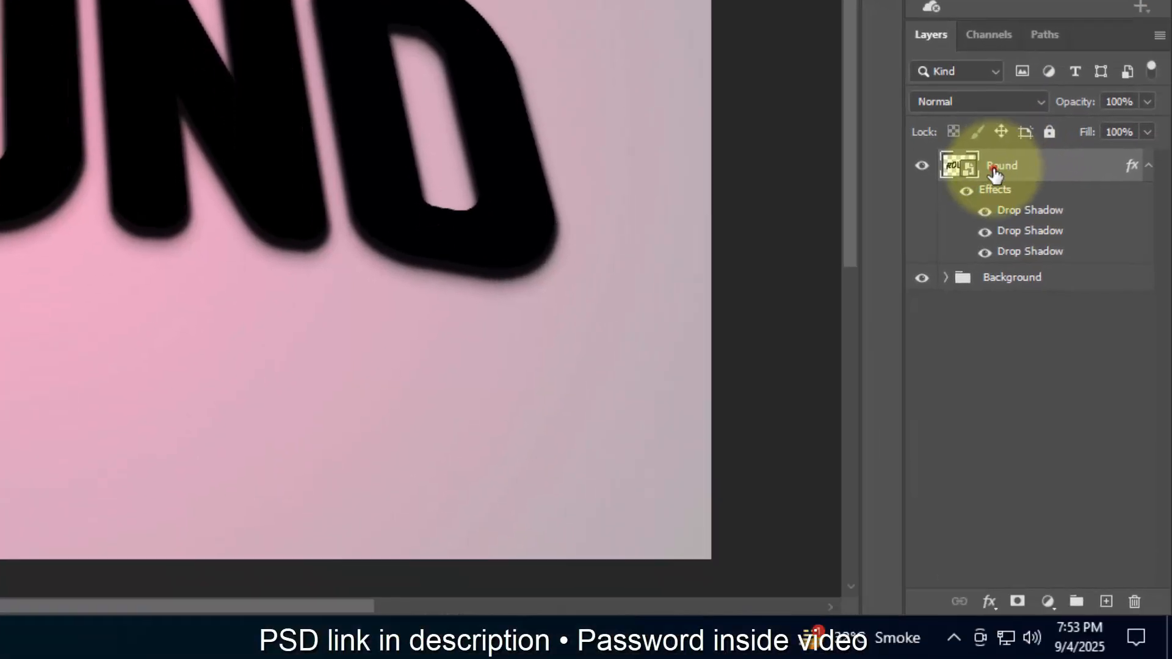
Step: Rename the Round layer as Shadow and duplicate it
double_click(1001, 166)
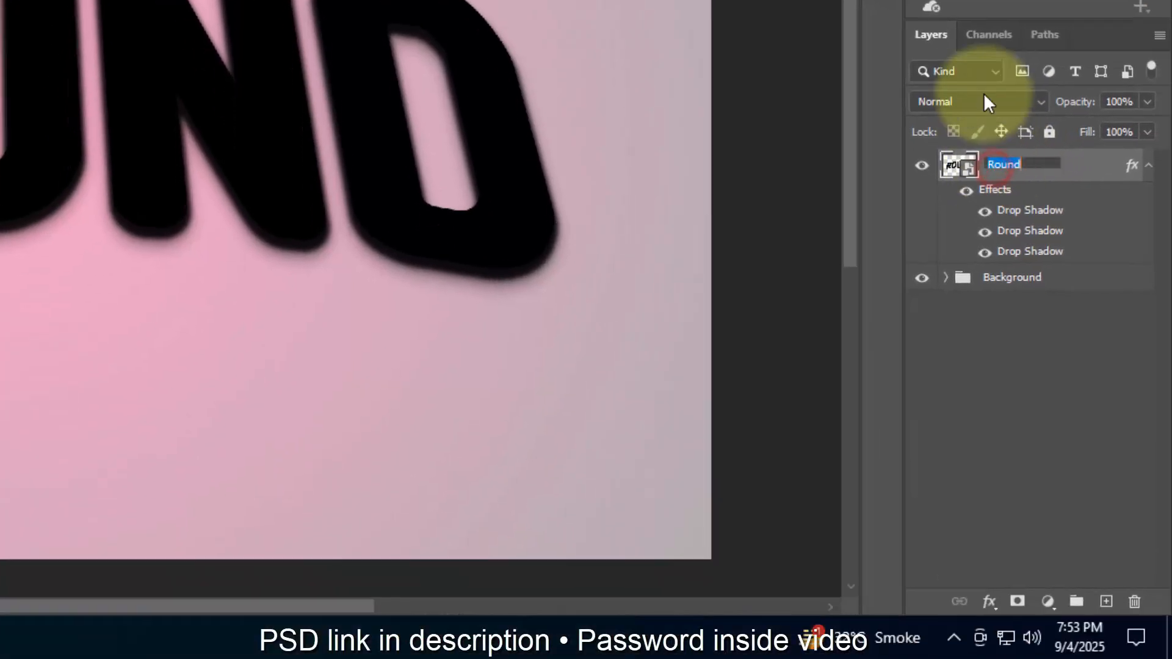
type("Shadow")
key("Return")
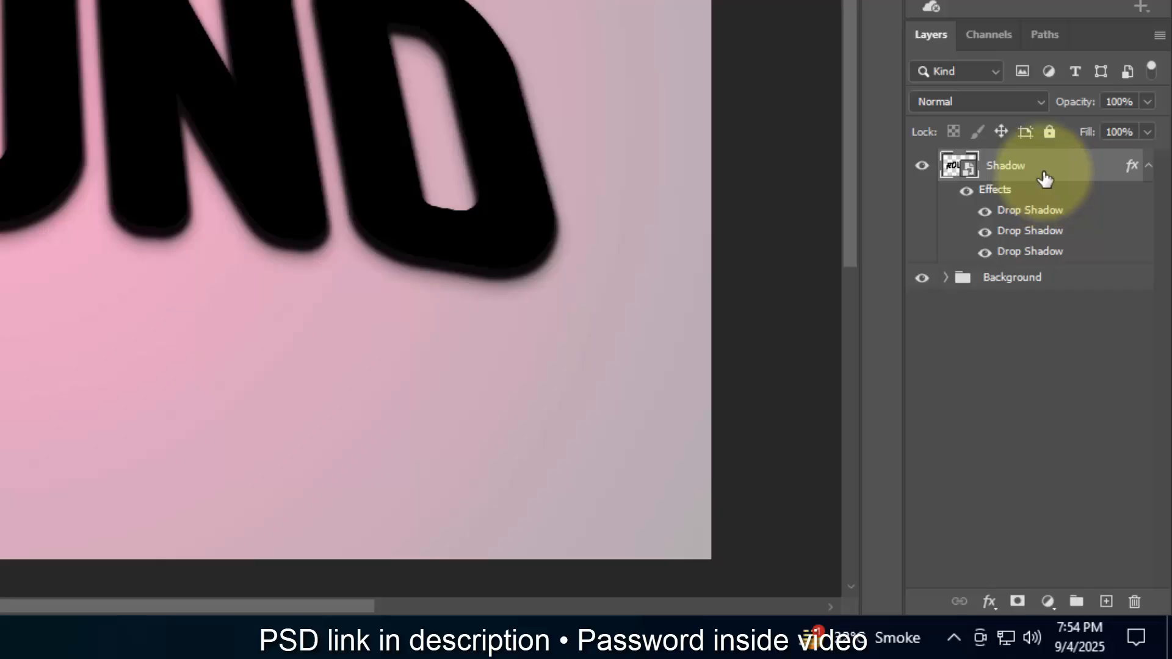
key("ctrl+shift+alt+t")
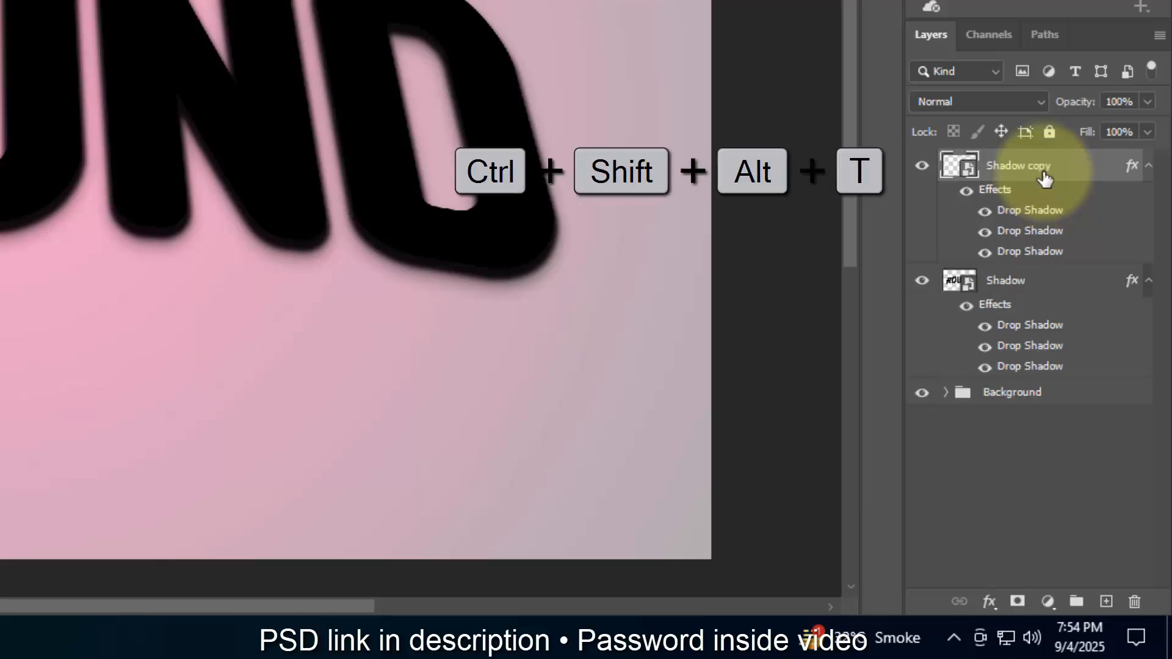
Step: Put the original Shadow layer in a group named Shadow and collapse the group
left_click(1044, 287)
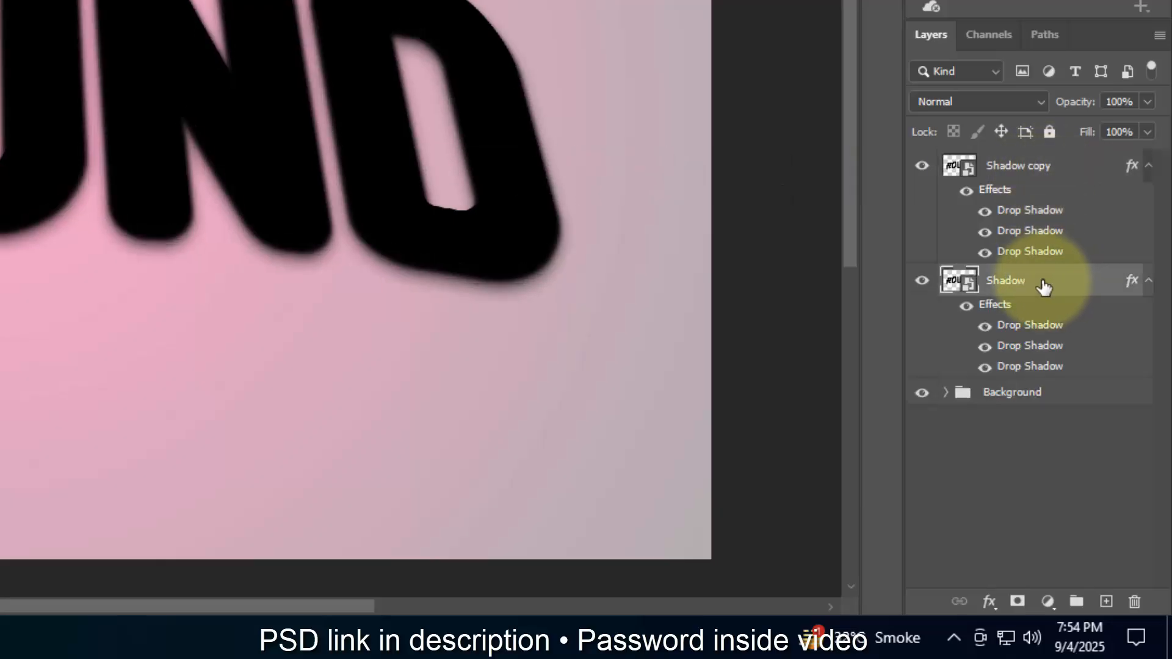
key("shift")
left_click(1076, 604, "shift")
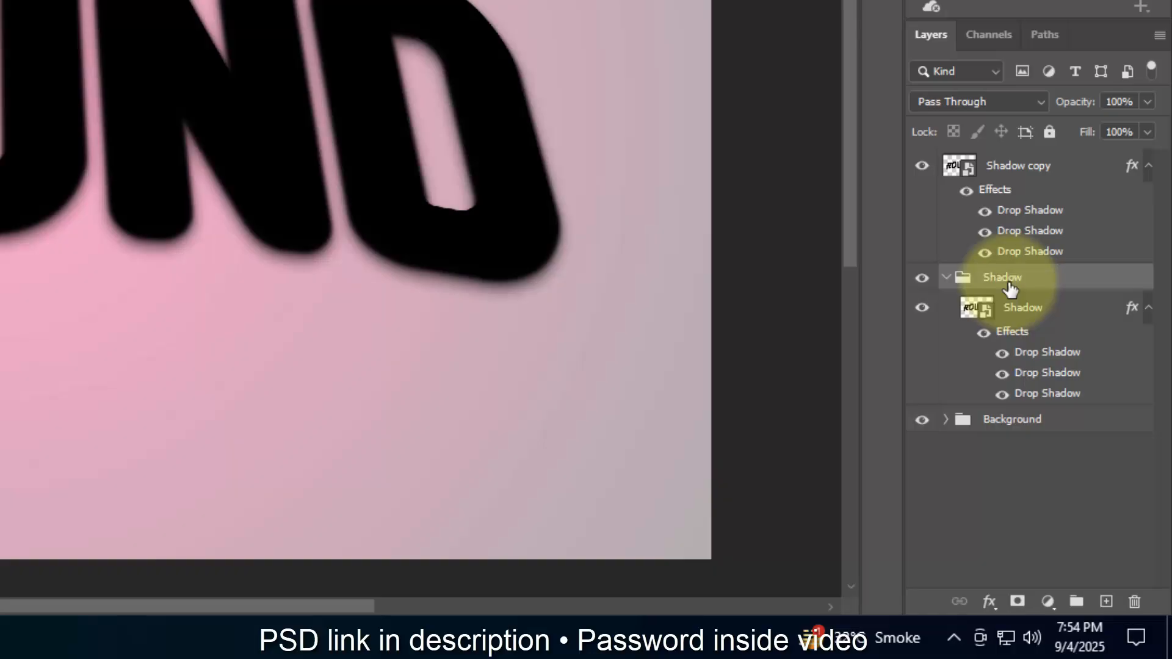
left_click(948, 279)
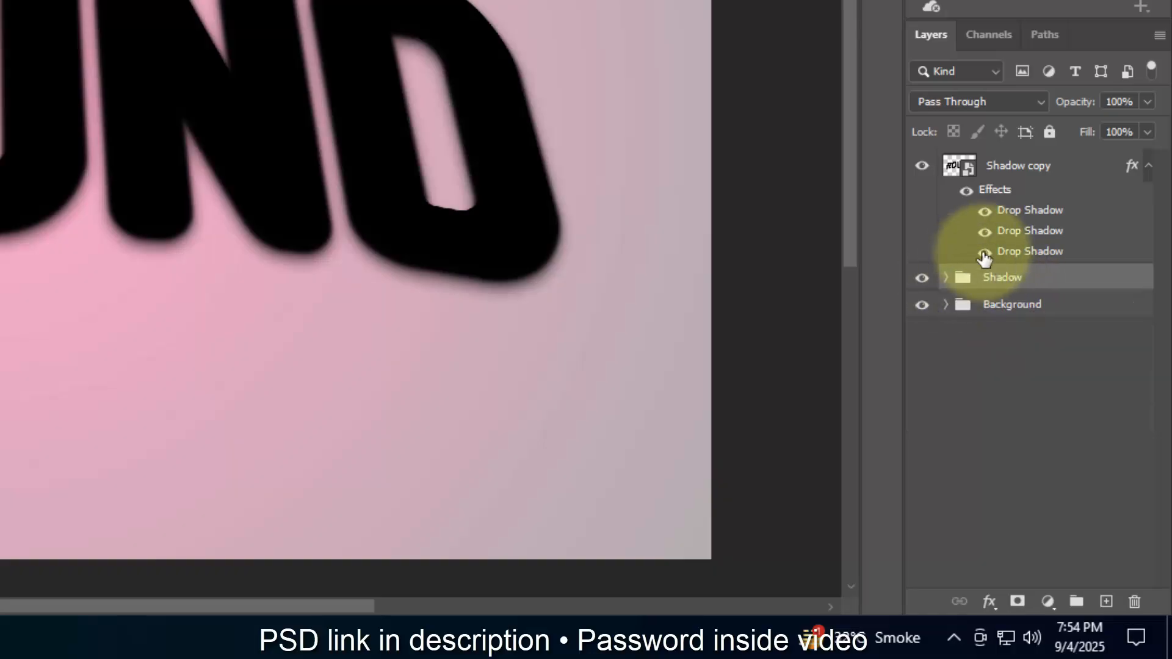
Step: Clear the layer style from the Shadow copy layer and rename the layer Border
left_click(1081, 170)
right_click(1080, 172)
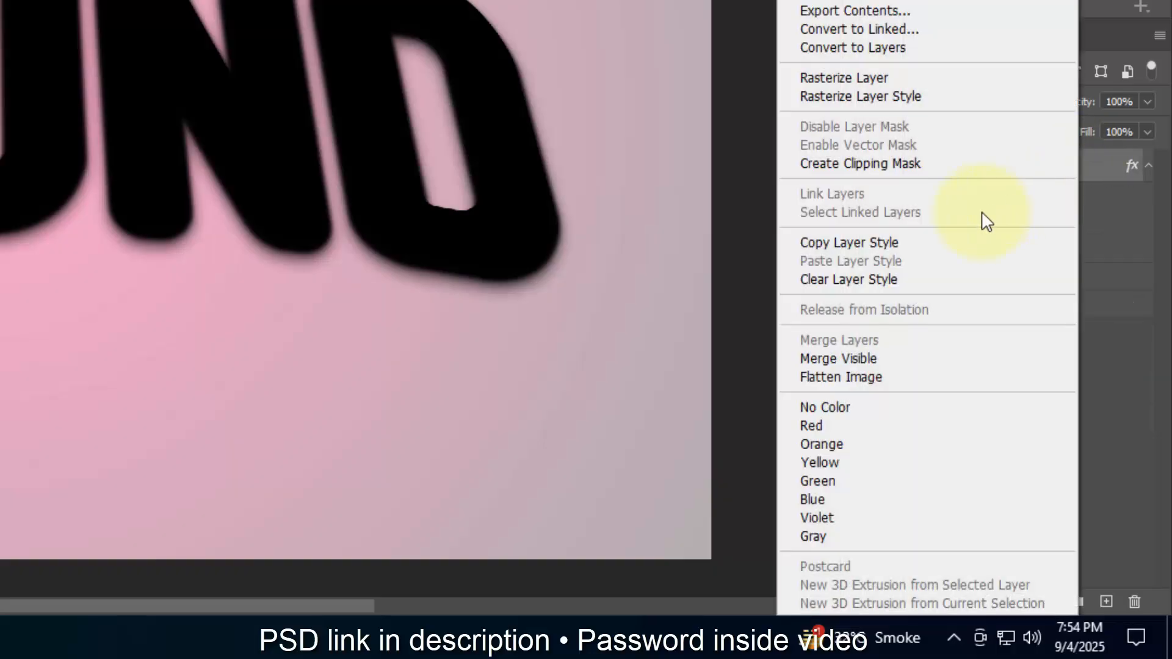
left_click(911, 275)
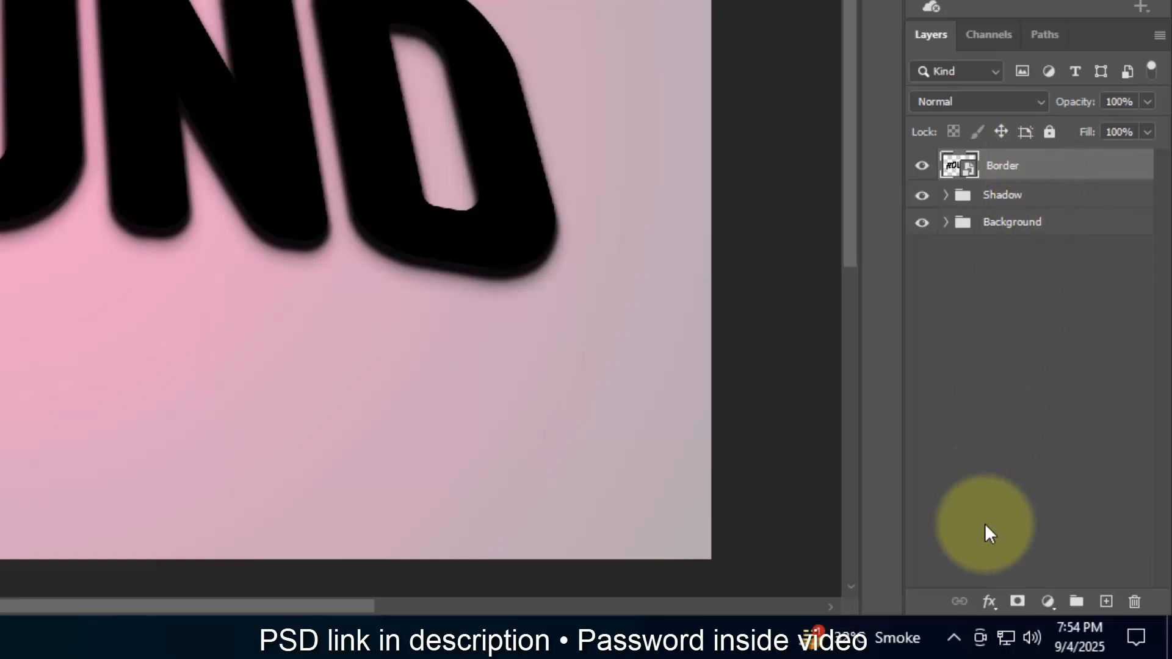
Step: Enable Bevel & Emboss on the Border layer with Stroke Emboss style, Smooth technique, 1000% depth, Down direction and 32 px size
left_click(989, 601)
left_click(1017, 392)
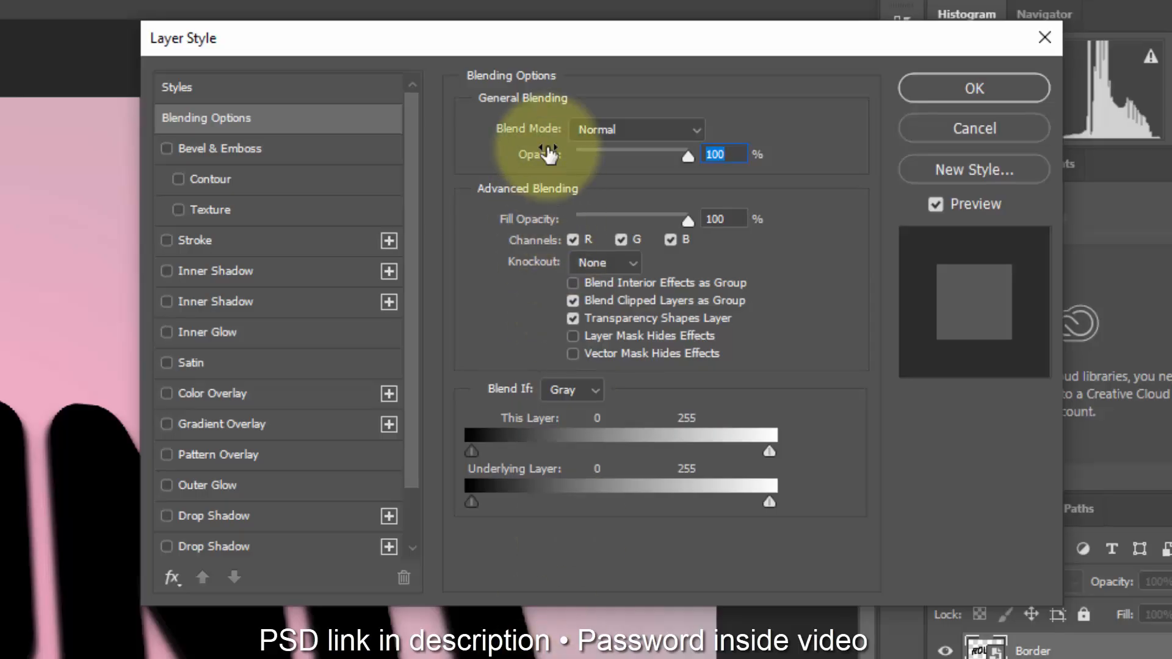
left_click_drag(531, 45, 268, 71)
left_click(613, 234)
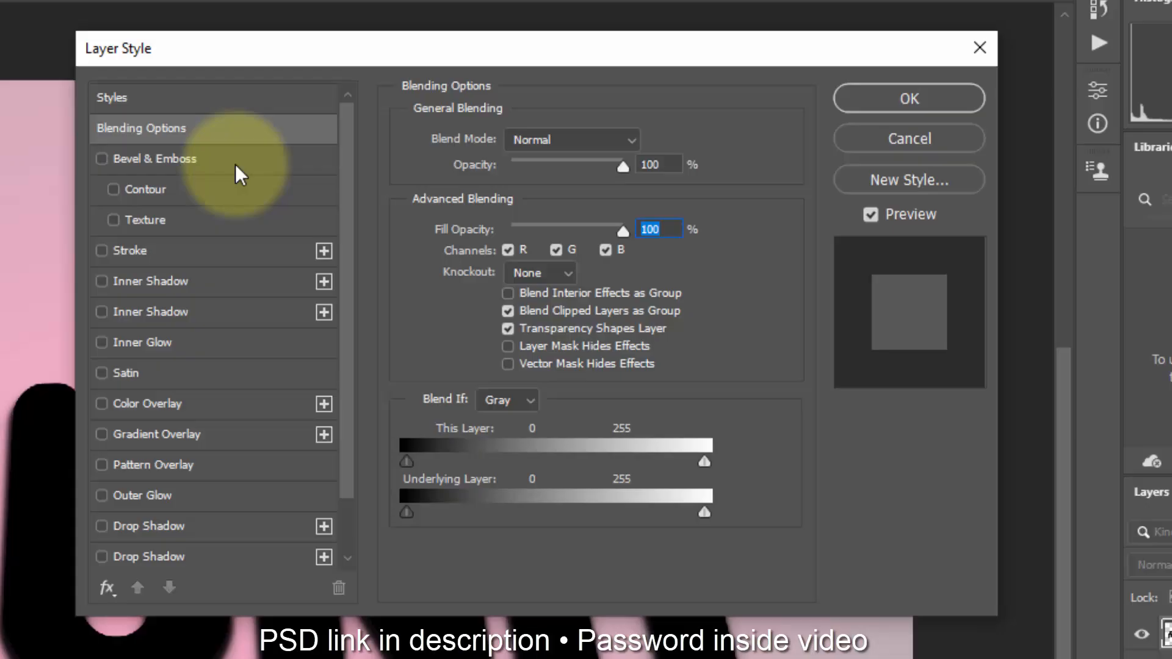
left_click(235, 162)
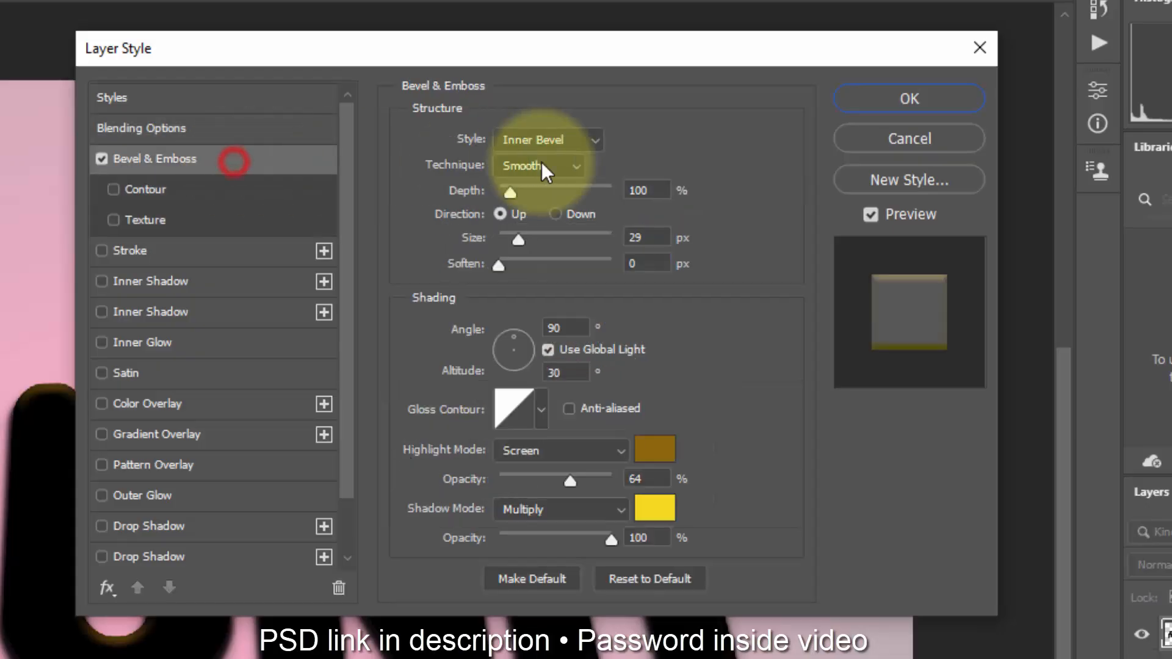
left_click(566, 139)
left_click(560, 231)
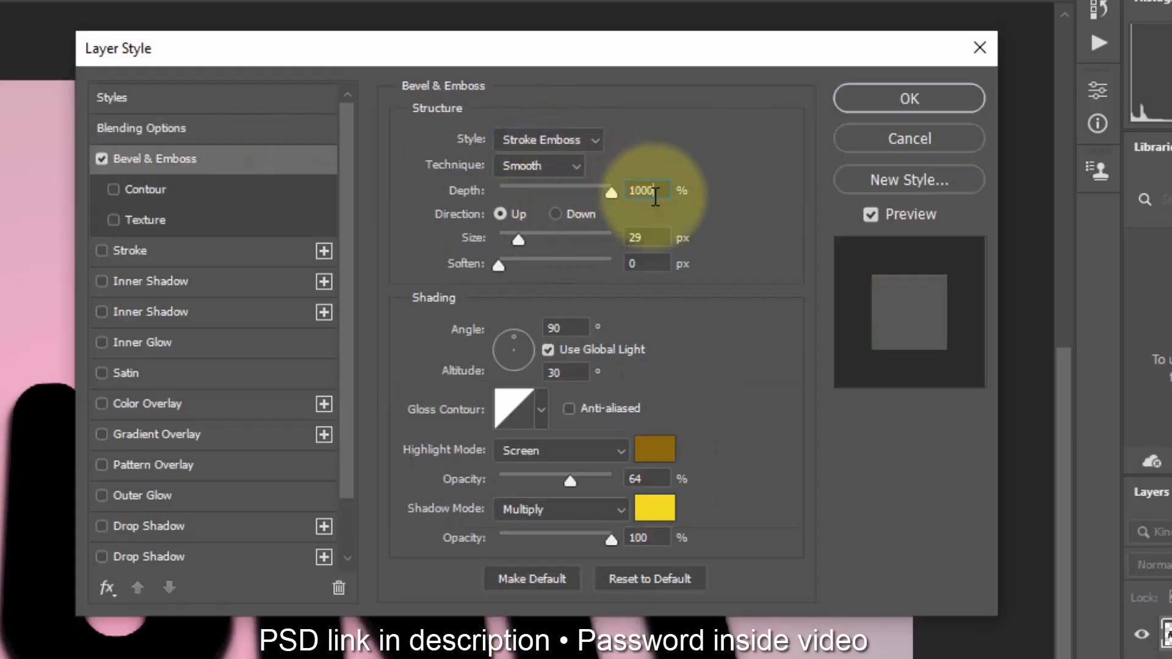
left_click(580, 212)
left_click(642, 237)
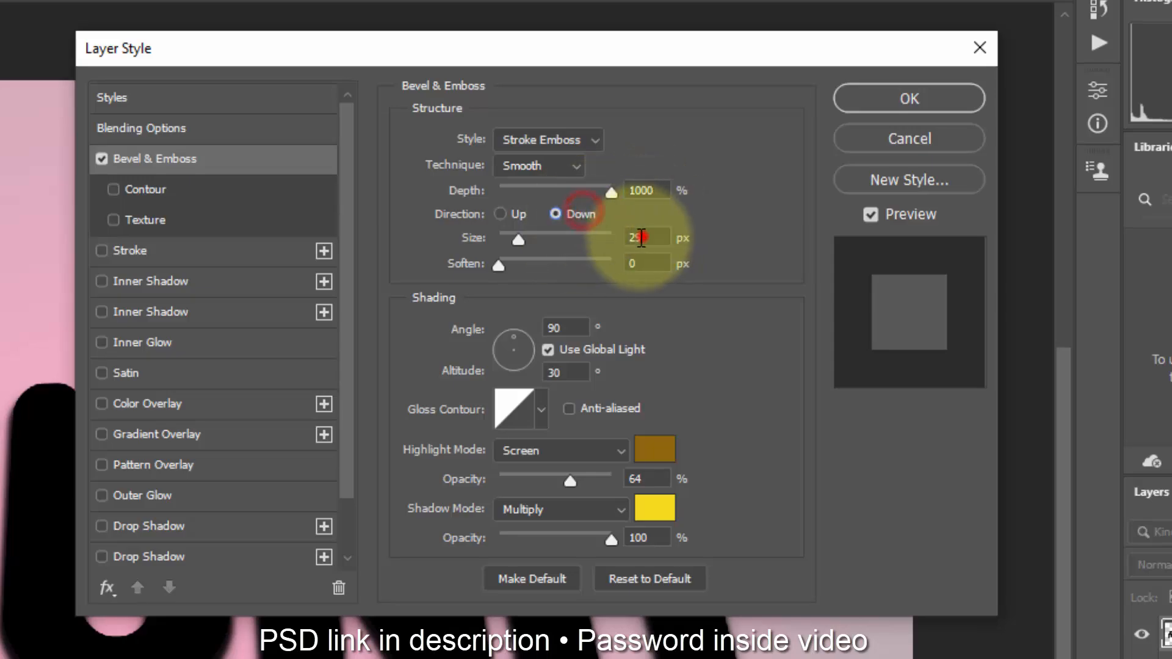
key("Up")
key("Up")
key("Up")
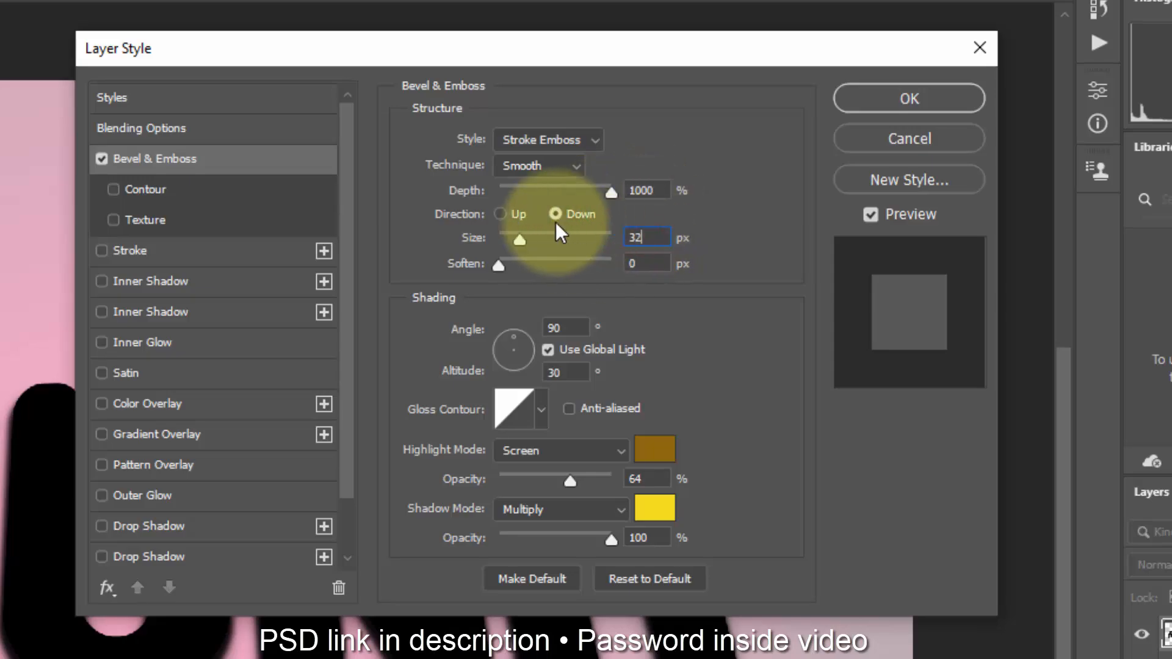
Step: Set the bevel shading to 90° angle and 30° altitude without global light, using the Ring - Double gloss contour
left_click(557, 327)
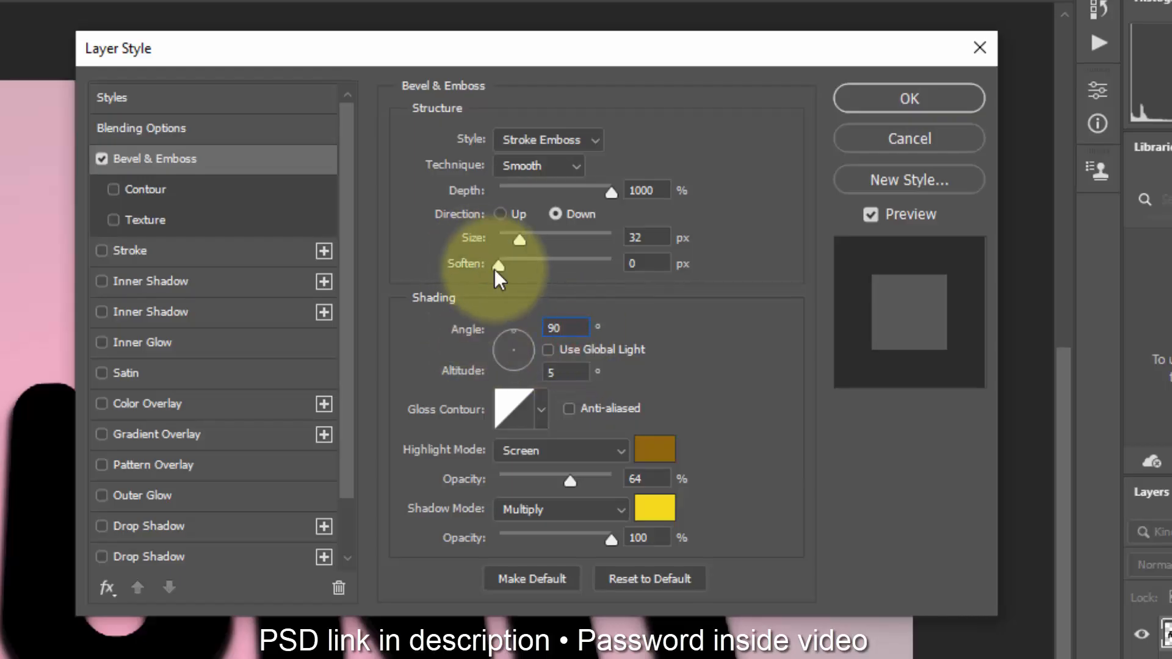
left_click(559, 372)
type("30")
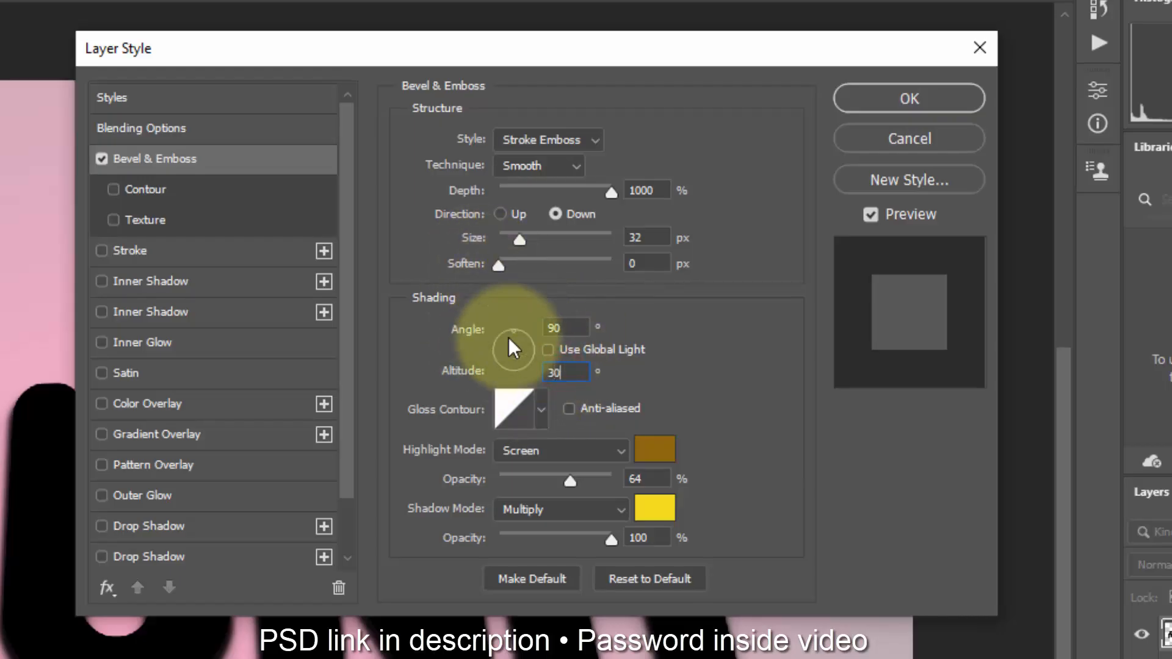
left_click(521, 414)
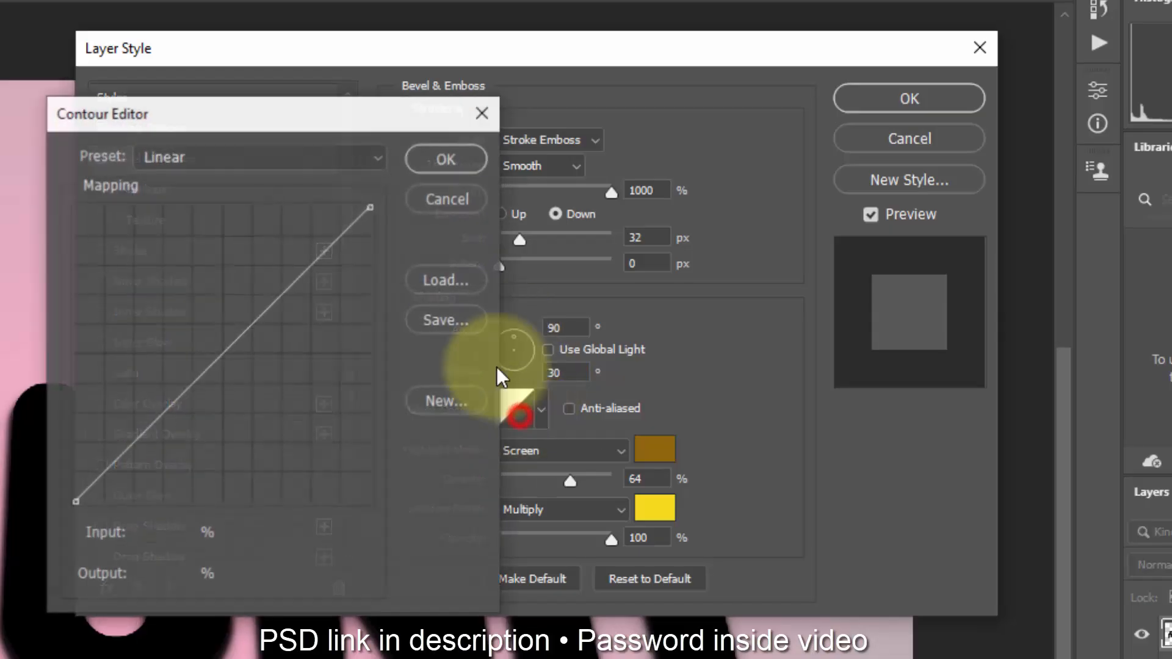
left_click(266, 159)
left_click(305, 418)
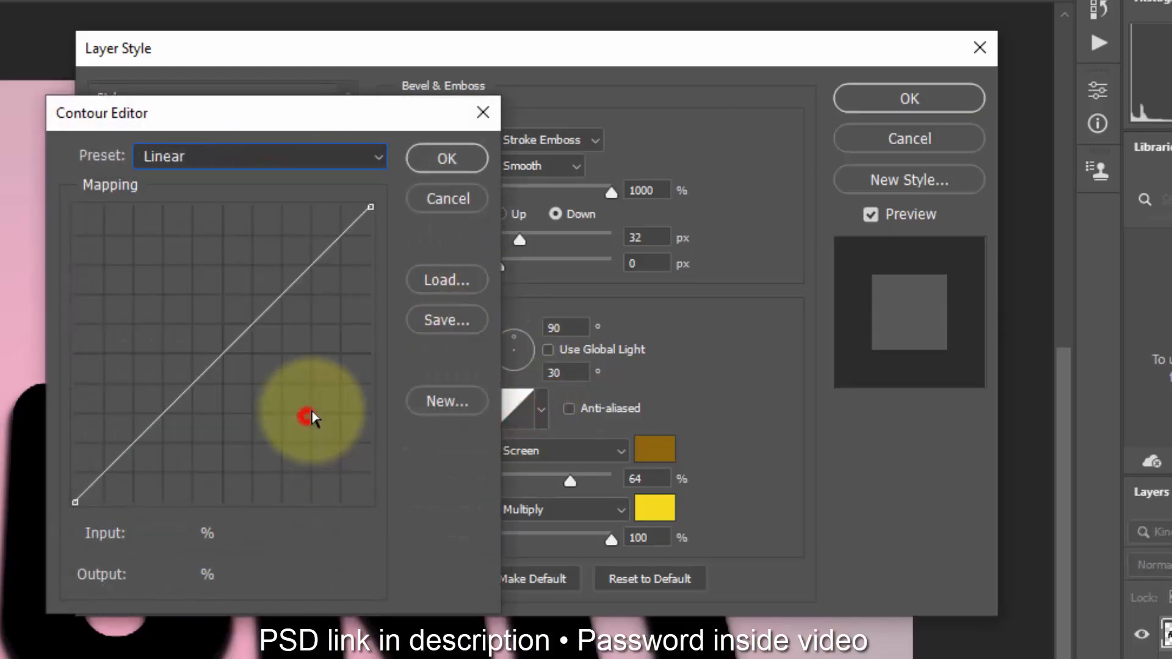
left_click(433, 154)
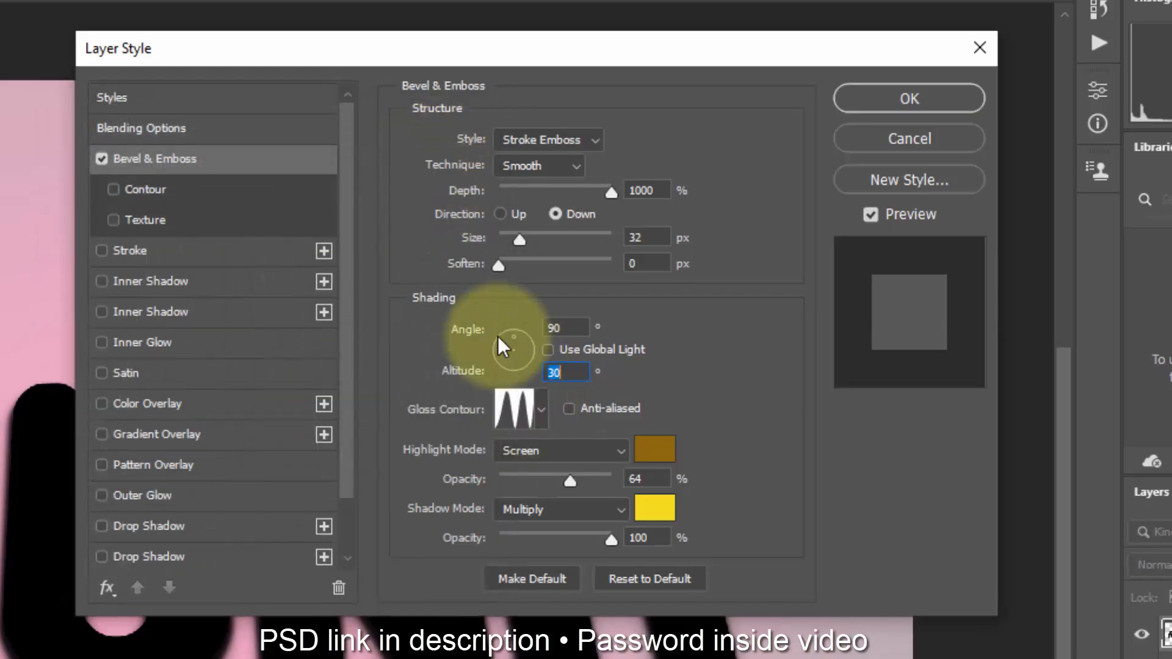
Step: Set the bevel highlight to white (ffffff) in Color Dodge mode at 33% opacity
left_click(658, 450)
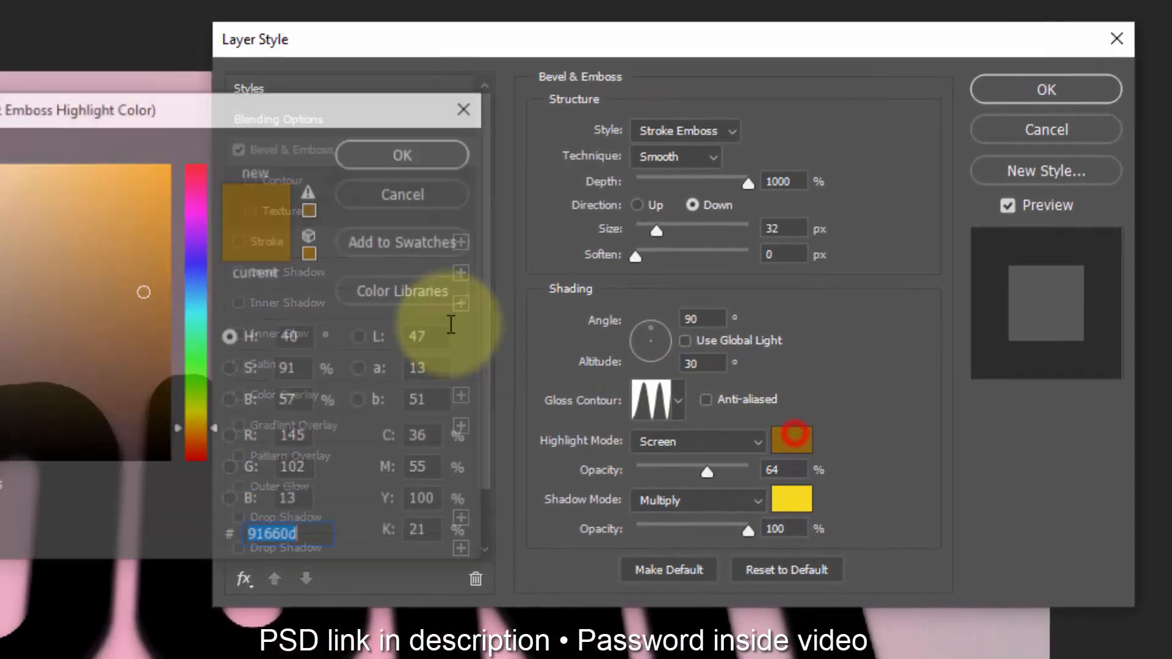
type("ffffff")
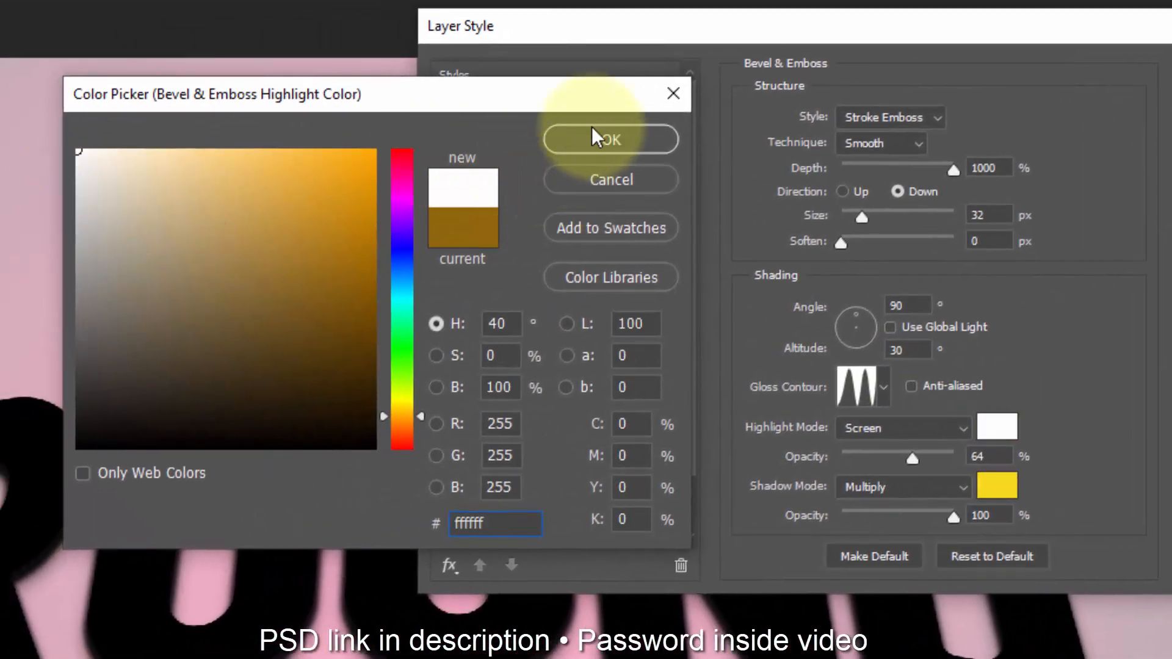
left_click(595, 138)
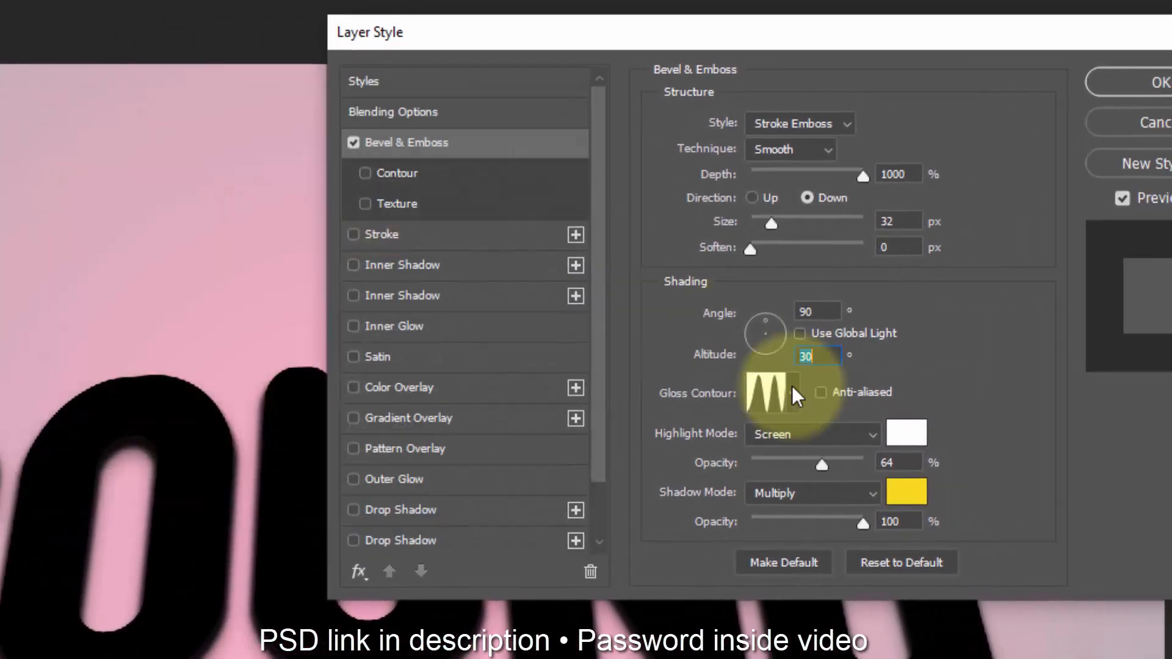
left_click(989, 457)
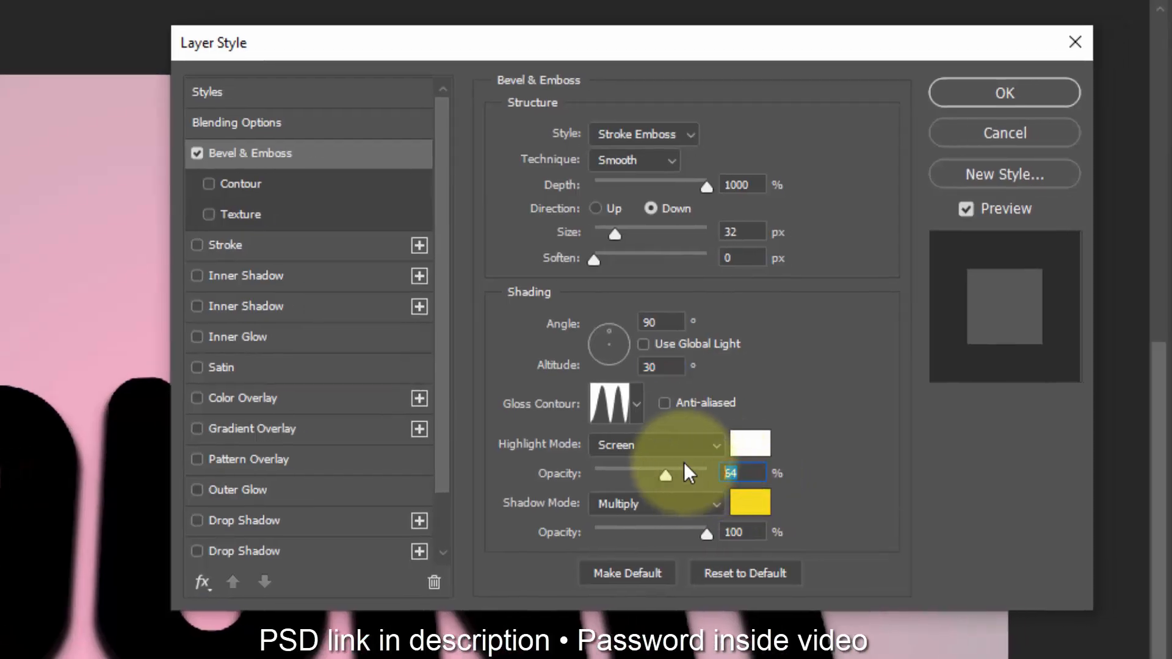
type("30")
left_click(683, 452)
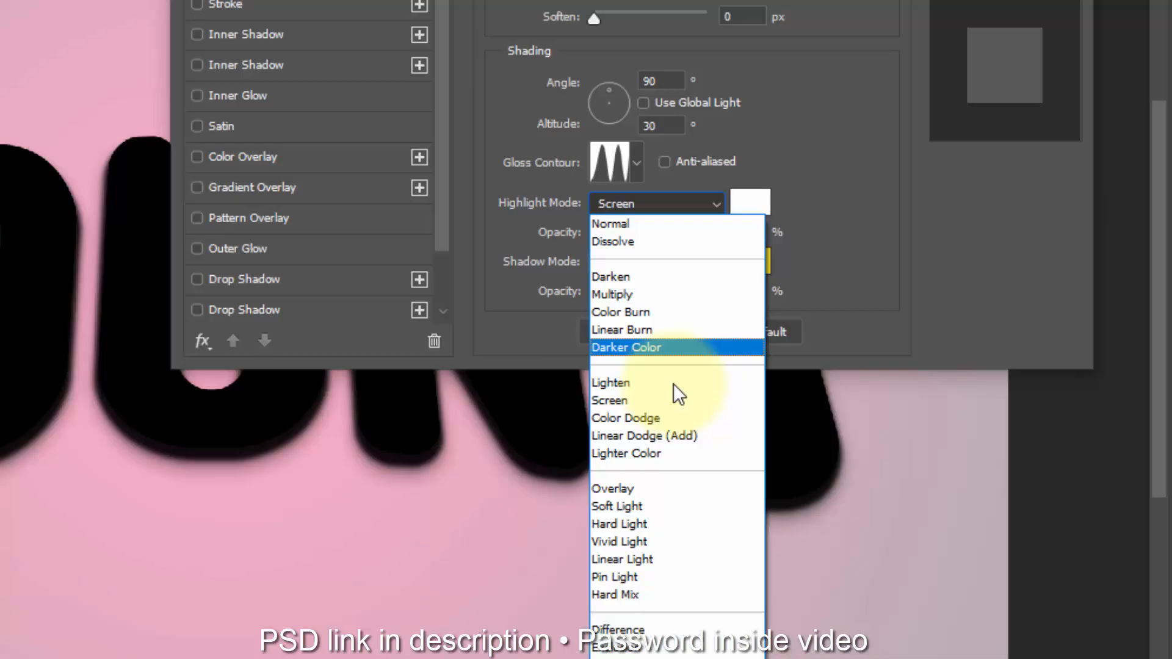
left_click(672, 658)
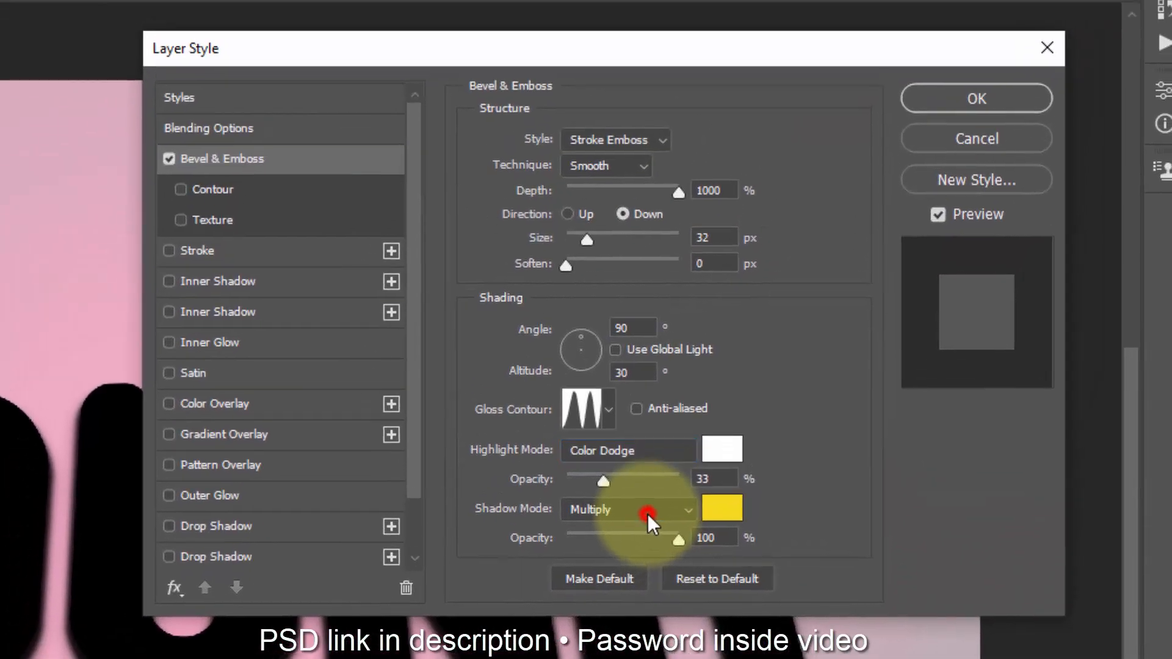
Step: Set the bevel shadow to black in Linear Burn mode at 26% opacity
left_click(671, 291)
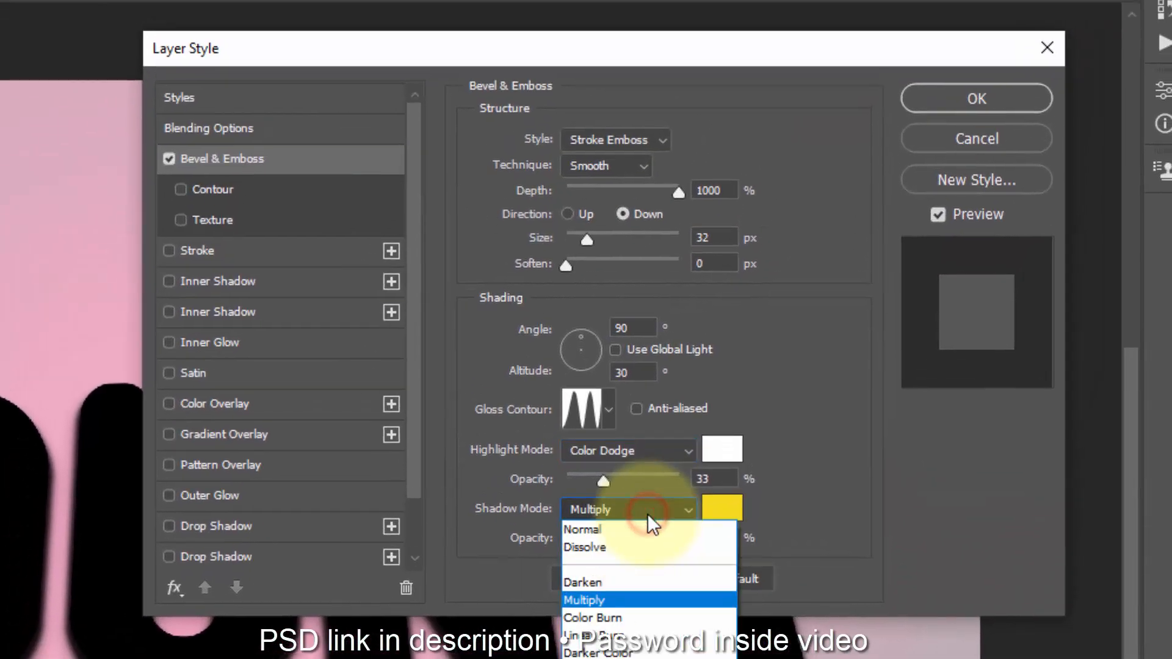
left_click(647, 634)
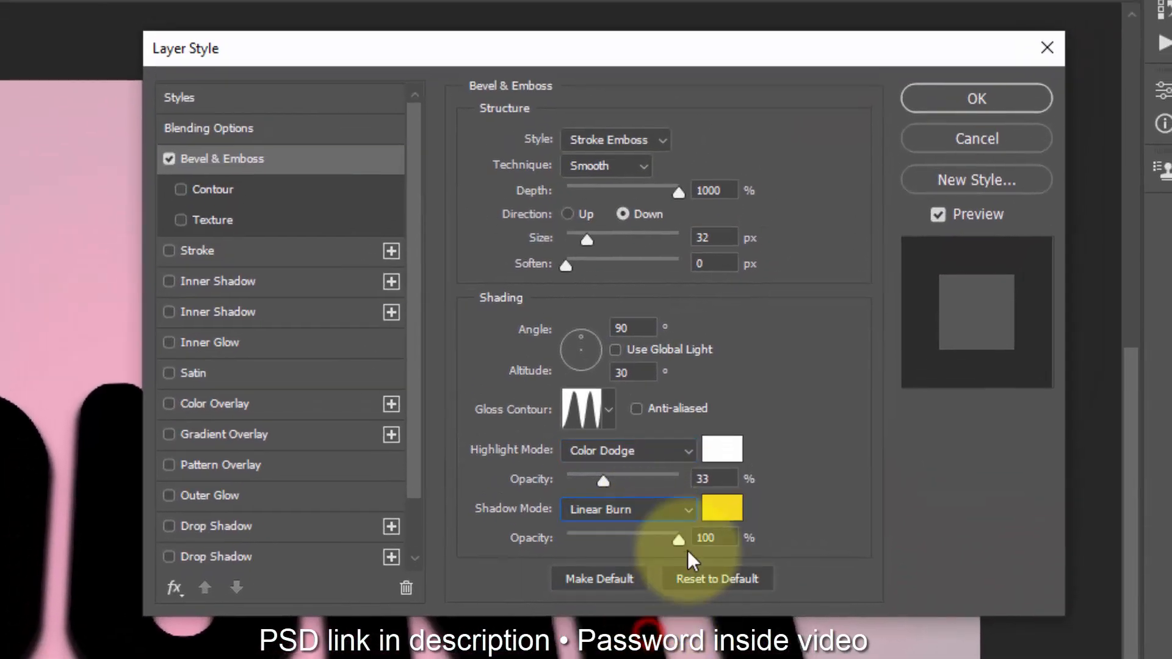
left_click(724, 508)
left_click(341, 477)
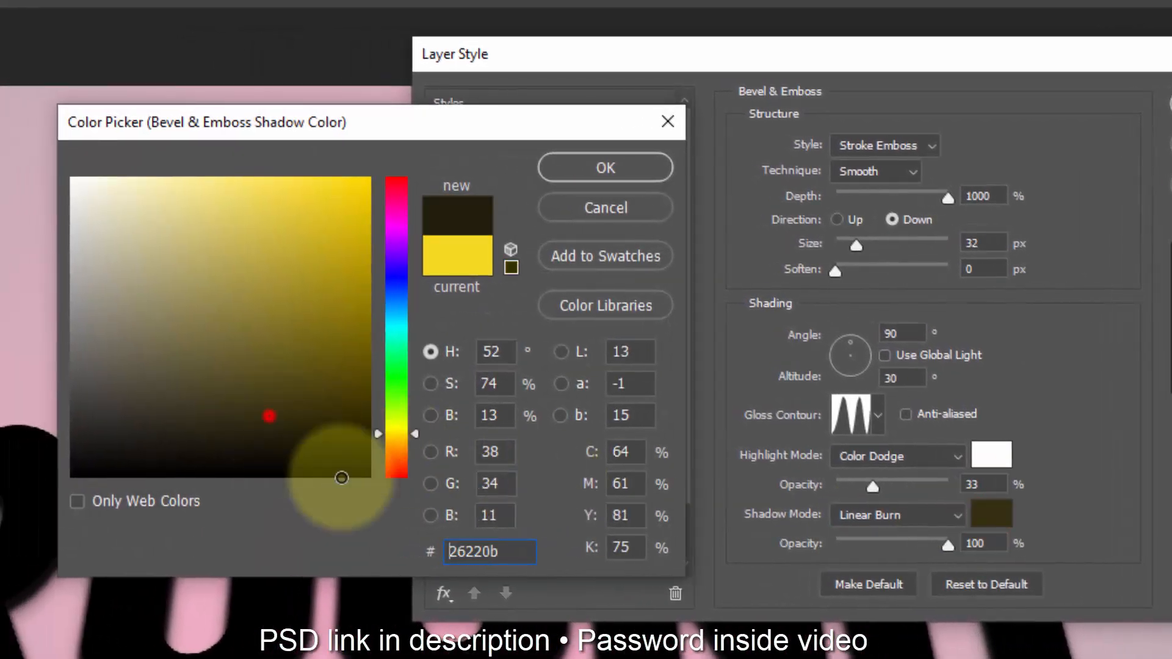
left_click_drag(341, 477, 465, 518)
left_click(613, 166)
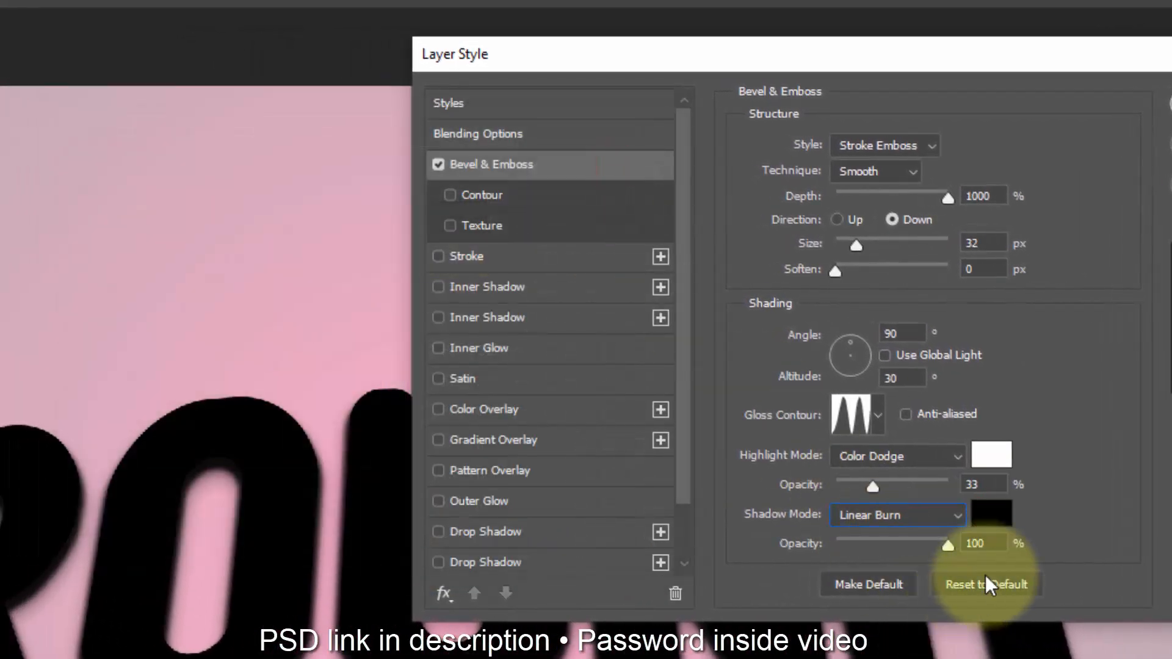
double_click(977, 543)
type("26")
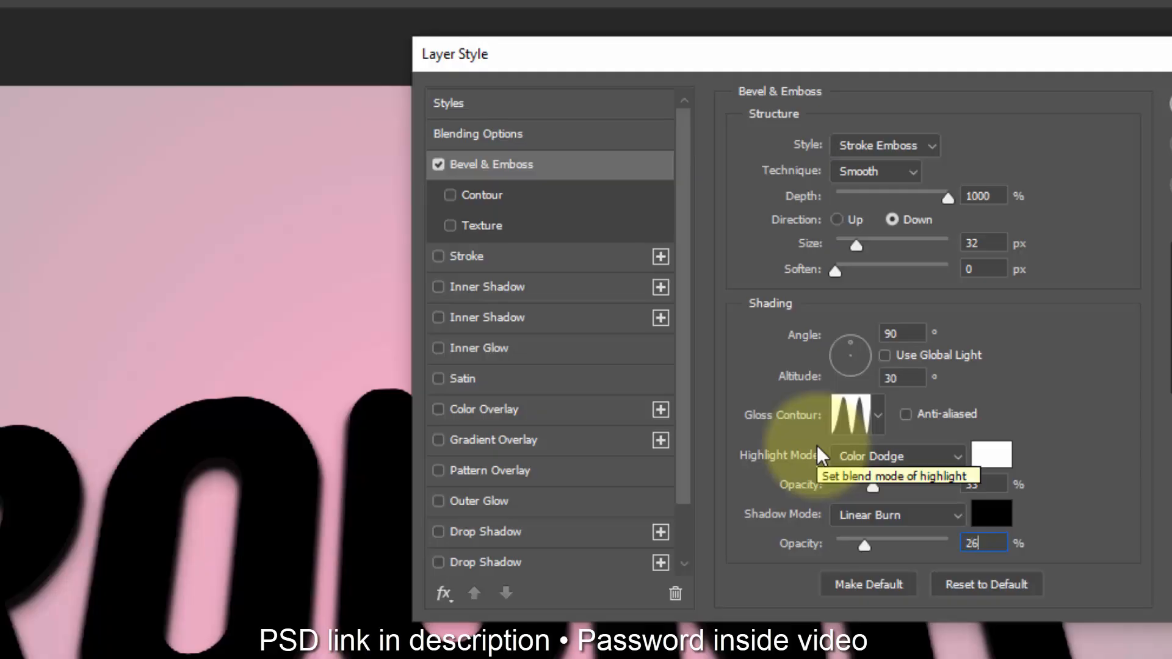
Step: Enable a 28 px outside Stroke with colour b87f12
left_click(519, 256)
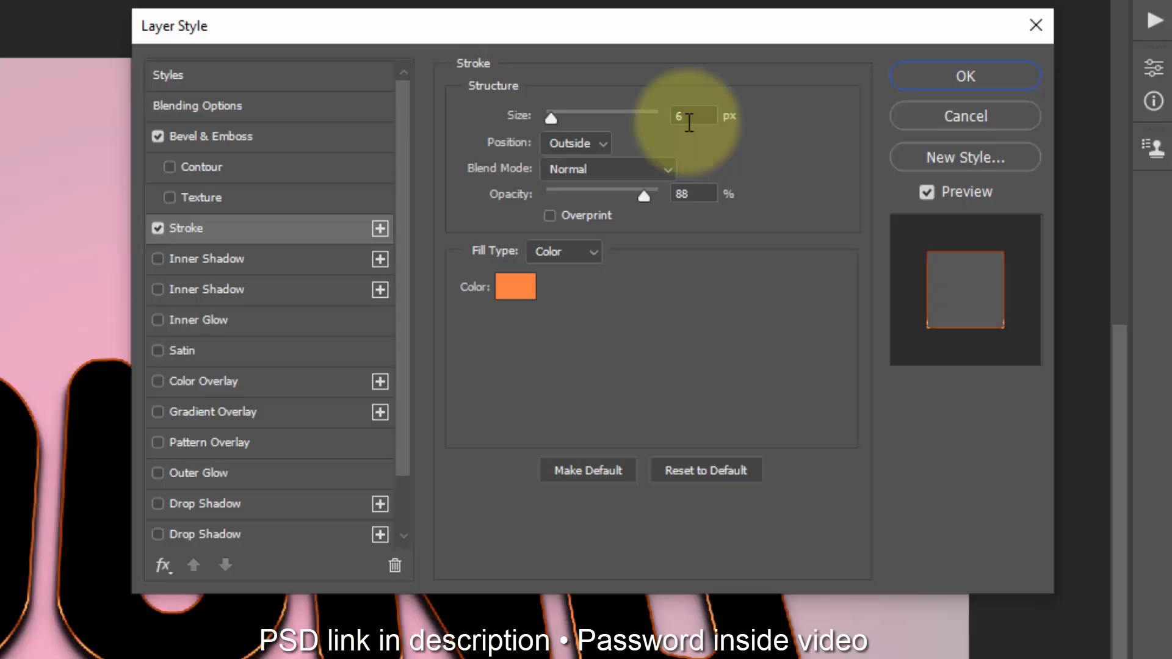
double_click(727, 121)
type("28")
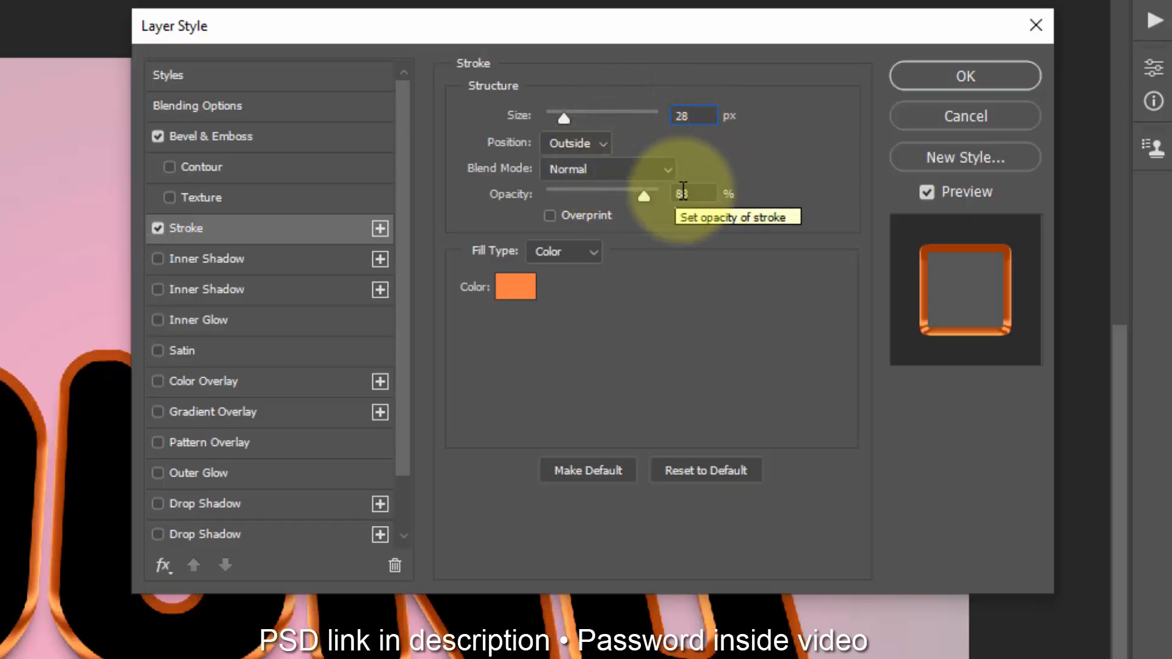
left_click(515, 287)
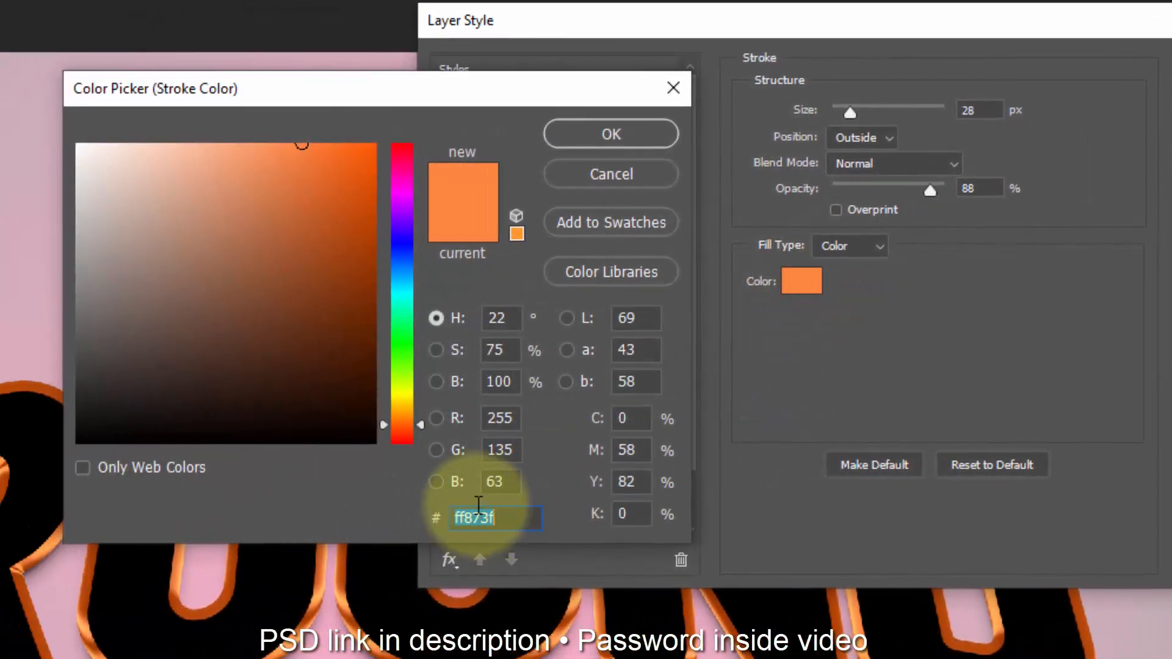
type("b8")
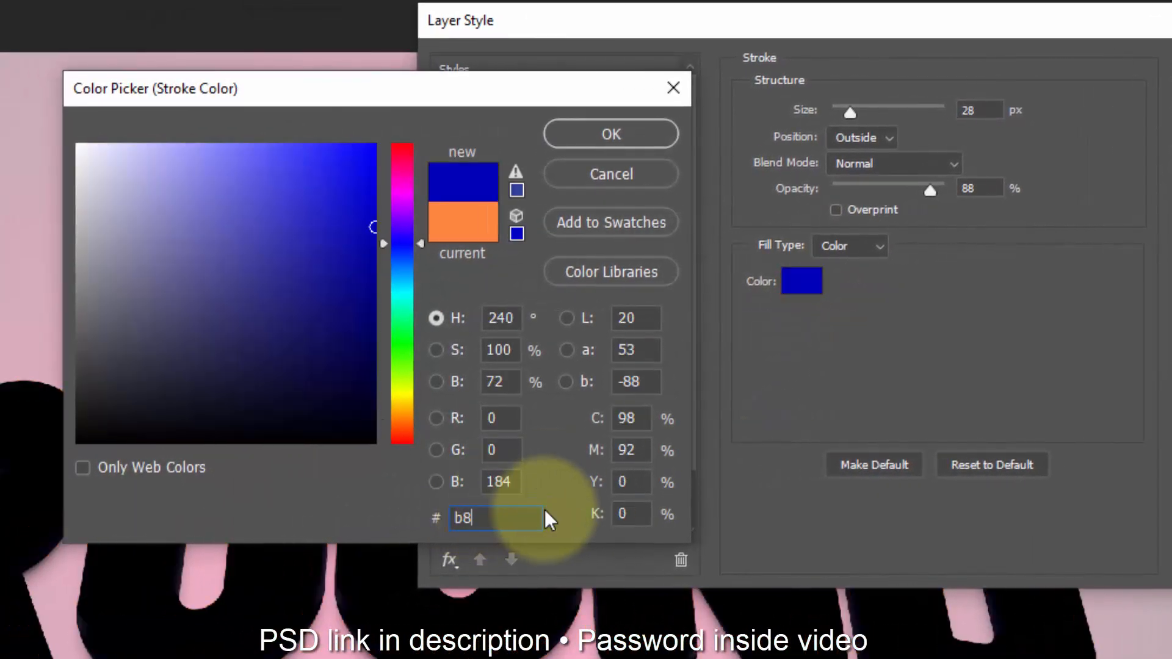
type("7f12")
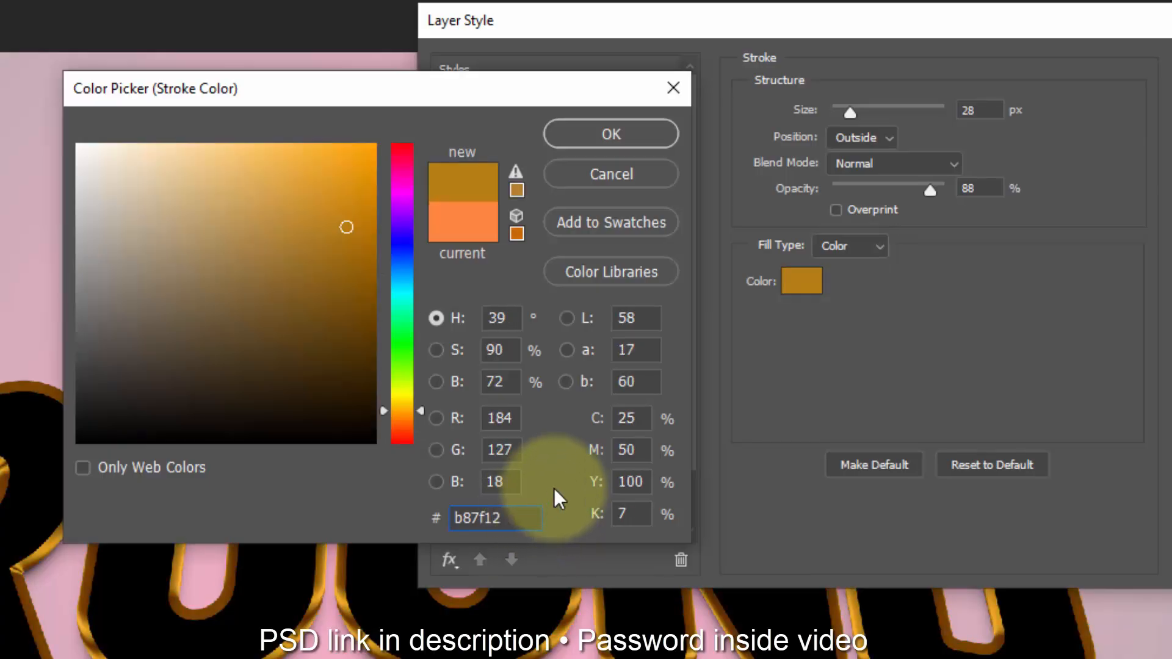
left_click(643, 147)
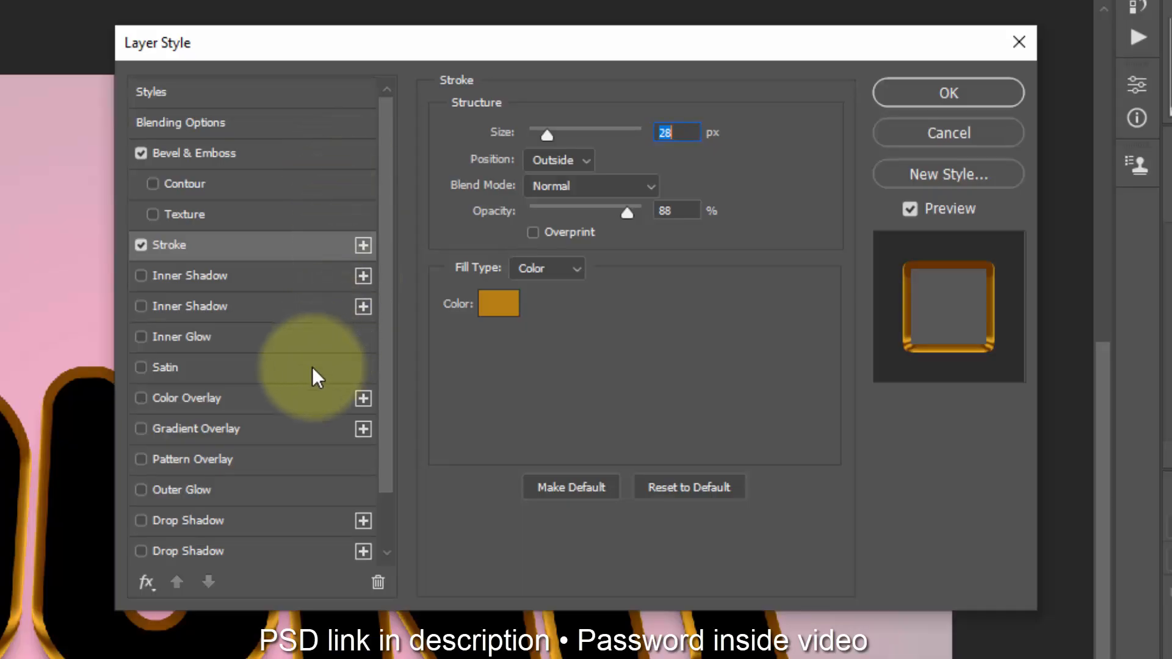
Step: Enable Gradient Overlay and apply the custom silver multi-stop gradient preset listed after the Neutrals folder
left_click(334, 428)
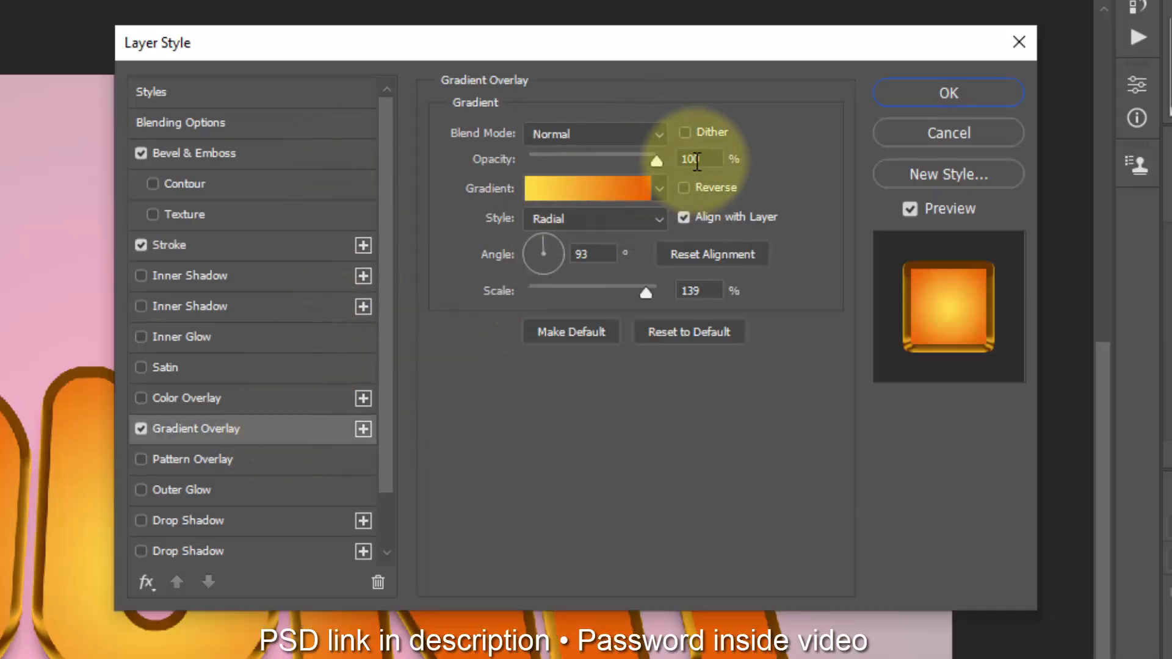
left_click(556, 196)
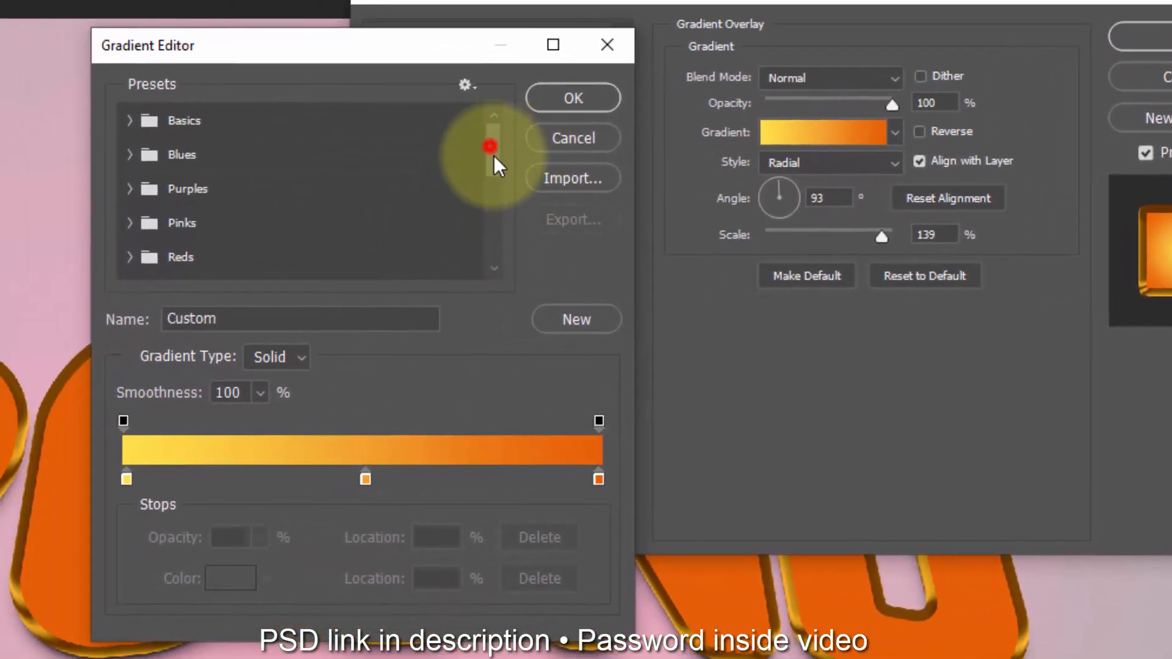
left_click_drag(493, 155, 496, 247)
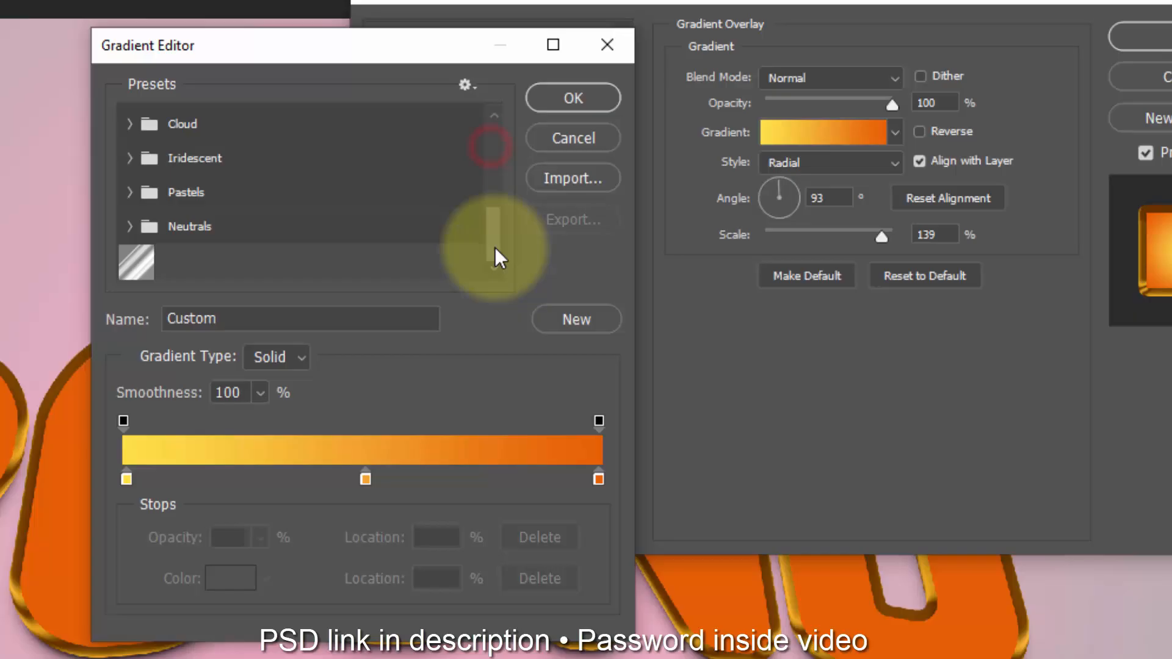
left_click(136, 261)
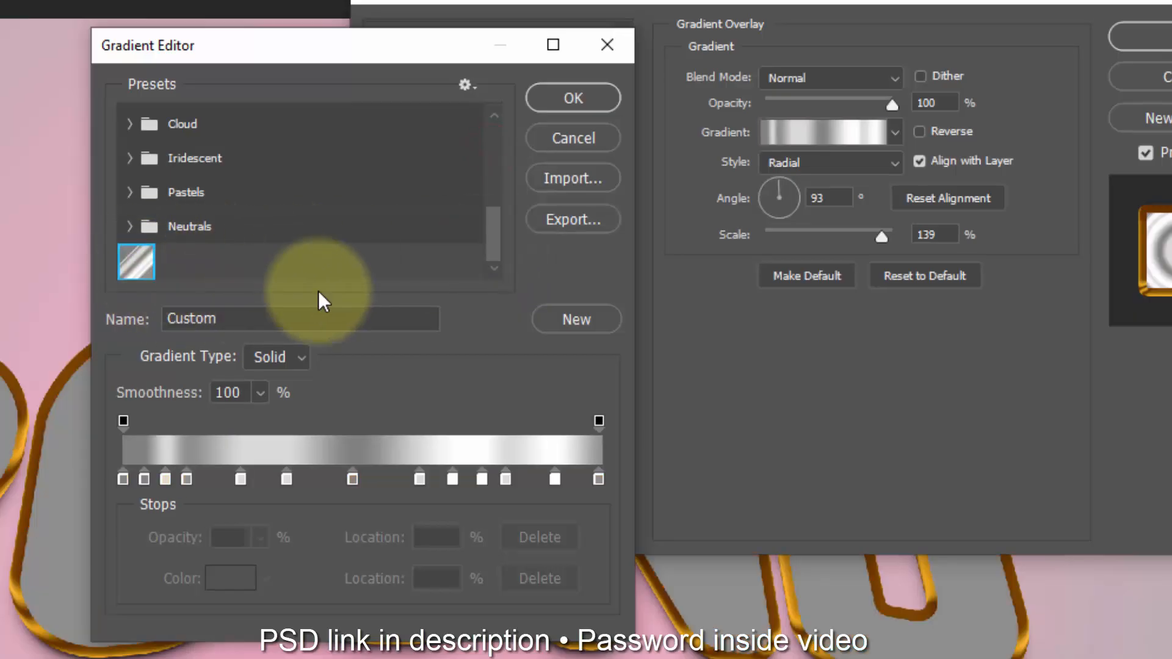
left_click(566, 178)
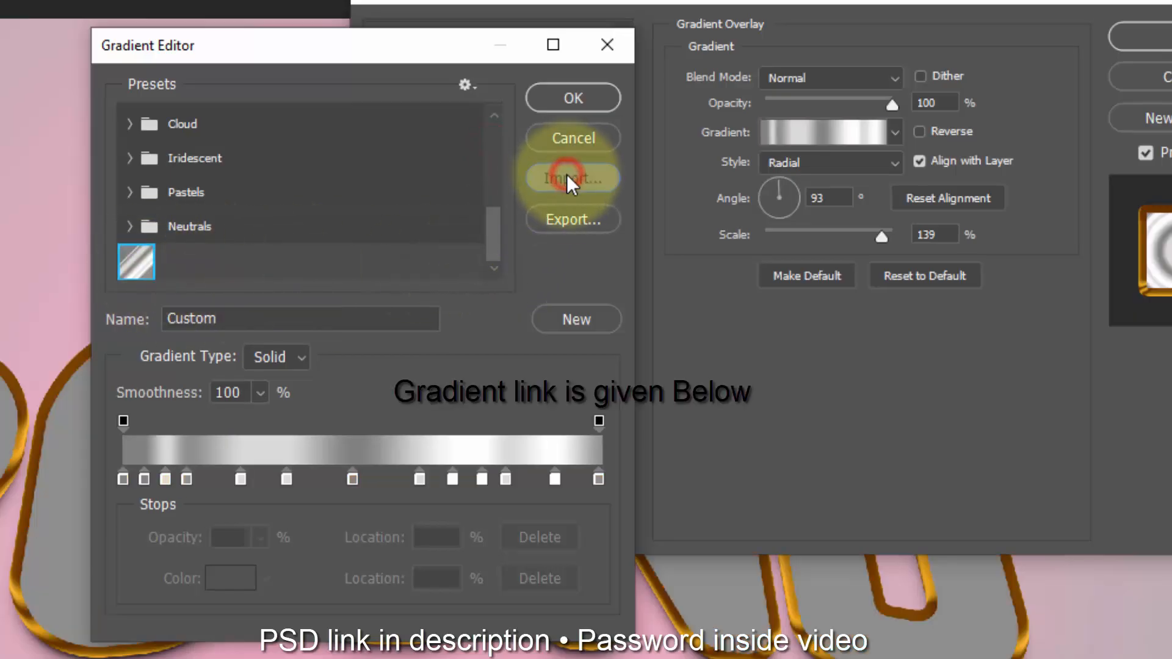
left_click(197, 248)
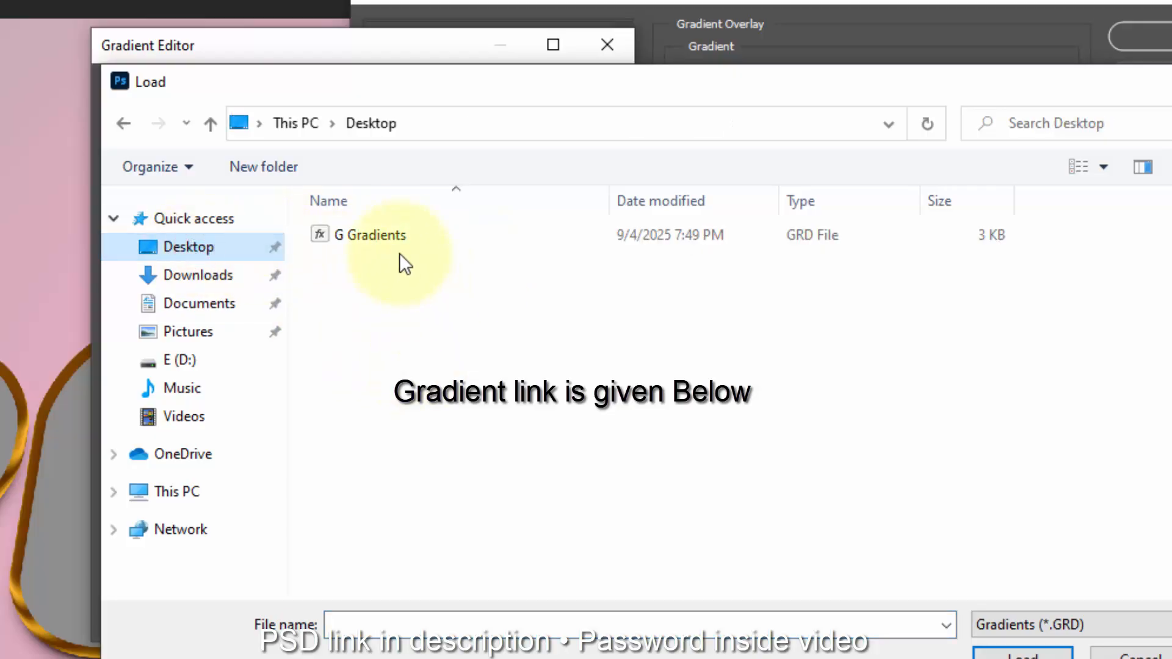
left_click(388, 238)
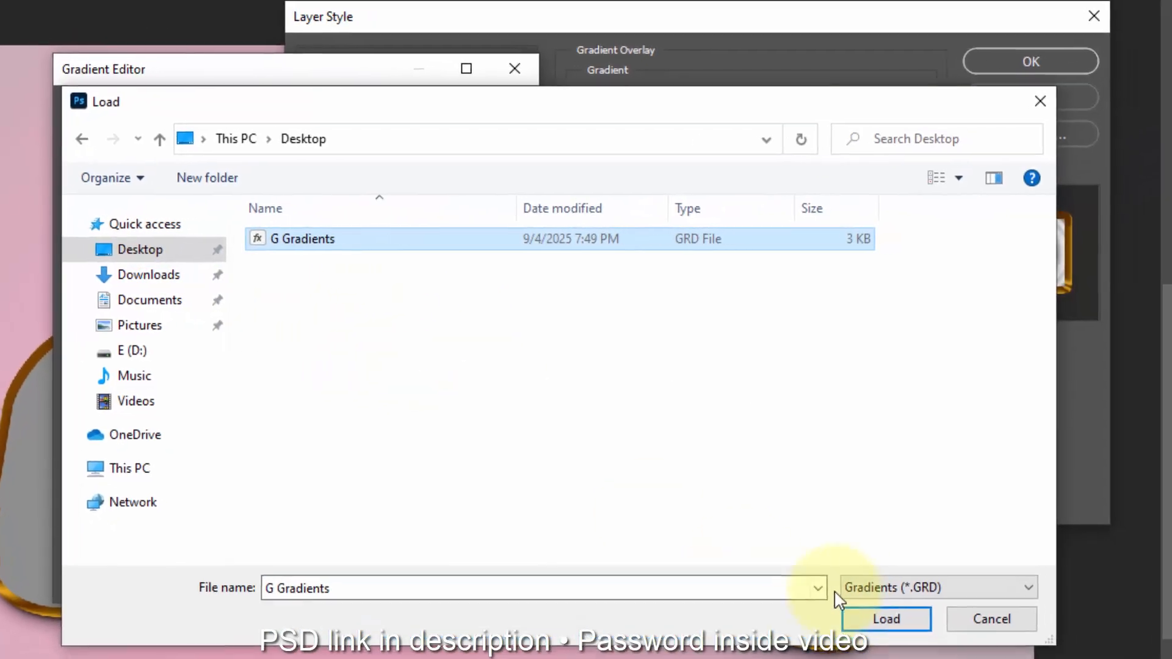
left_click(1139, 658)
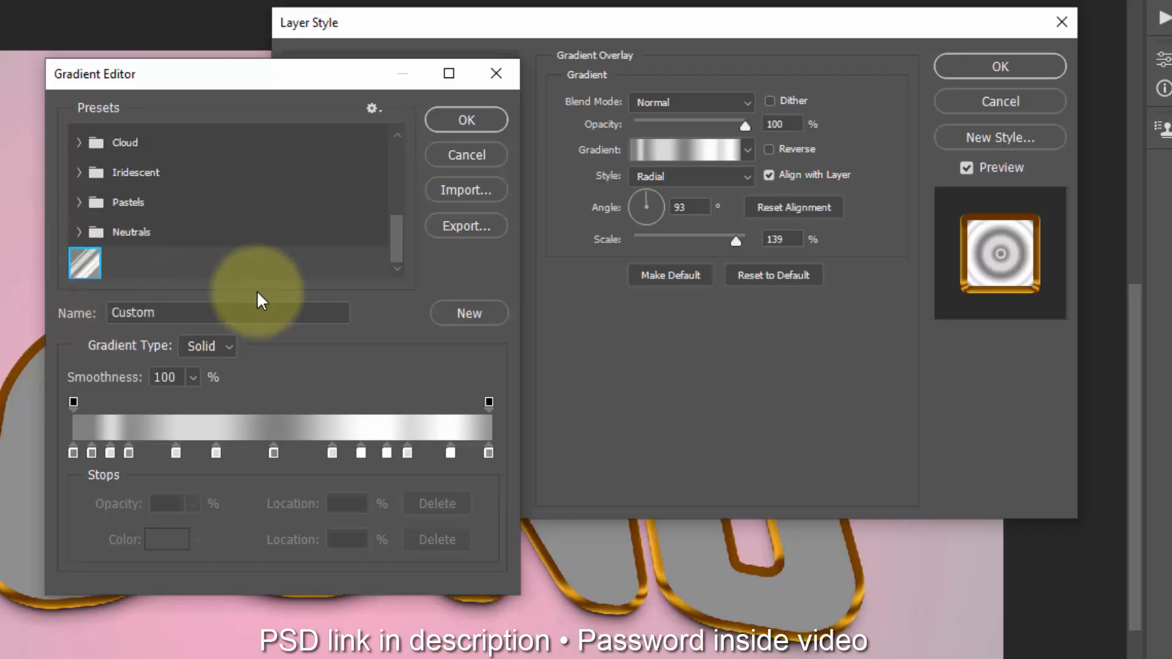
Step: Confirm the silver gradient and apply the Gradient Overlay with Linear style, 90° angle and 39% scale
left_click(445, 120)
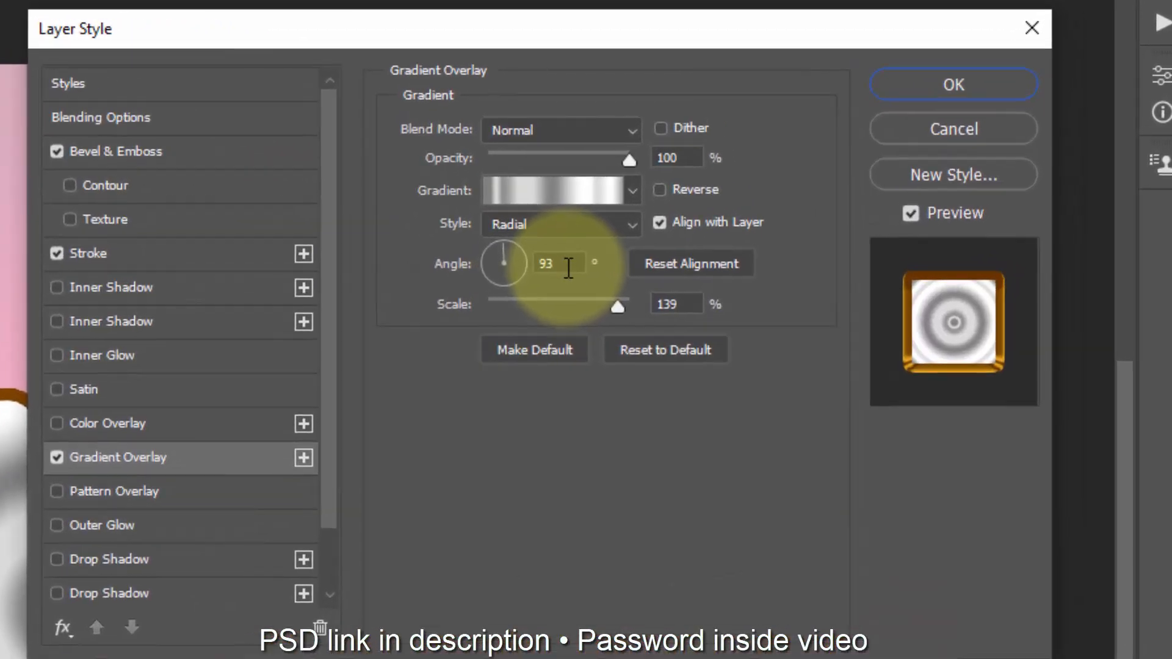
left_click(545, 232)
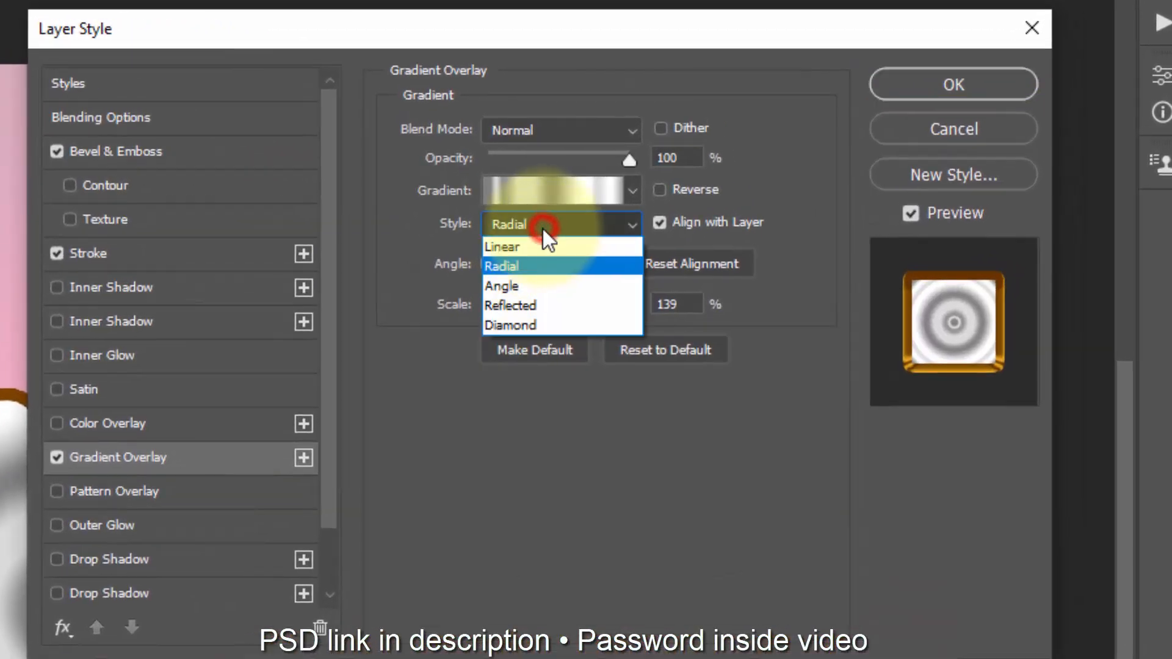
left_click(520, 259)
left_click_drag(563, 268, 436, 277)
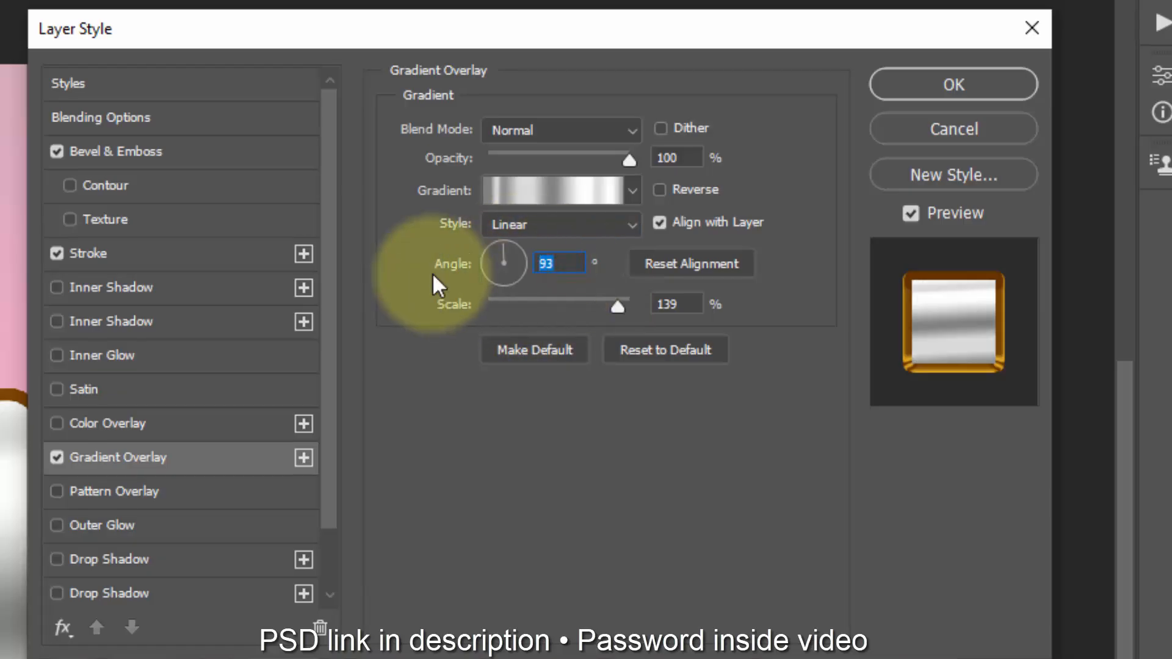
type("90")
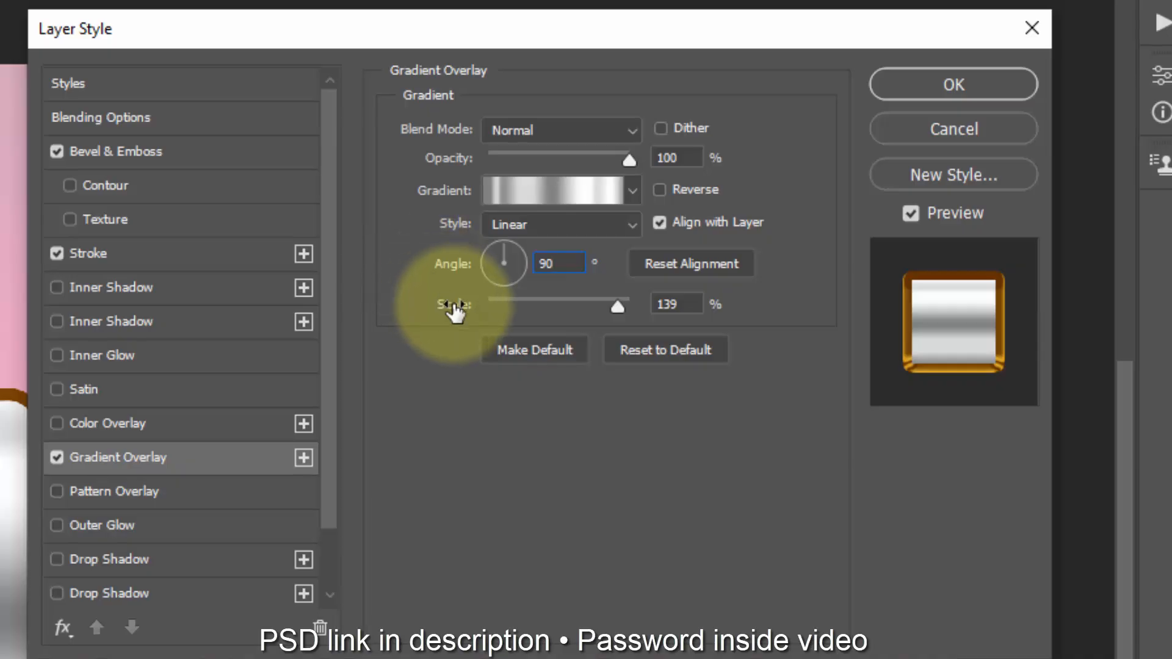
left_click(689, 303)
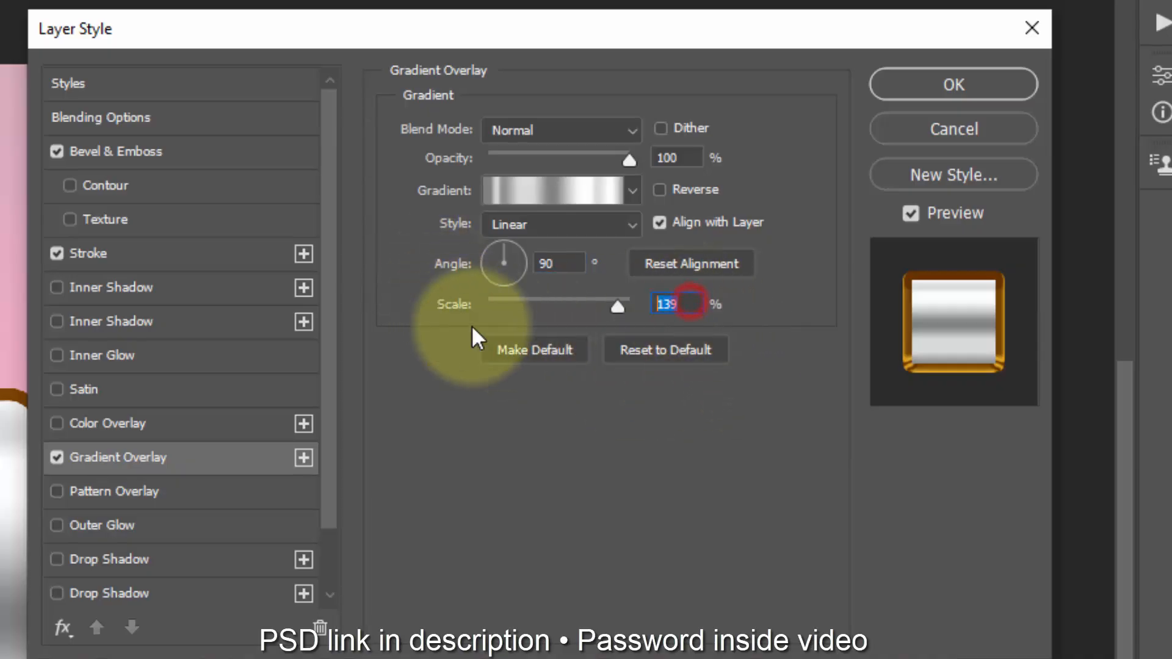
type("39")
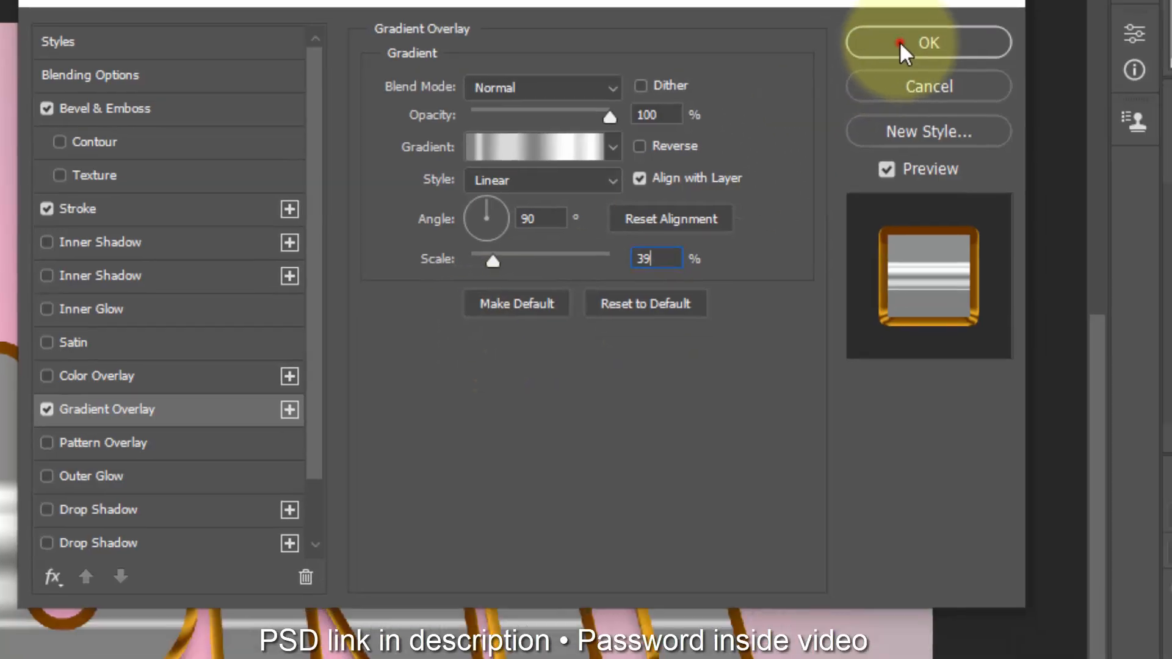
left_click(954, 85)
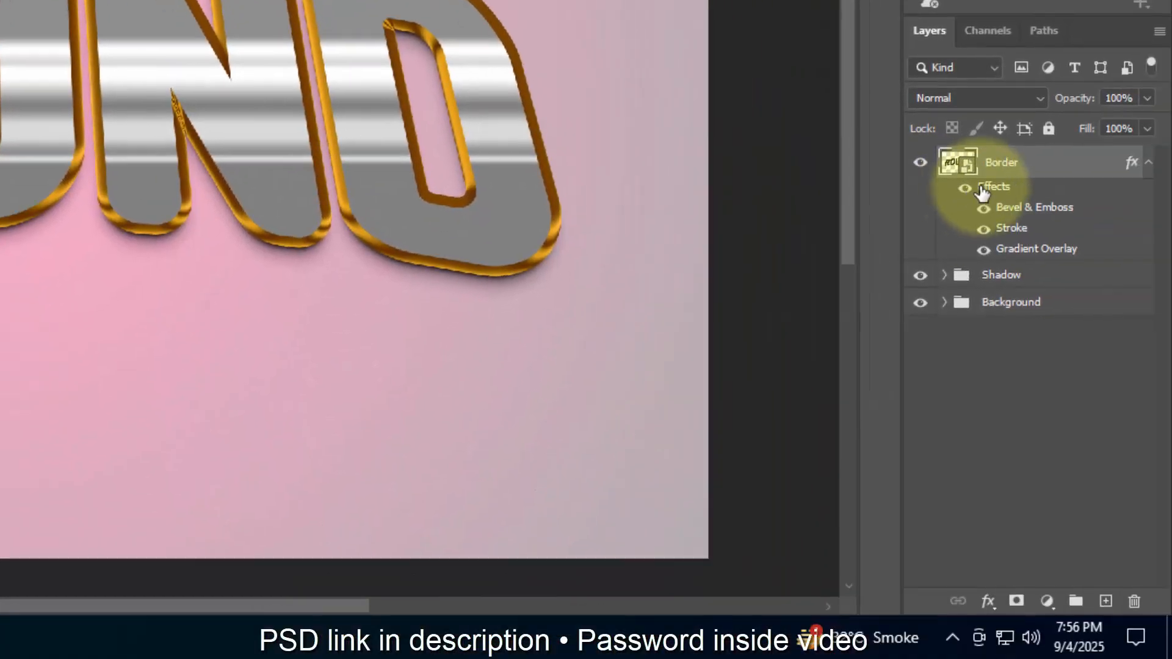
Step: Collapse the Border layer's effects and duplicate the layer 16 times, repeating the previous transformation for each copy
left_click(1141, 165)
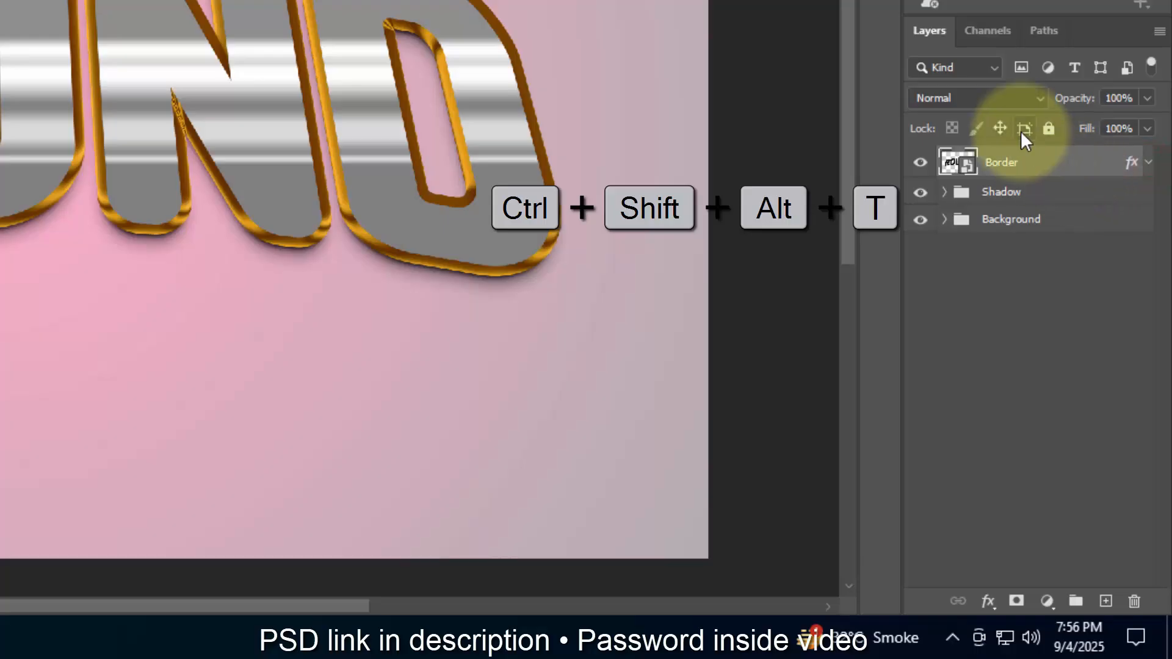
key("ctrl+shift+alt+t")
key("ctrl+shift+alt+t")
key("ctrl+shift+alt+t")
key("ctrl+shift+alt+t")
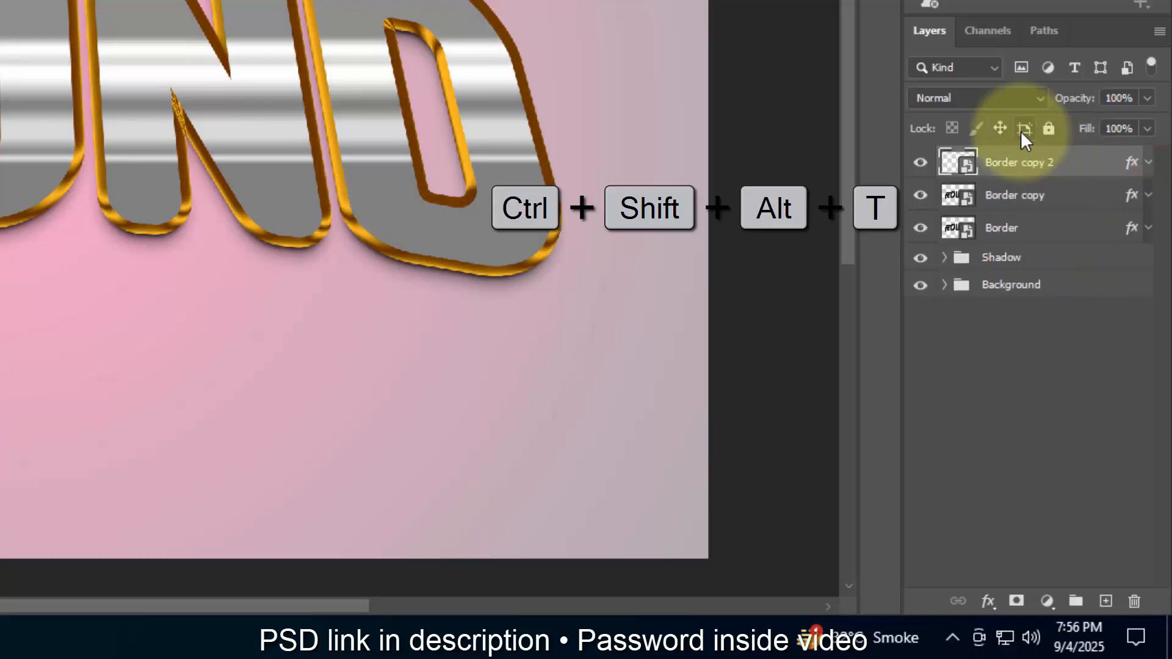
key("ctrl+shift+alt+t")
key("ctrl+shift+alt+t")
key("ctrl+shift+alt+t")
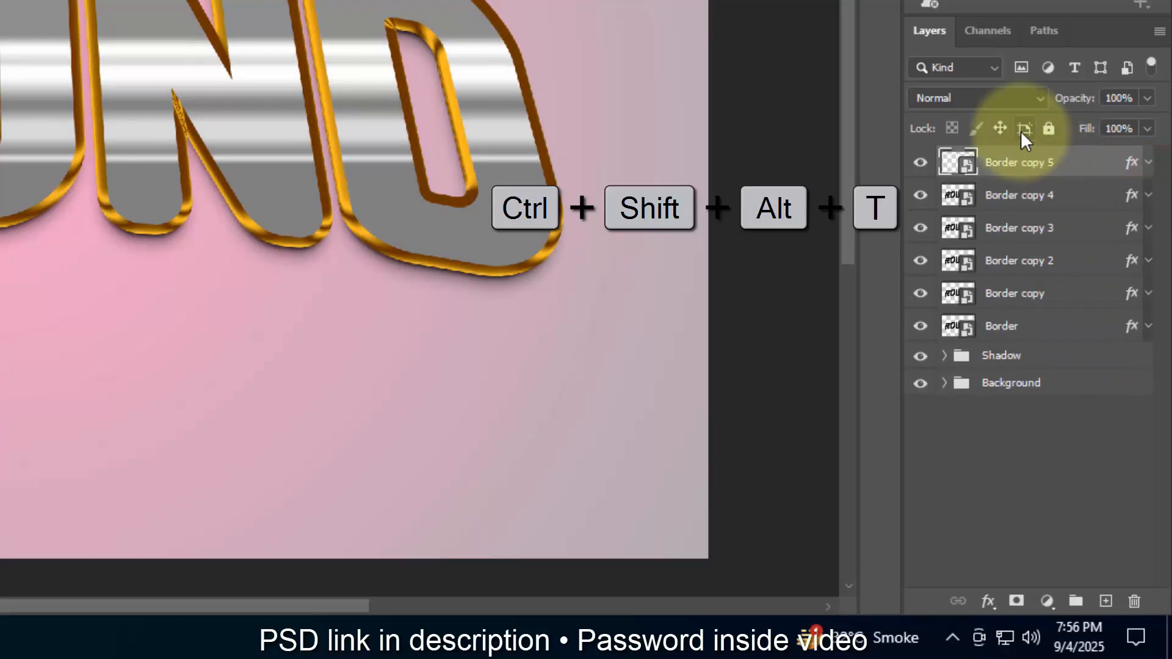
key("ctrl+shift+alt+t")
key("ctrl+shift+alt+t")
key("ctrl+shift+alt+t")
key("ctrl+shift+alt+t")
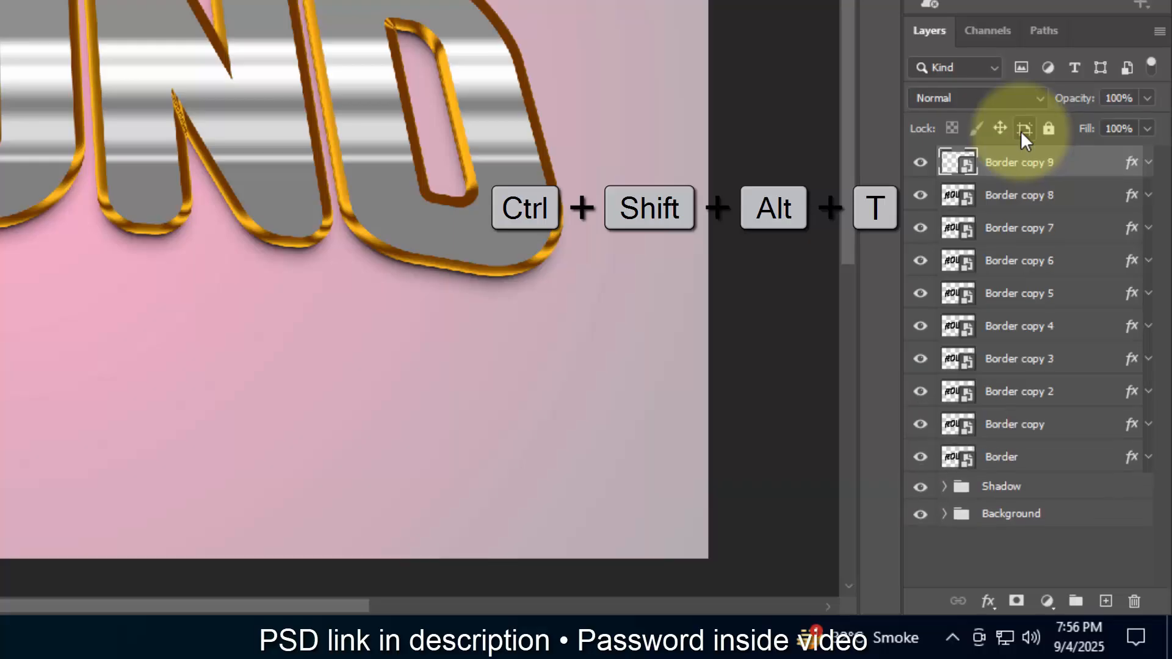
key("ctrl+shift+alt+t")
key("ctrl+shift+alt+t")
key("ctrl+shift+alt+t")
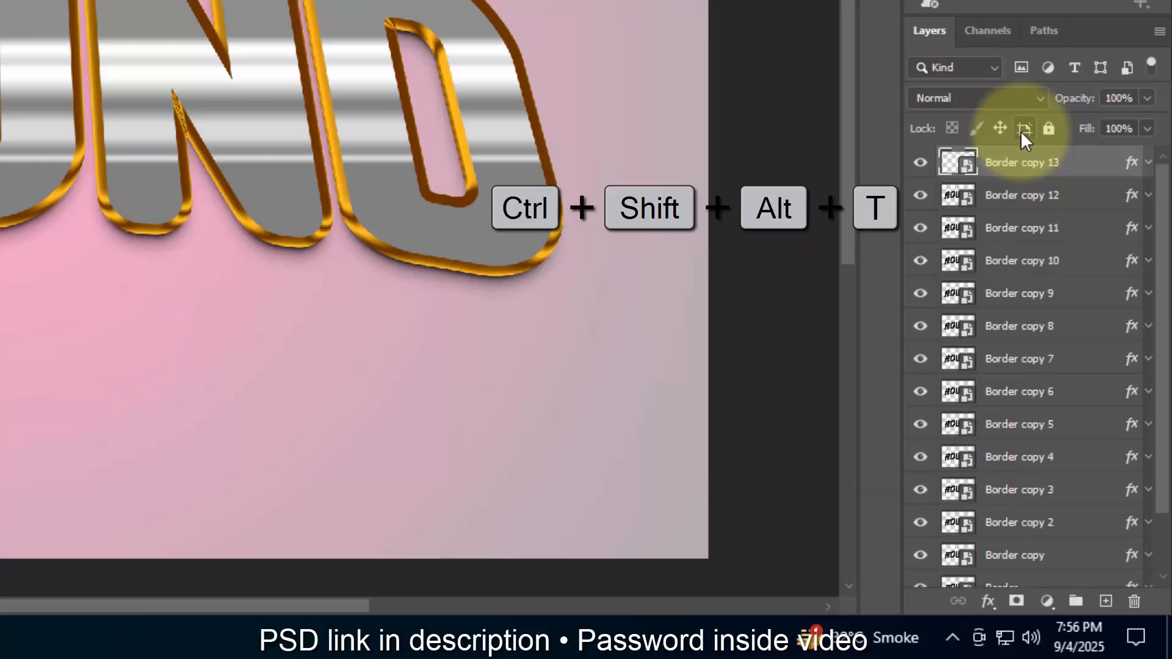
key("ctrl+shift+alt+t")
key("ctrl+shift+alt+t")
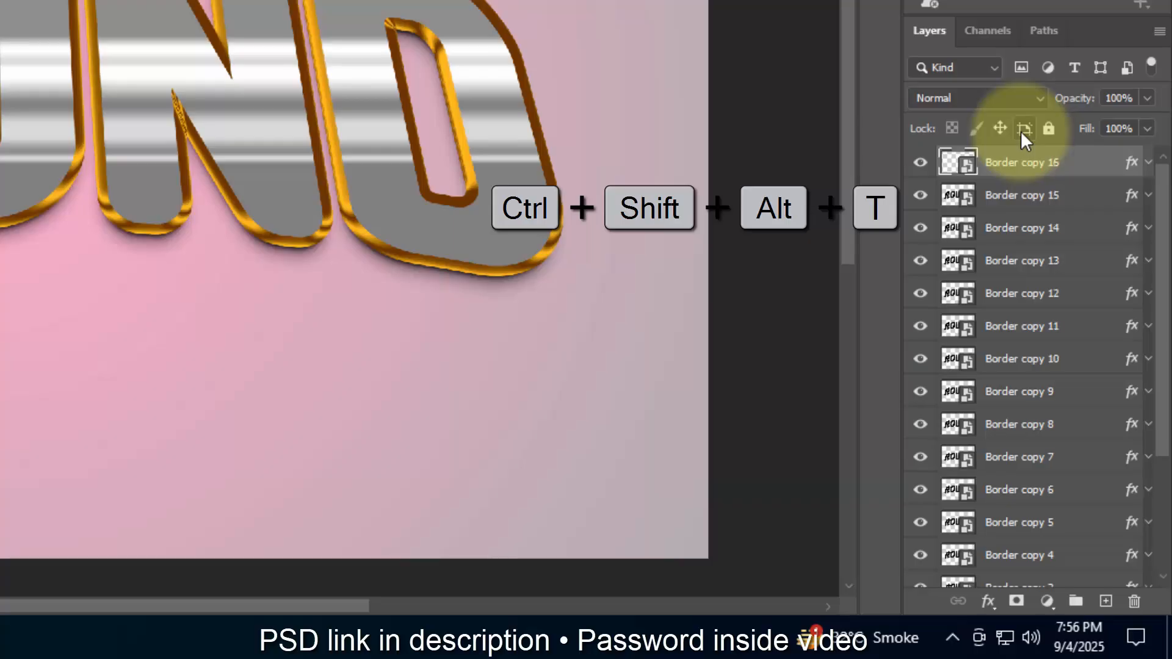
Step: Group the layers from Border copy 15 down to Border and name the group Border 1
left_click(1045, 195)
scroll(1041, 292, "down", 3)
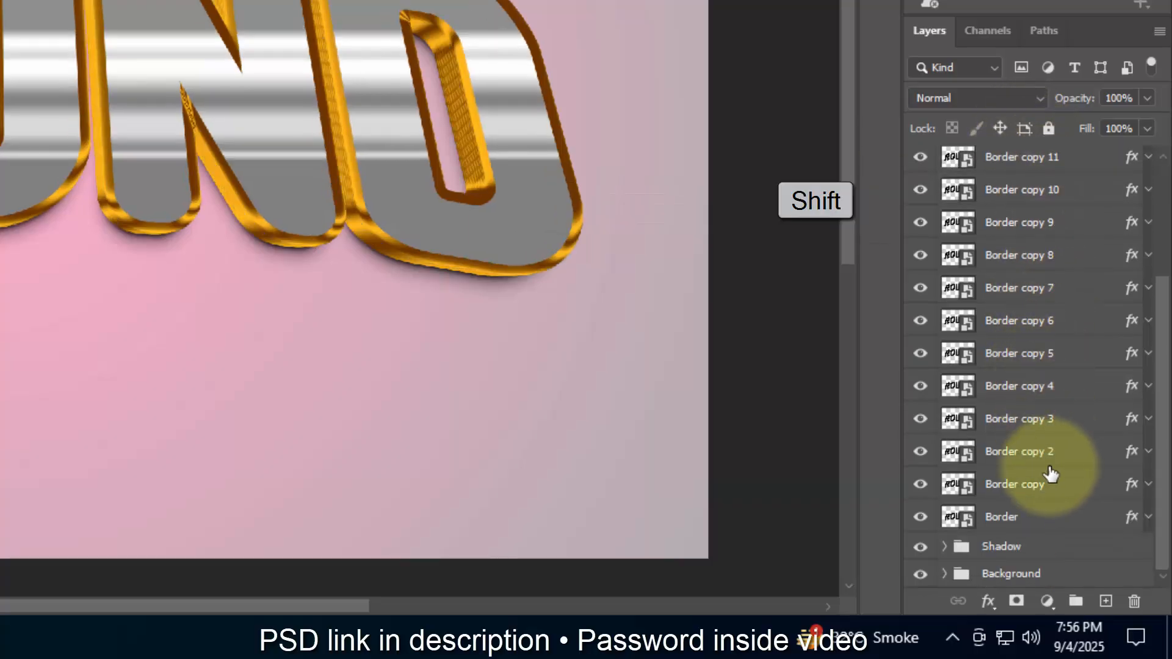
left_click(1035, 517, "shift")
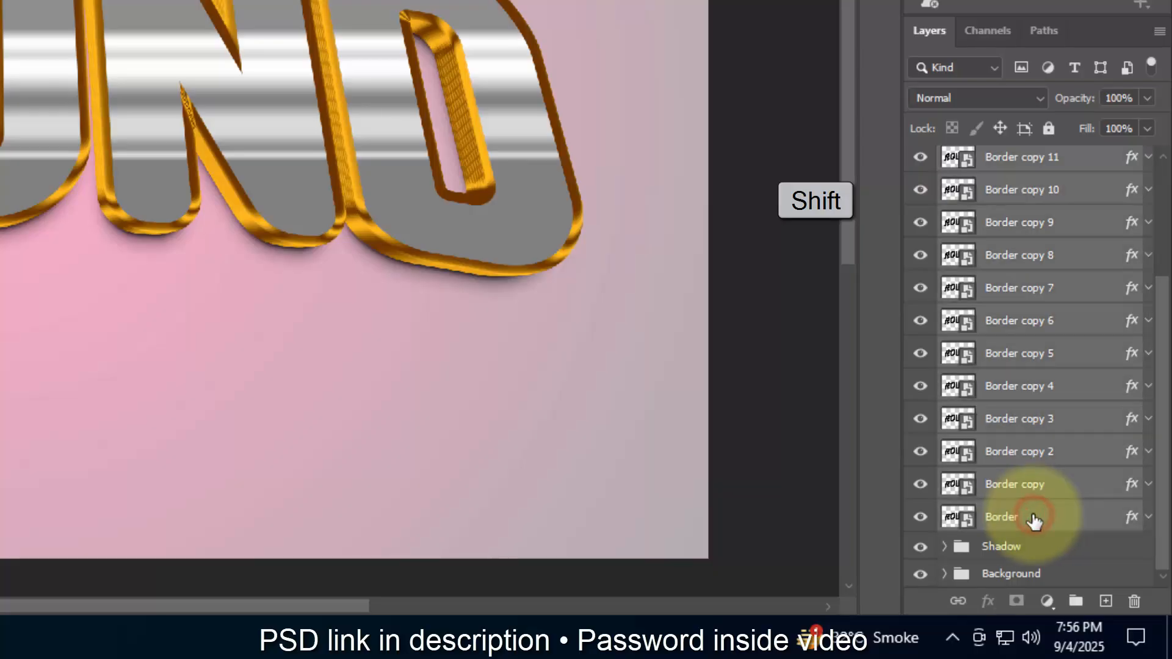
left_click(1076, 601)
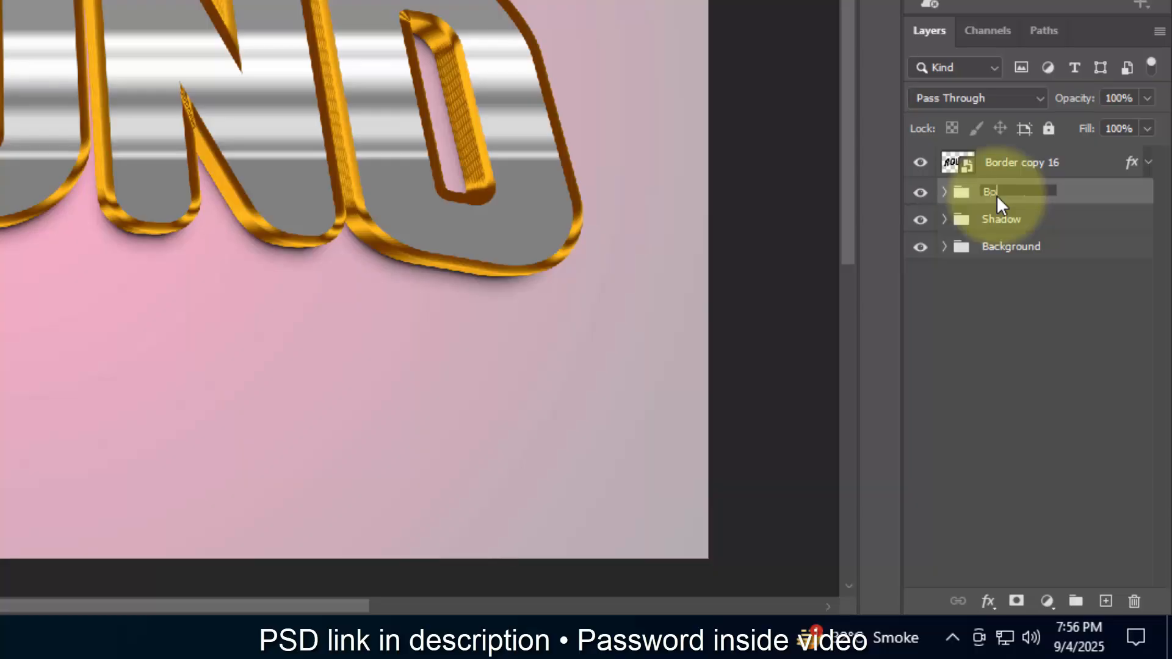
type("1")
Step: Duplicate the Border copy 16 layer 13 times, repeating the previous transformation for each copy
left_click(1083, 171)
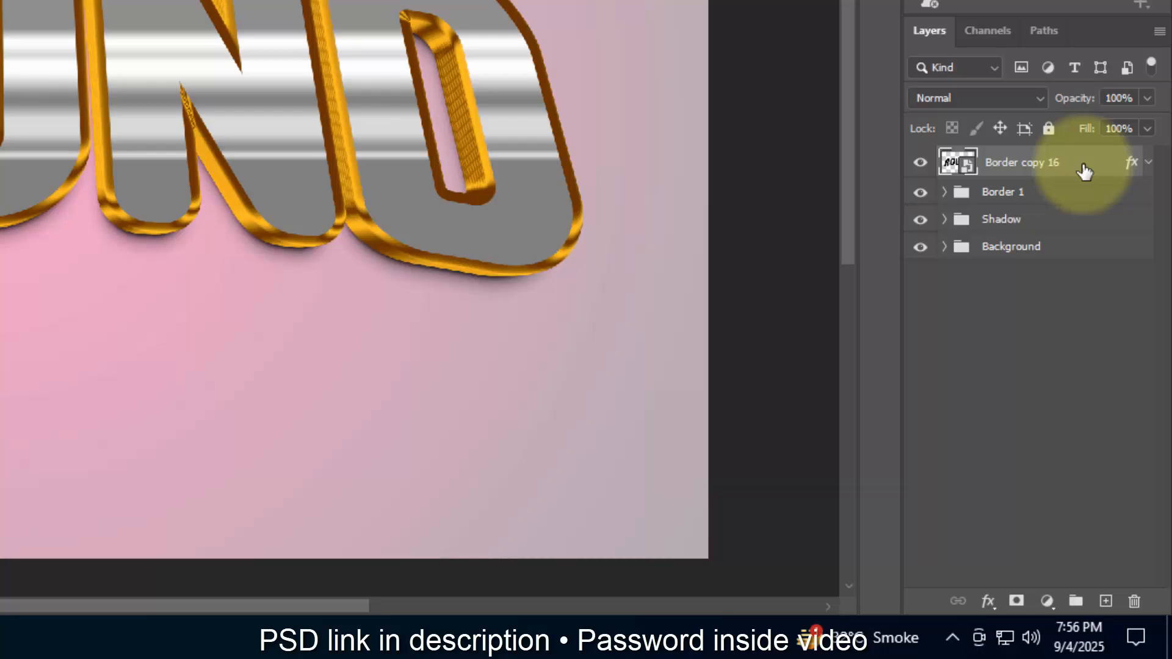
key("ctrl+shift+alt+t")
key("ctrl+shift+alt+t")
key("ctrl+shift+alt+t")
key("ctrl+shift+alt+t")
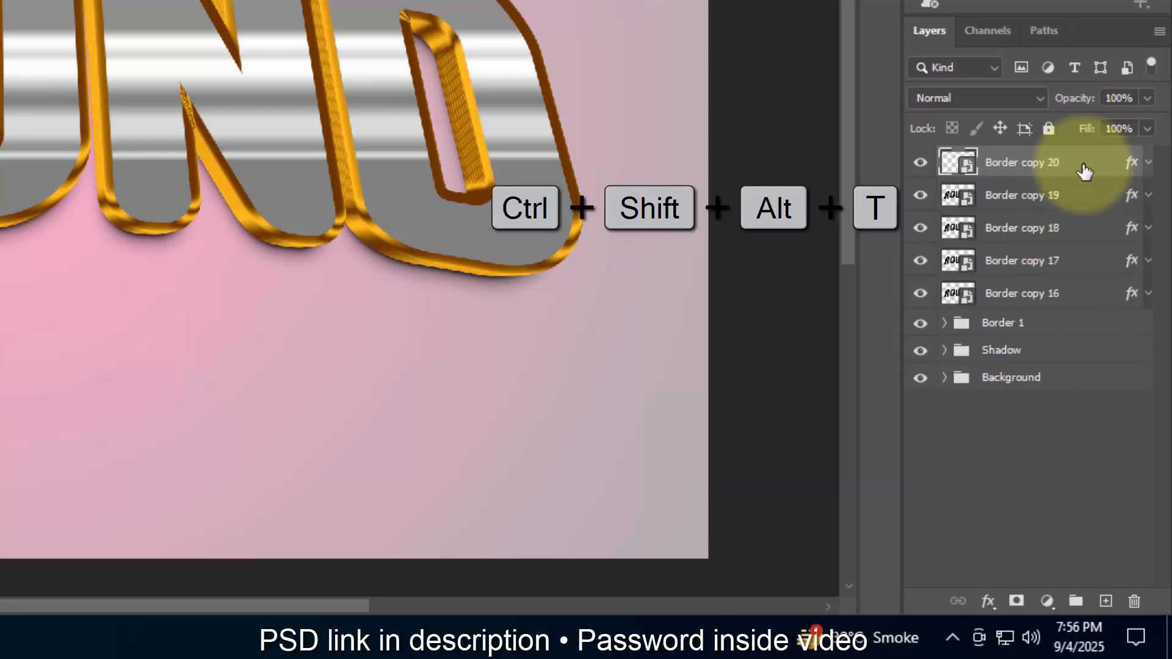
key("ctrl+shift+alt+t")
key("ctrl+shift+alt+t")
key("ctrl+shift+alt+t")
key("ctrl+shift+alt+t")
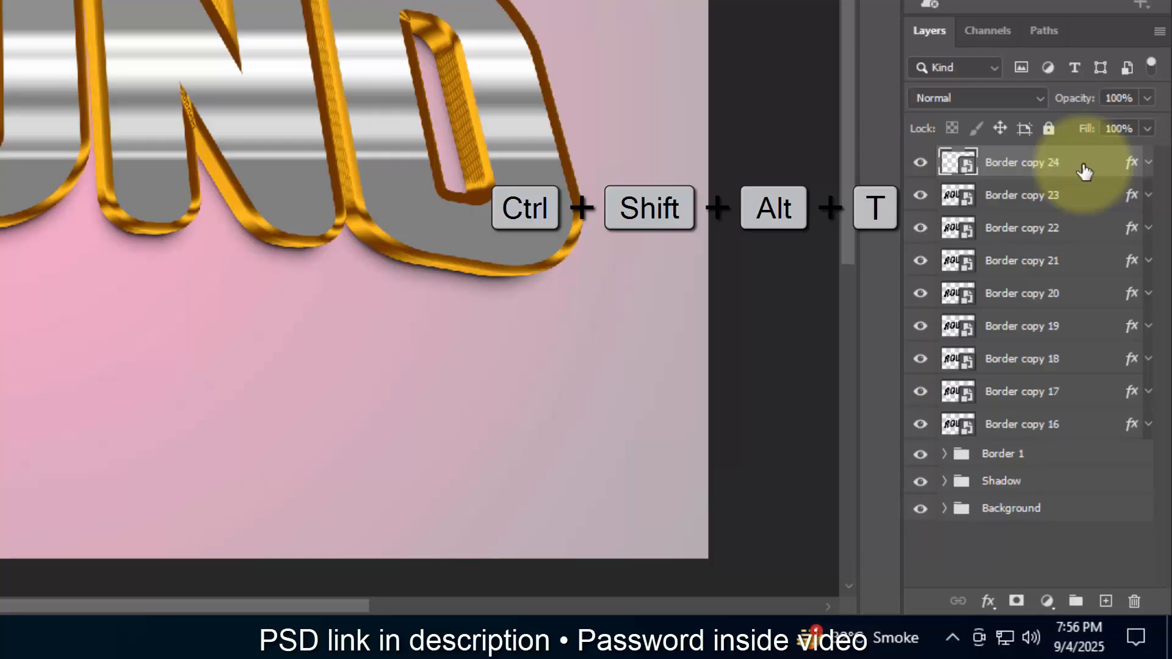
key("ctrl+shift+alt+t")
key("ctrl+shift+alt+t")
key("ctrl+shift+alt+t")
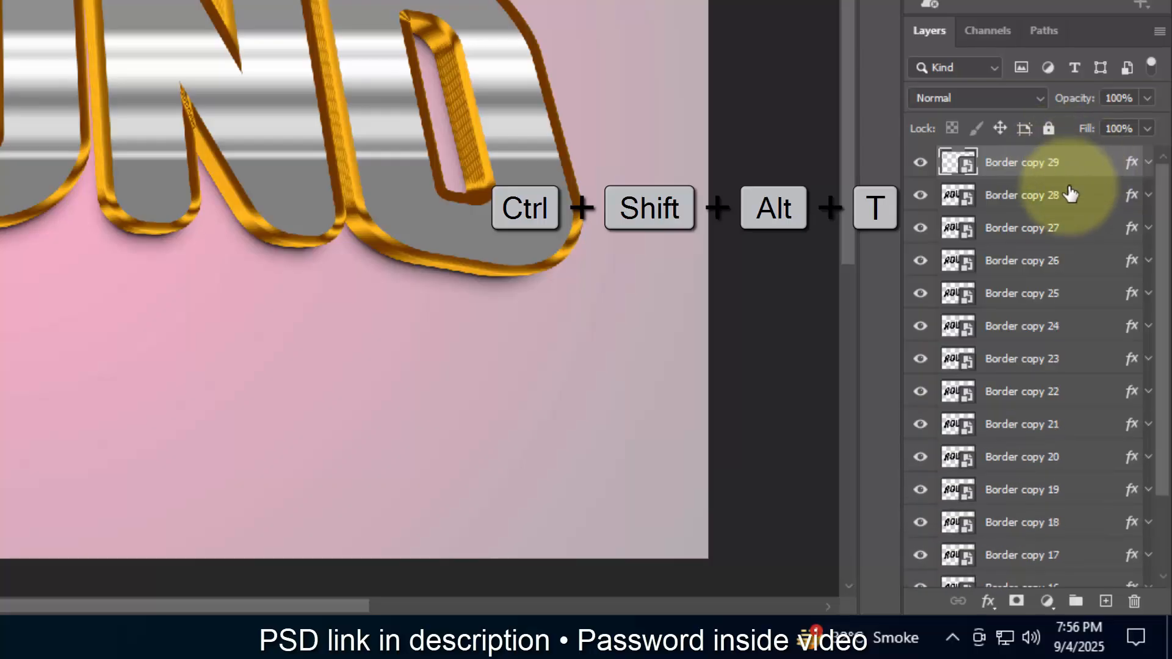
Step: Group the layers from Border copy 28 down to Border copy 17
left_click(1068, 191)
scroll(1055, 387, "down", 3)
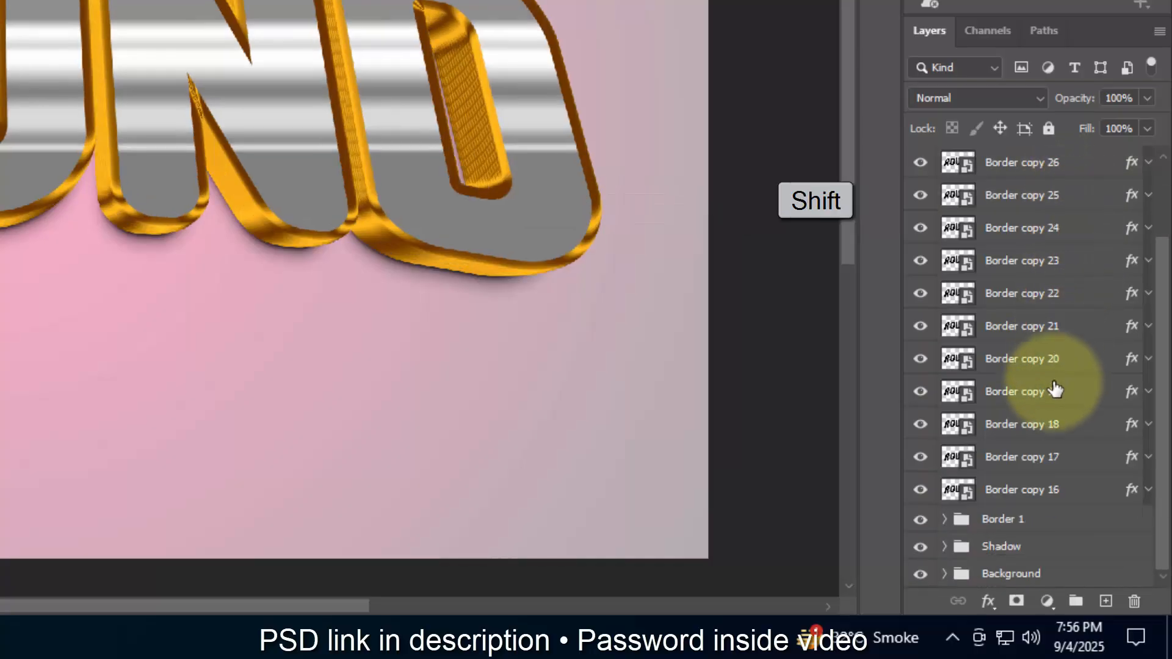
left_click(1055, 456, "shift")
left_click(1075, 601)
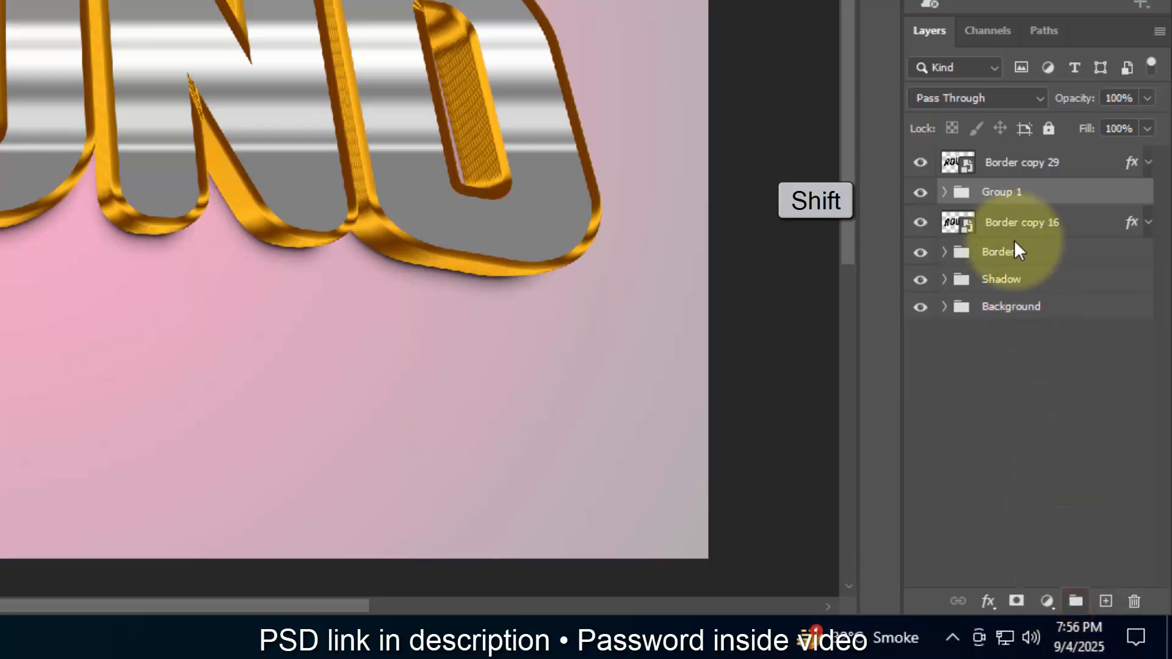
Step: Rename the Border copy 16 layer as Border Change and the new group above it as Border 2
double_click(1014, 222)
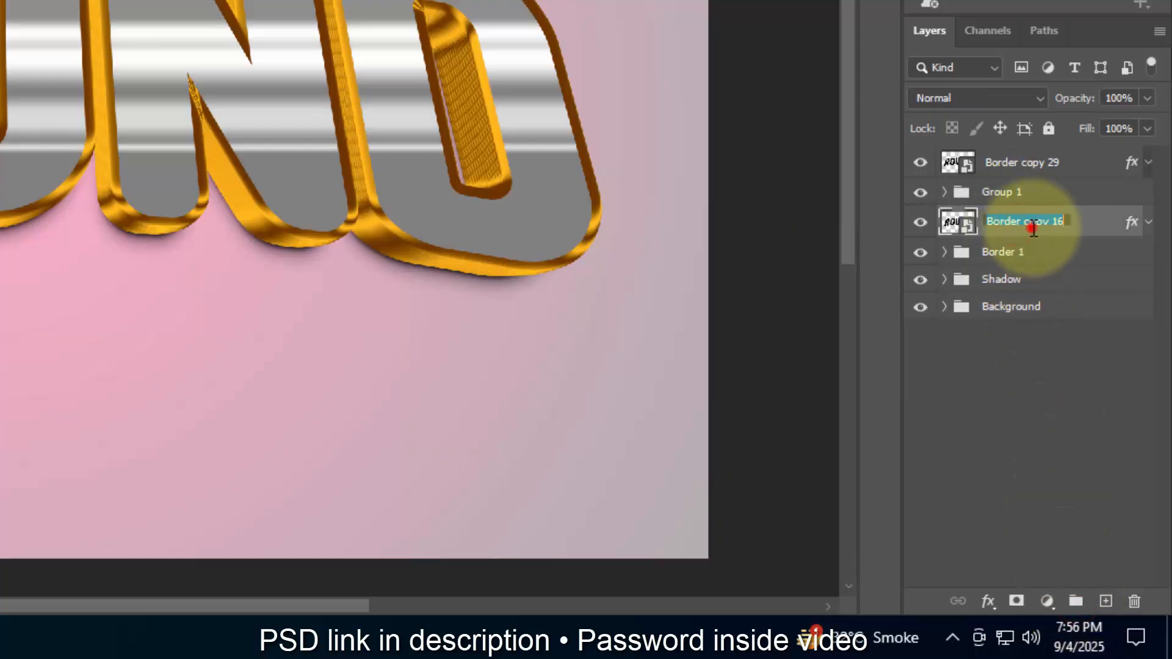
left_click_drag(1027, 224, 1067, 233)
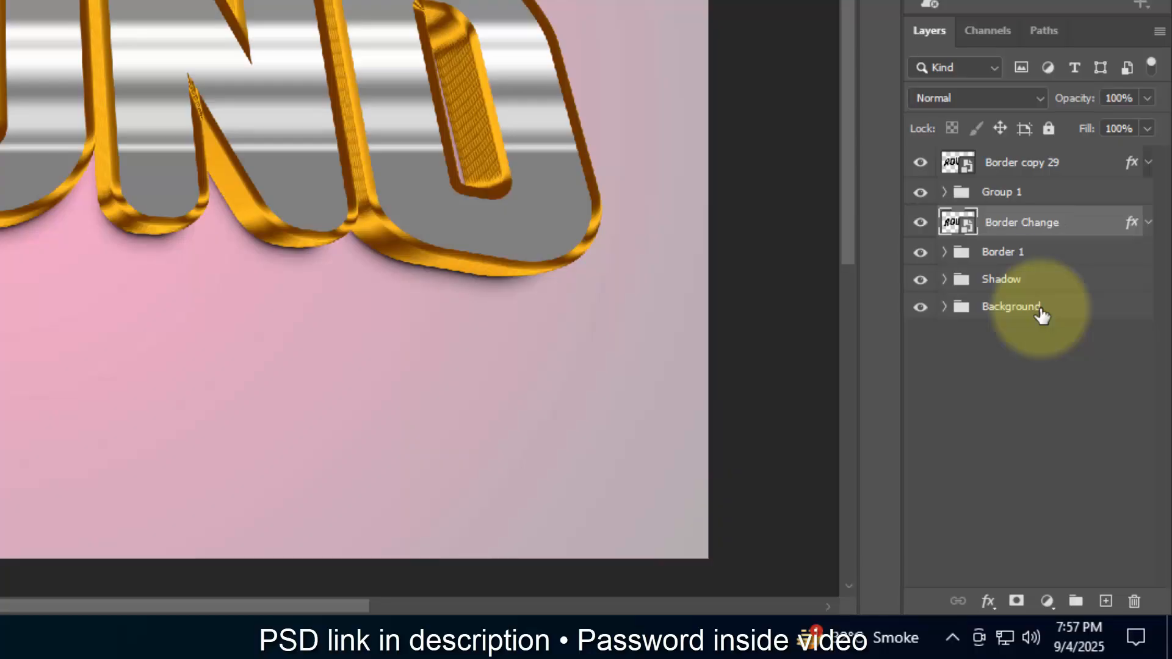
double_click(1000, 194)
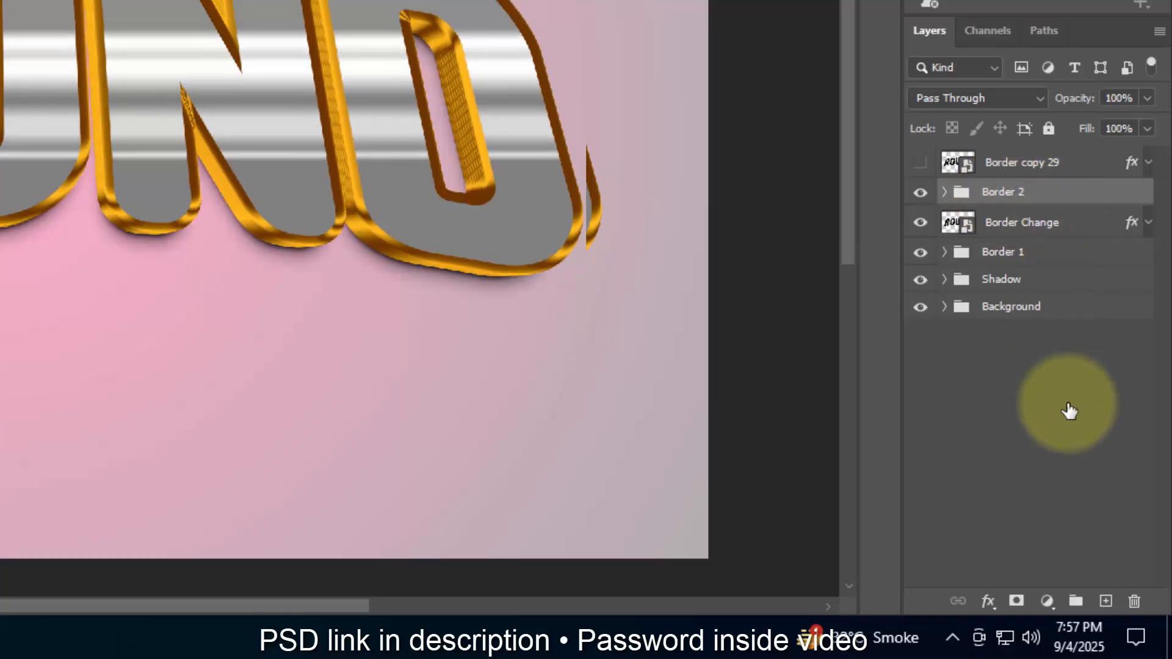
Step: Add a Color Overlay effect to the Border 2 group and set its blend mode to Linear Burn
left_click(987, 602)
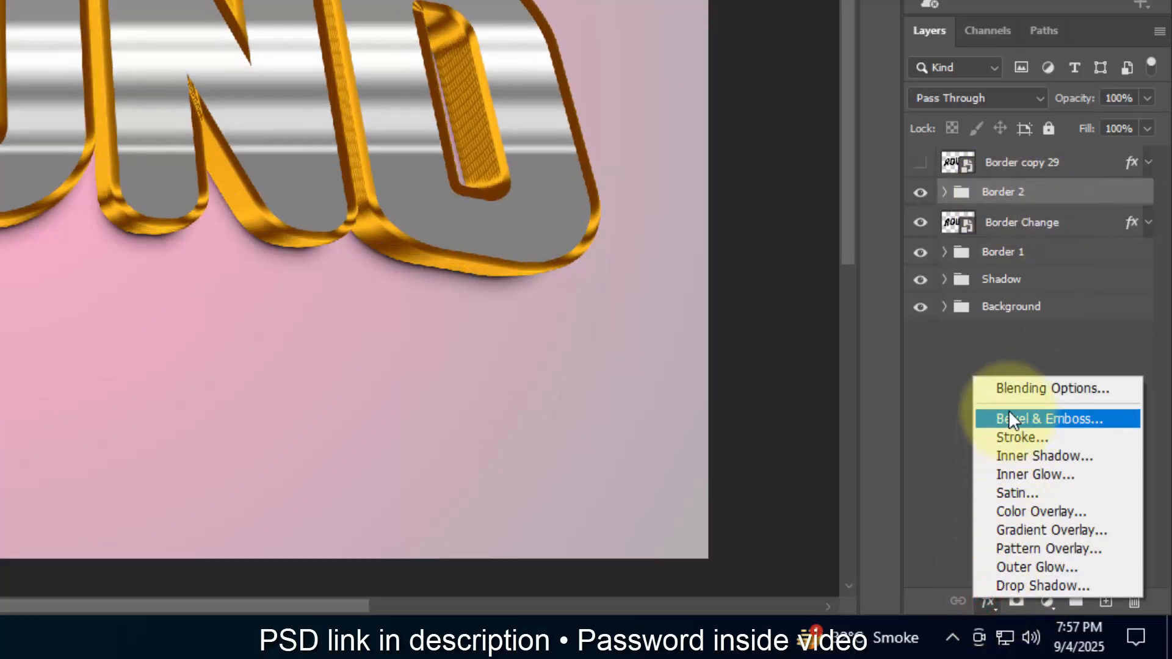
left_click(1010, 391)
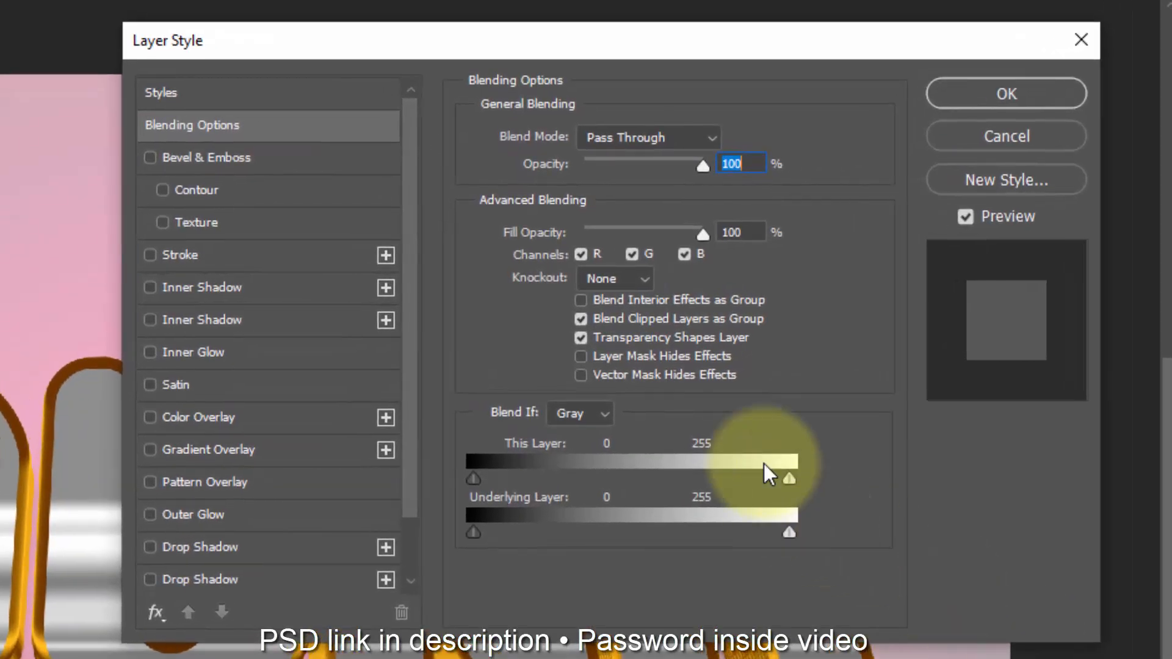
left_click(745, 227)
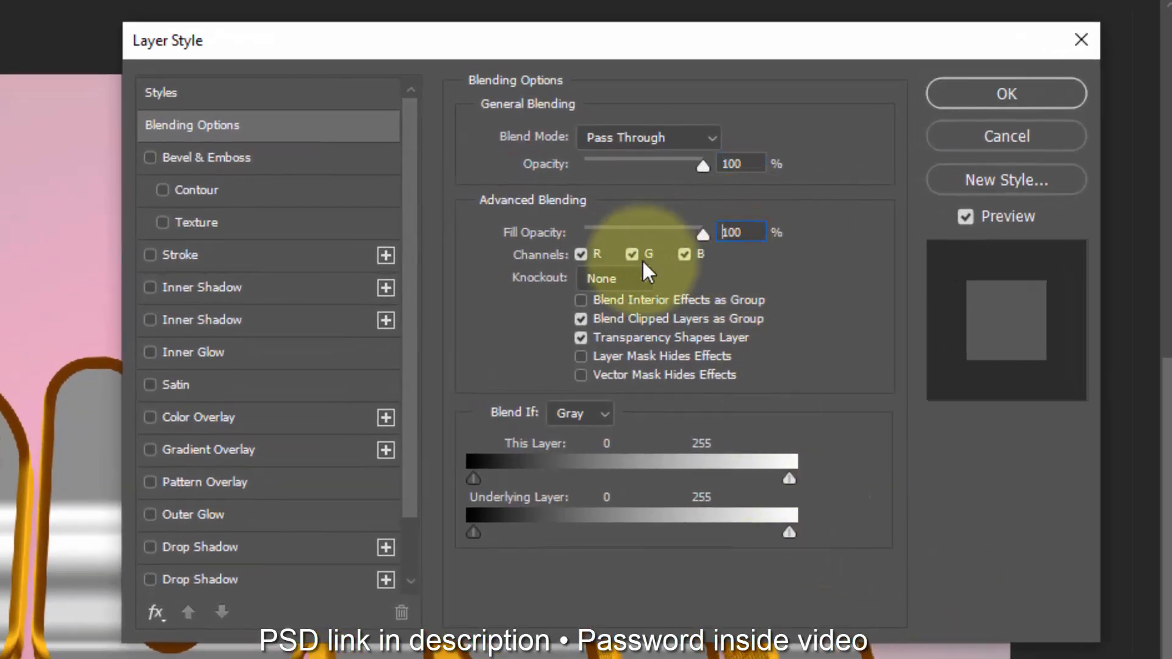
left_click(216, 417)
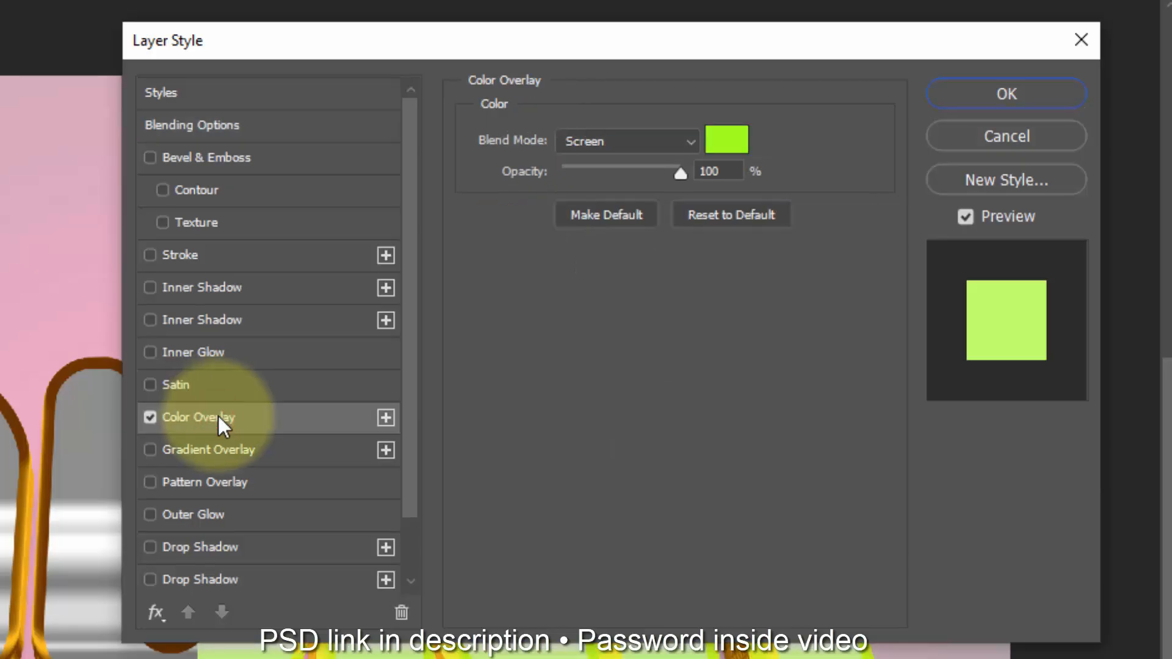
left_click(596, 135)
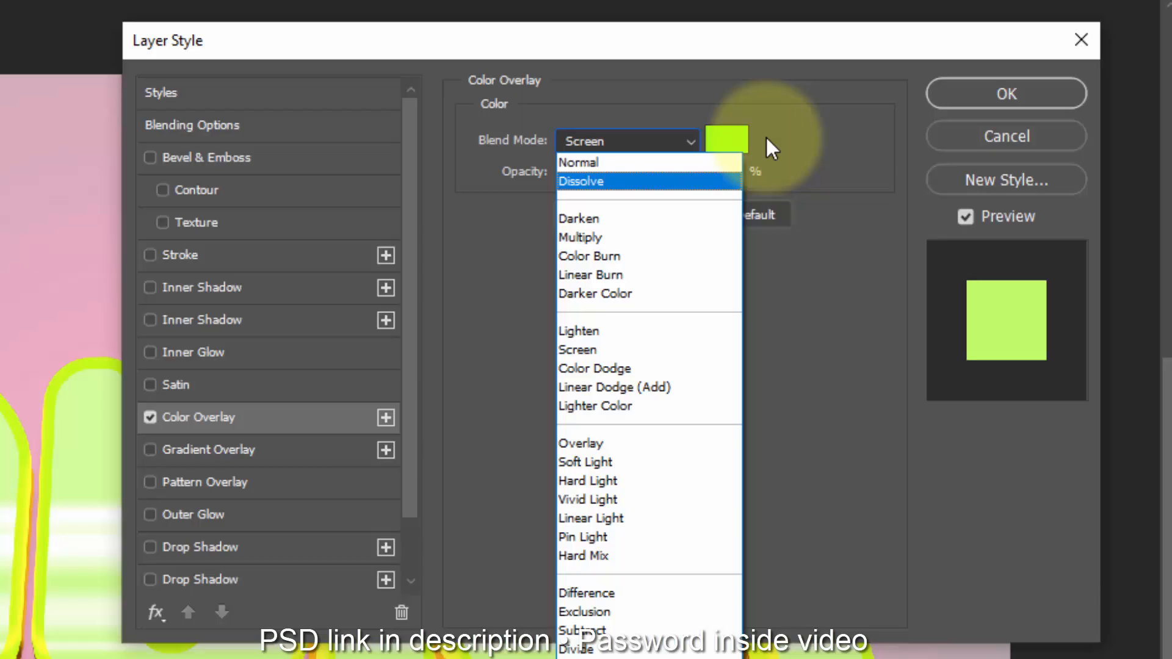
left_click(665, 274)
Step: Set the Color Overlay colour of the Border 2 group to ffce65
left_click(718, 144)
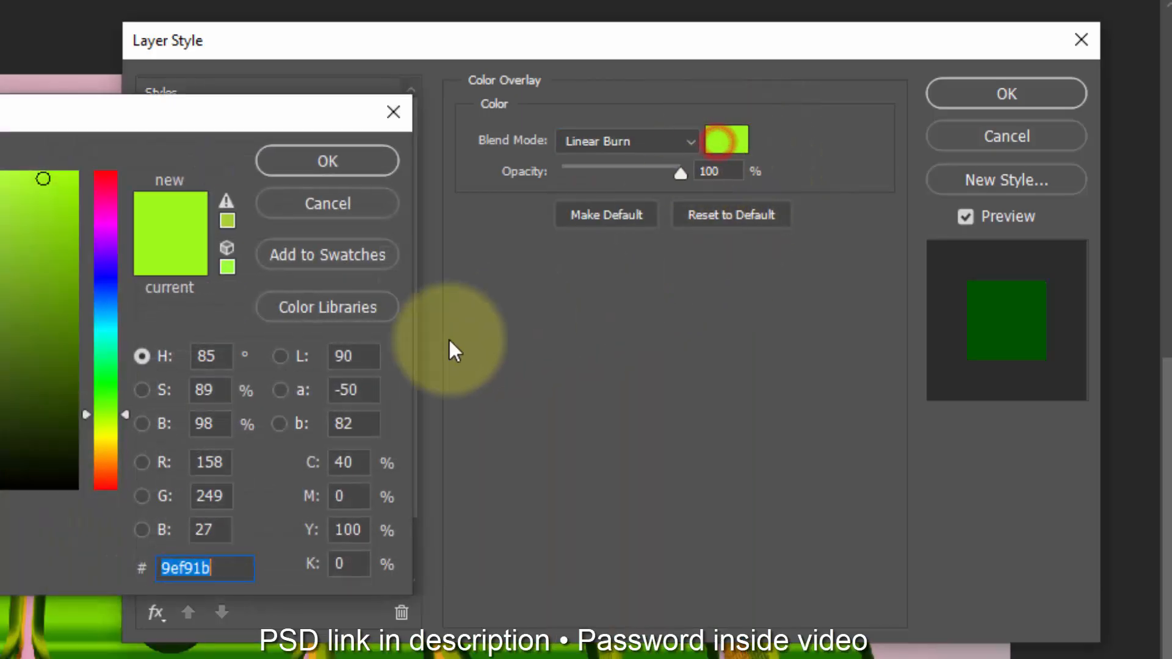
type("f")
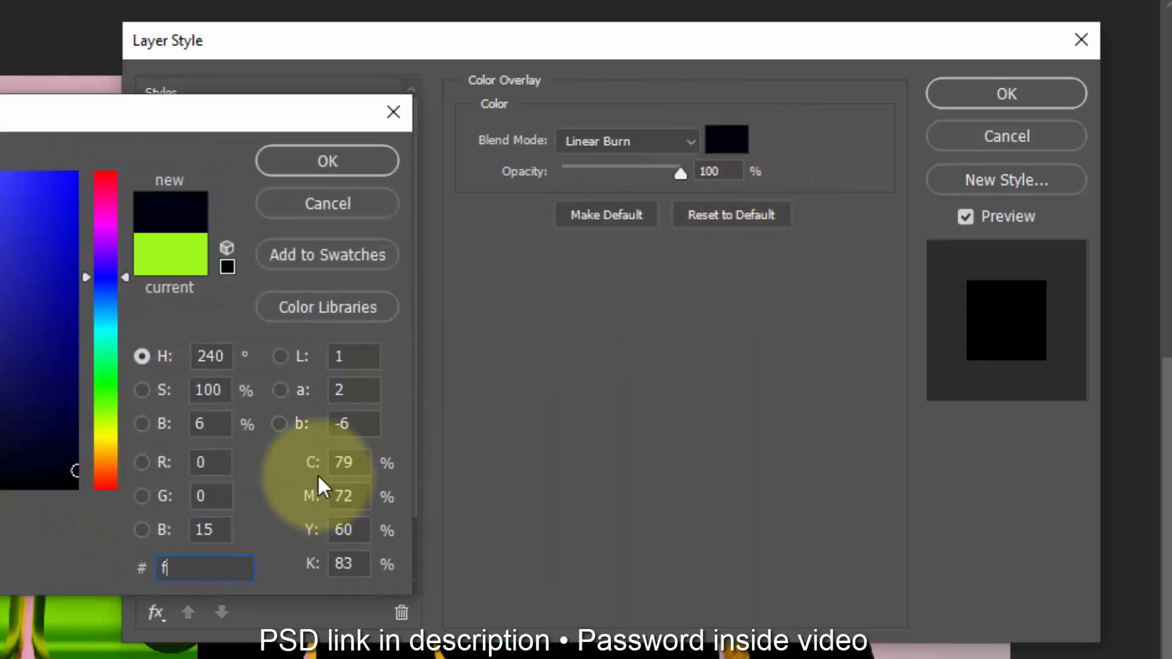
type("fce65")
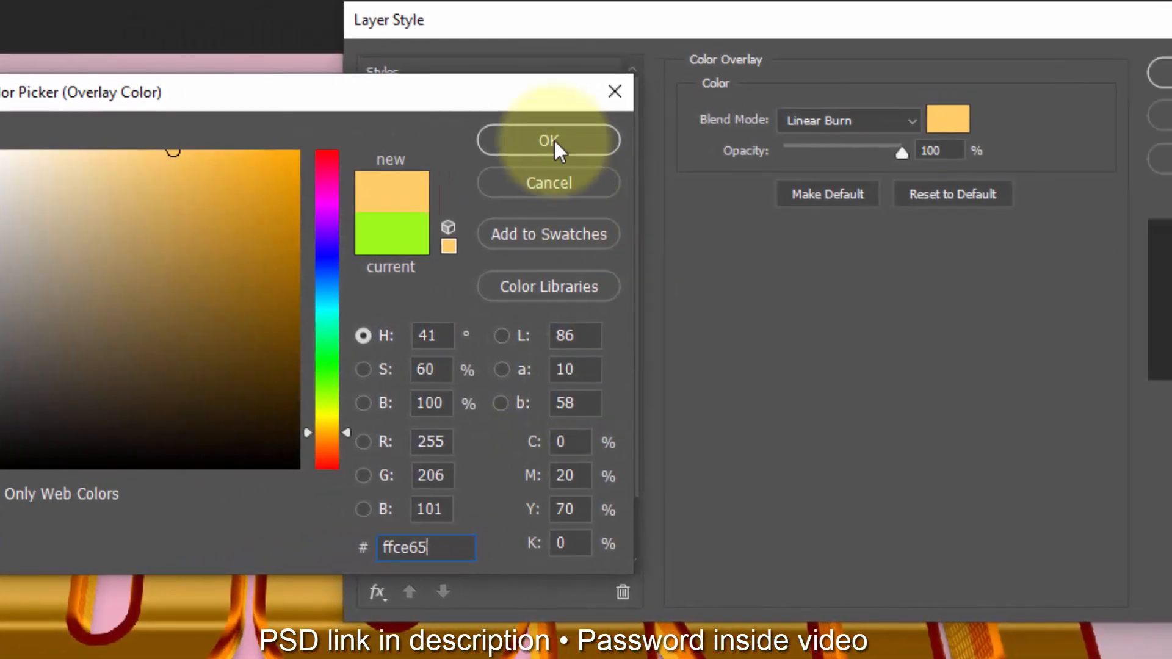
left_click(624, 137)
Step: Set the Border 2 Color Overlay opacity to 80%, apply the style and collapse the group's effects list
double_click(740, 161)
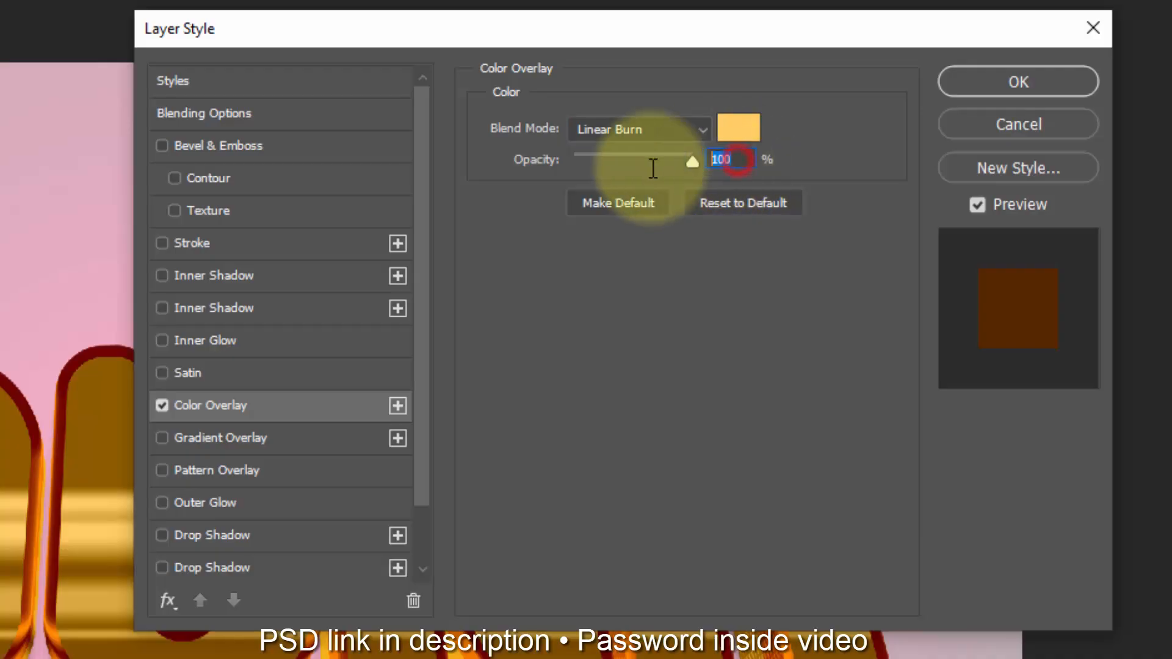
type("85")
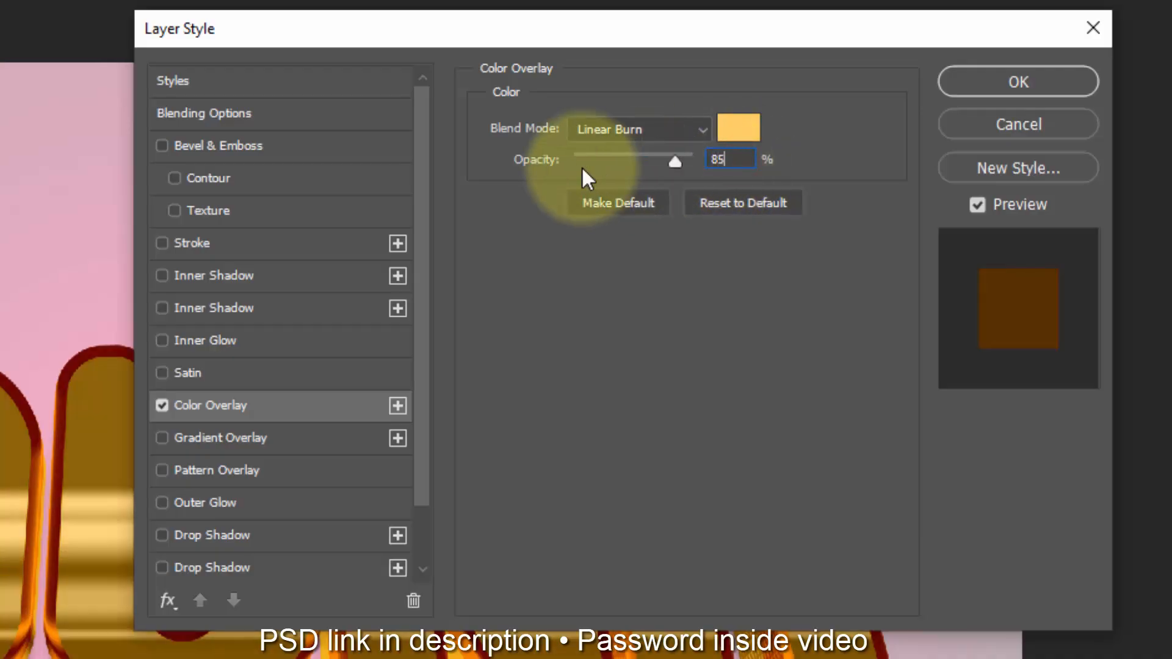
key("BackSpace")
type("0")
left_click(998, 82)
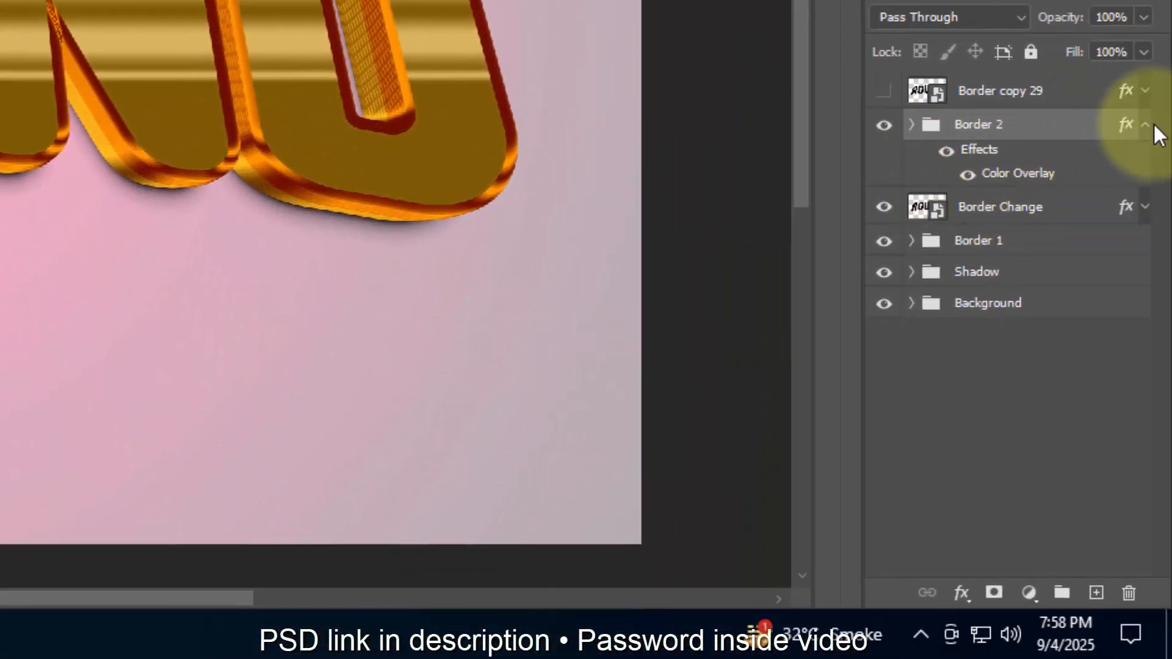
left_click(1147, 125)
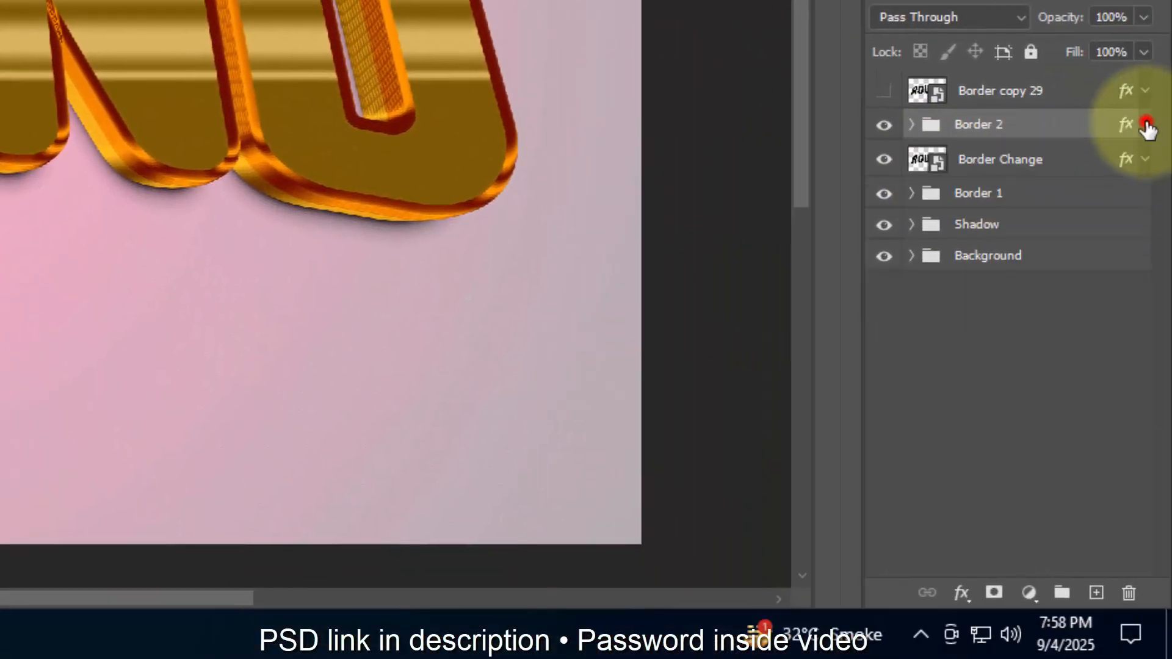
Step: In the Border Change layer style, turn off Gradient Overlay and enable Color Overlay with Normal blend mode
left_click(1121, 170)
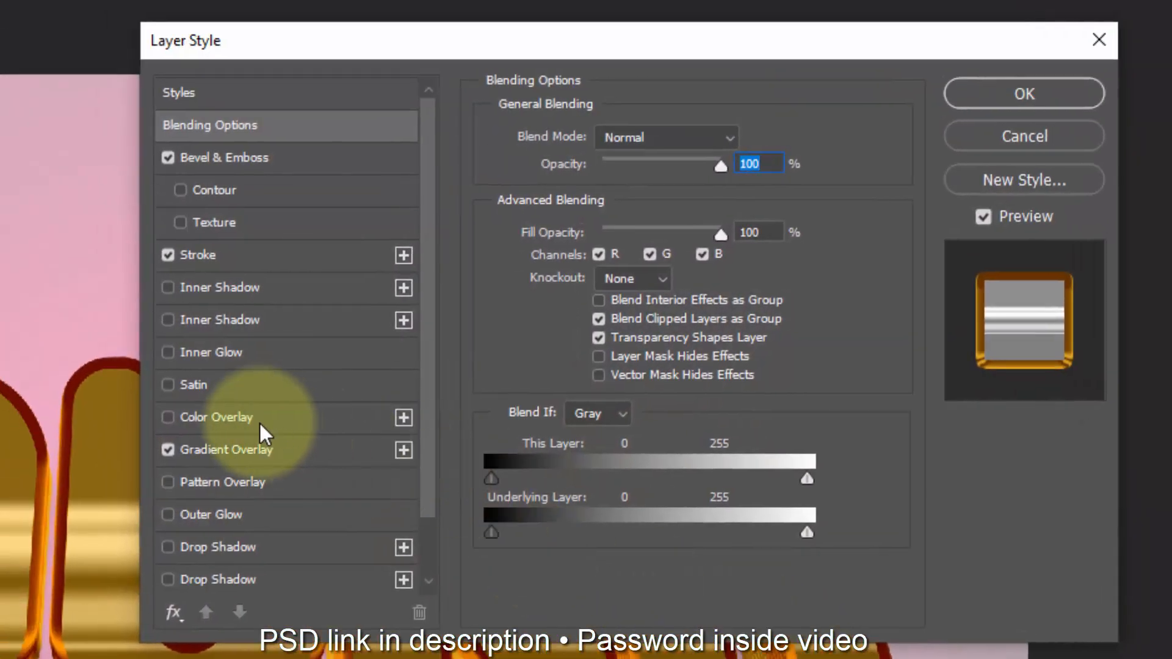
left_click(170, 450)
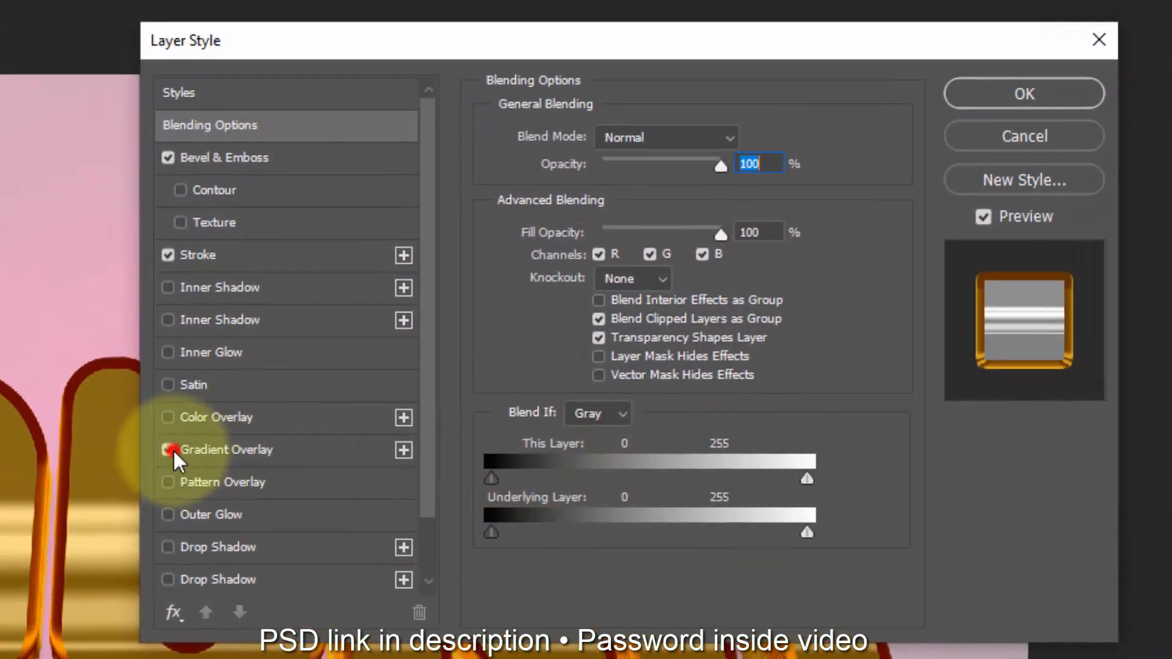
left_click(269, 416)
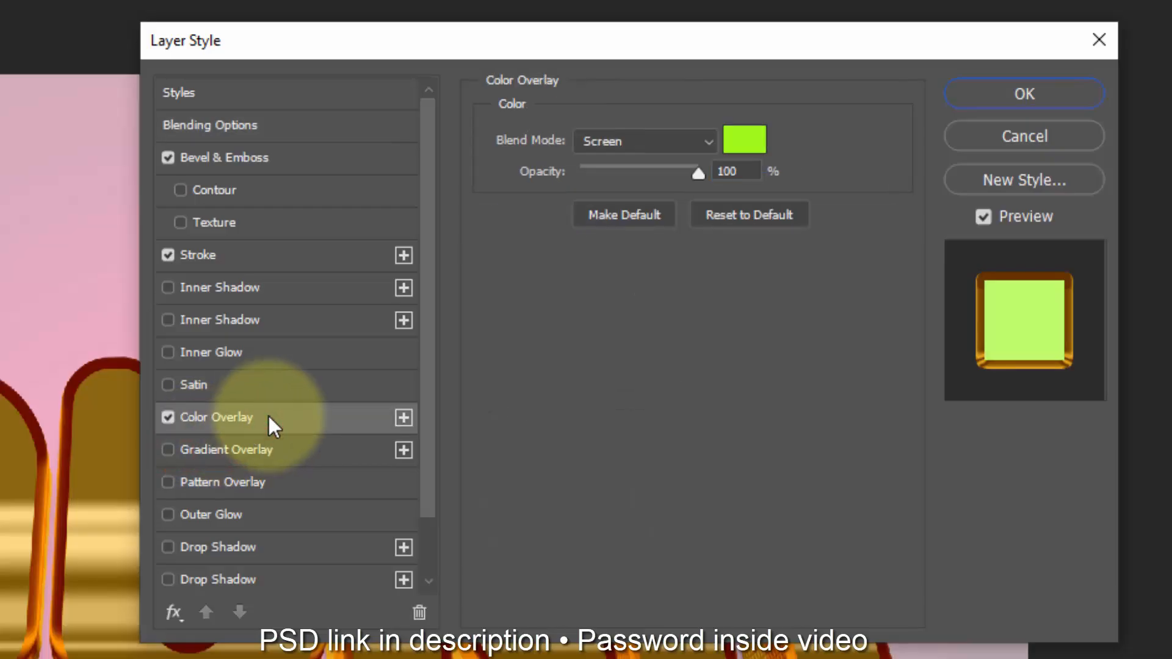
left_click(659, 143)
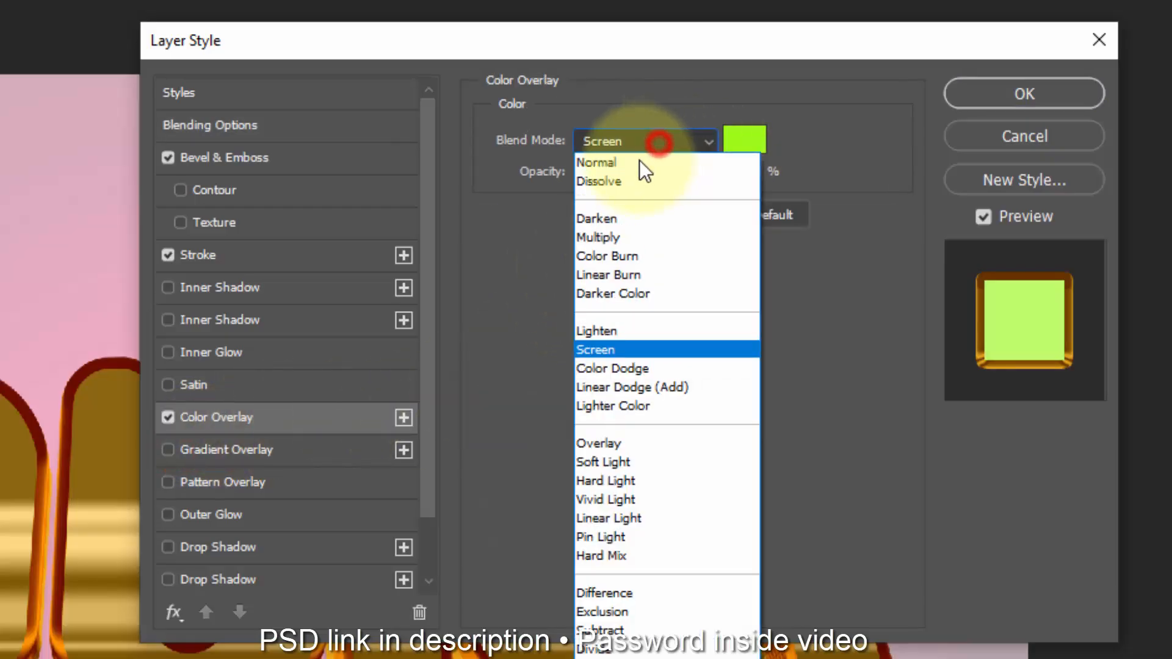
left_click(610, 162)
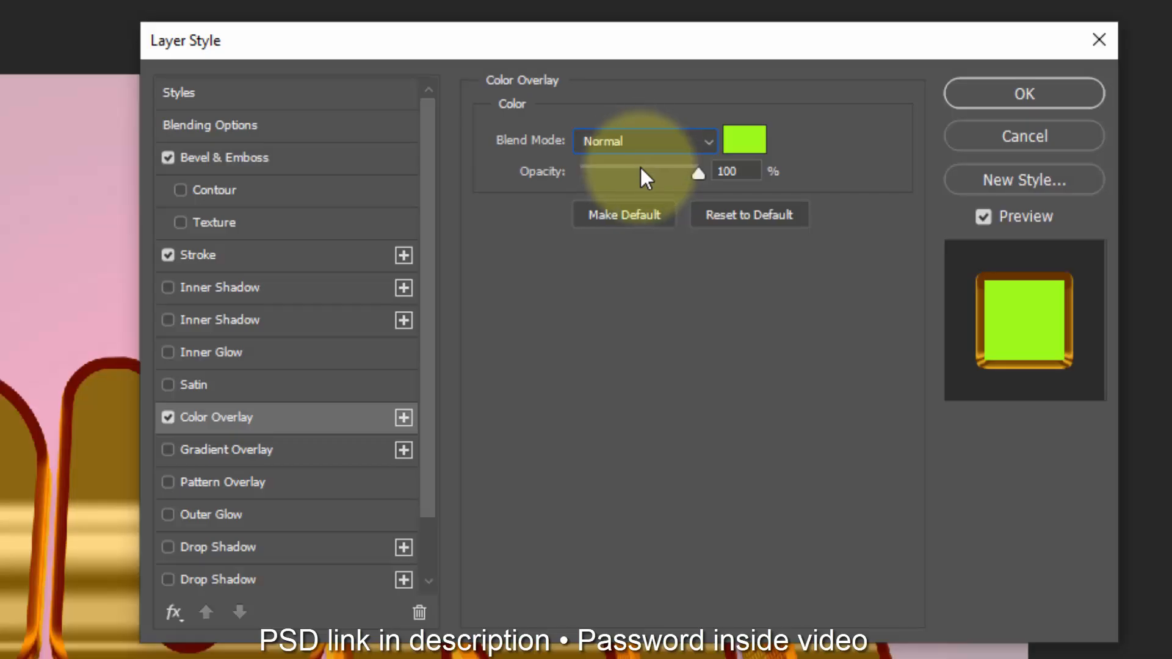
Step: Set the Border Change stroke size to 27 px and its colour to near-white fdfdfd
left_click(299, 260)
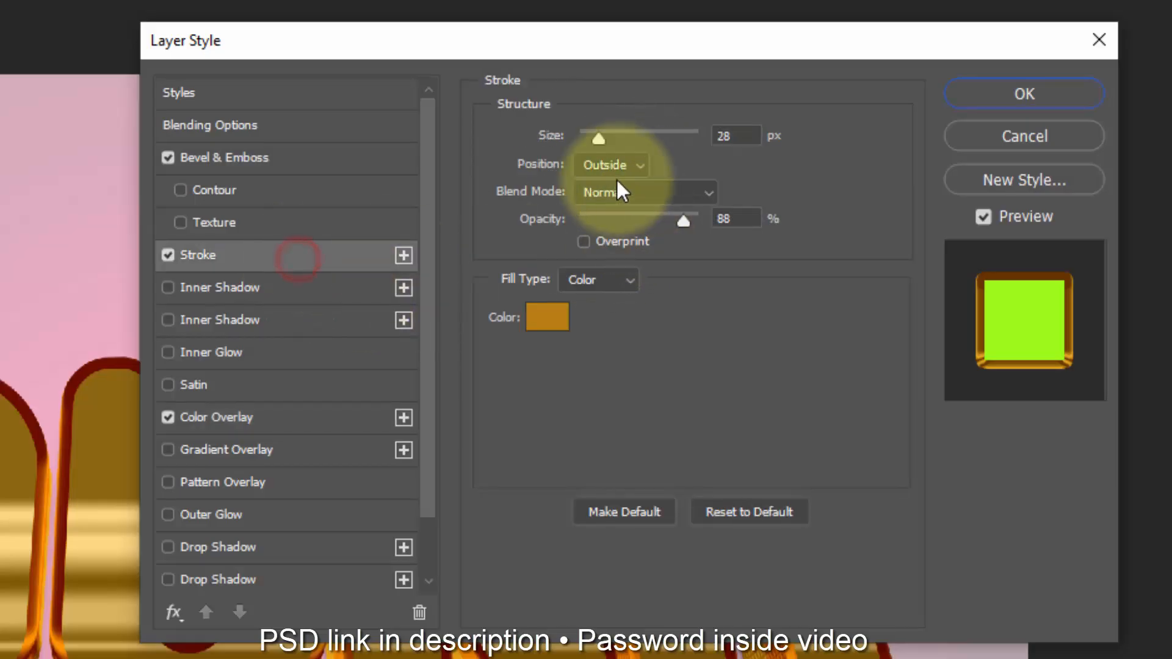
mouse_move(604, 140)
left_mouse_down()
mouse_move(621, 138)
mouse_move(601, 132)
left_mouse_up()
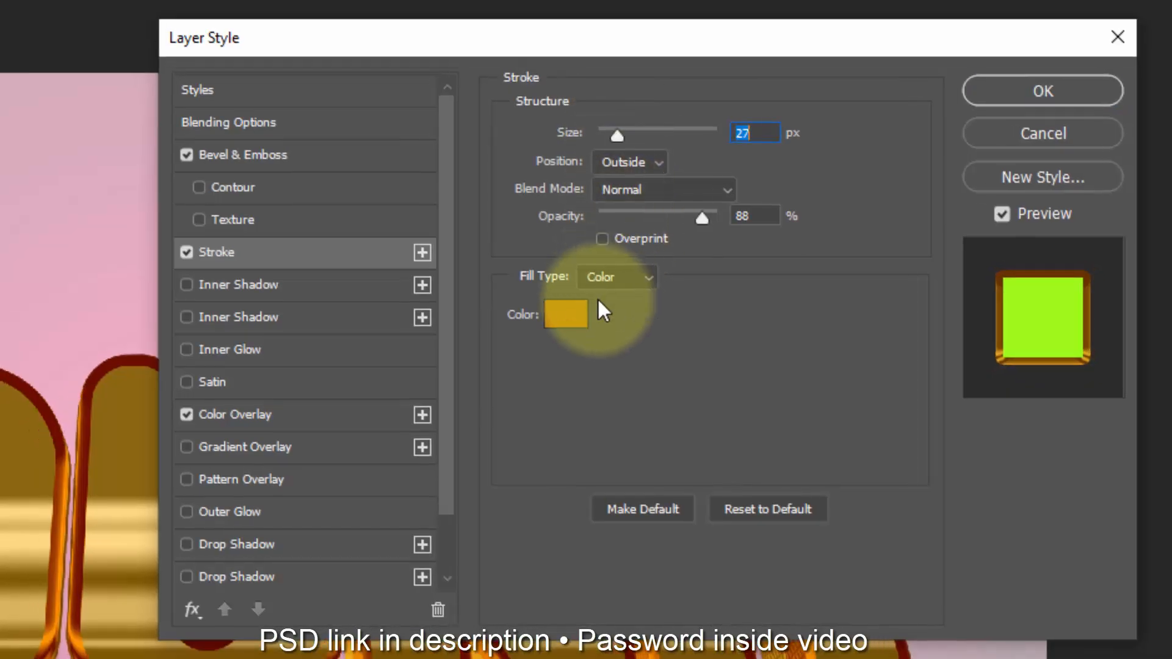
left_click(547, 316)
left_click_drag(205, 141, 57, 130)
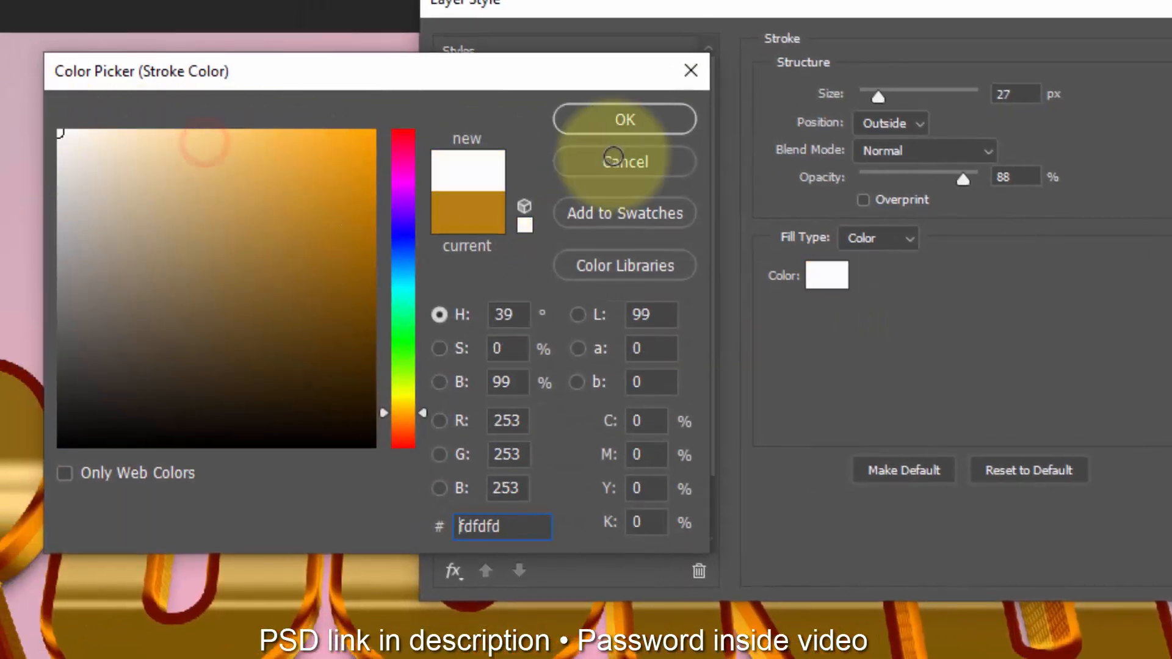
left_click(624, 120)
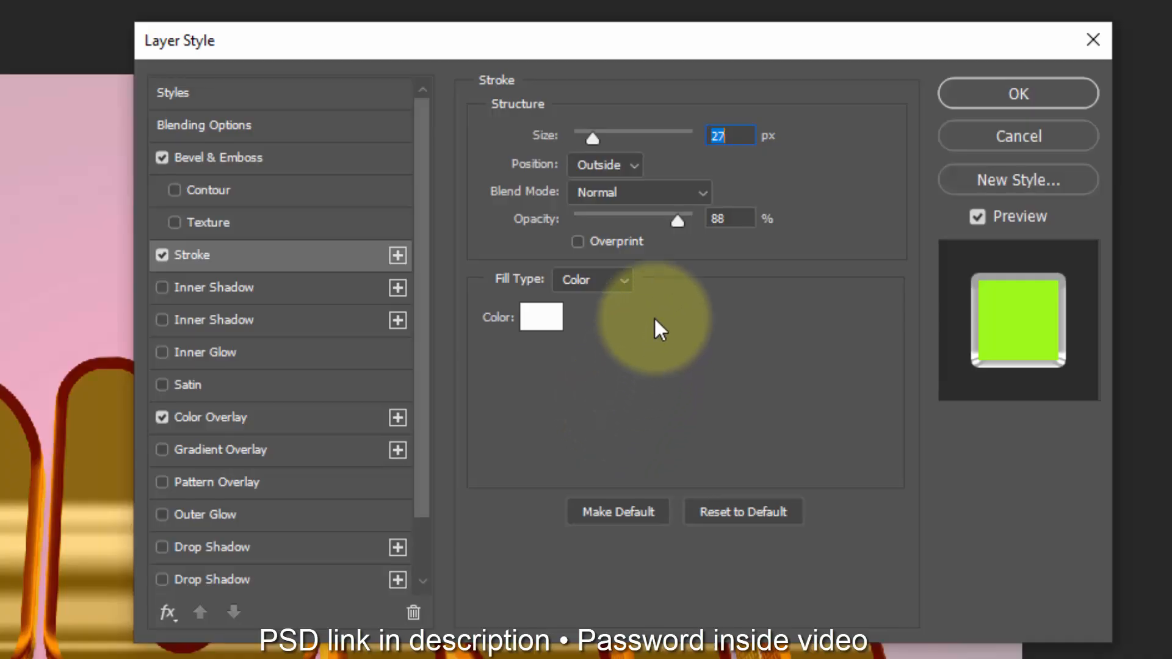
Step: Change the Border Change stroke colour to dark gold b77d0e and apply the layer style
left_click(546, 316)
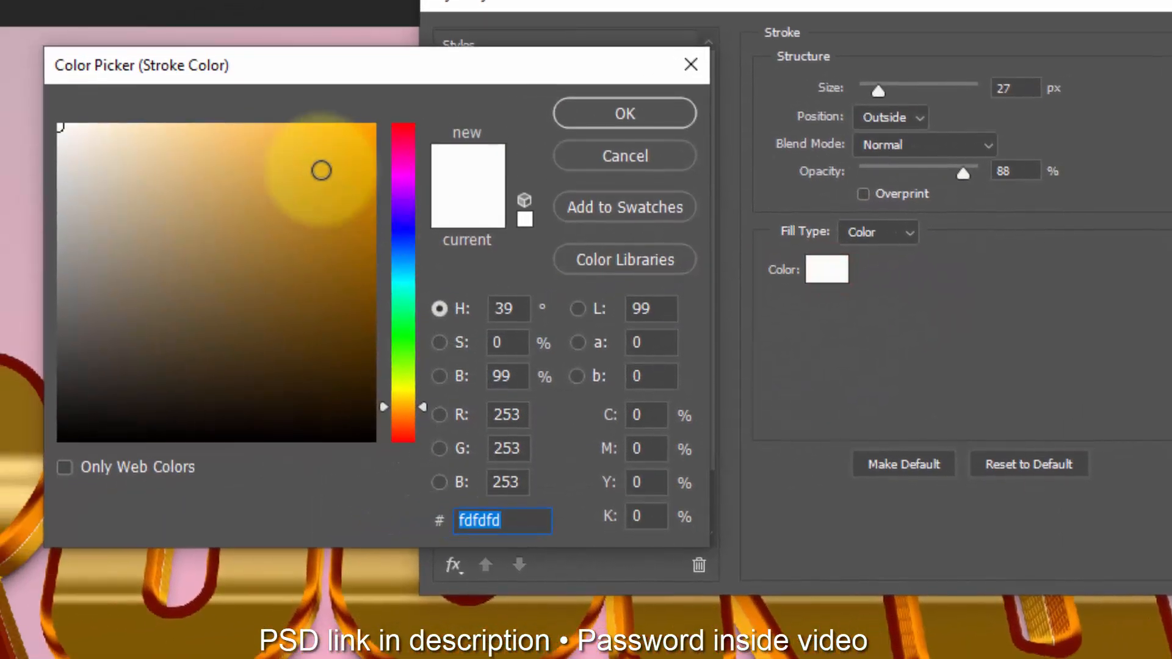
left_click(80, 187)
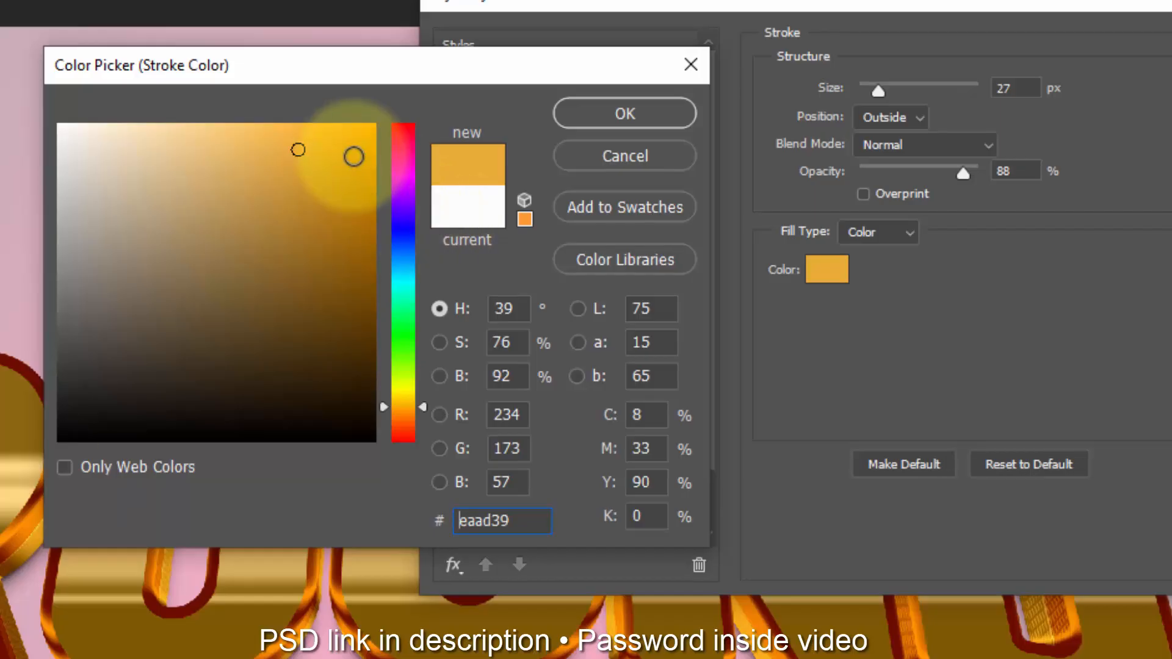
left_click(351, 213)
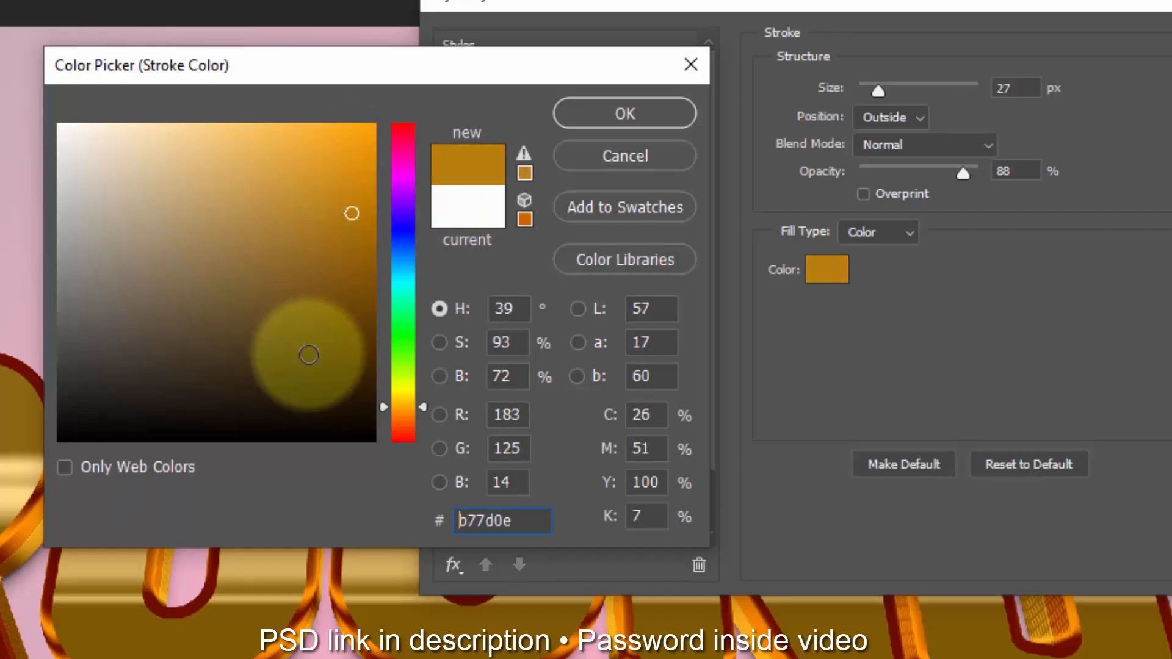
left_click(625, 114)
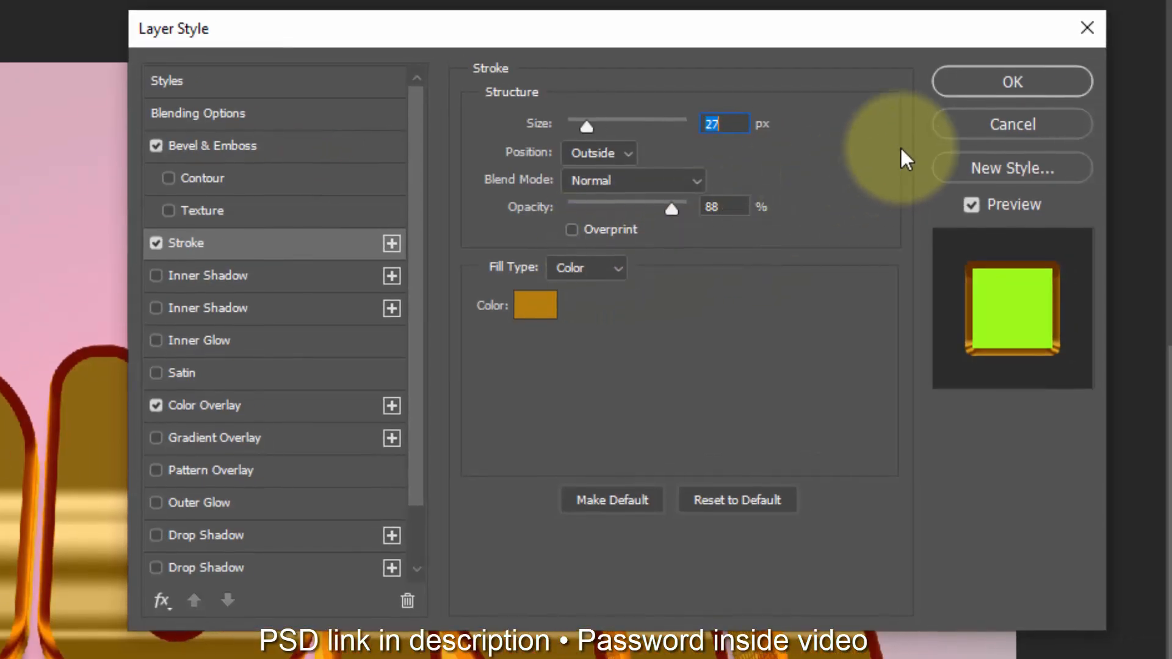
left_click(1012, 81)
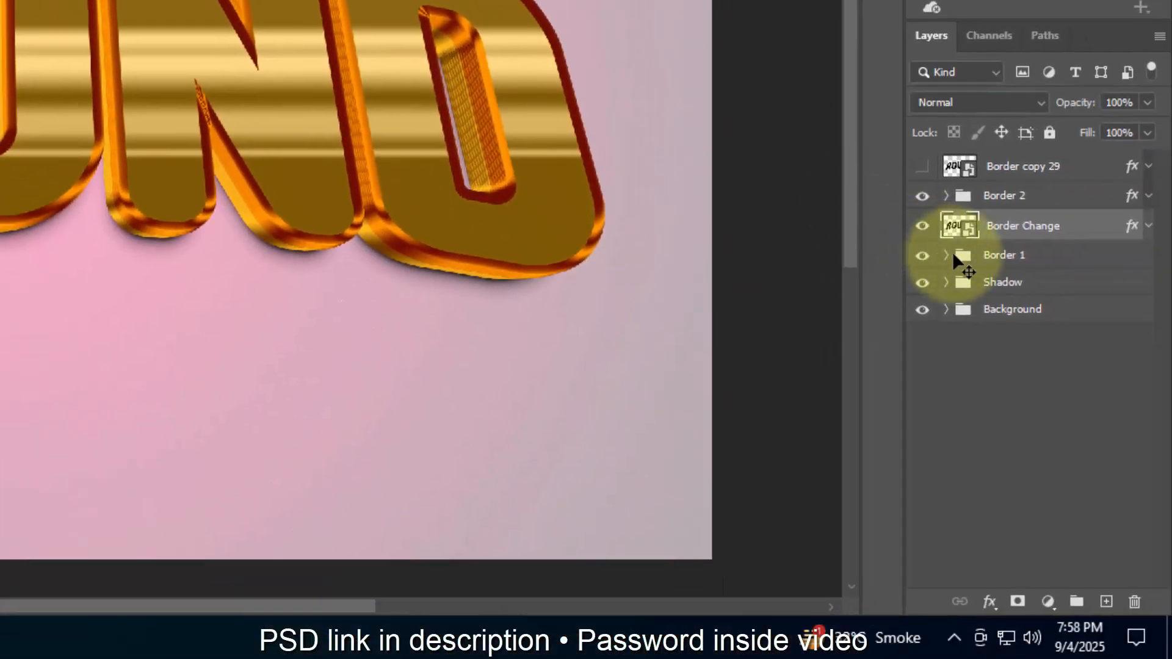
Step: Make the Border copy 29 layer visible and clear its layer style
left_click(935, 174)
left_click(921, 166)
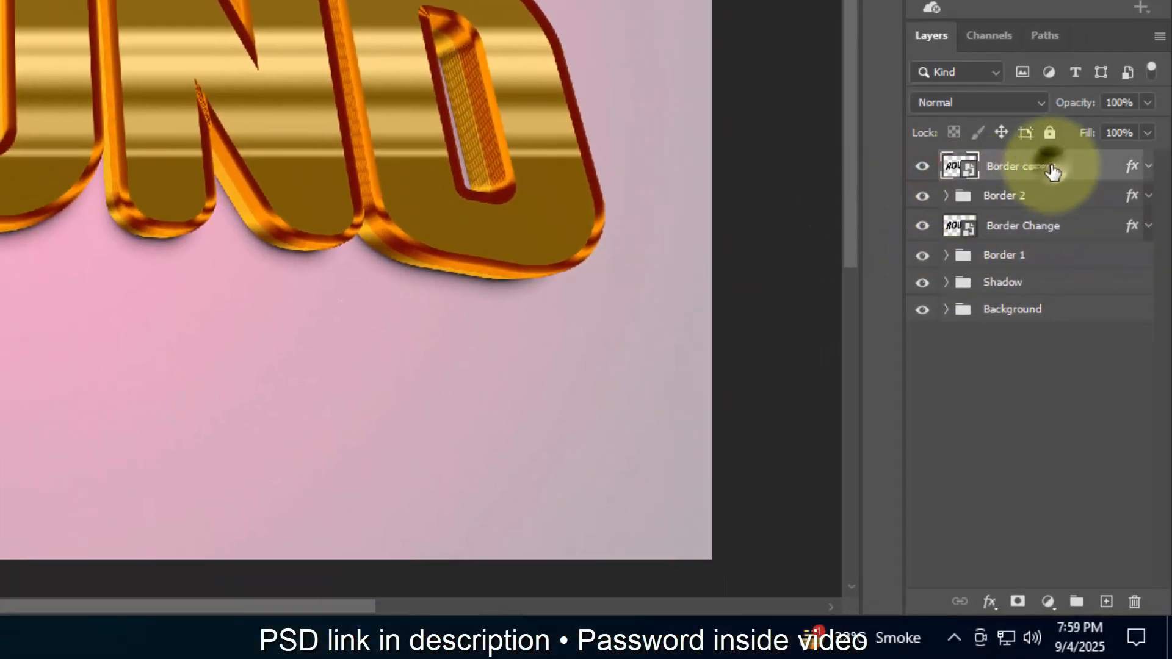
right_click(1051, 171)
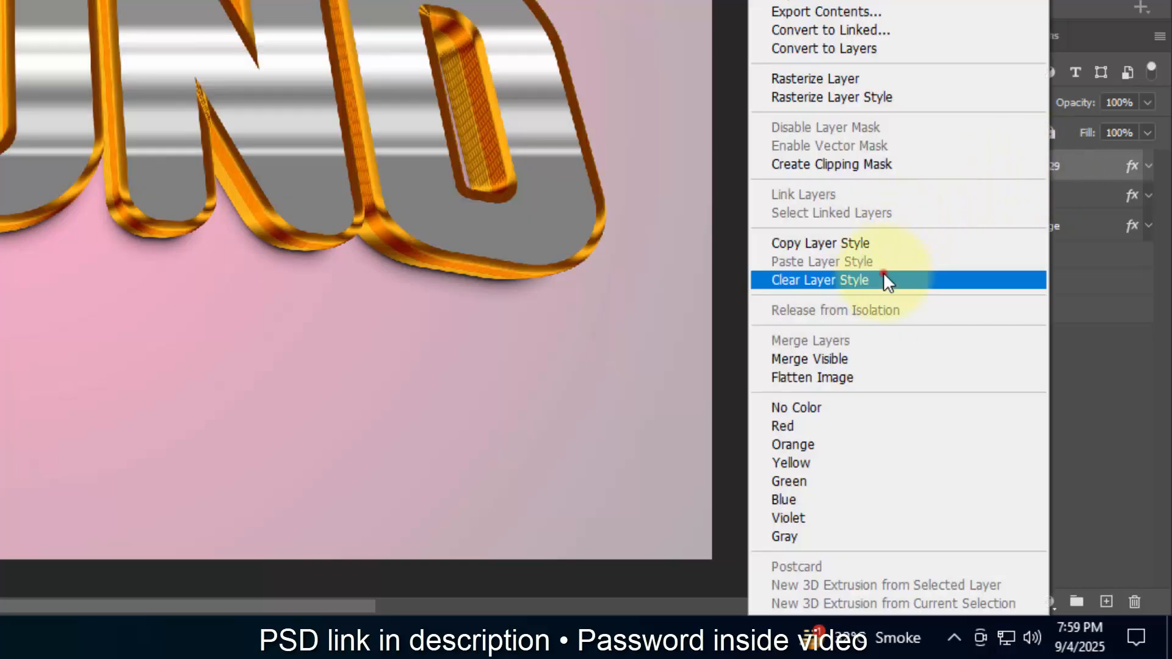
left_click(884, 279)
Step: Rename the Border copy 29 layer as Surface
double_click(1023, 164)
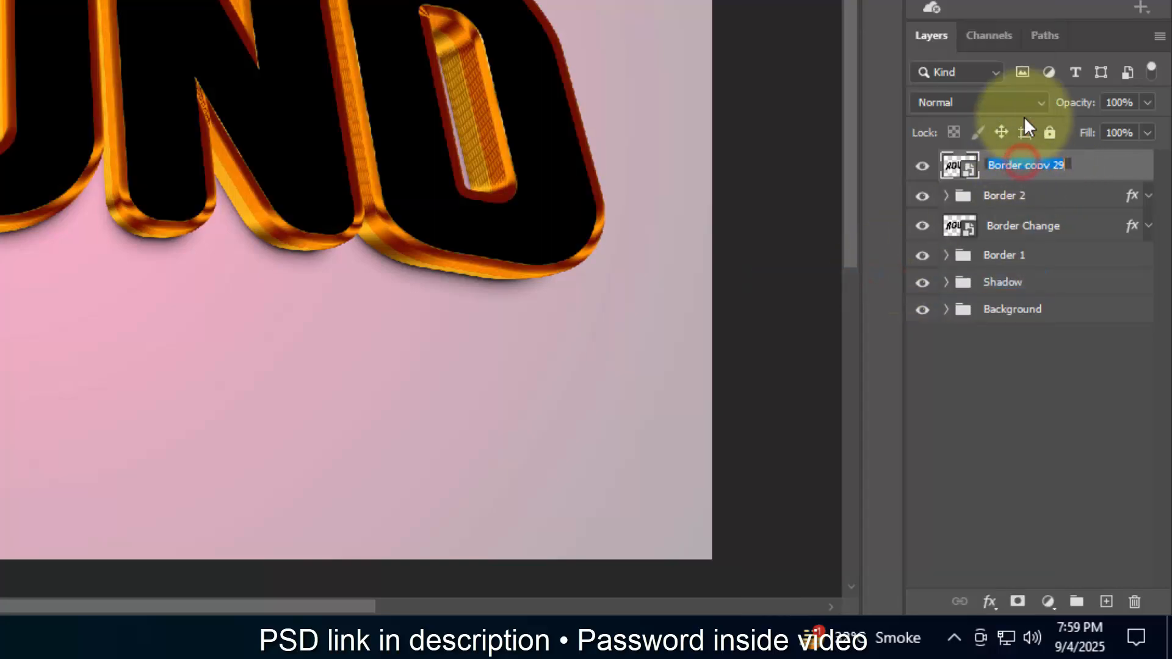
type("S")
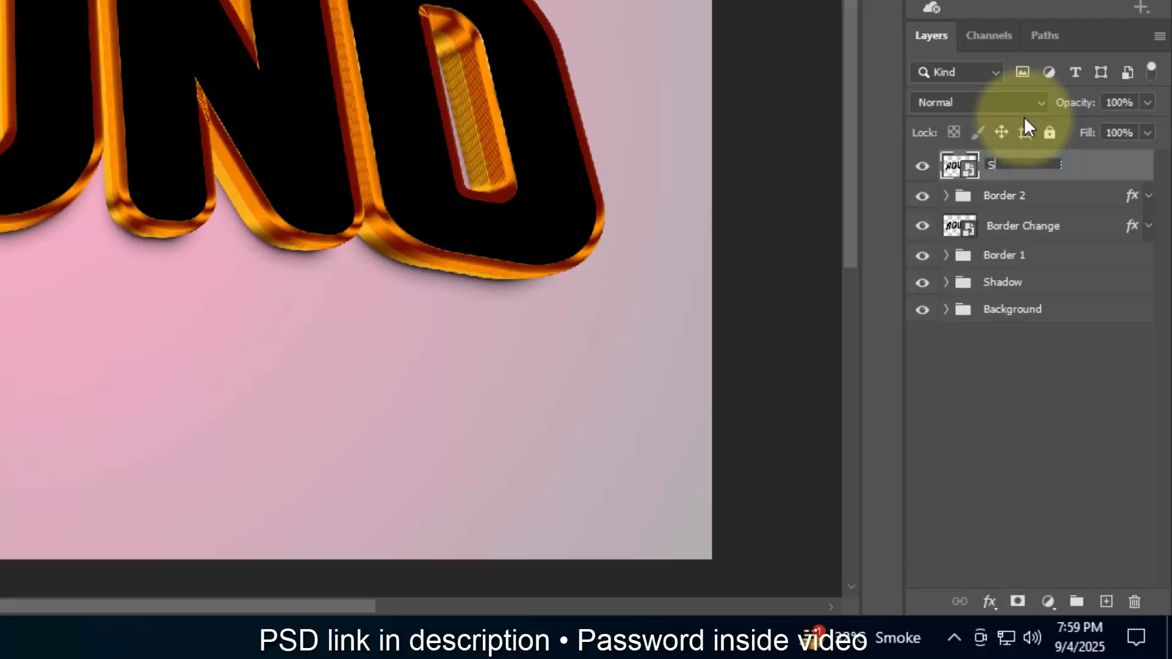
type("urface")
key("Return")
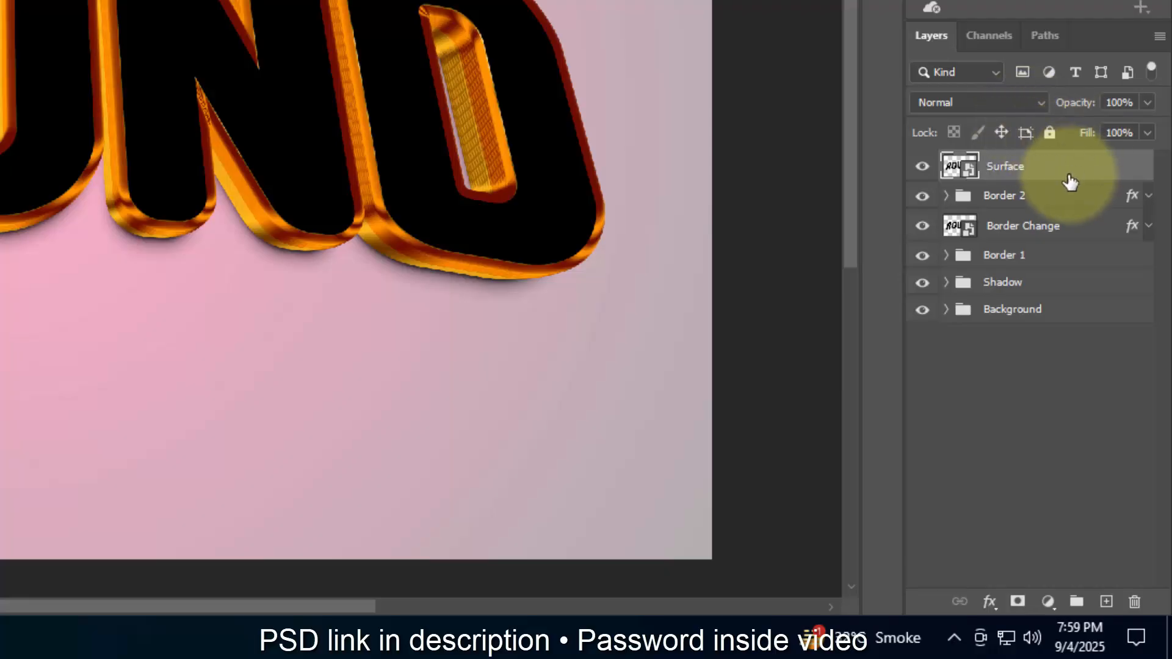
Step: Add a Bevel & Emboss effect to the Surface layer and set its style to Emboss
left_click(988, 601)
left_click(997, 387)
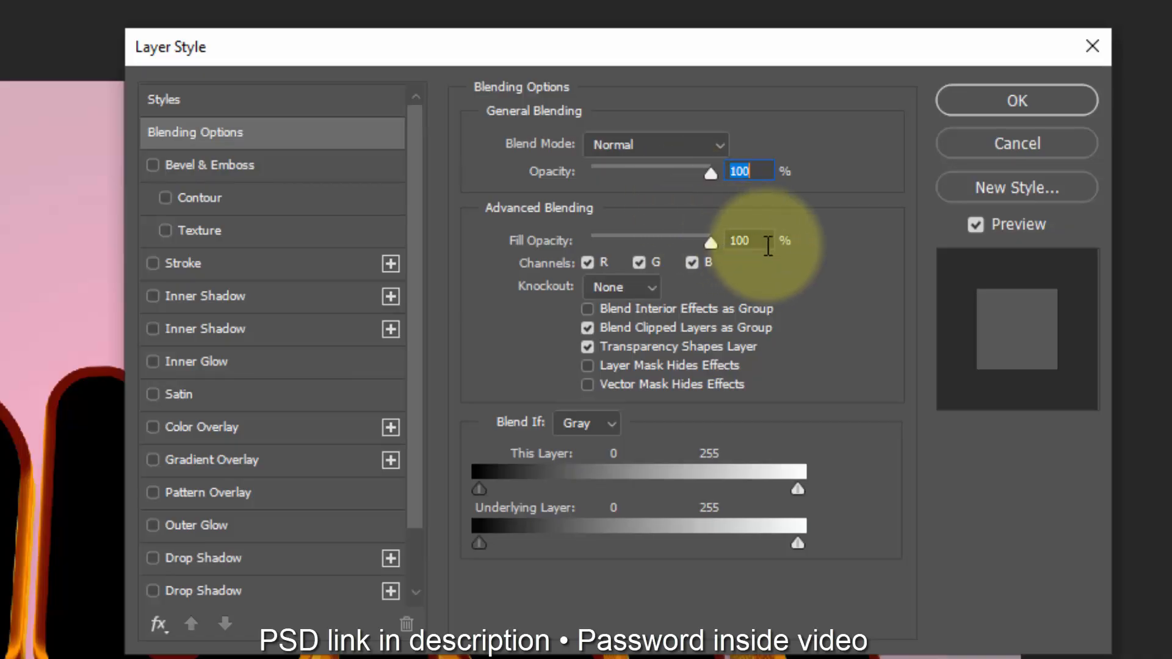
left_click(746, 240)
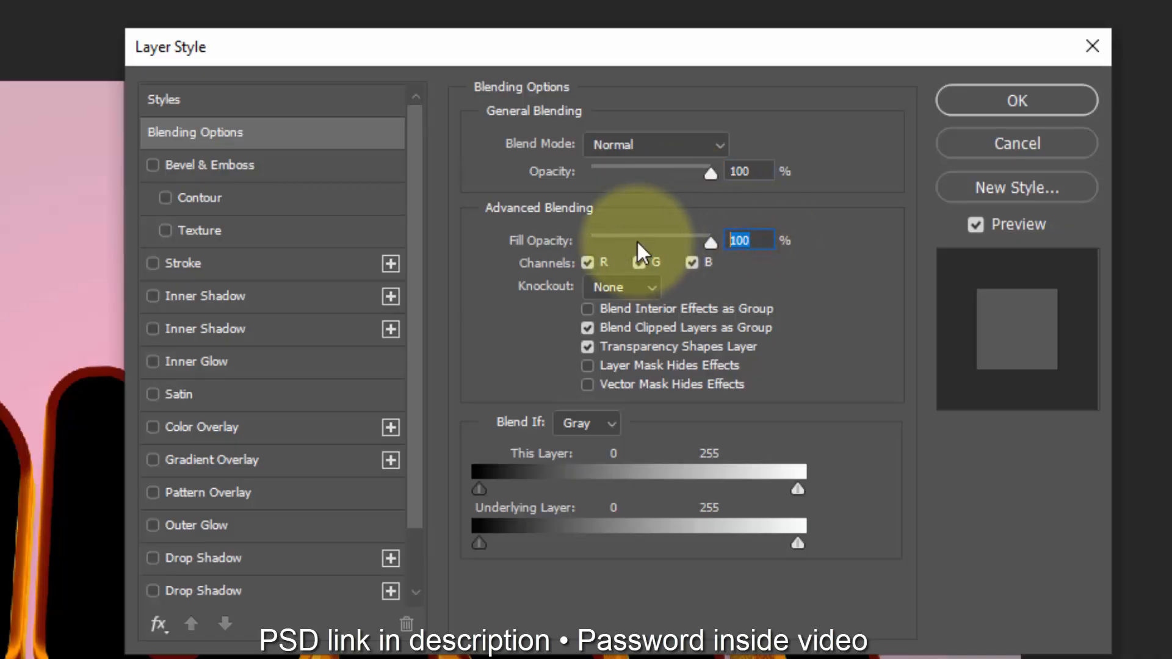
left_click(254, 160)
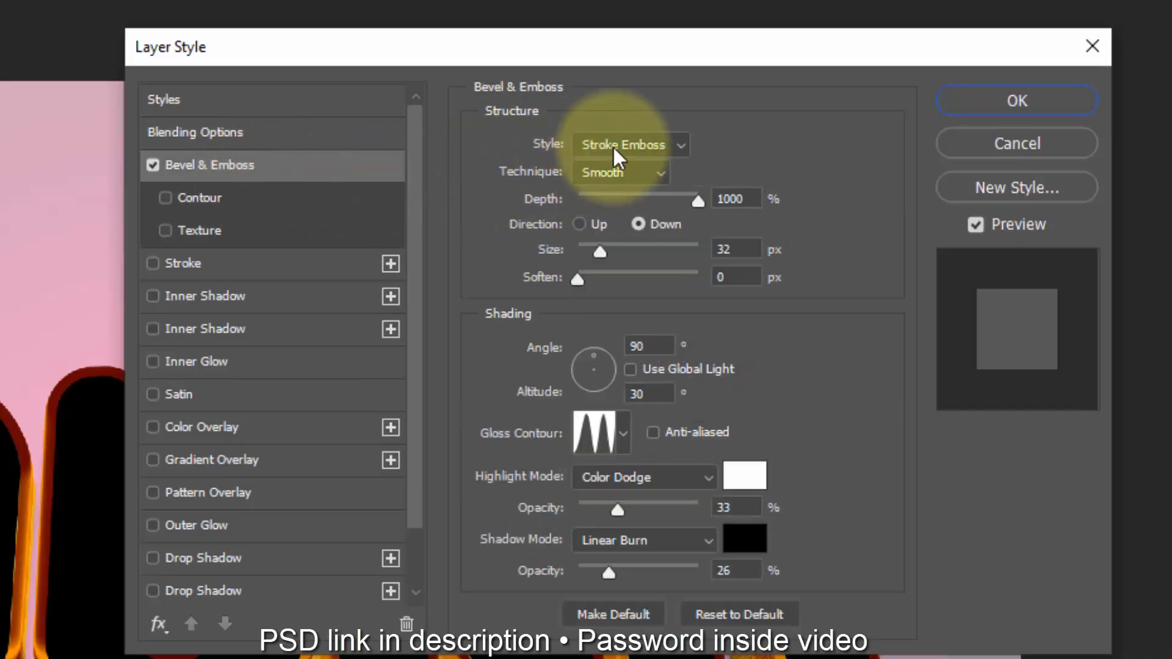
left_click(618, 147)
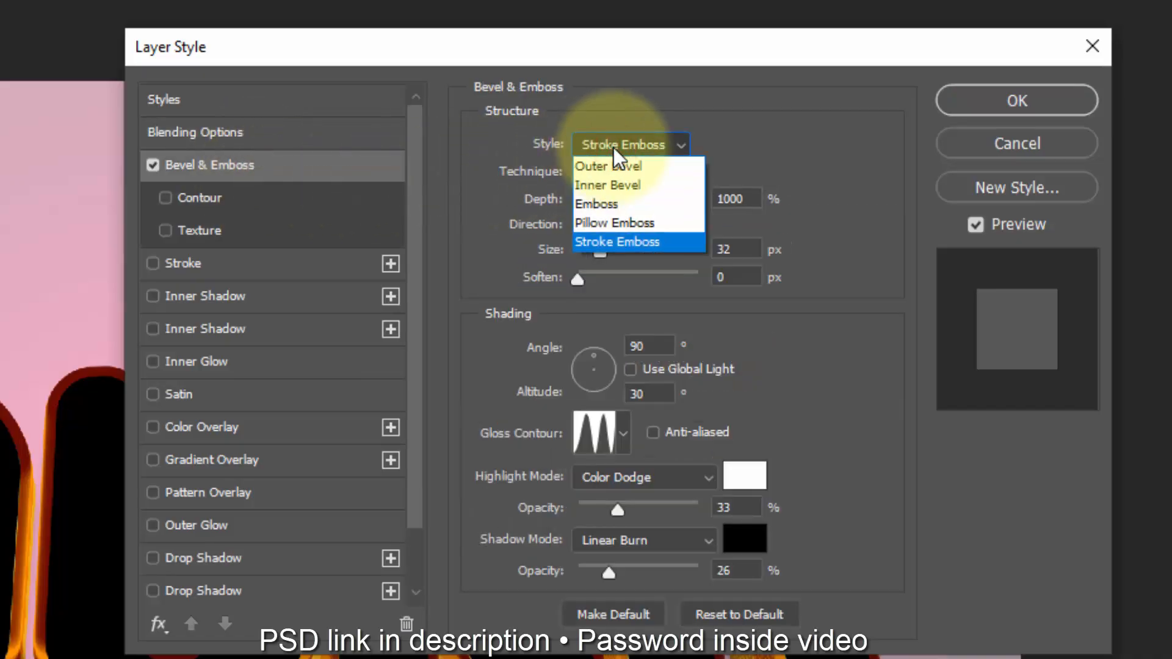
left_click(634, 205)
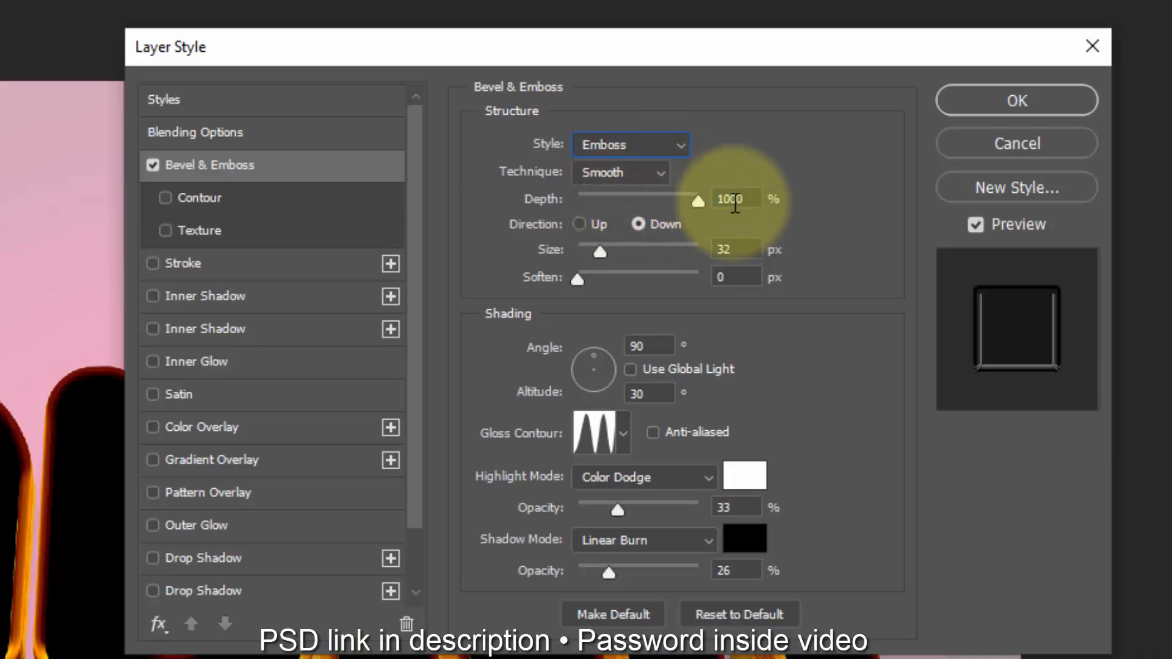
Step: Set the Surface layer's bevel depth to 74%, its direction to Up and its size to 16 px
double_click(748, 199)
type("7")
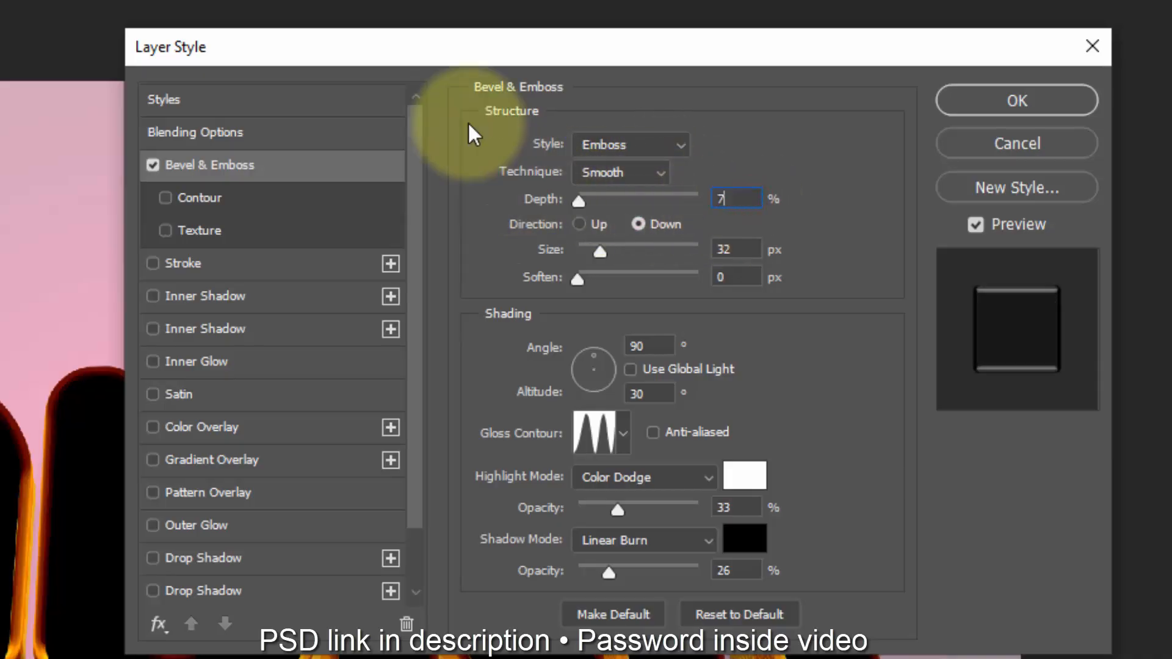
type("4")
left_click(576, 227)
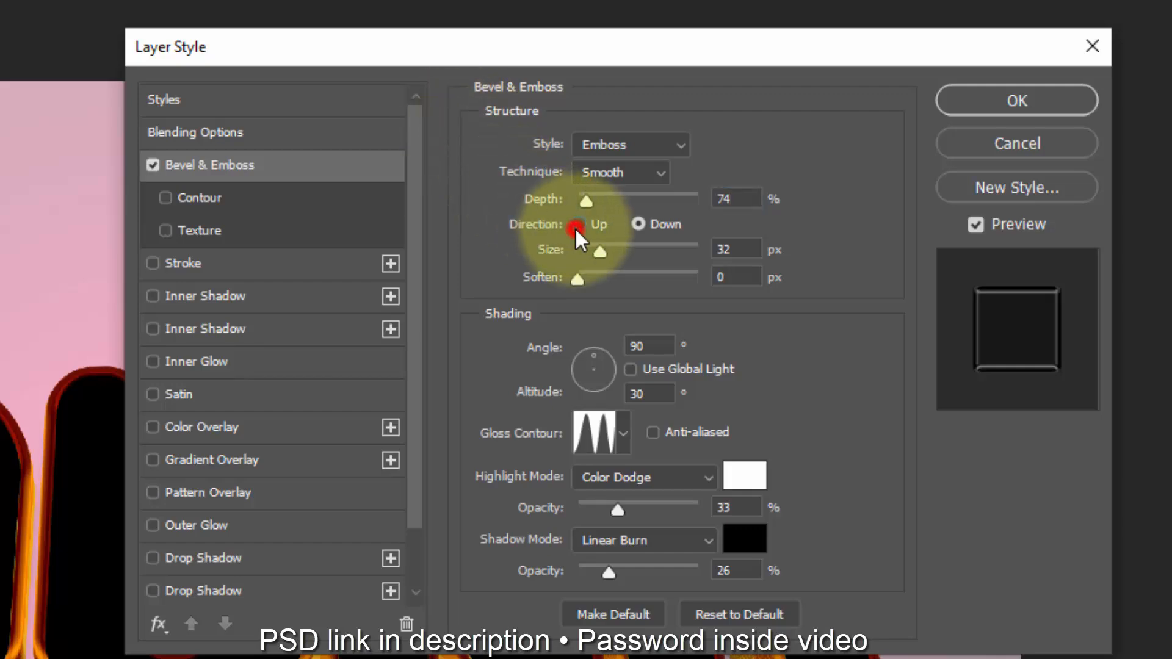
double_click(737, 249)
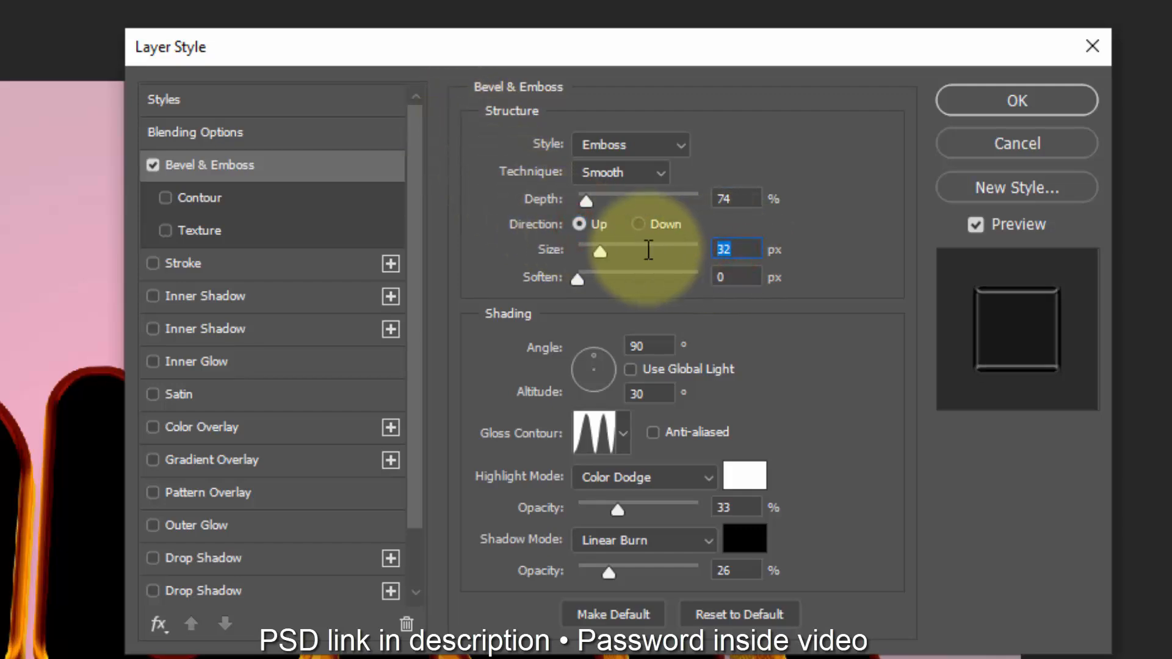
type("16")
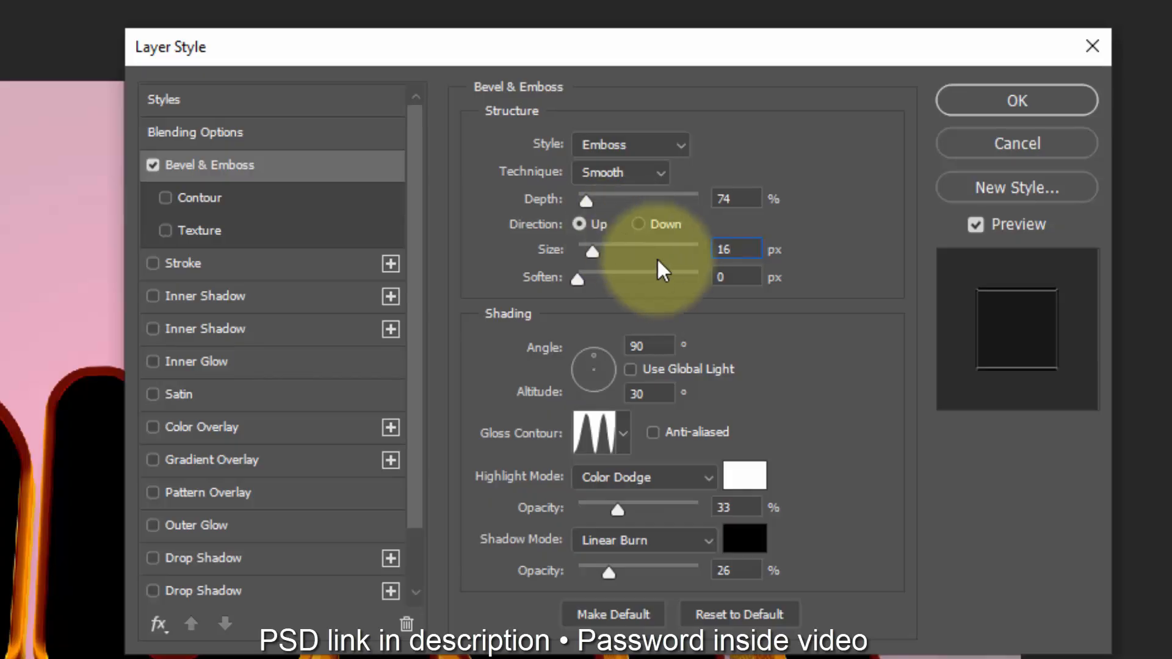
Step: Load the Glass Contour file from the Desktop as the bevel's gloss contour, keeping the angle at 90° and altitude at 30°
double_click(654, 346)
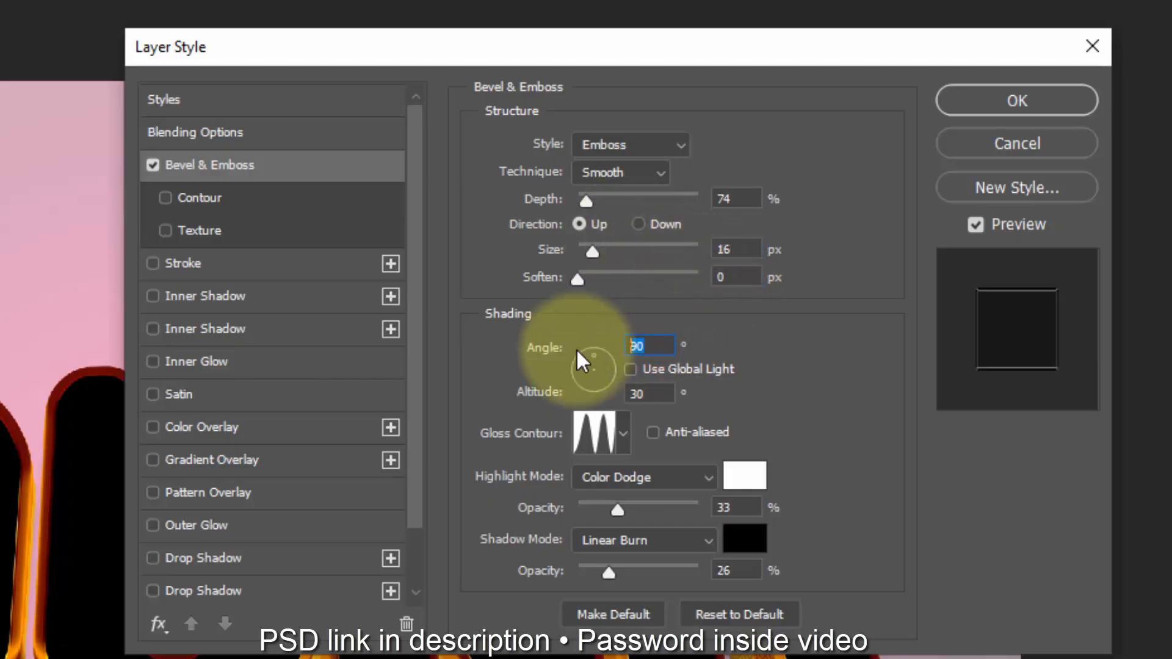
double_click(649, 395)
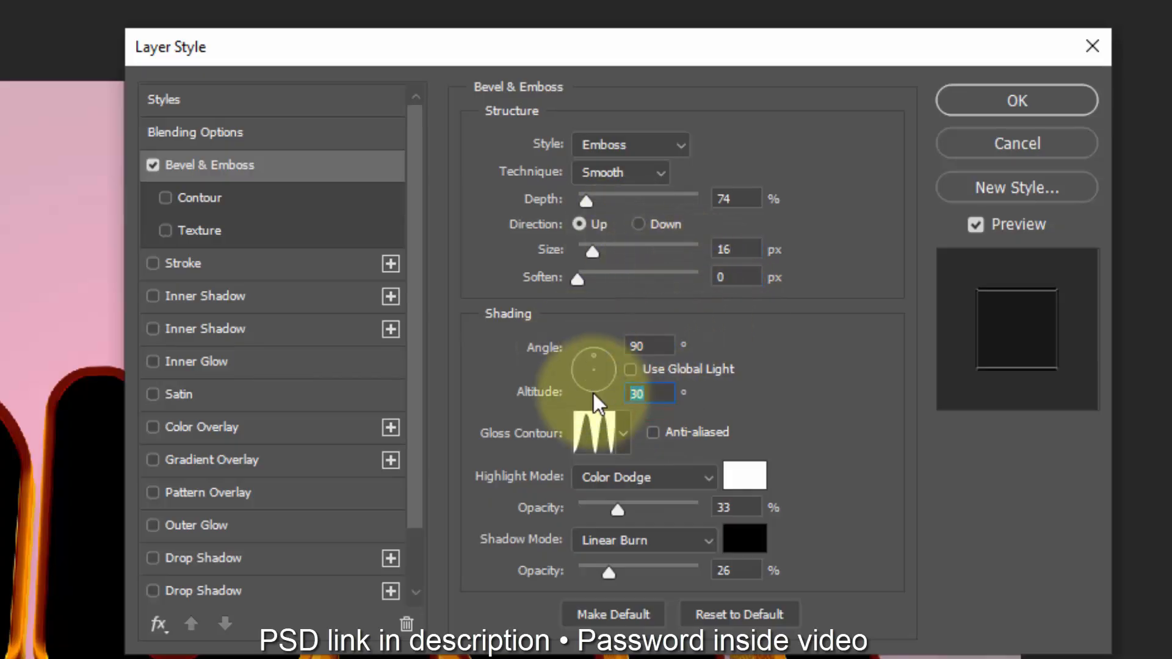
left_click(603, 436)
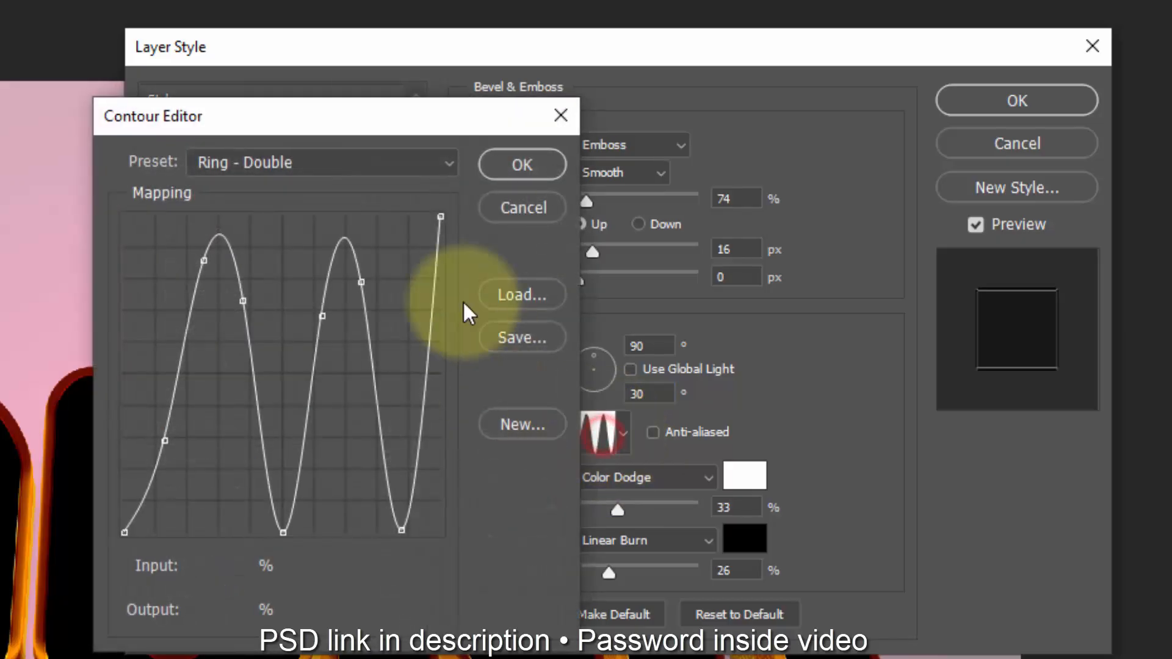
left_click(519, 305)
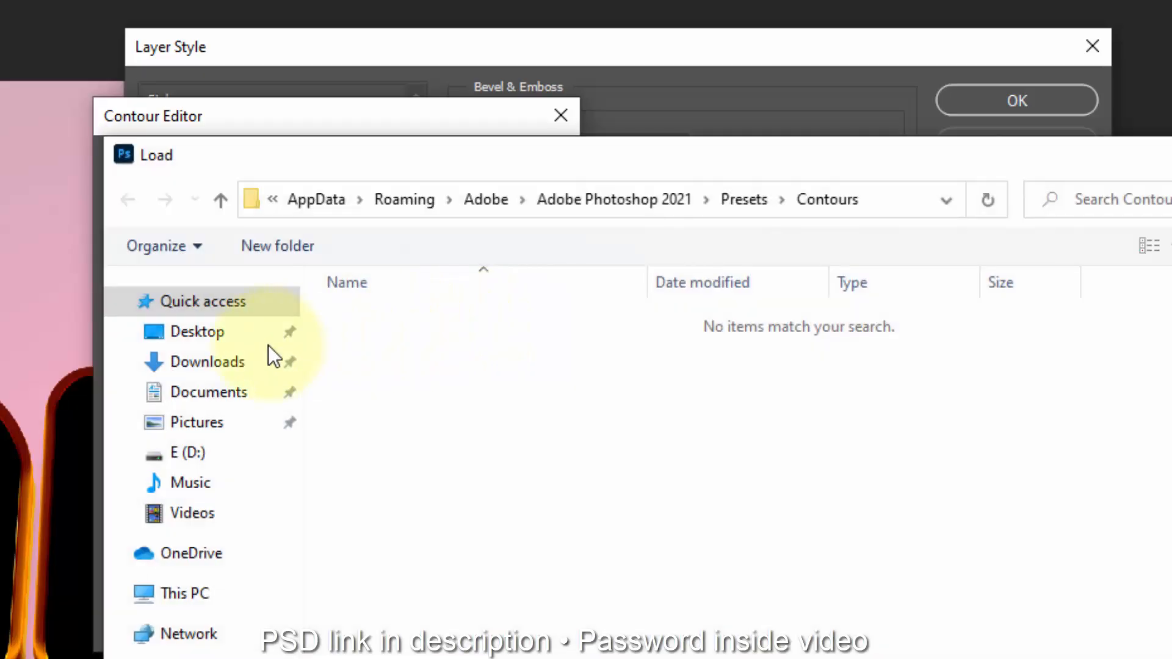
left_click(201, 333)
double_click(423, 326)
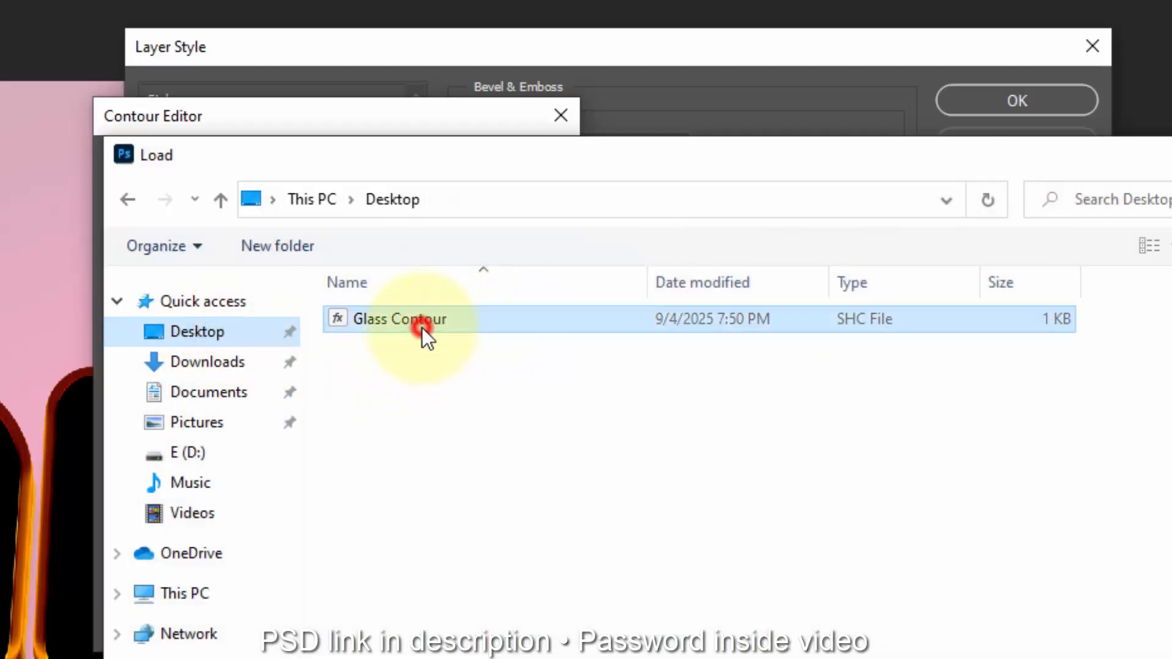
left_click(520, 174)
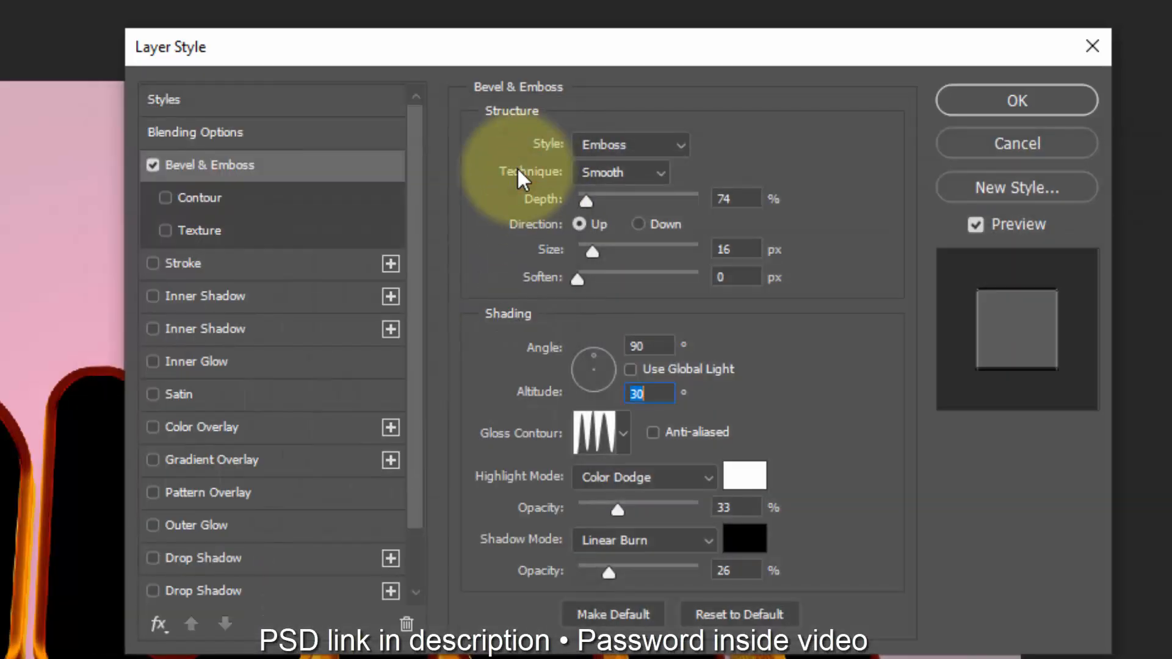
Step: Set the bevel's highlight opacity to 100% and its shadow mode to Multiply
double_click(724, 508)
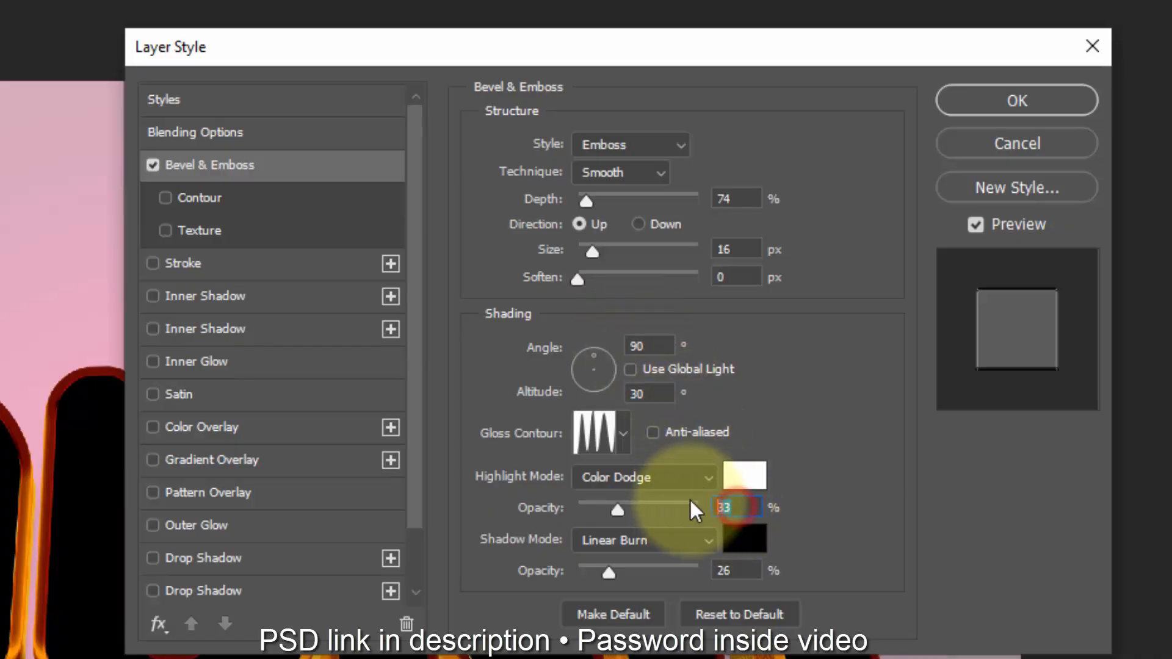
type("100")
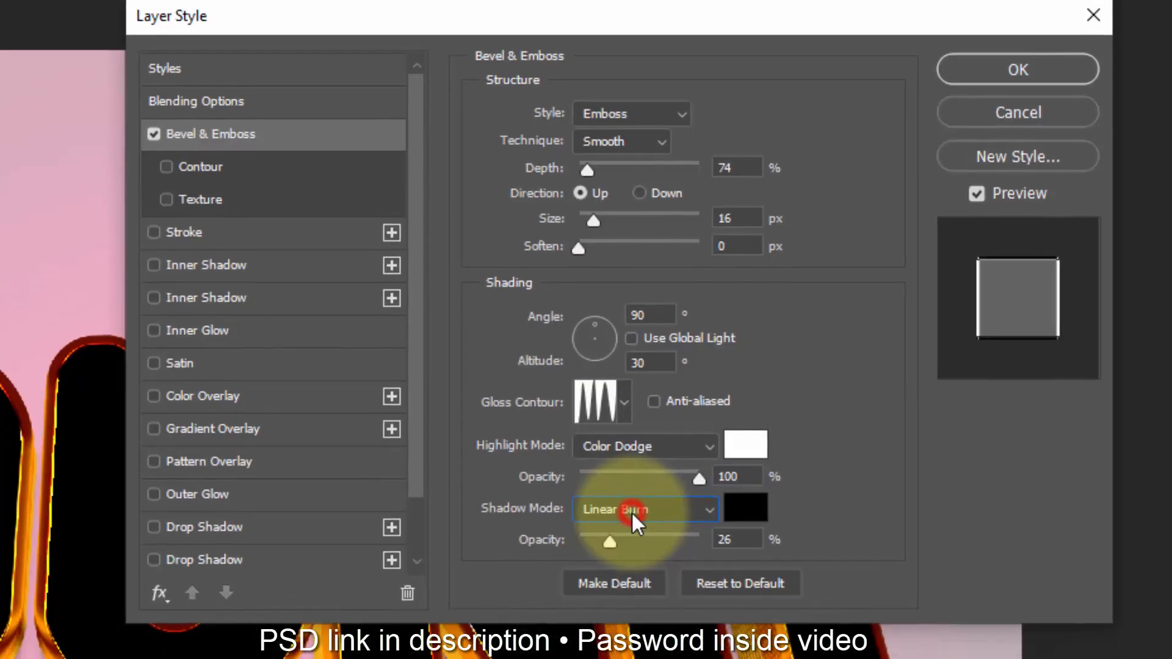
left_click(630, 542)
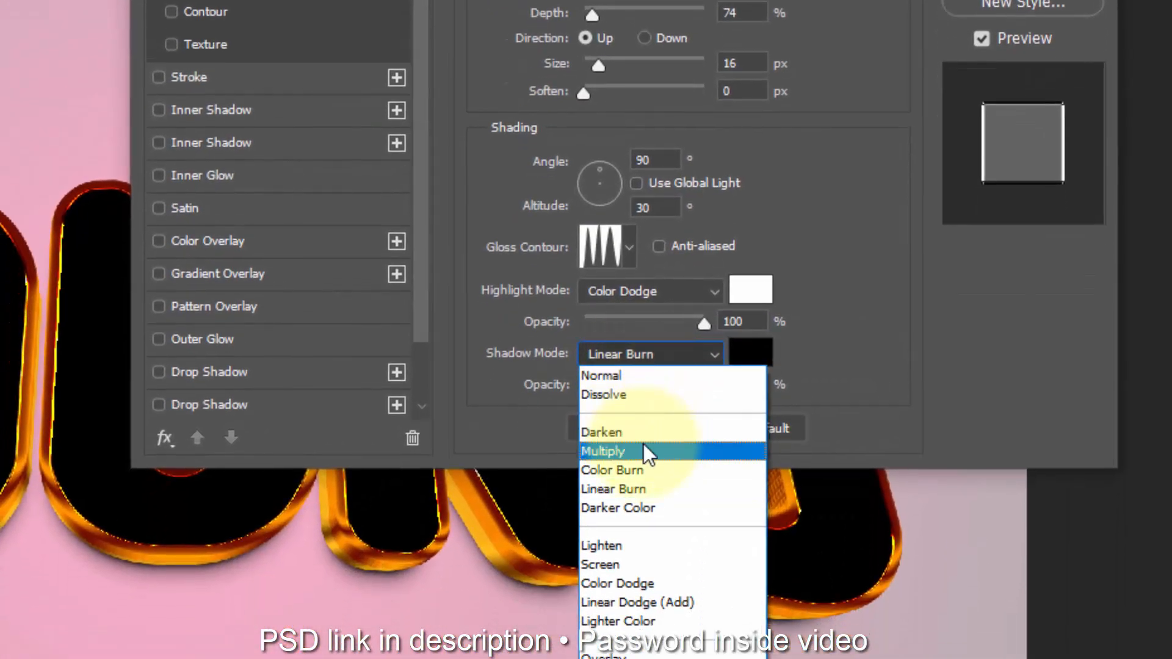
left_click(643, 450)
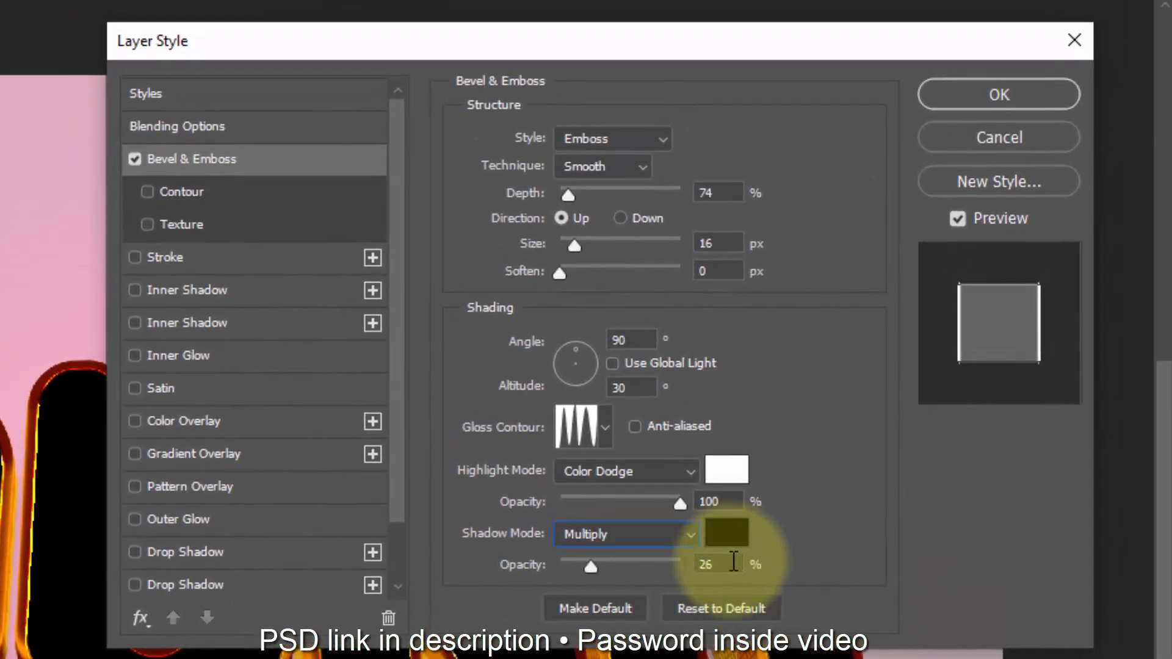
left_click(731, 564)
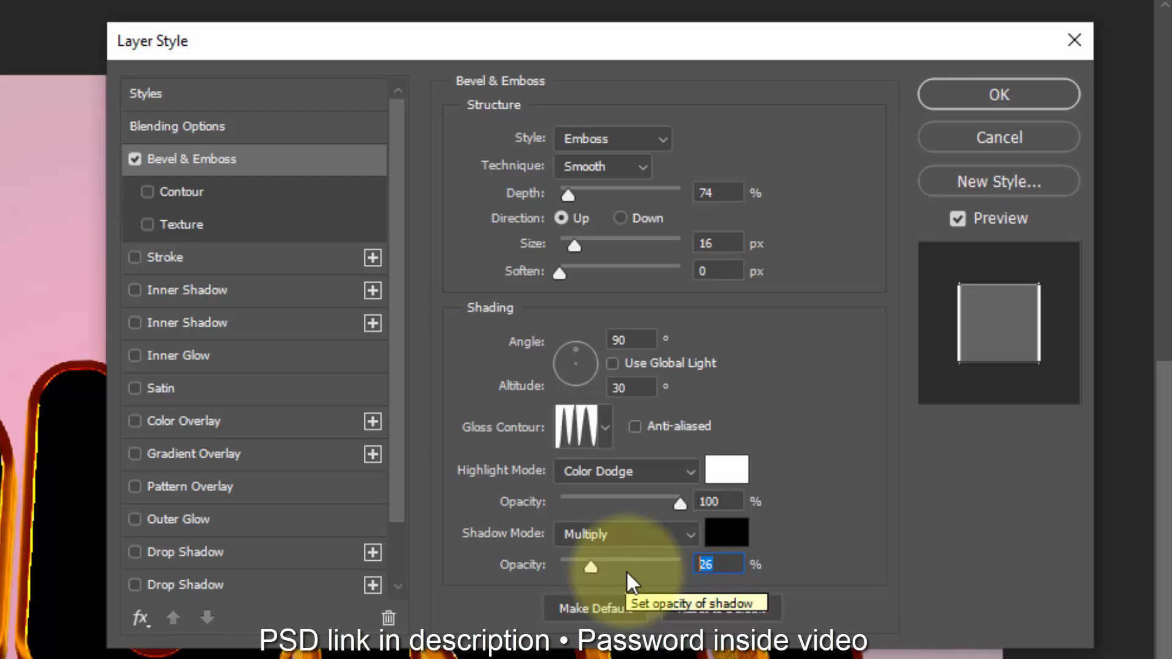
Step: Change the bevel's shadow colour to dark brown 300f00 and its shadow opacity to 22%
left_click(727, 532)
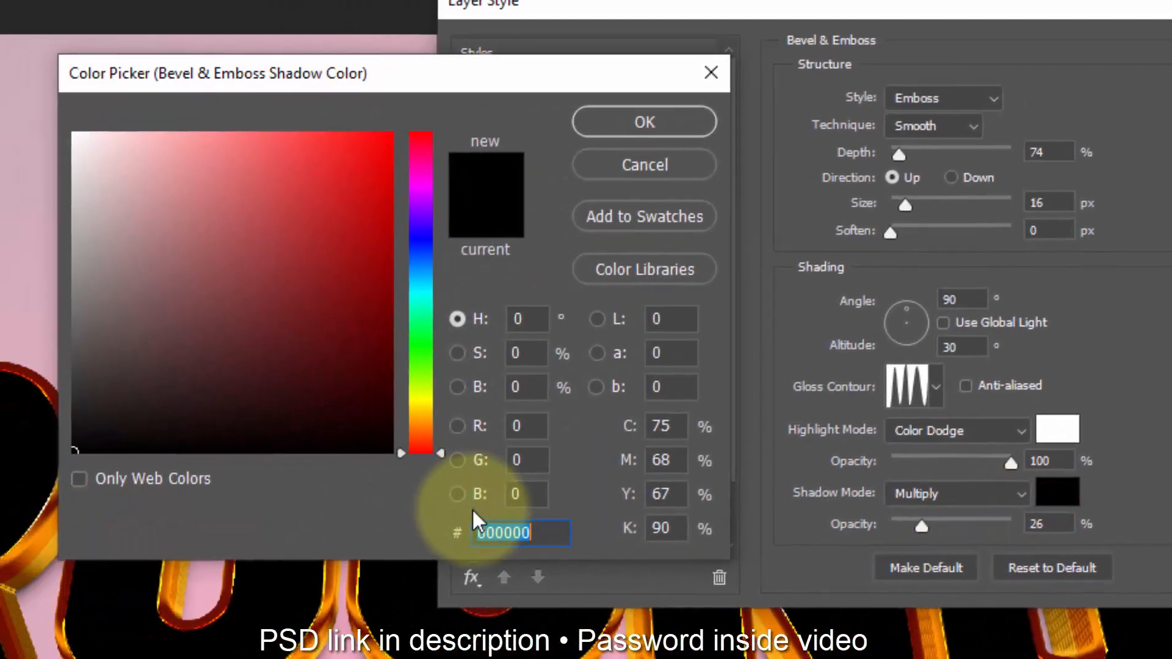
type("300")
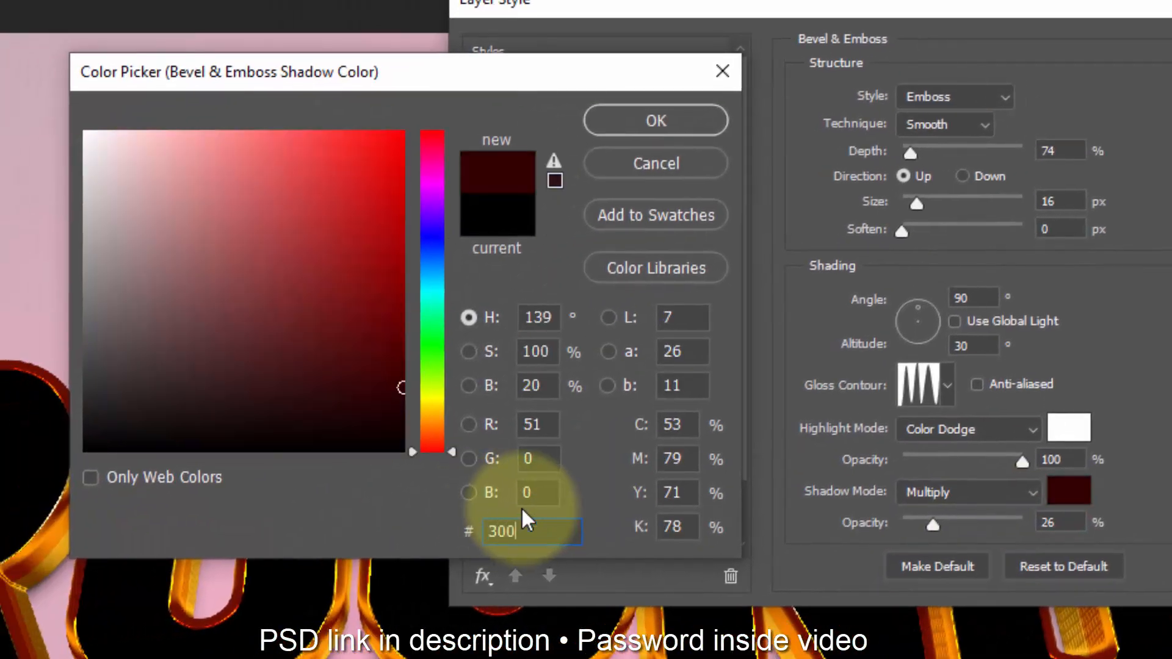
type("f00")
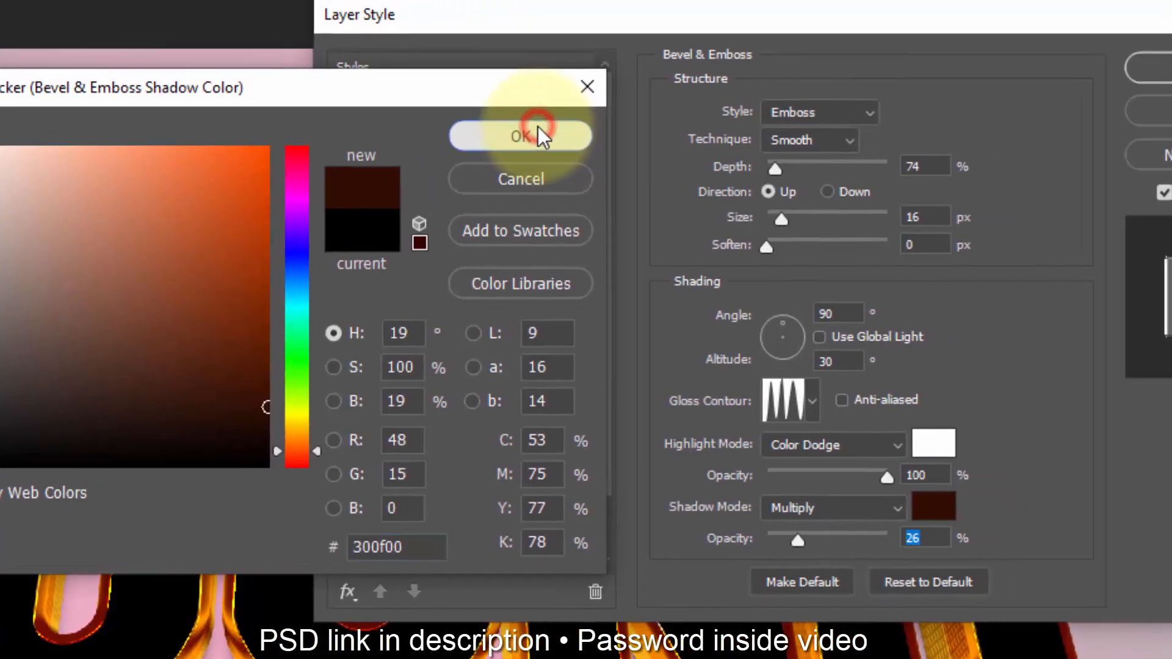
left_click(677, 121)
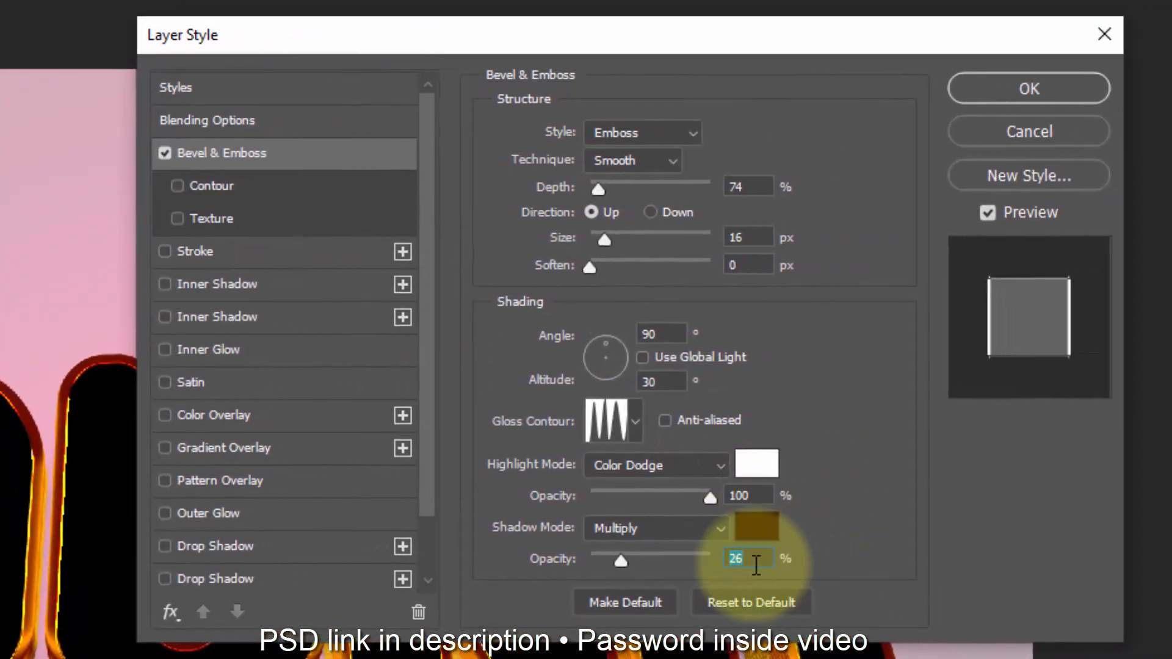
double_click(1056, 519)
type("22")
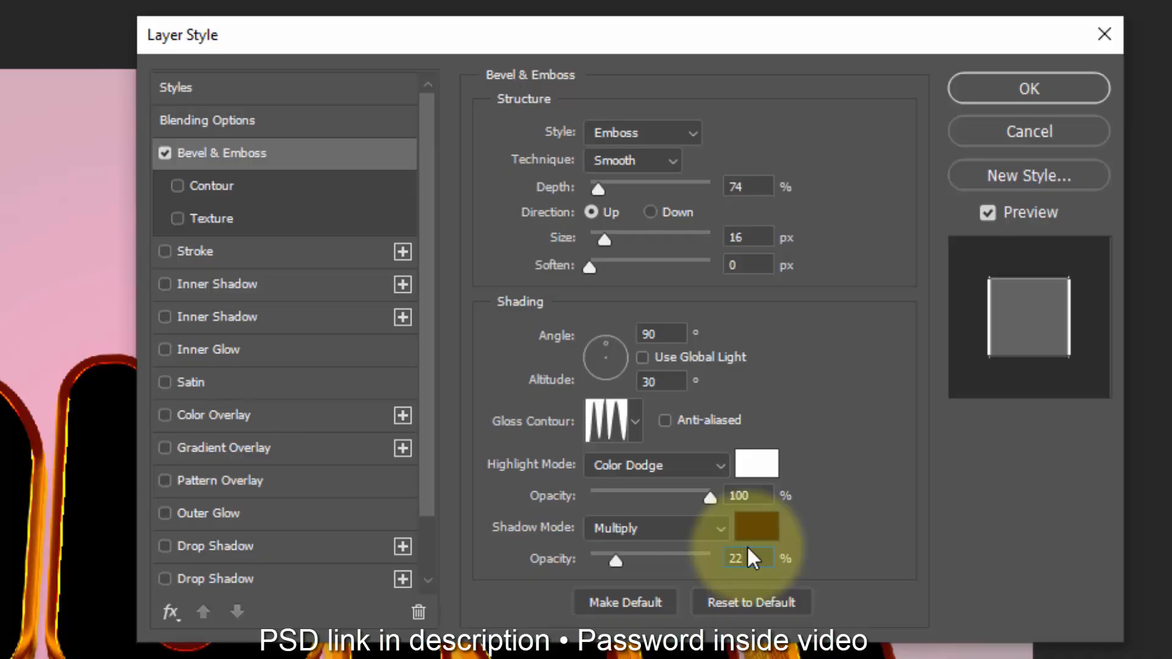
Step: Enable the Surface layer's Stroke effect and the bevel's Contour, using the Cone preset with an 18% range
left_click(285, 256)
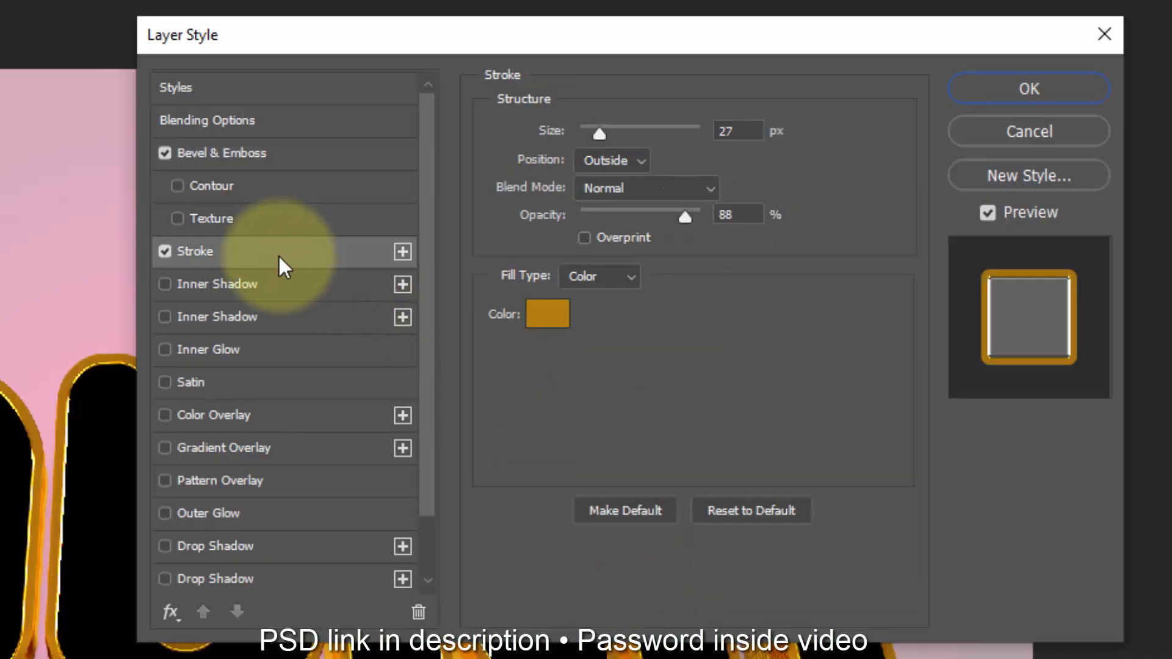
left_click(233, 193)
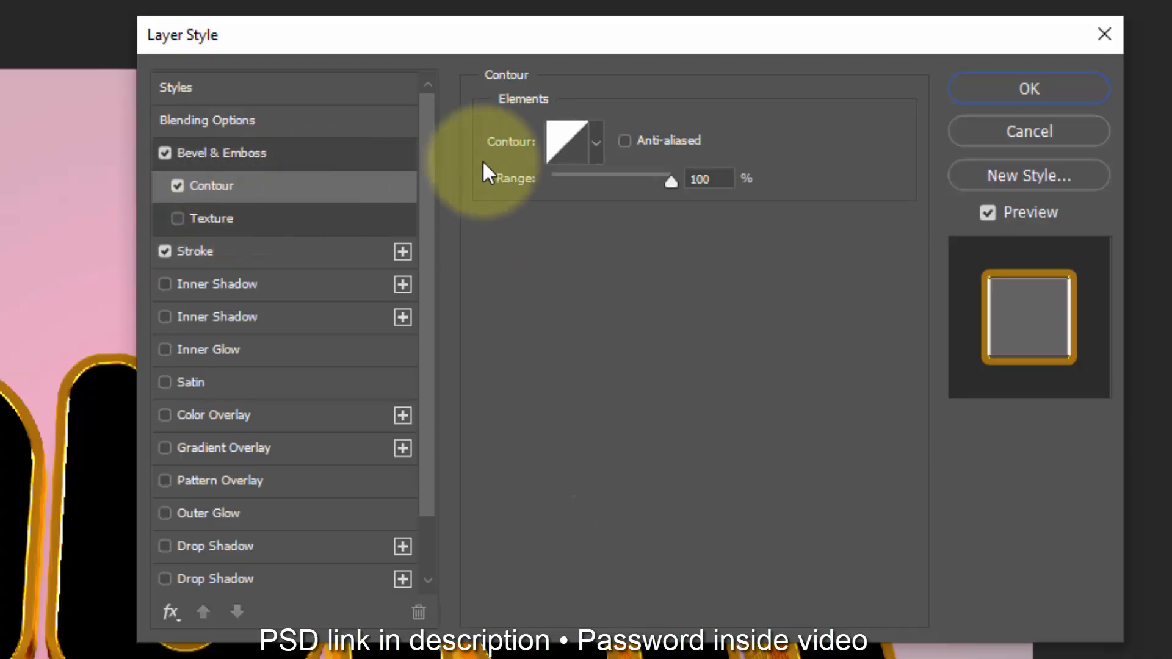
left_click(557, 149)
left_click(332, 152)
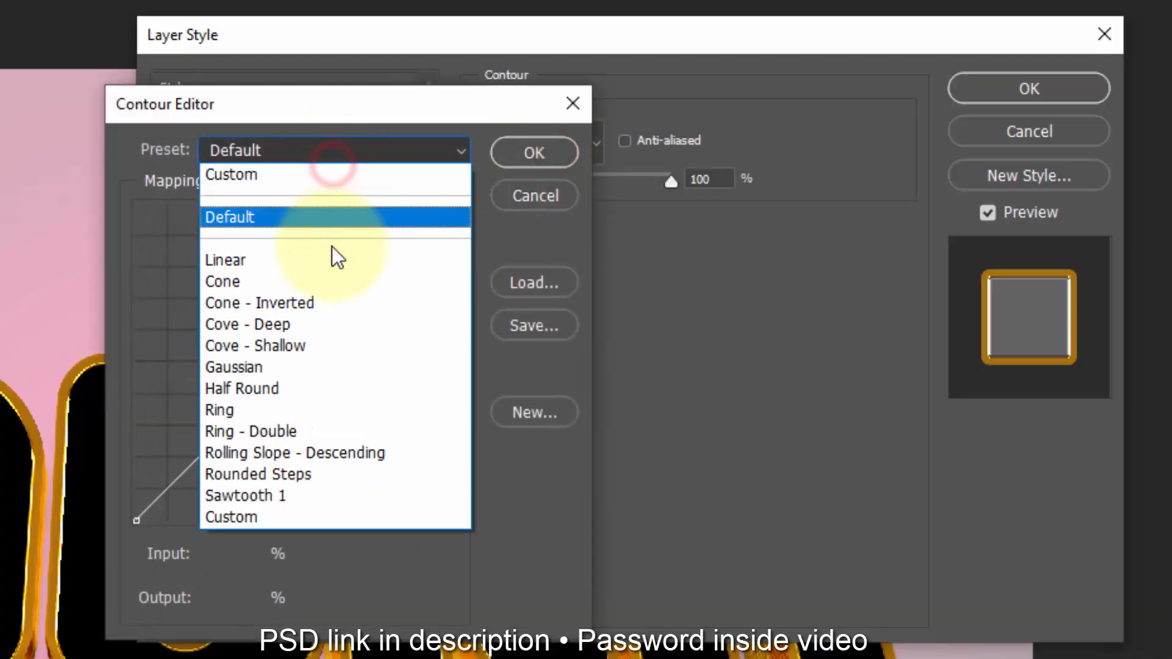
left_click(306, 431)
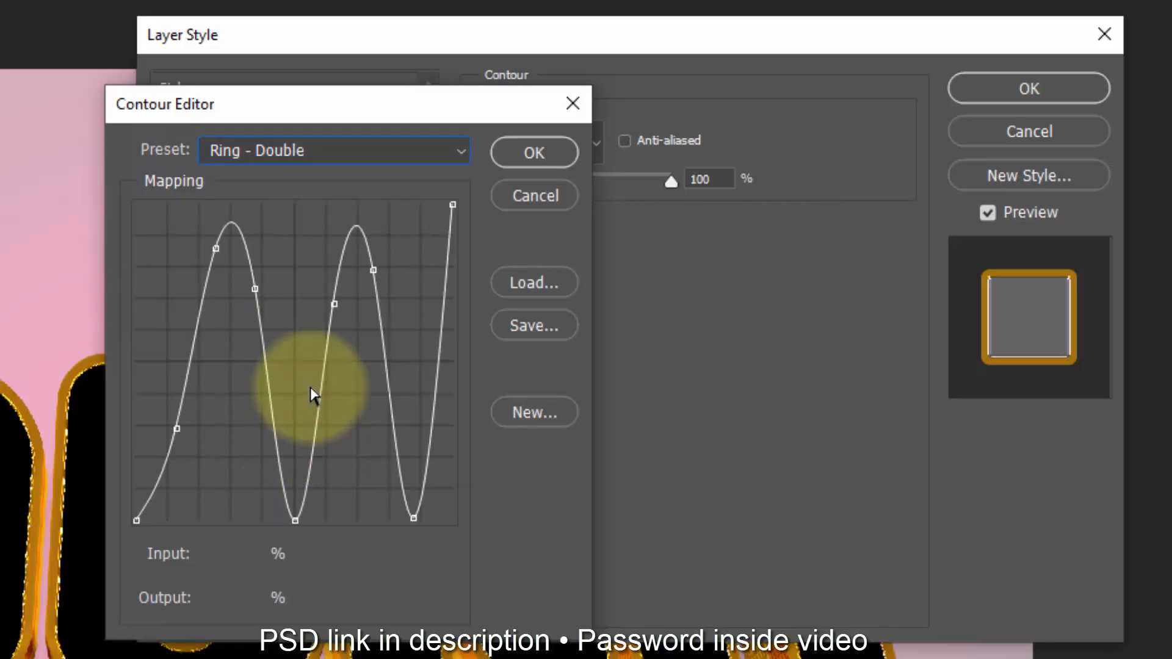
left_click(358, 153)
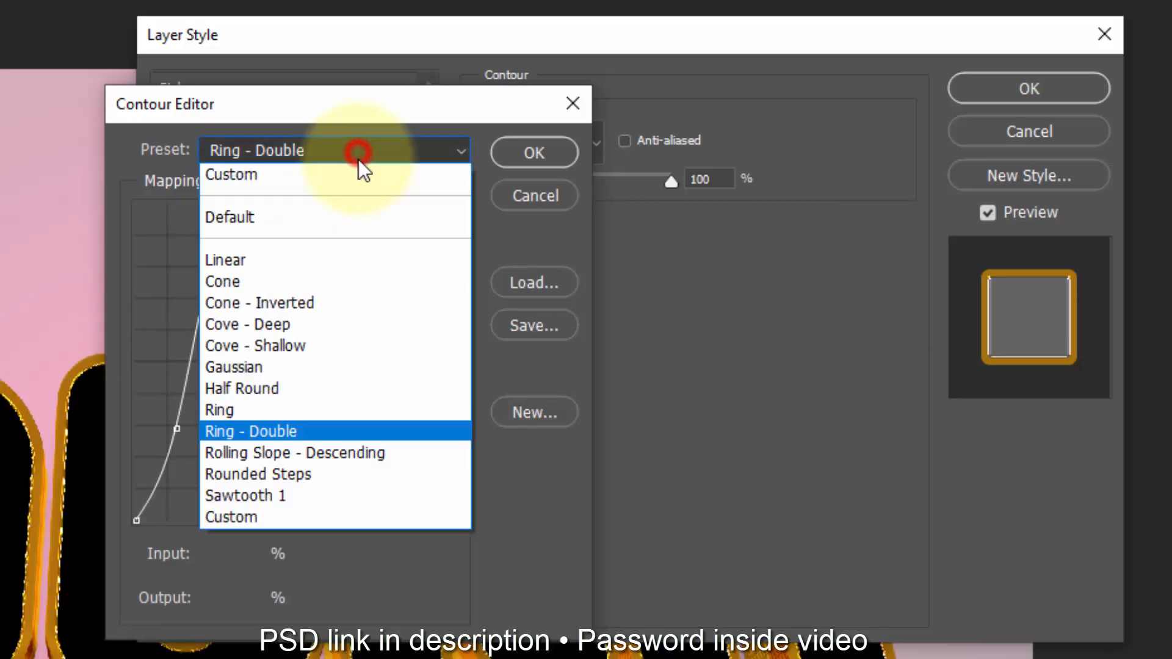
left_click(316, 287)
left_click(518, 160)
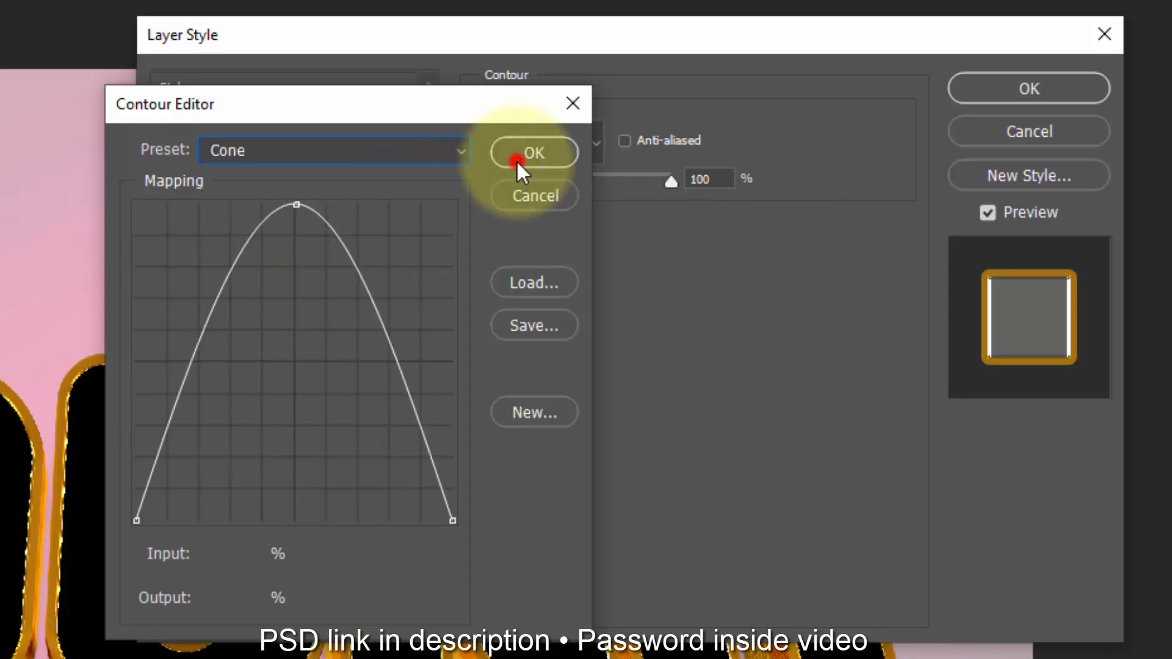
left_click_drag(671, 181, 676, 151)
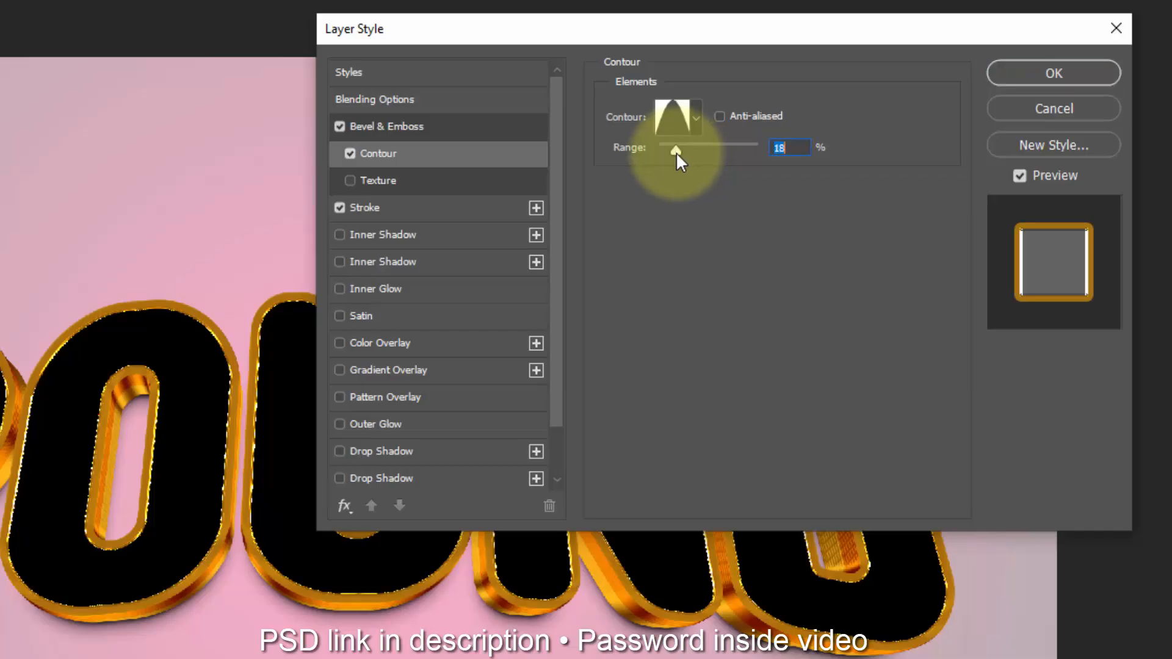
Step: Set the Surface layer's stroke size to 9 px
left_click(451, 208)
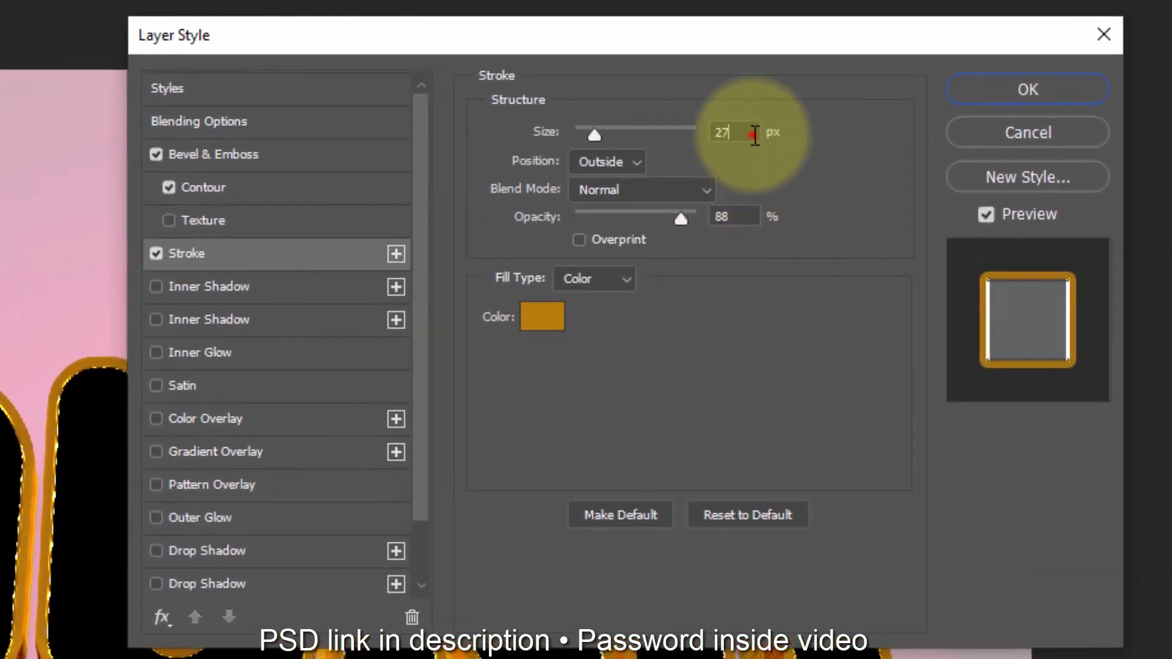
left_click(767, 127)
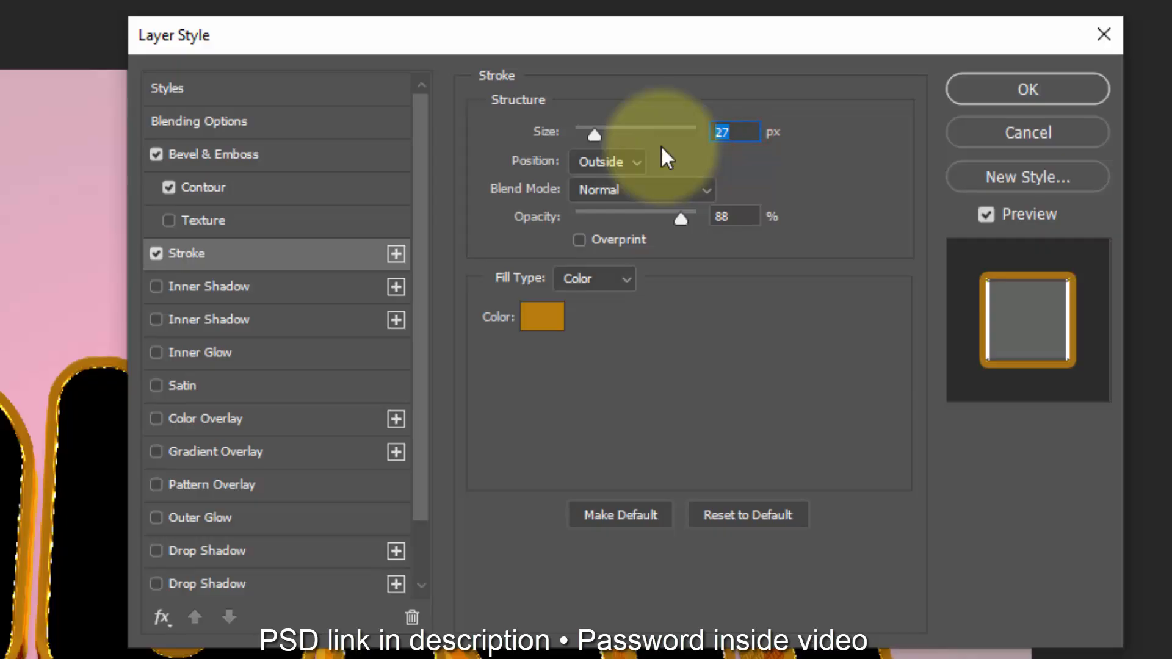
type("9")
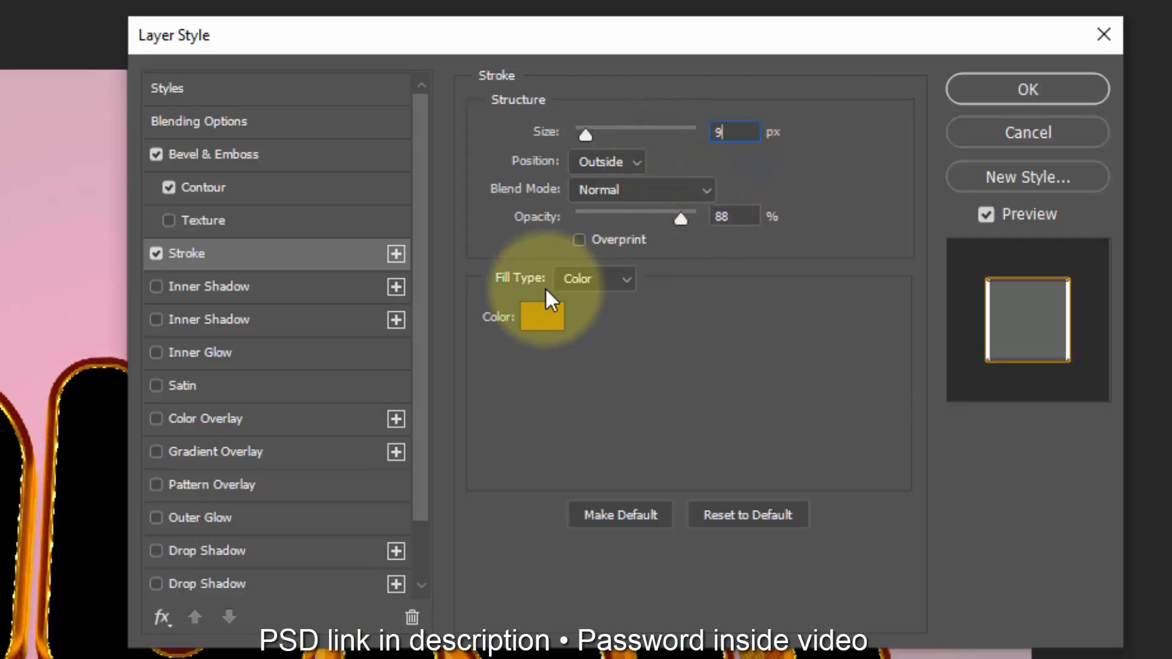
Step: Change the Surface layer's stroke colour to white (ffffff) and apply the layer style
left_click(532, 329)
left_click_drag(348, 256, 20, 72)
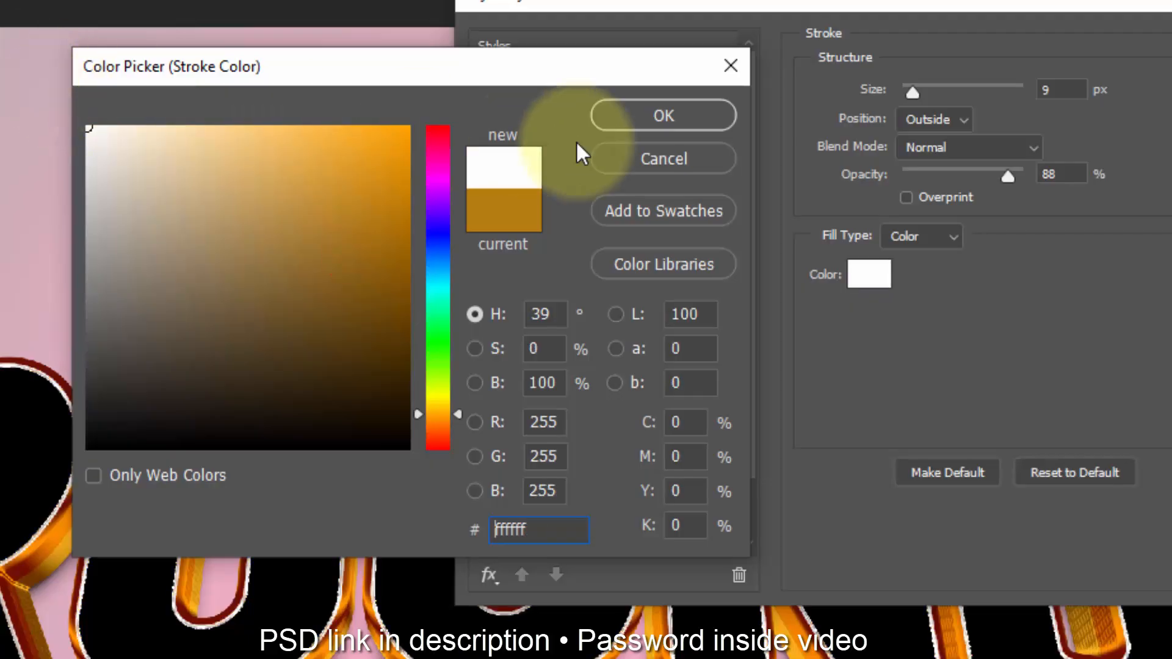
left_click(577, 123)
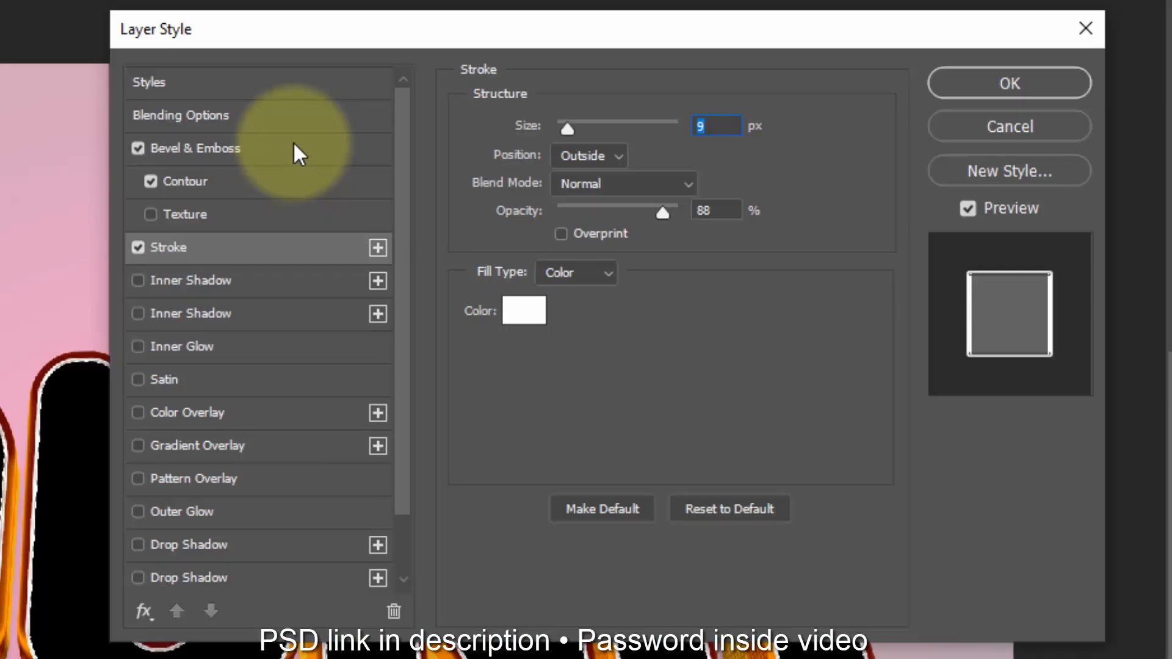
left_click(1042, 91)
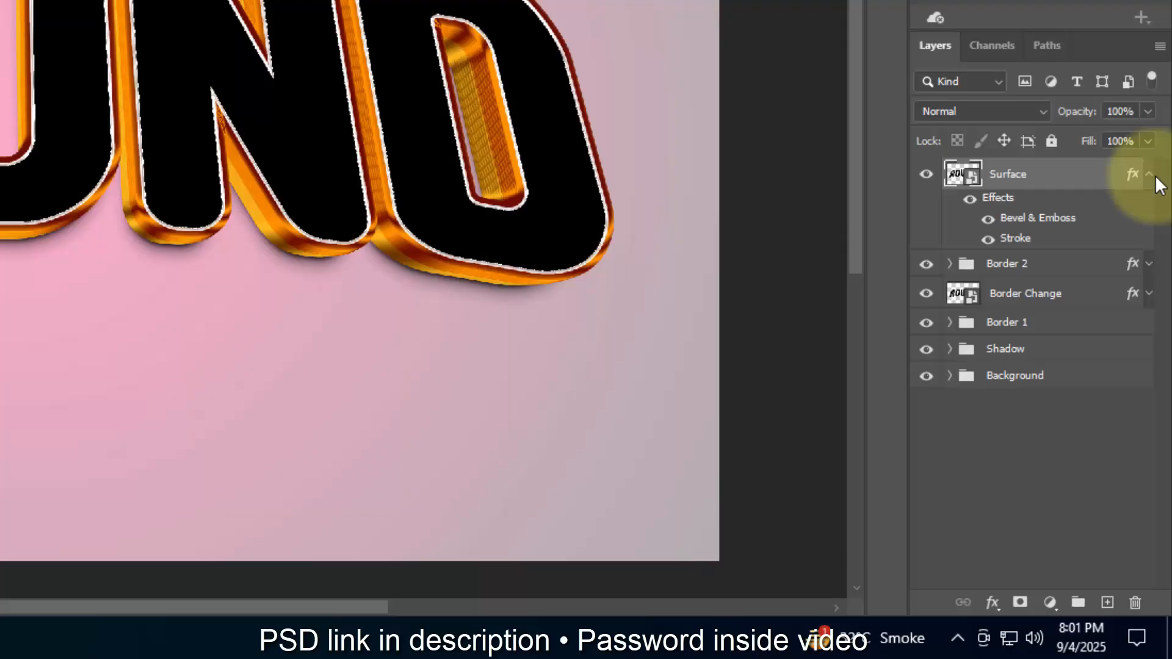
Step: Duplicate the Surface layer and change the copy's Bevel & Emboss style to Inner Bevel
left_click(1149, 173)
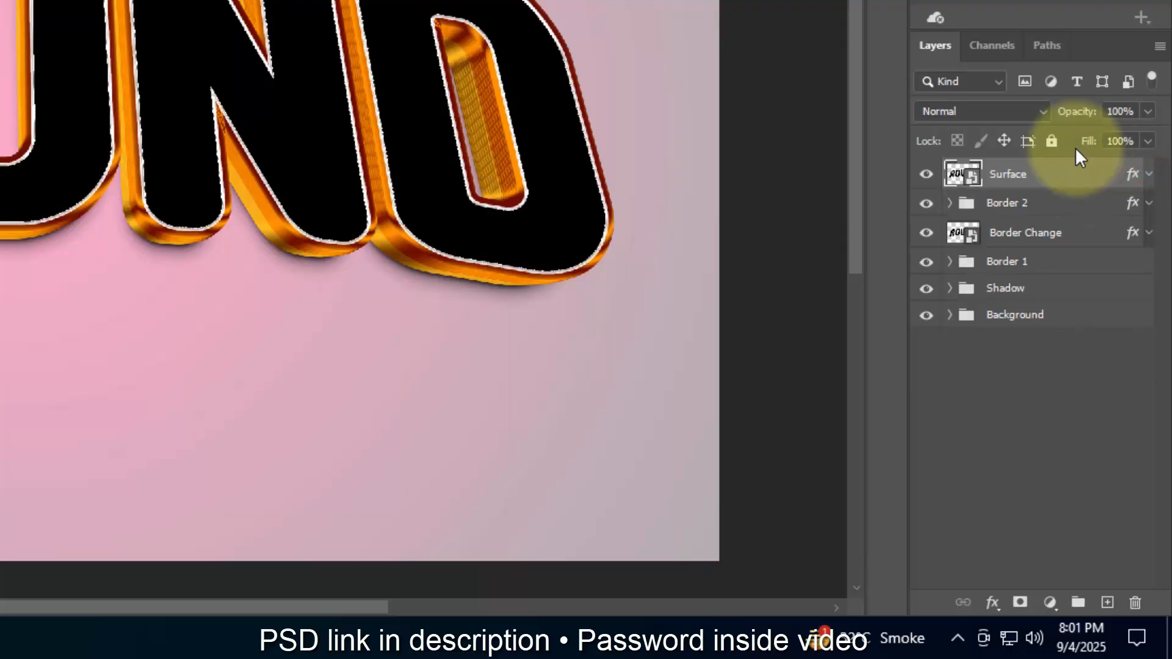
key("ctrl+shift+alt+t")
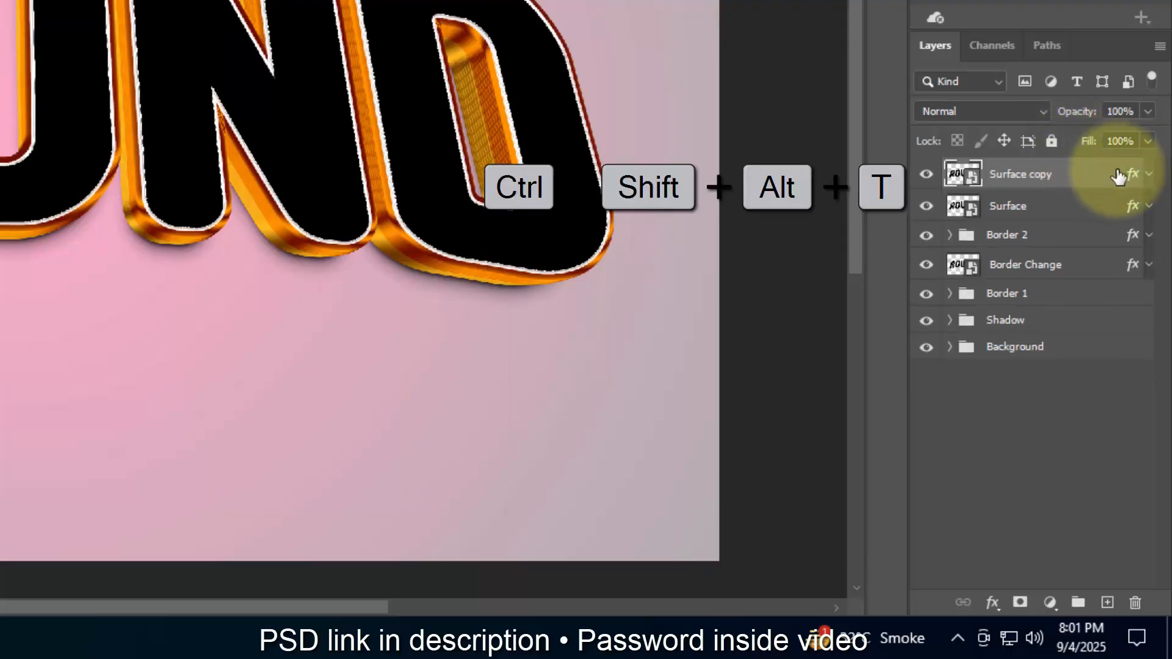
double_click(1132, 176)
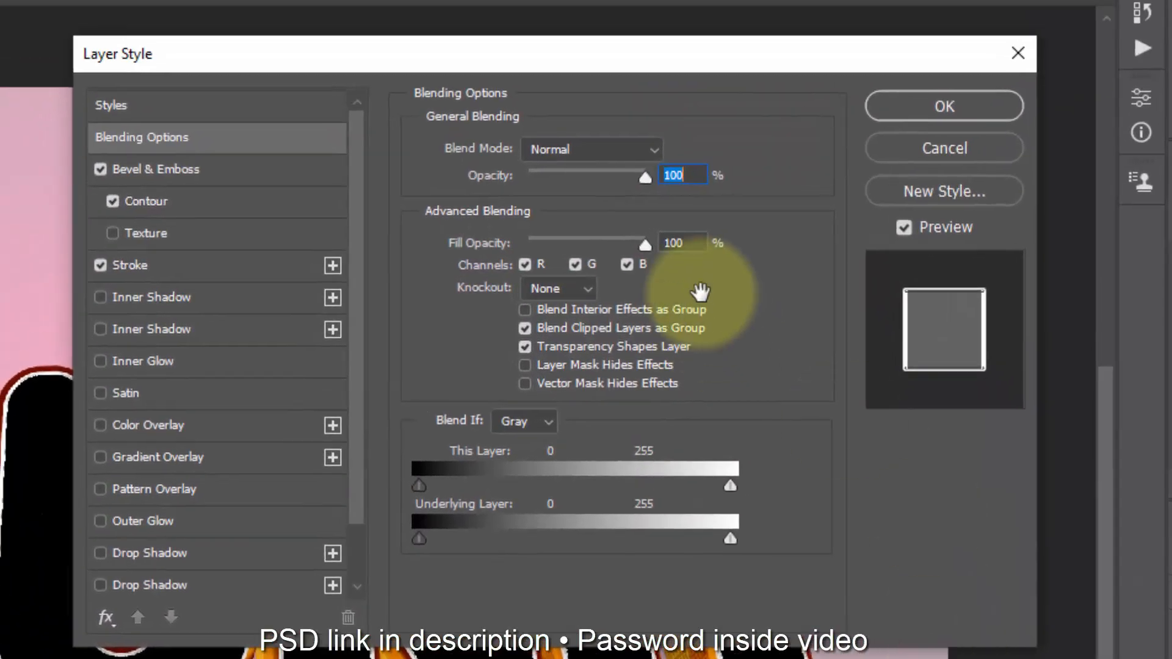
left_click(183, 169)
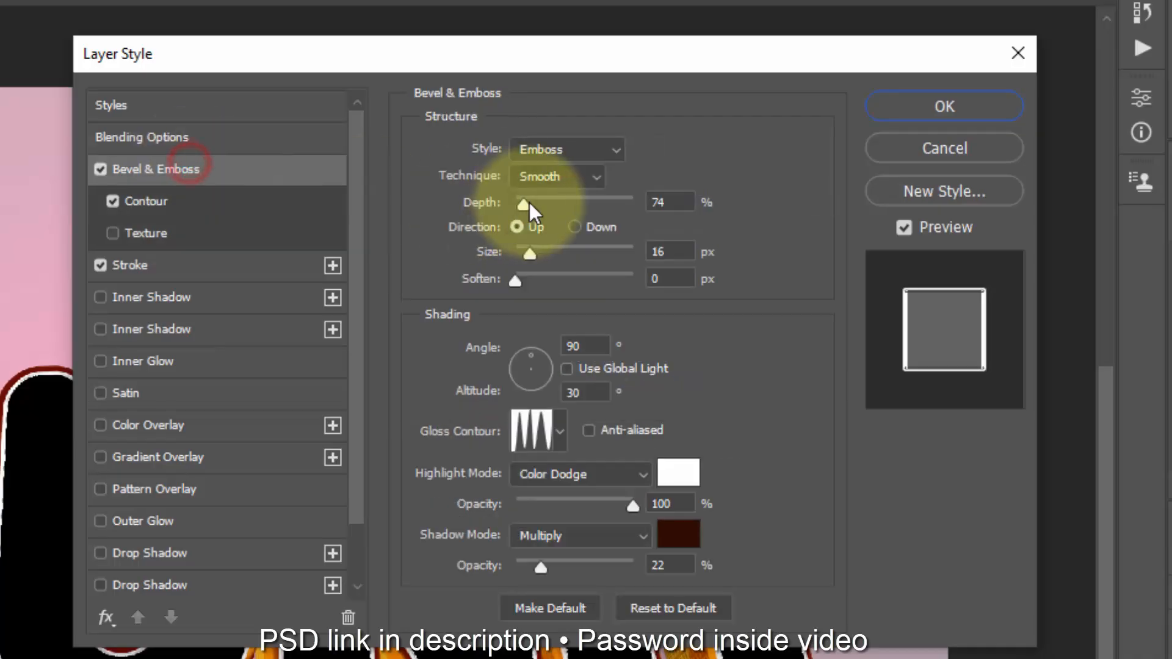
left_click(562, 156)
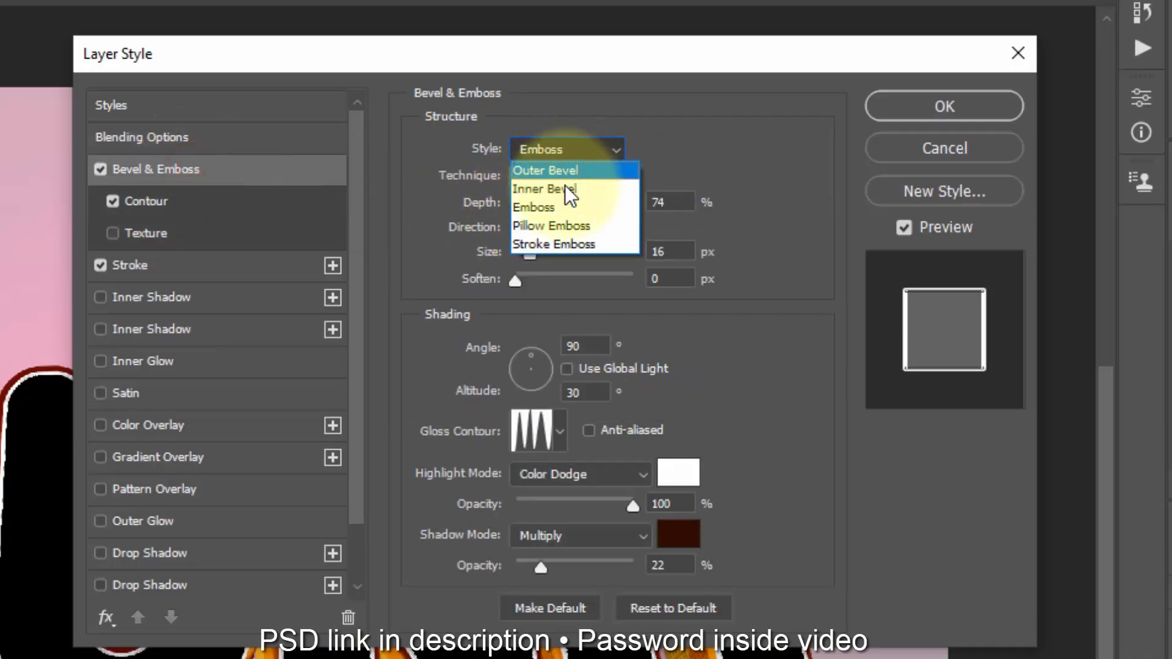
left_click(565, 186)
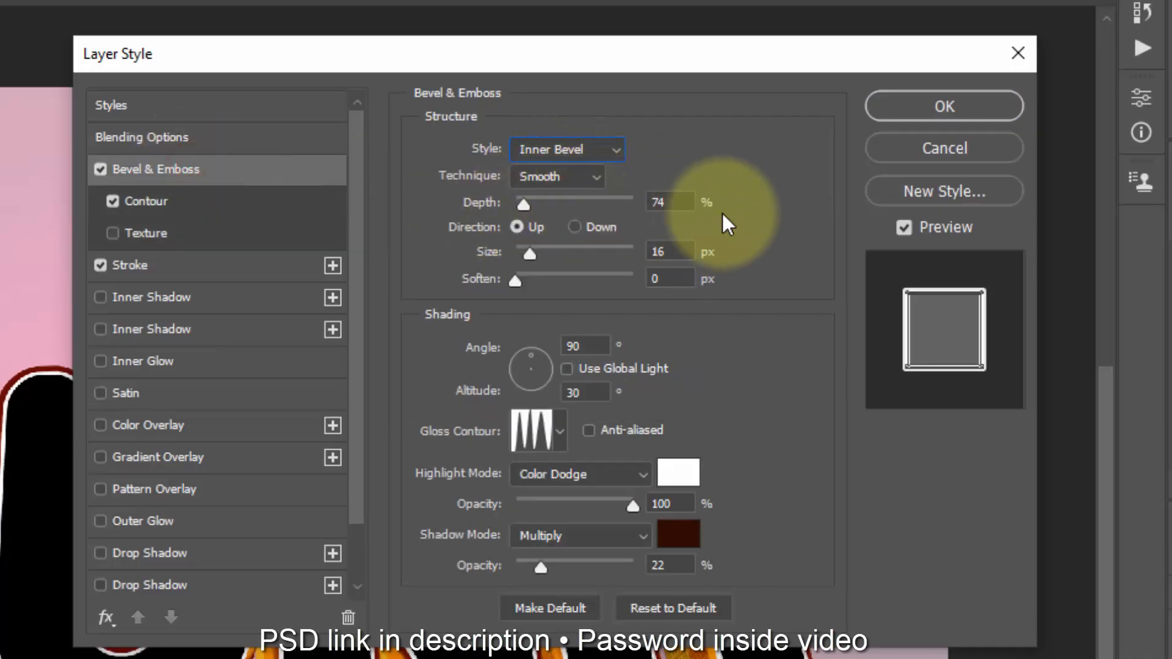
Step: Set the copy's bevel depth to 157% and its size to 7 px
left_click(682, 203)
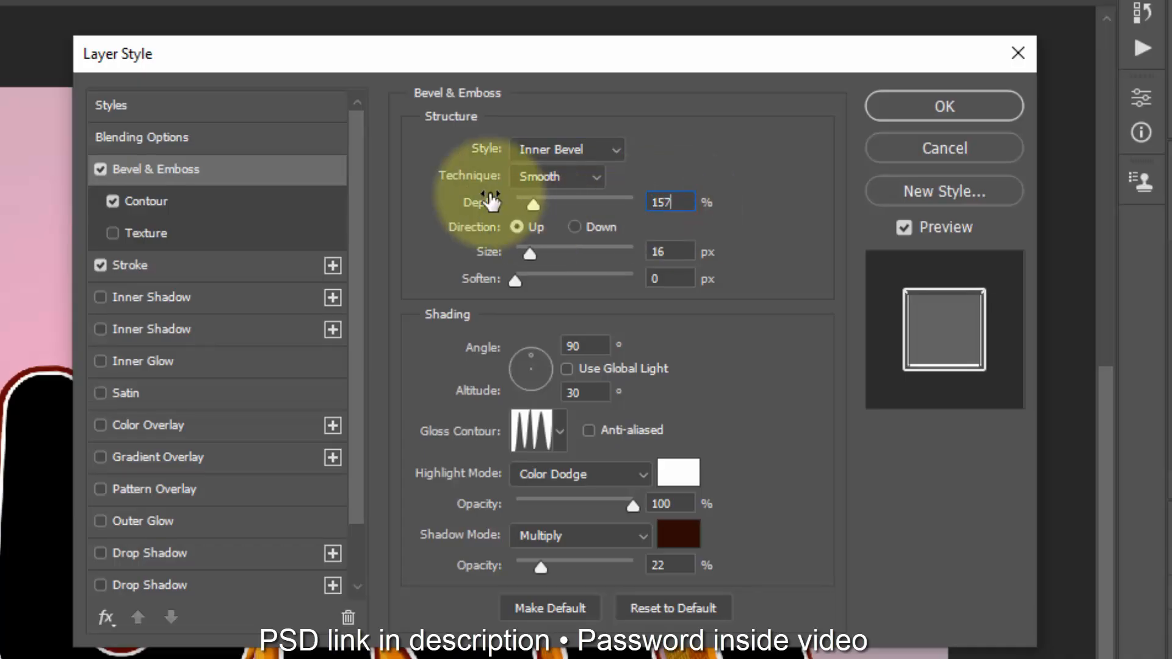
type("157")
left_click(674, 252)
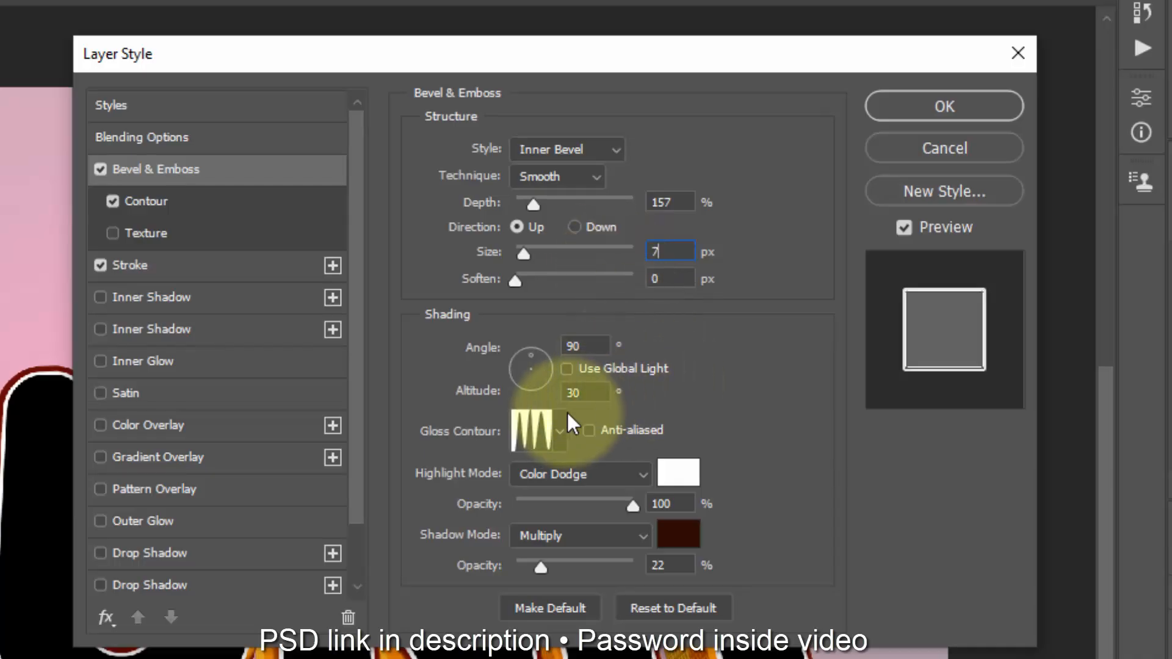
Step: Replace the bevel's gloss contour with another multi-peak preset and reshape its peaks, placing points at 47%/91% and 76%/96% input/output
left_click(540, 431)
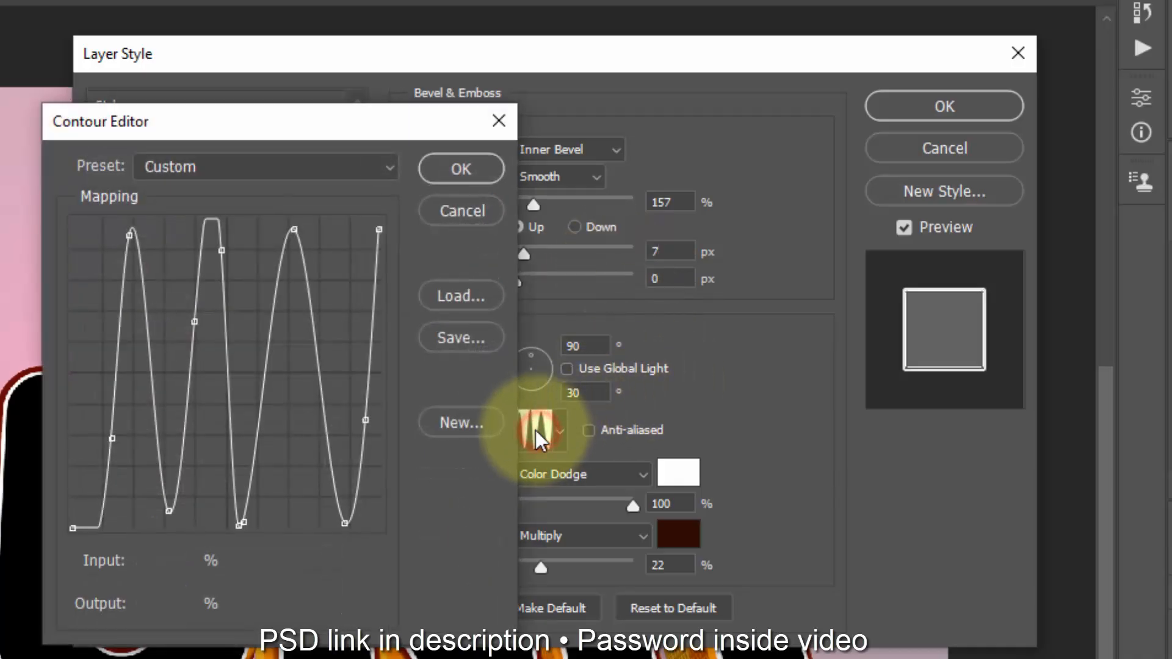
left_click(239, 167)
left_click(243, 187)
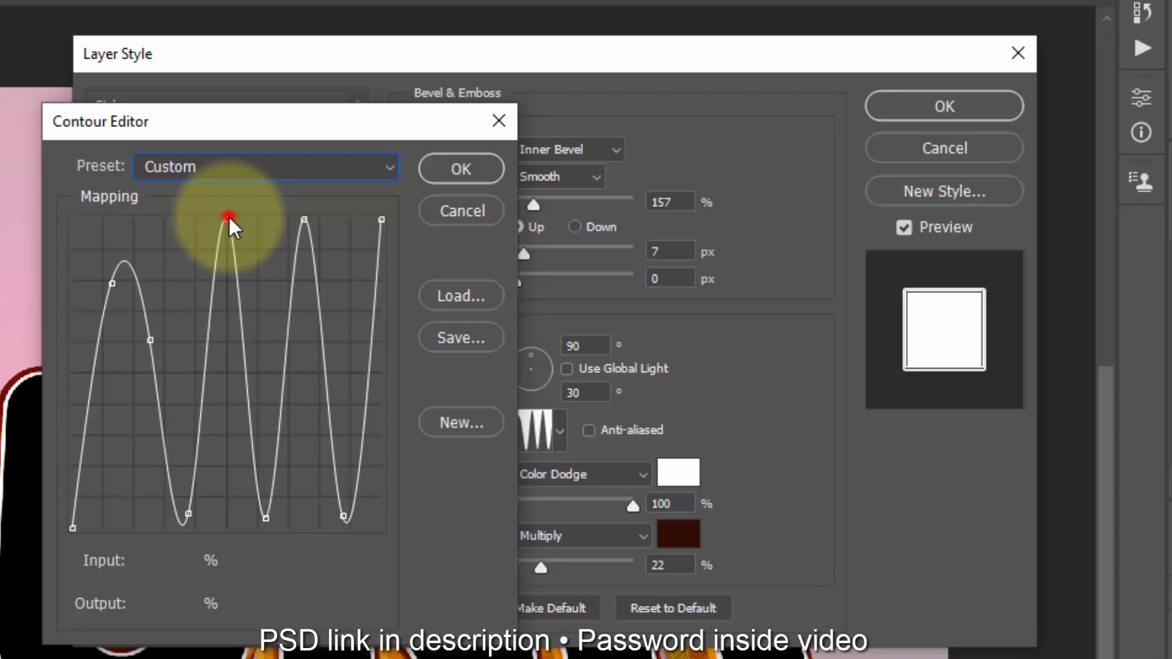
left_click_drag(230, 220, 216, 247)
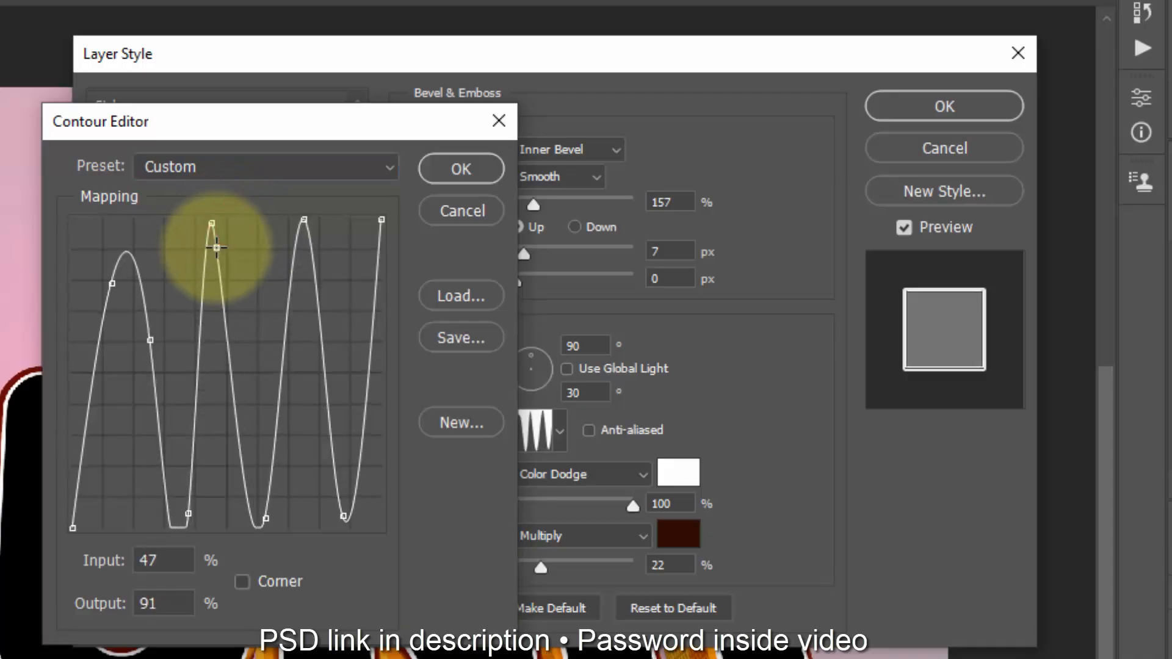
mouse_move(304, 224)
left_mouse_down()
mouse_move(277, 230)
mouse_move(307, 235)
left_mouse_up()
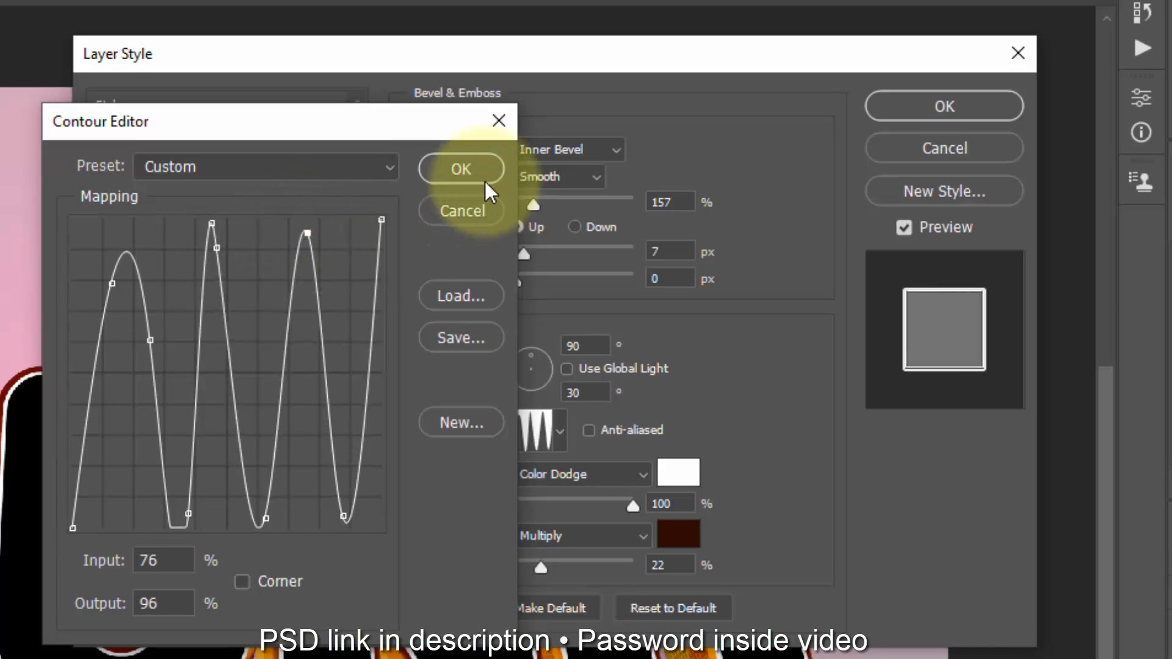
left_click(435, 171)
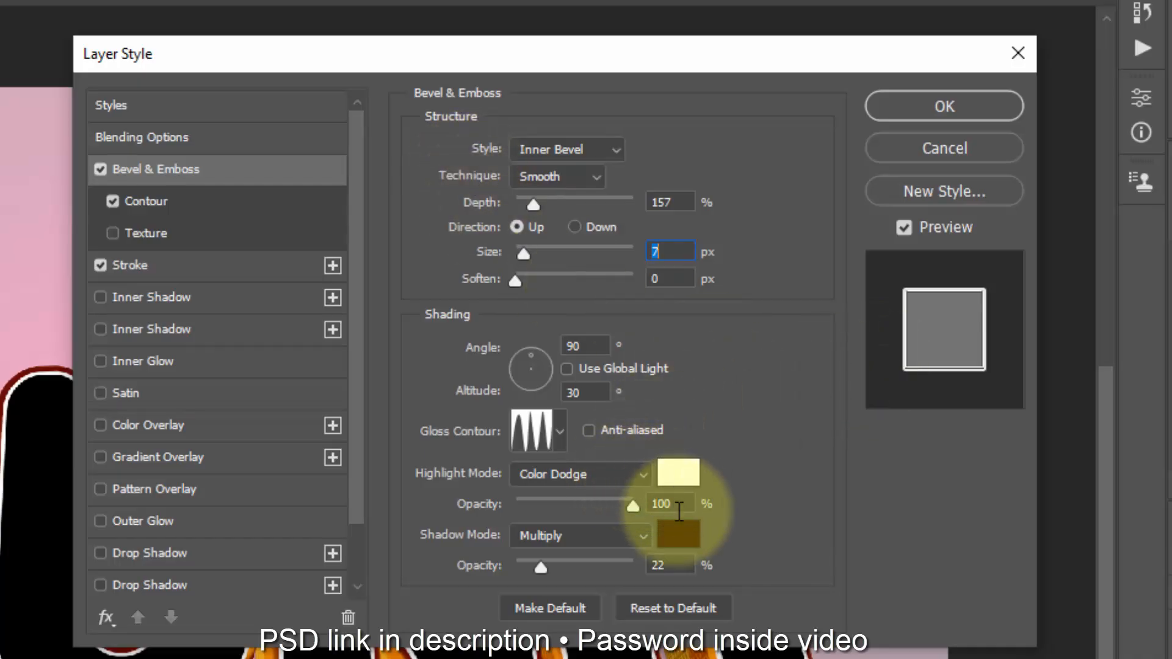
Step: Set the bevel's highlight opacity to 20% and its shadow mode to Color Dodge
left_click(633, 504)
type("20")
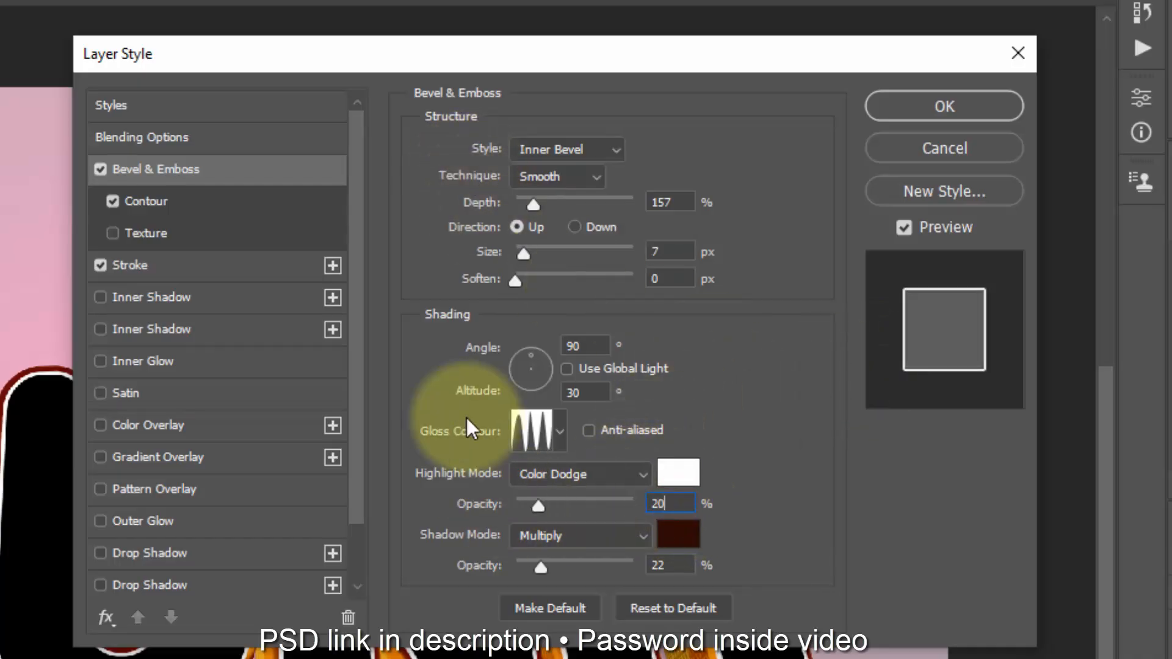
left_click(621, 530)
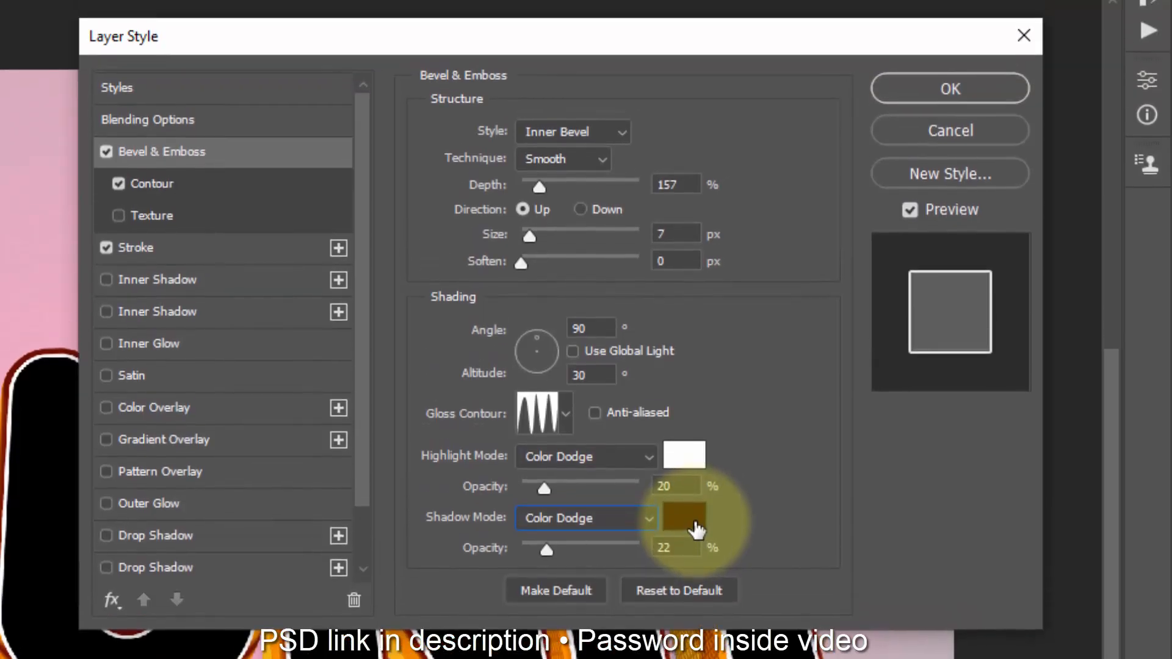
Step: Change the bevel's shadow colour to white (ffffff) and its shadow opacity to 58%
left_click(695, 442)
type("ffffff")
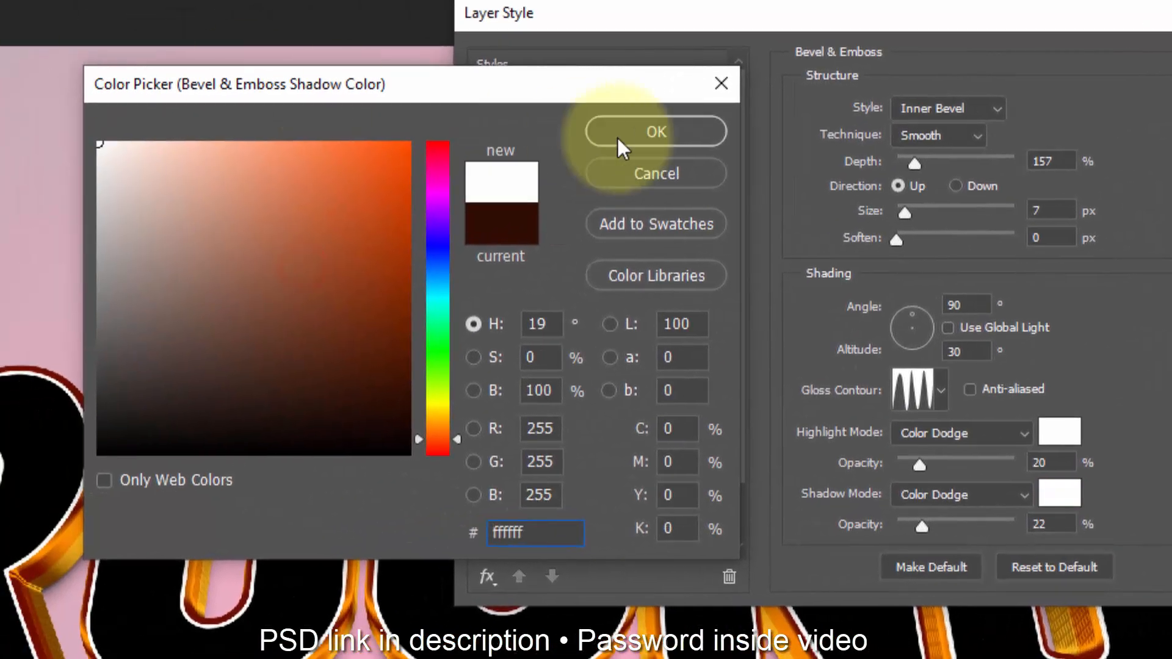
left_click(662, 133)
left_click(755, 546)
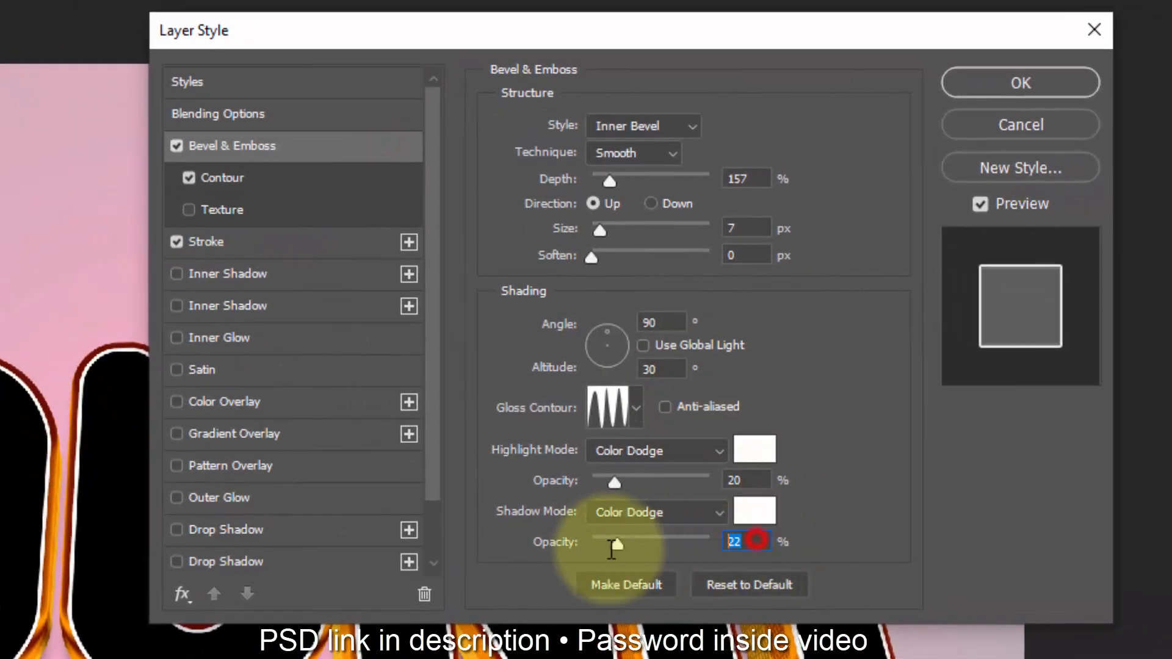
type("58")
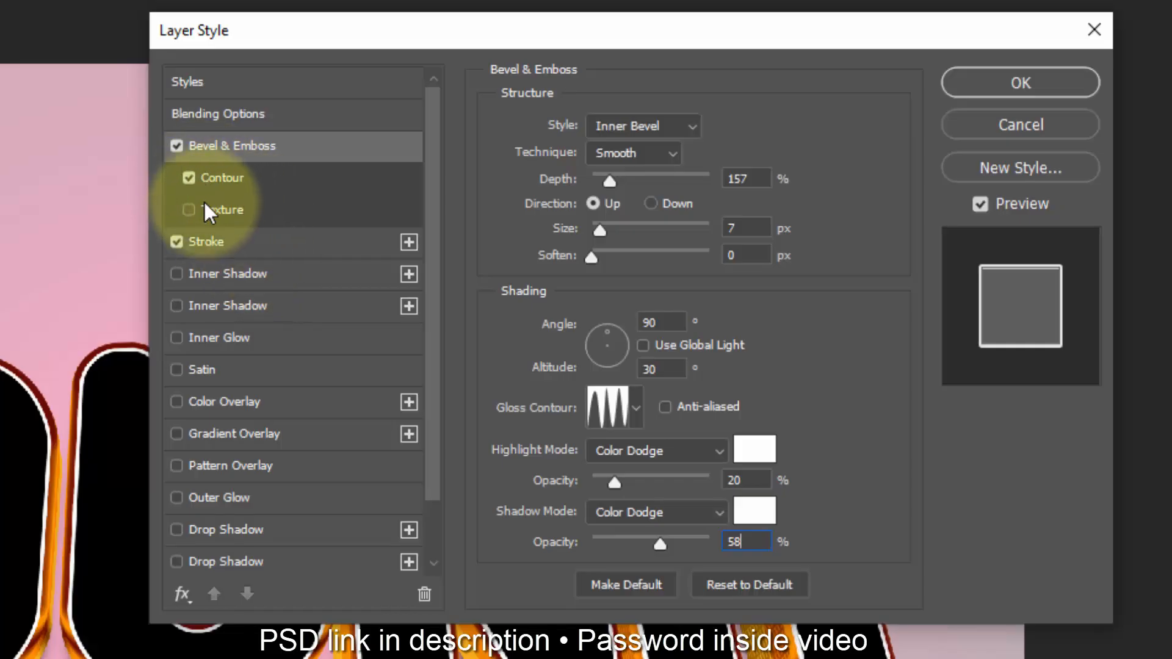
Step: Enable Color Overlay on the Surface copy and set its colour to grey b6b6b6
left_click(236, 402)
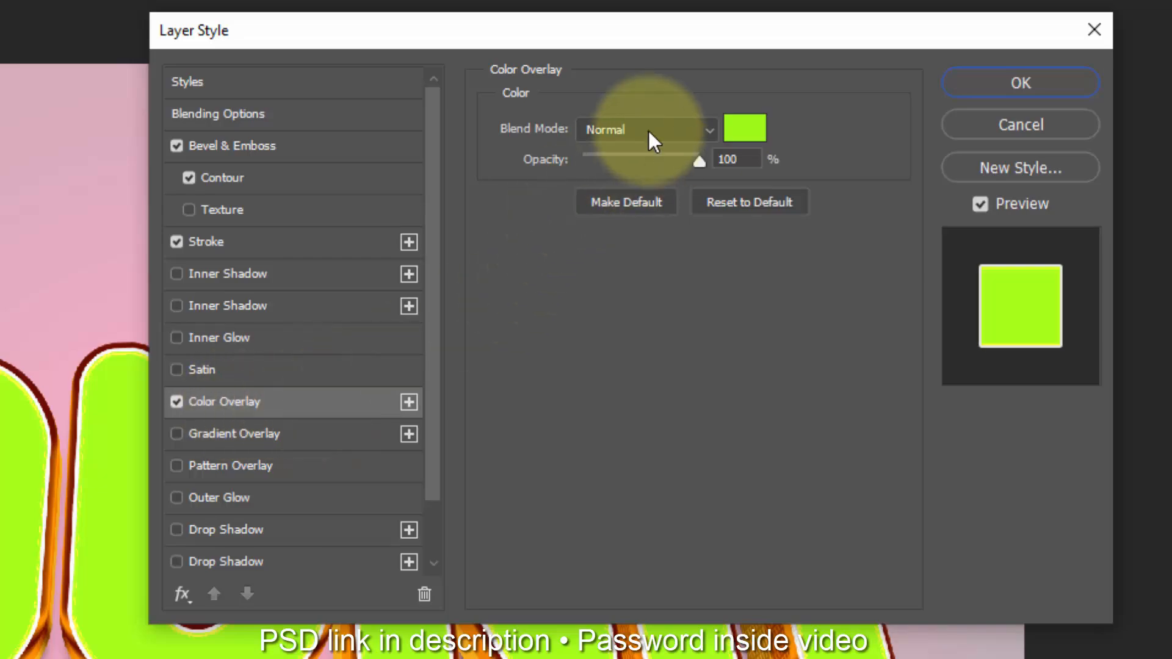
left_click(757, 139)
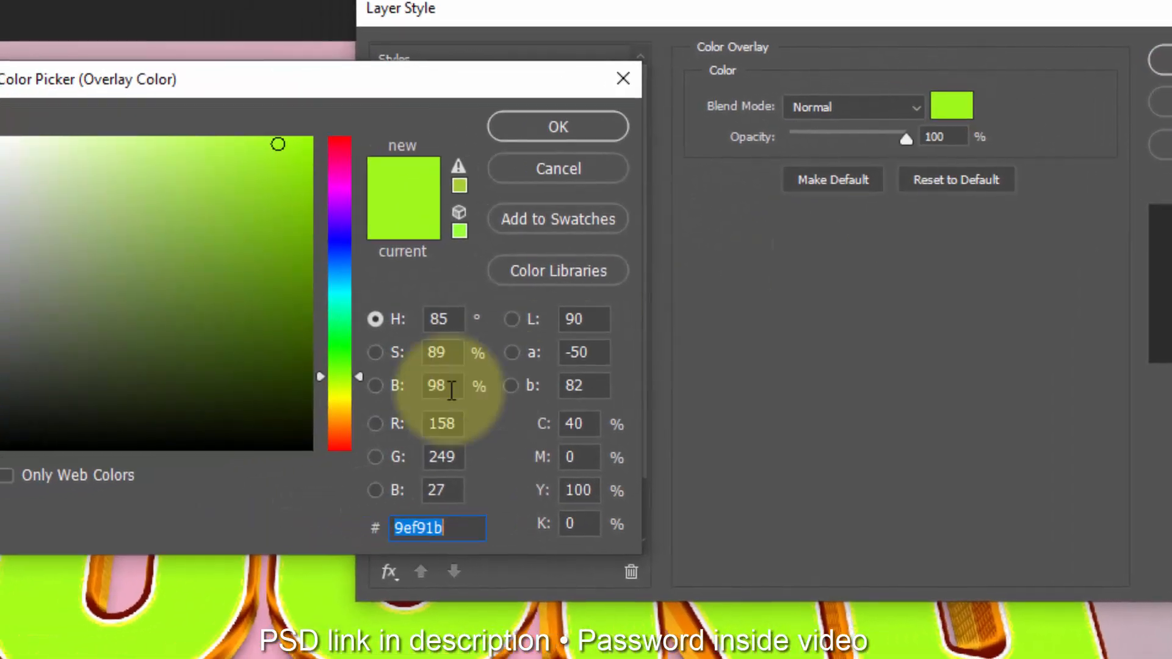
type("b6b6b")
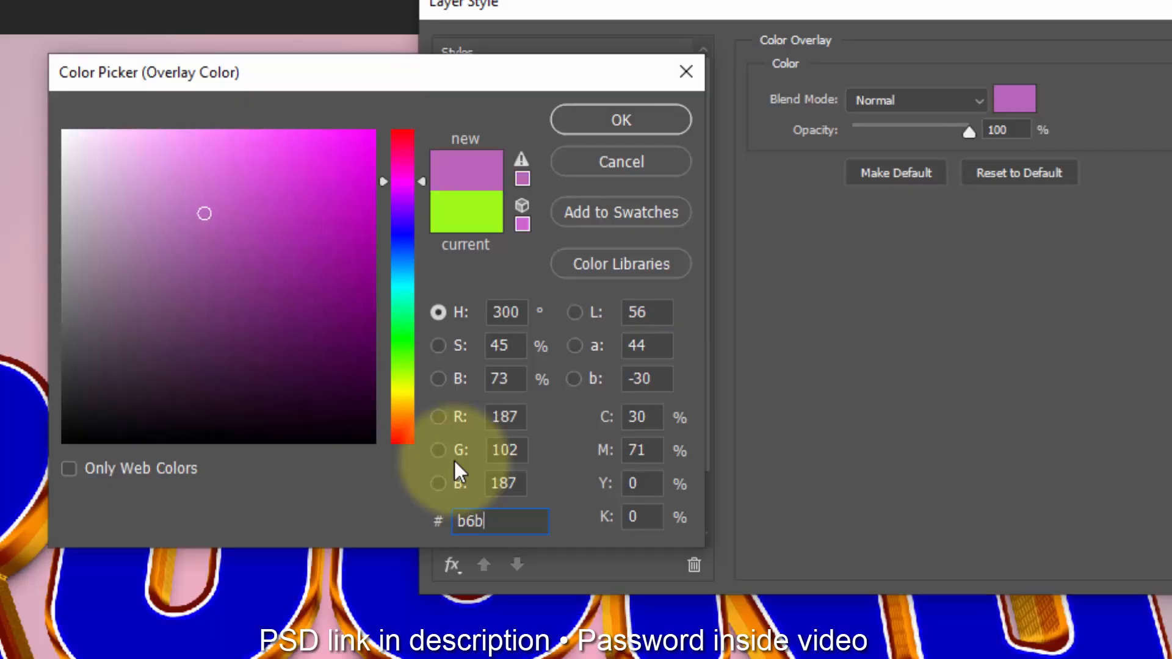
type("6")
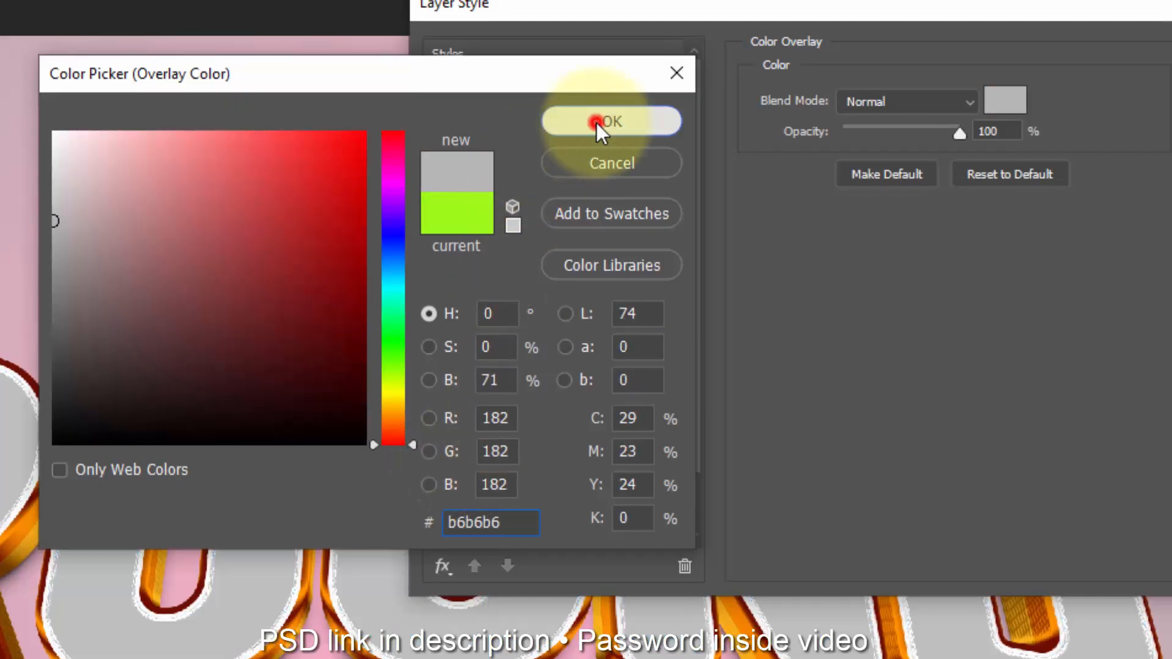
left_click(610, 120)
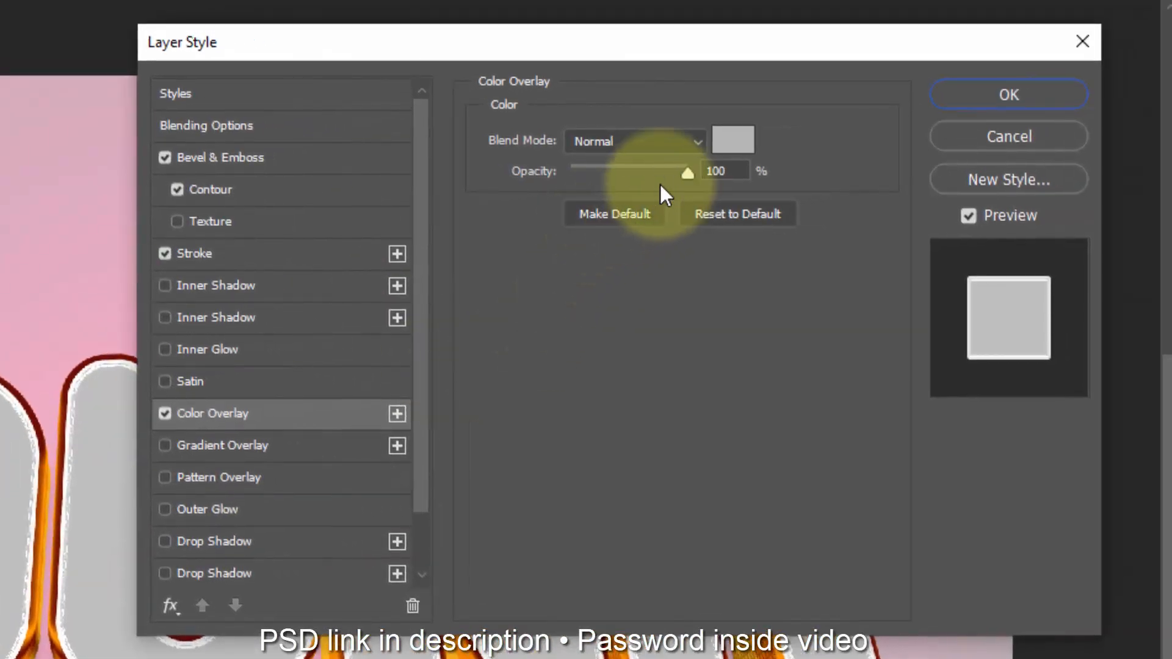
Step: Enable Gradient Overlay on the Surface copy and load the basic Black, White gradient preset for editing
left_click(306, 446)
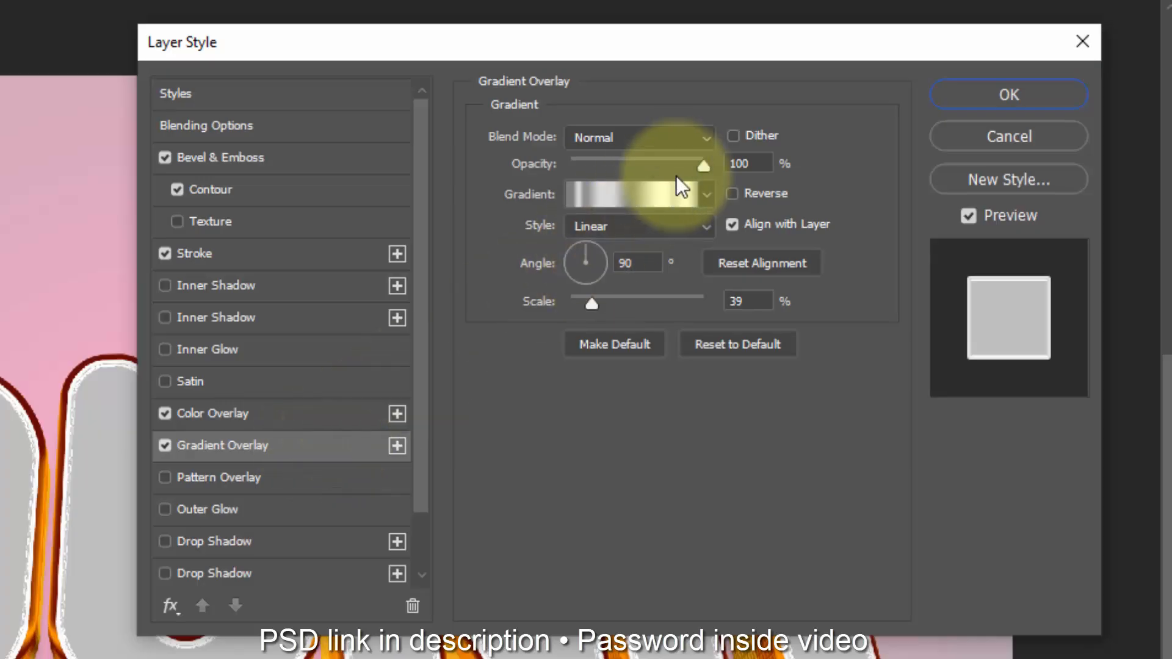
left_click(624, 195)
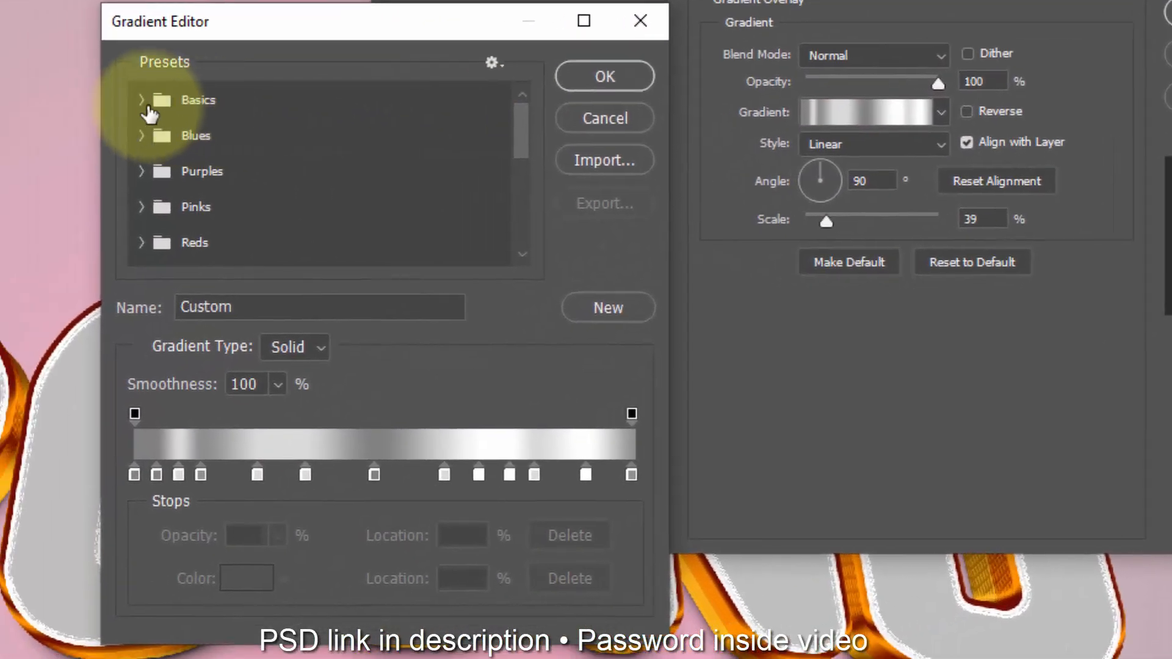
left_click(142, 99)
left_click(250, 138)
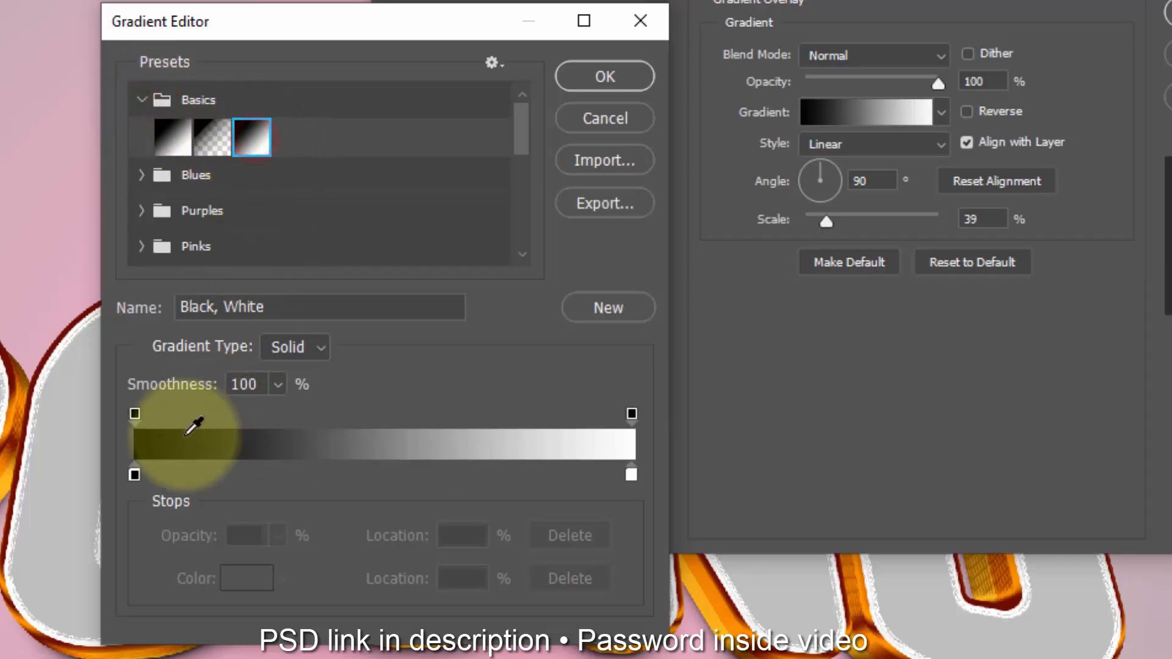
Step: Change the gradient's colour stop at 0% to dark purple 2e0b5a
left_click(135, 475)
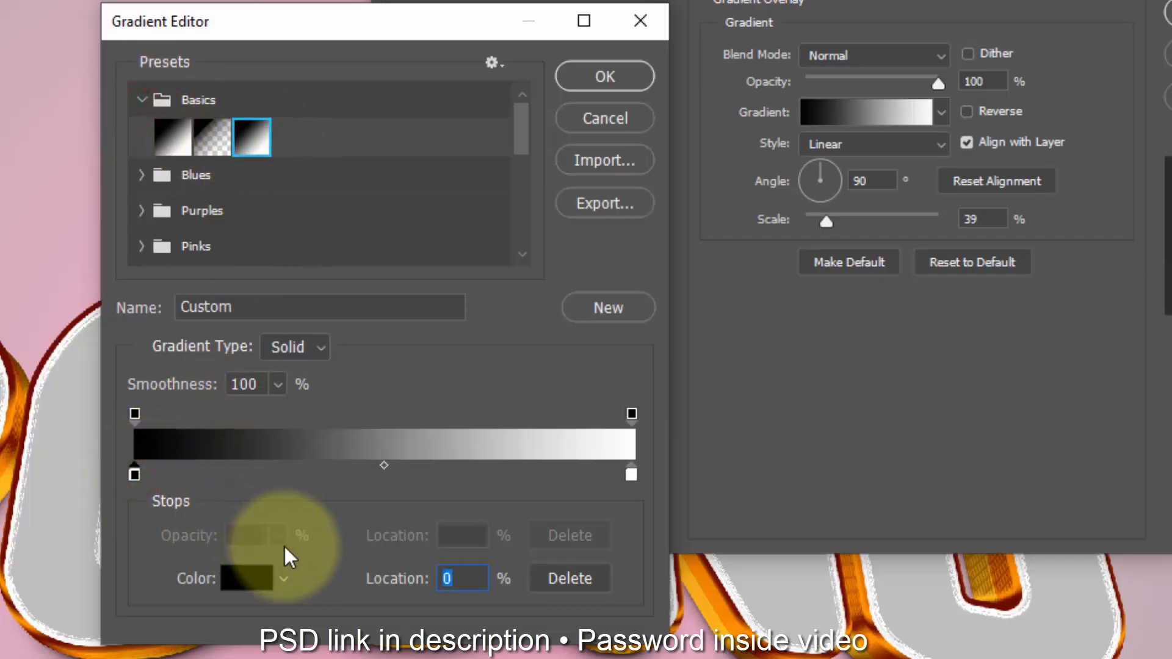
left_click(253, 578)
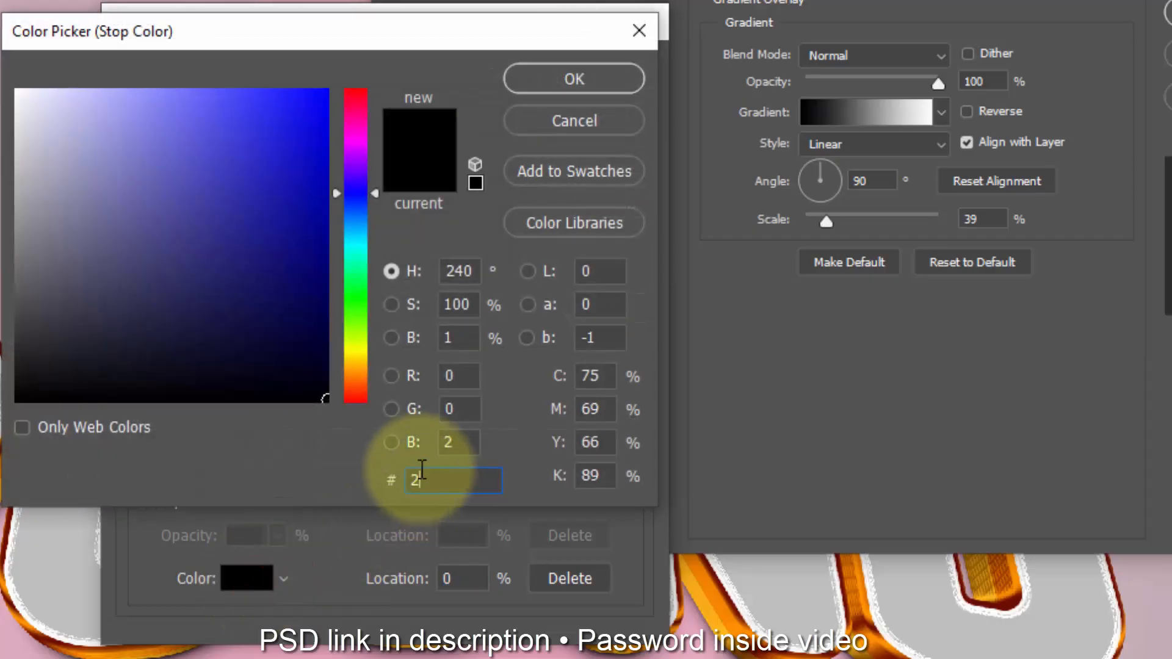
type("2e0")
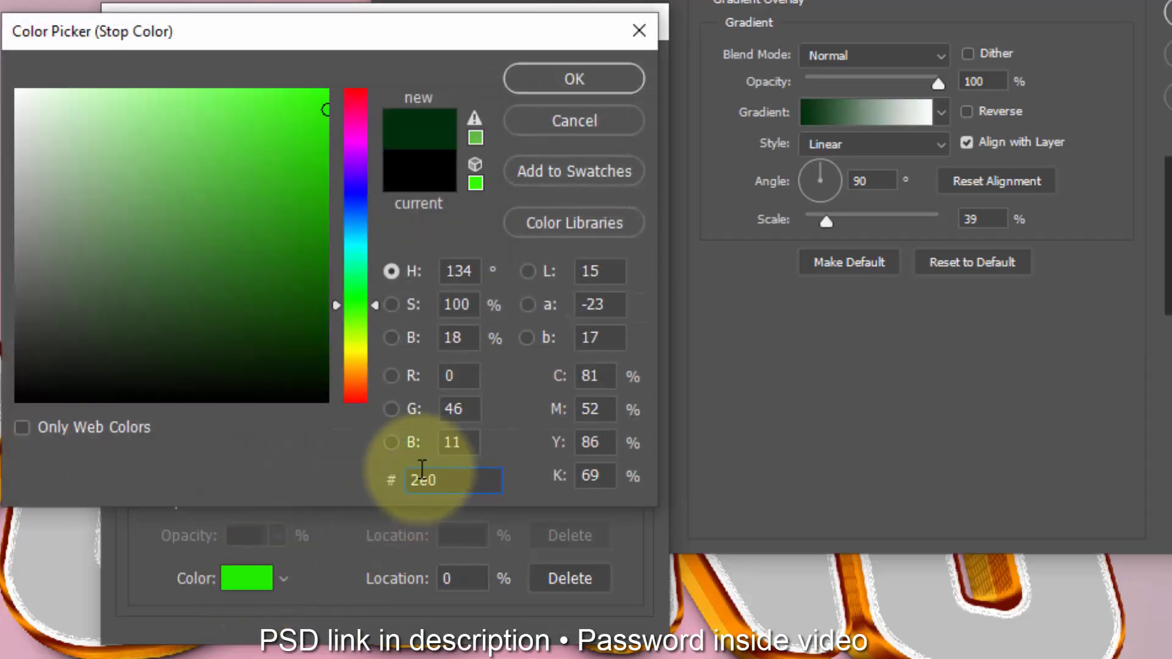
type("b5a")
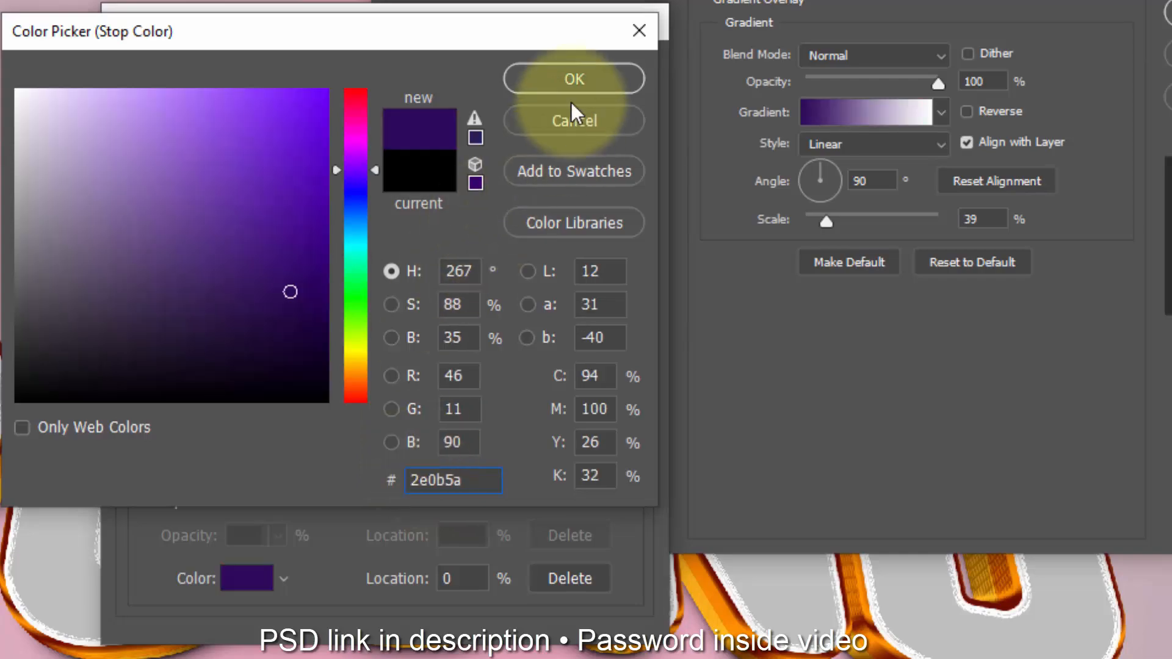
left_click(573, 77)
Step: Change the gradient's colour stop at 100% to purple 7f0092
left_click(632, 475)
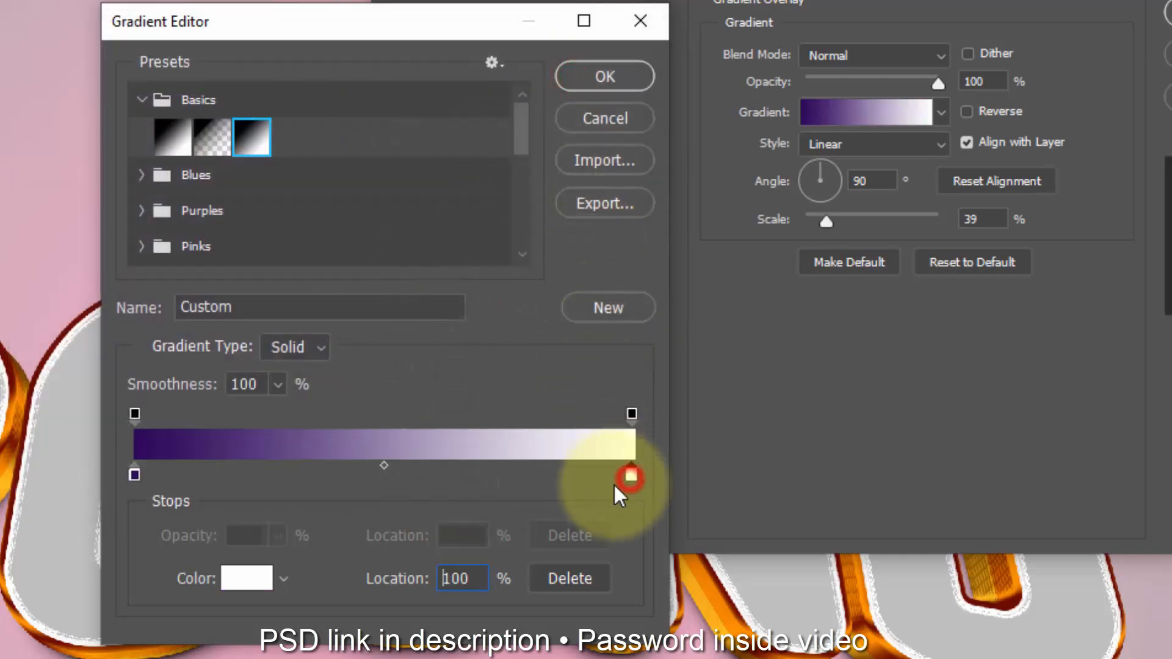
left_click(234, 579)
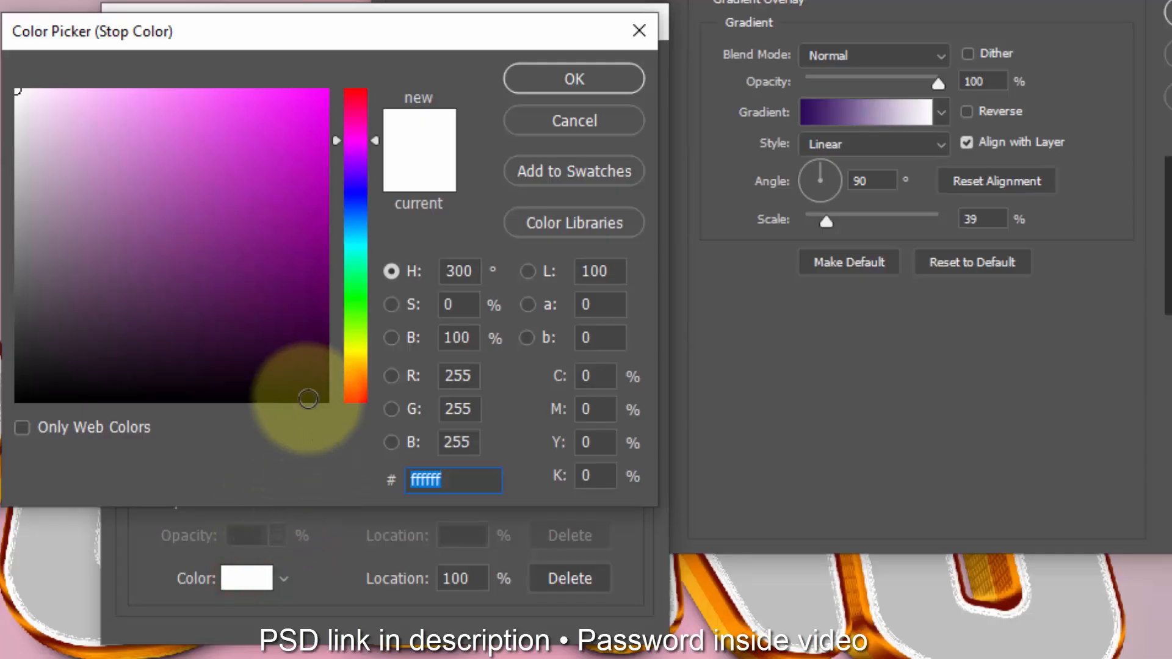
type("7f0092")
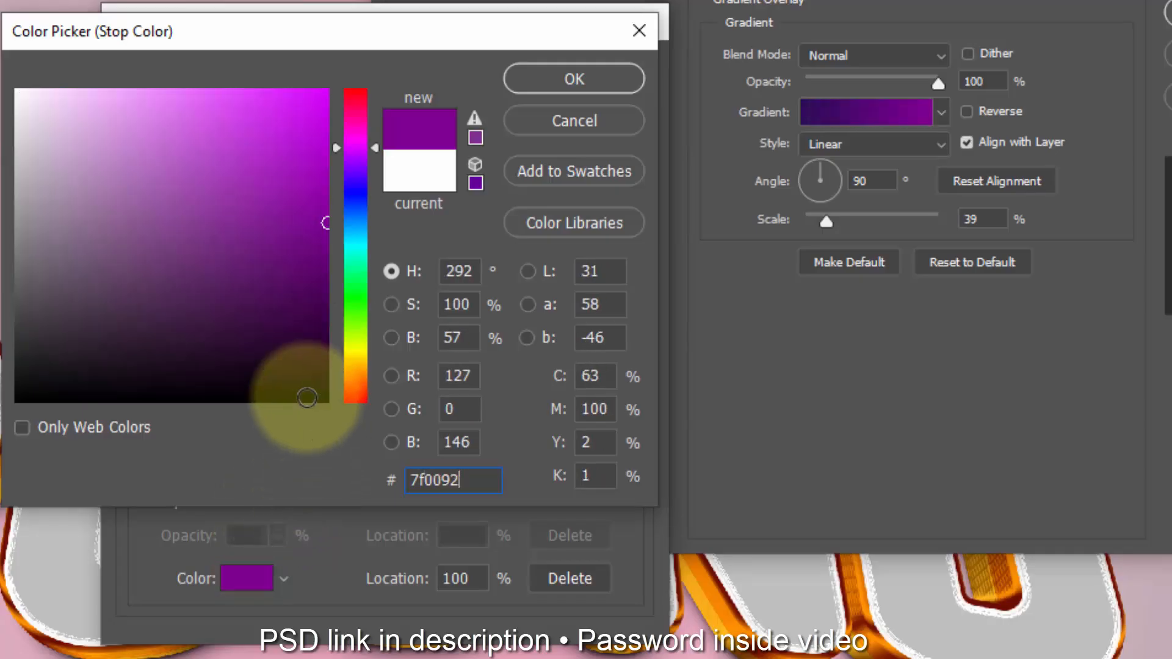
Step: Accept the purple gradient for the Surface copy's Gradient Overlay, set its scale to 70%, and apply the layer style
left_click(546, 78)
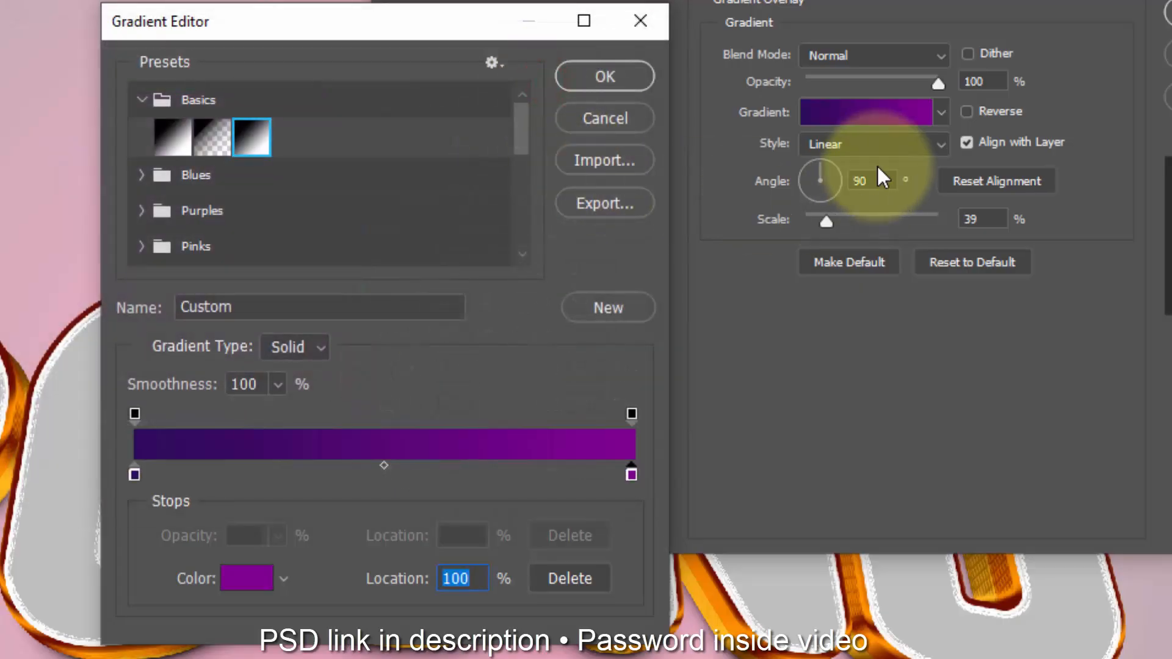
left_click(979, 221)
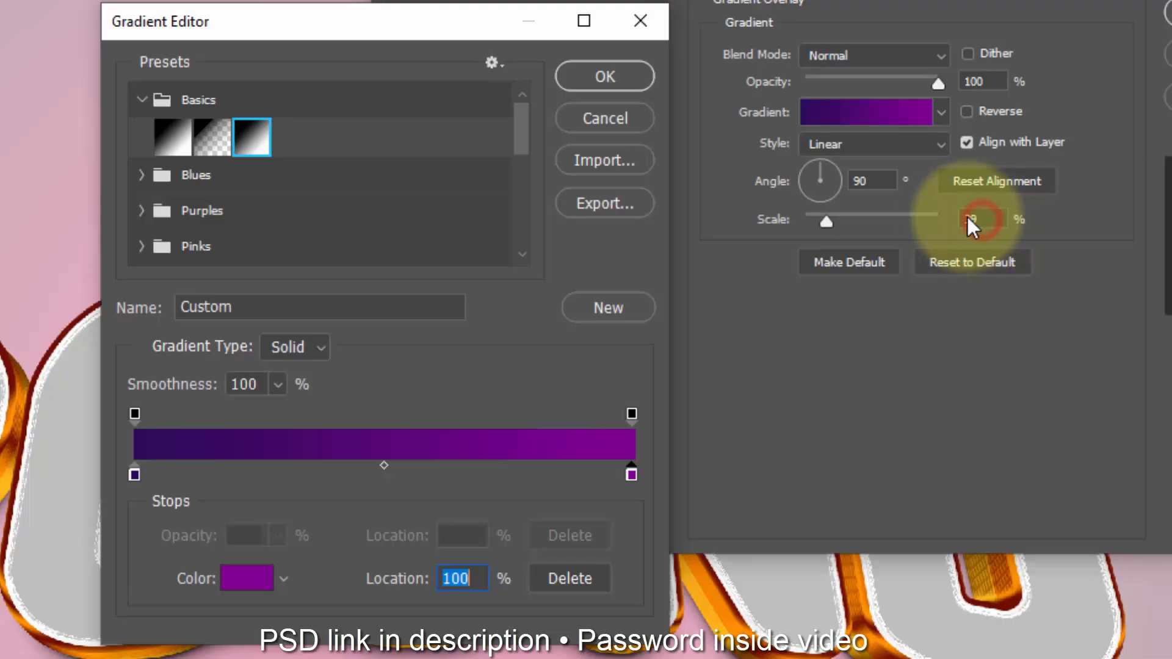
left_click(605, 75)
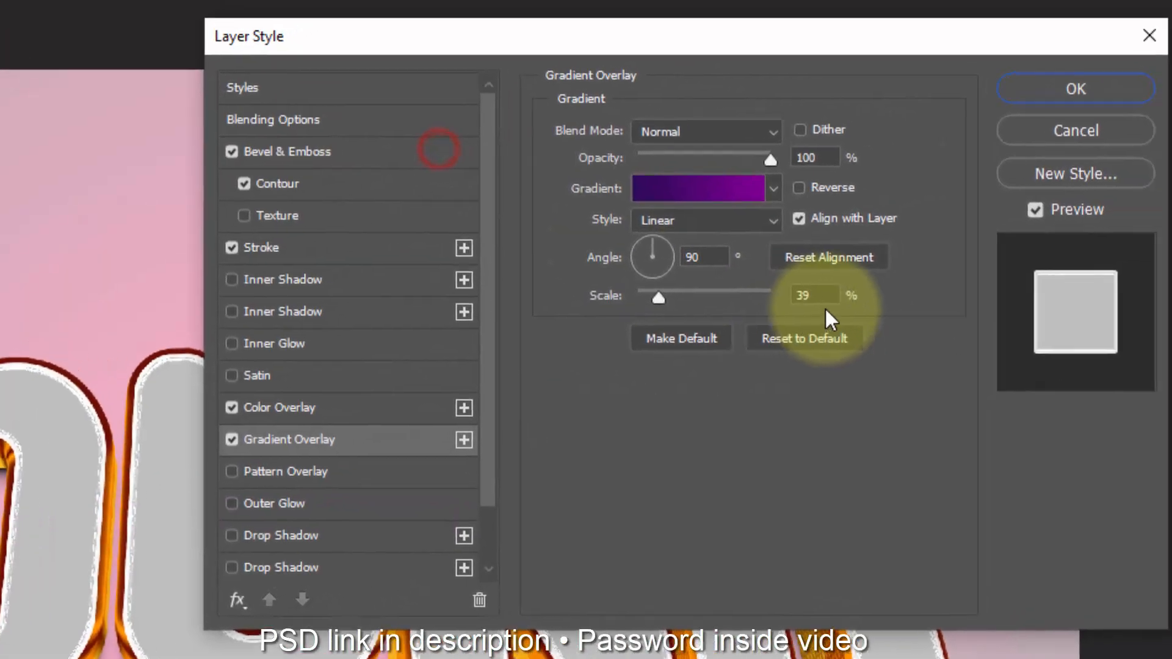
type("70")
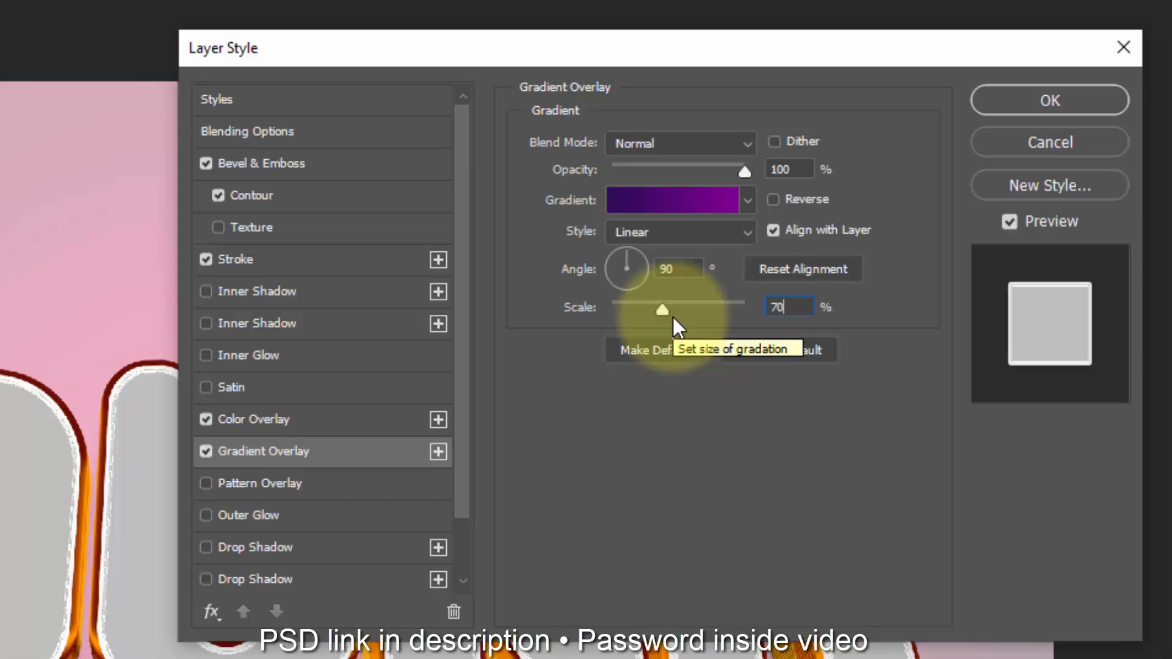
left_click(1012, 100)
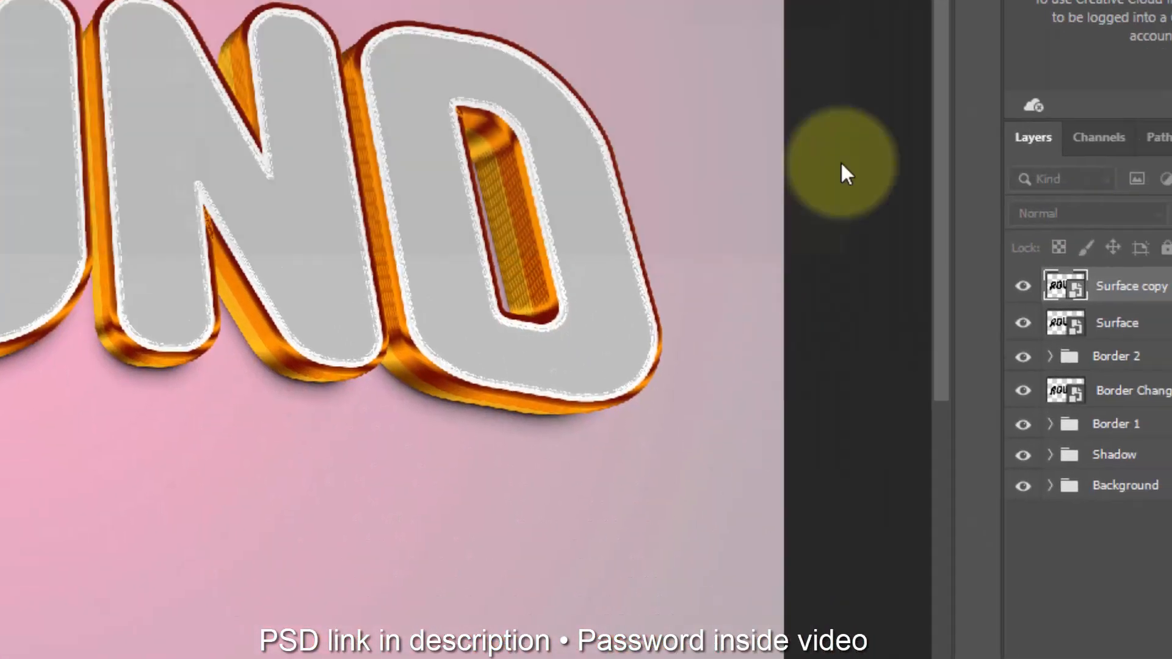
Step: Duplicate the Surface copy layer with the last transform repeated, and set the new duplicate's fill opacity to 0%
key("ctrl+shift+alt+t")
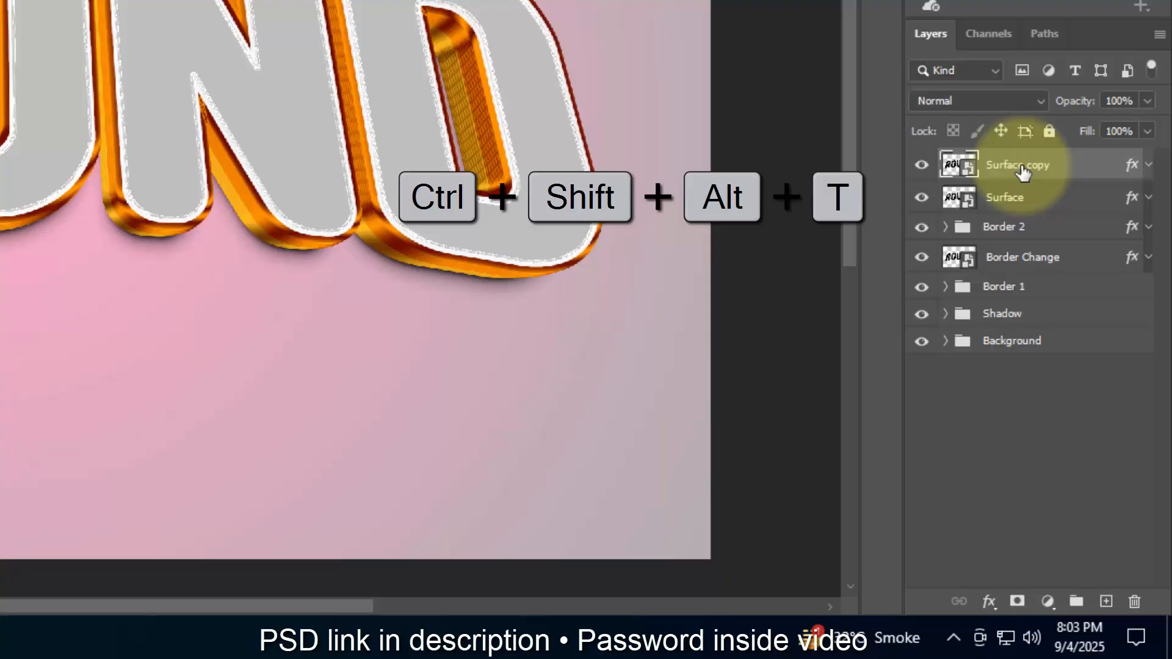
double_click(1130, 176)
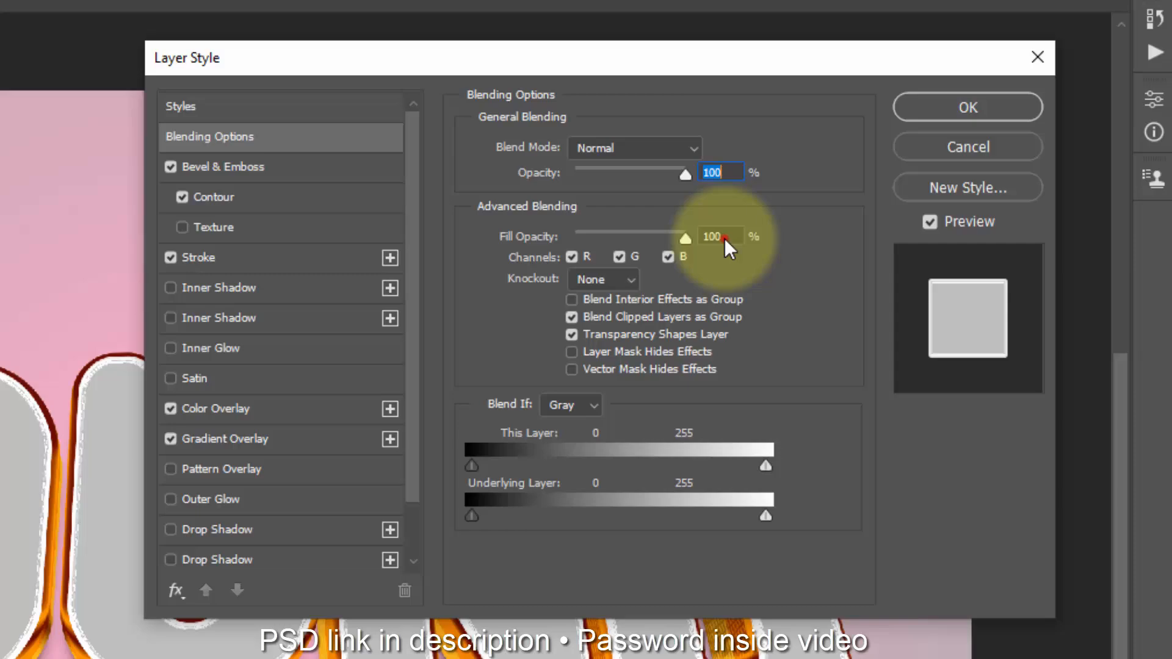
double_click(724, 236)
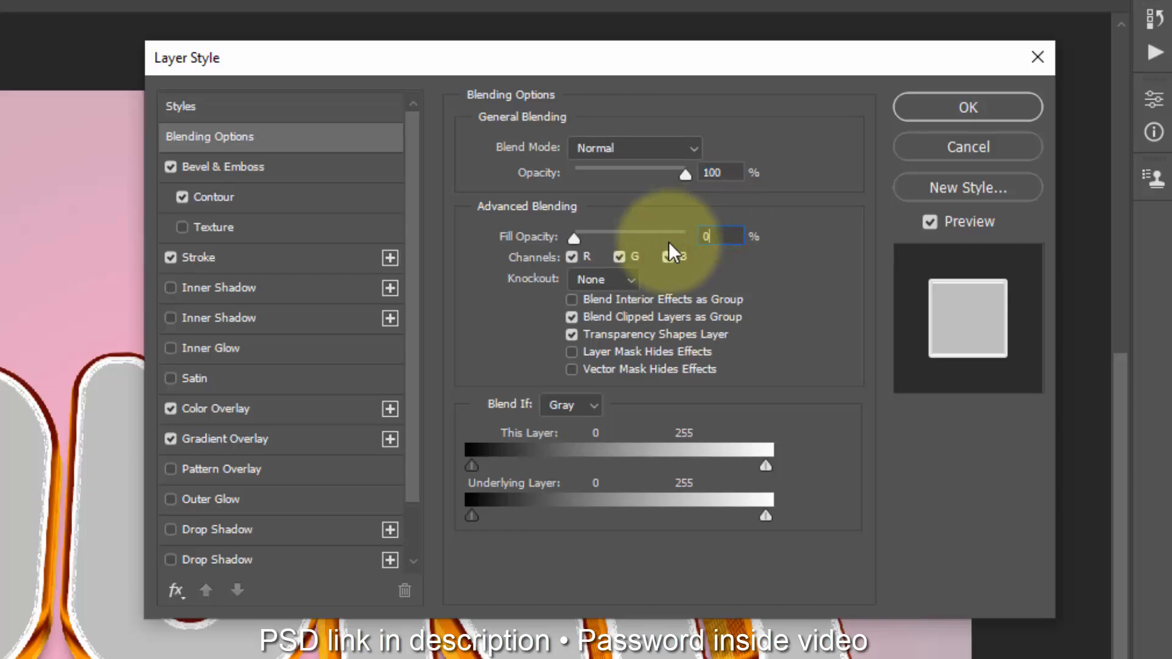
Step: Open the Bevel & Emboss settings of the new duplicate layer
left_click(292, 168)
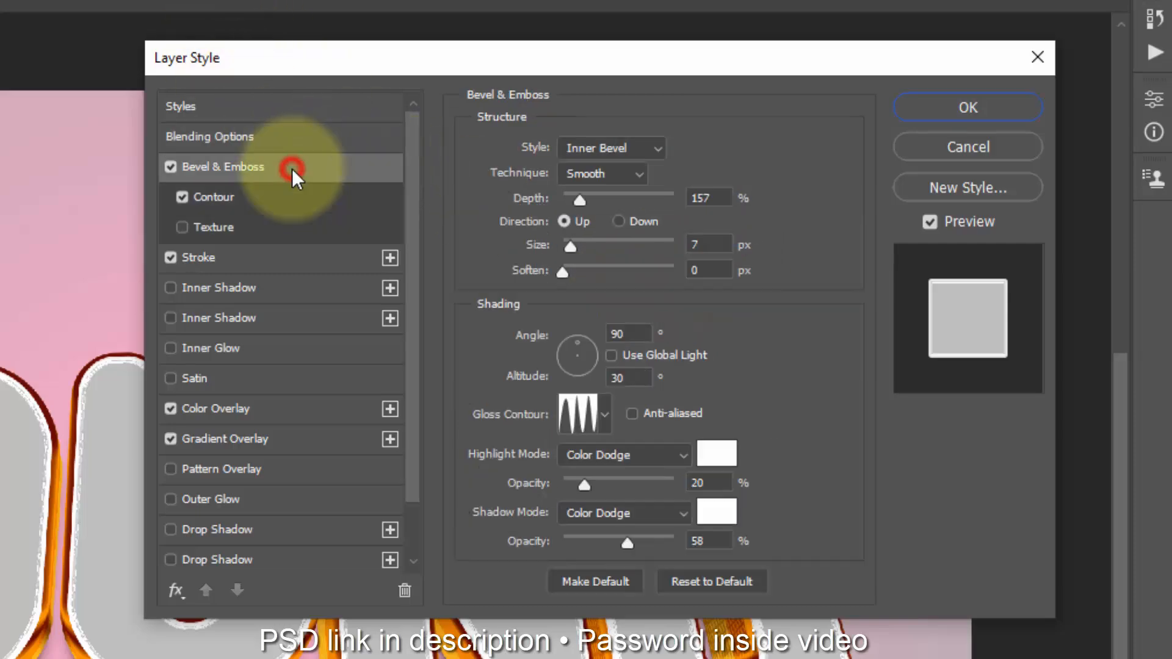
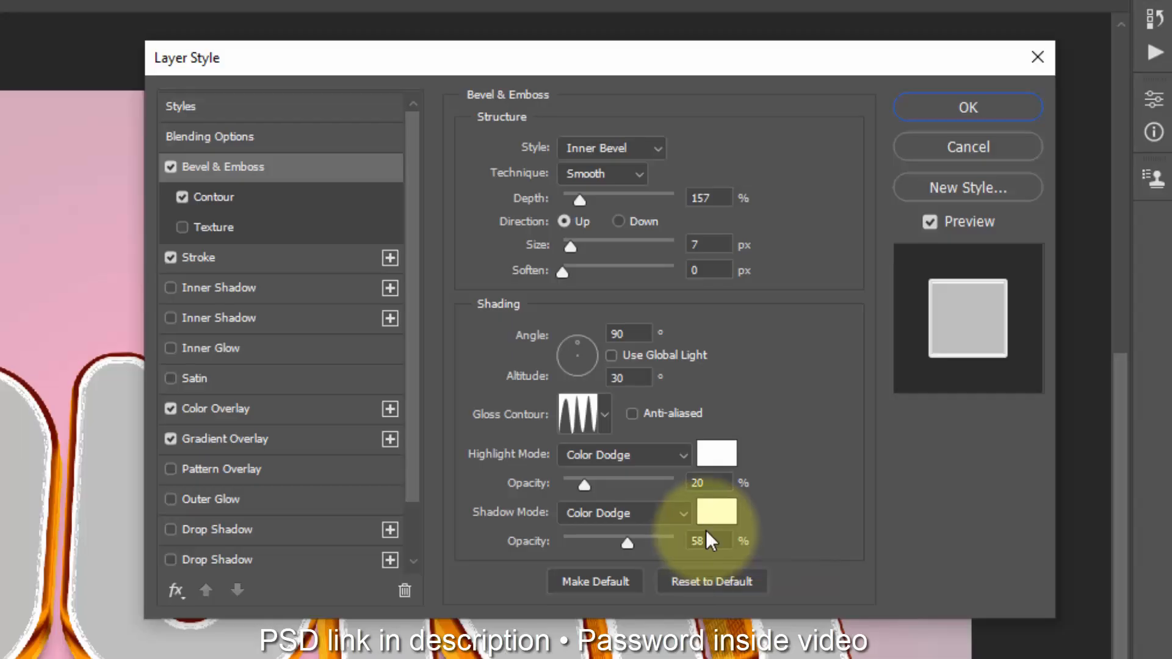
Step: Turn off the bevel's Contour and enable Texture with the yellow Grass pattern at 75% scale and +18% depth
left_click_drag(711, 545, 663, 556)
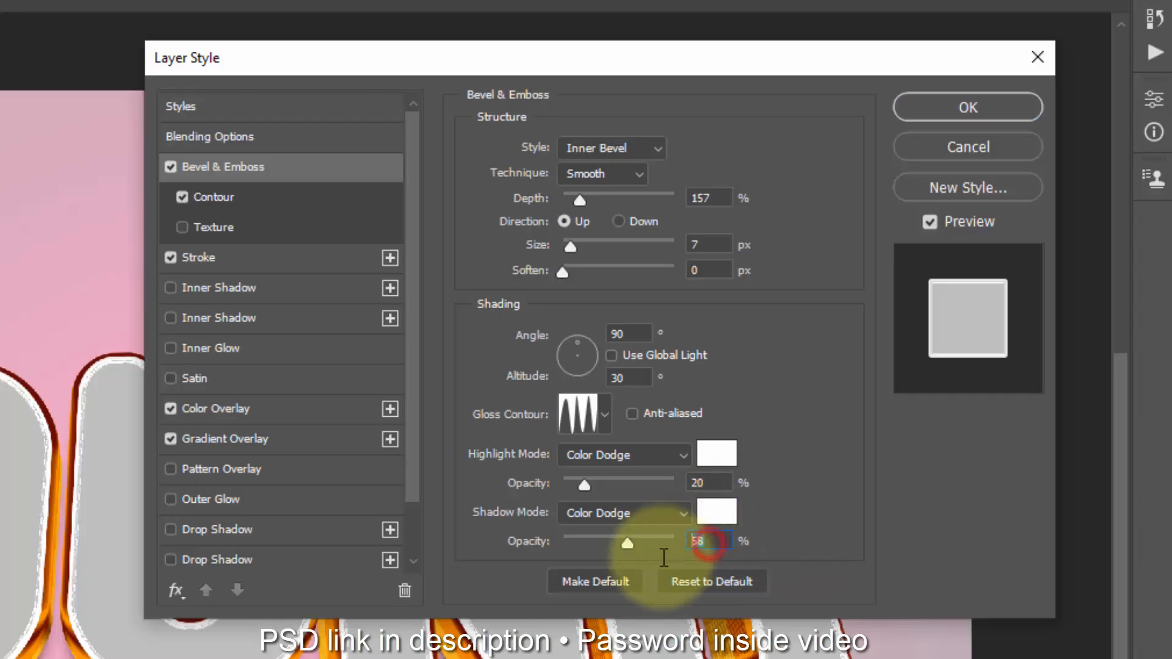
left_click(183, 195)
left_click(221, 226)
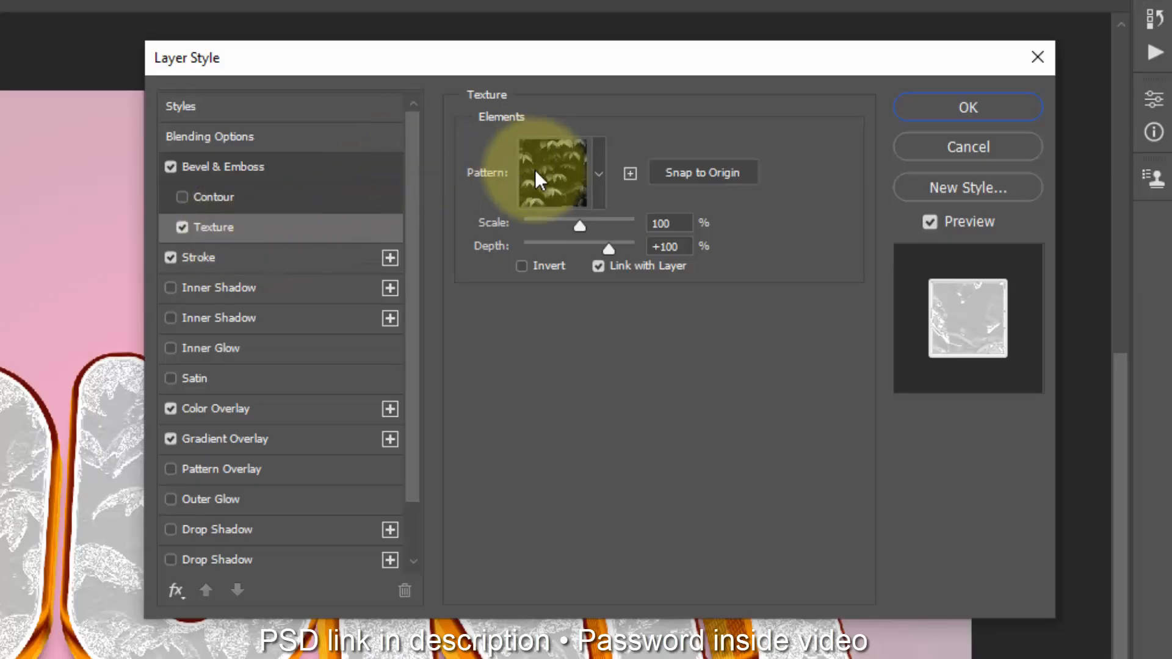
left_click(588, 172)
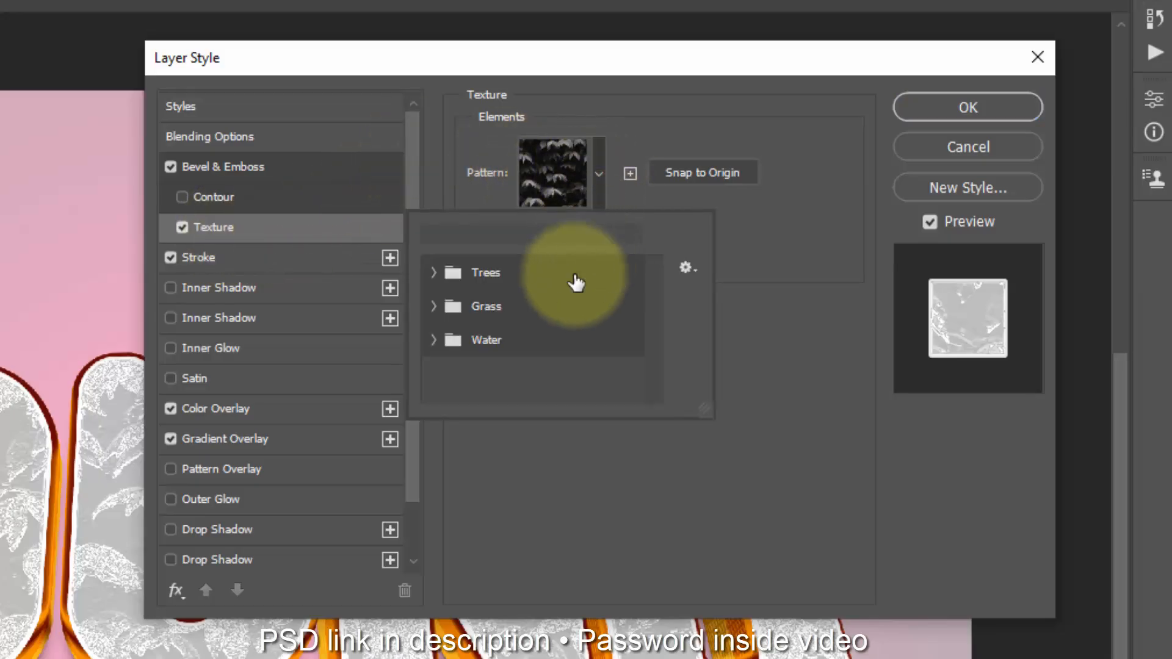
left_click(567, 179)
left_click(566, 179)
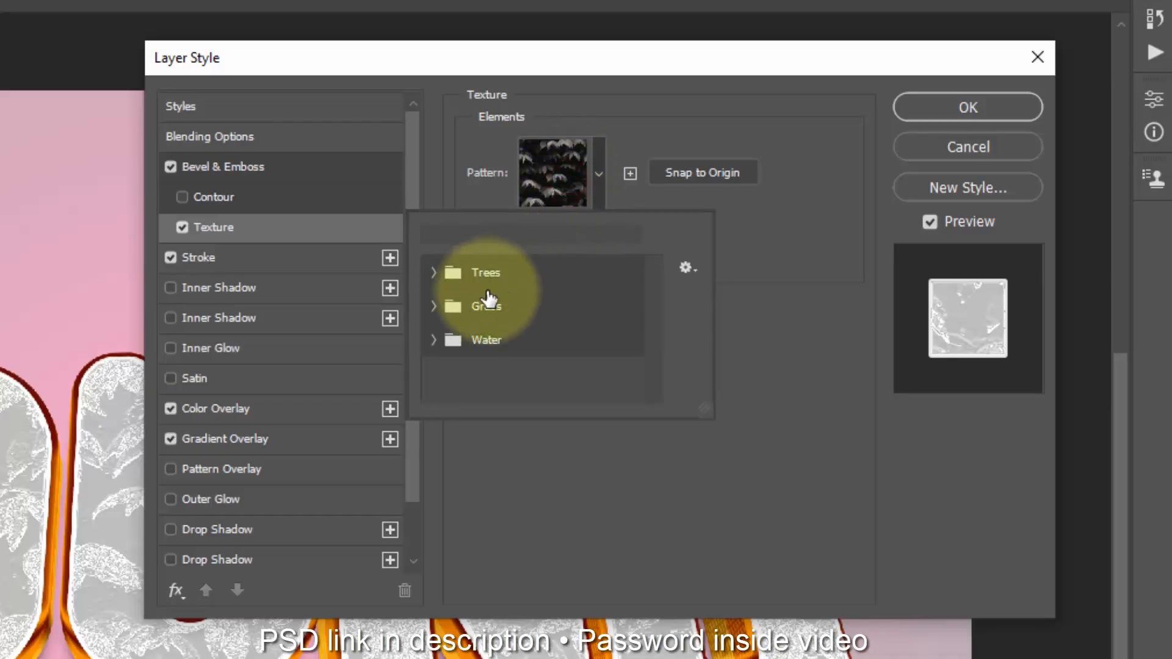
left_click(433, 306)
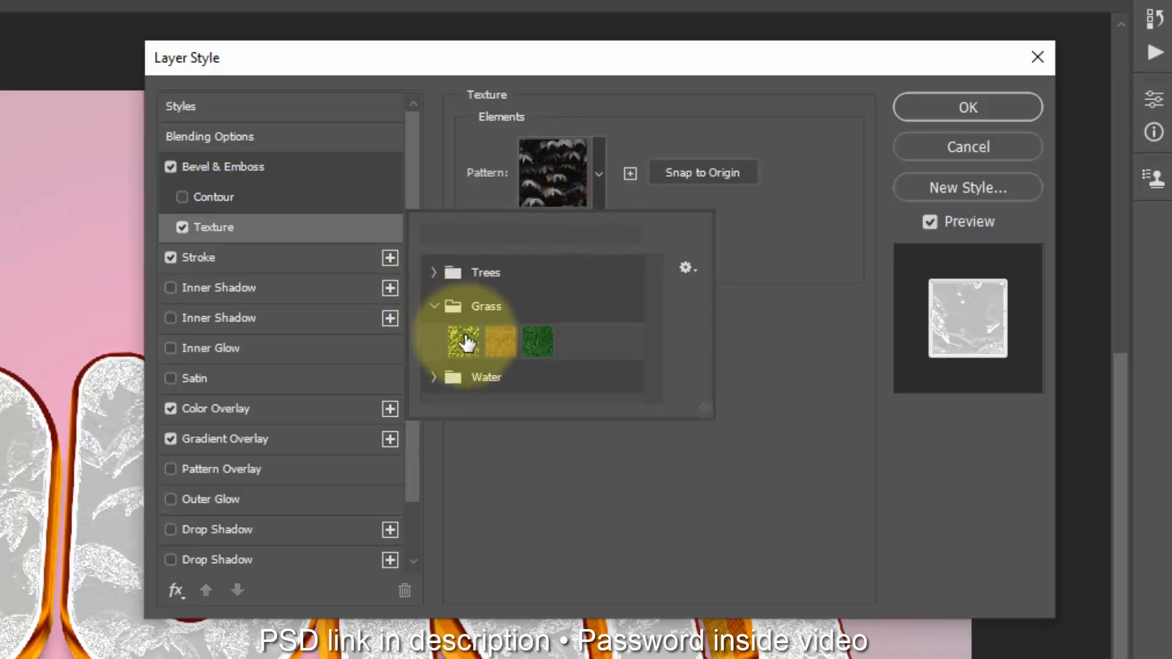
left_click(465, 342)
left_click(438, 379)
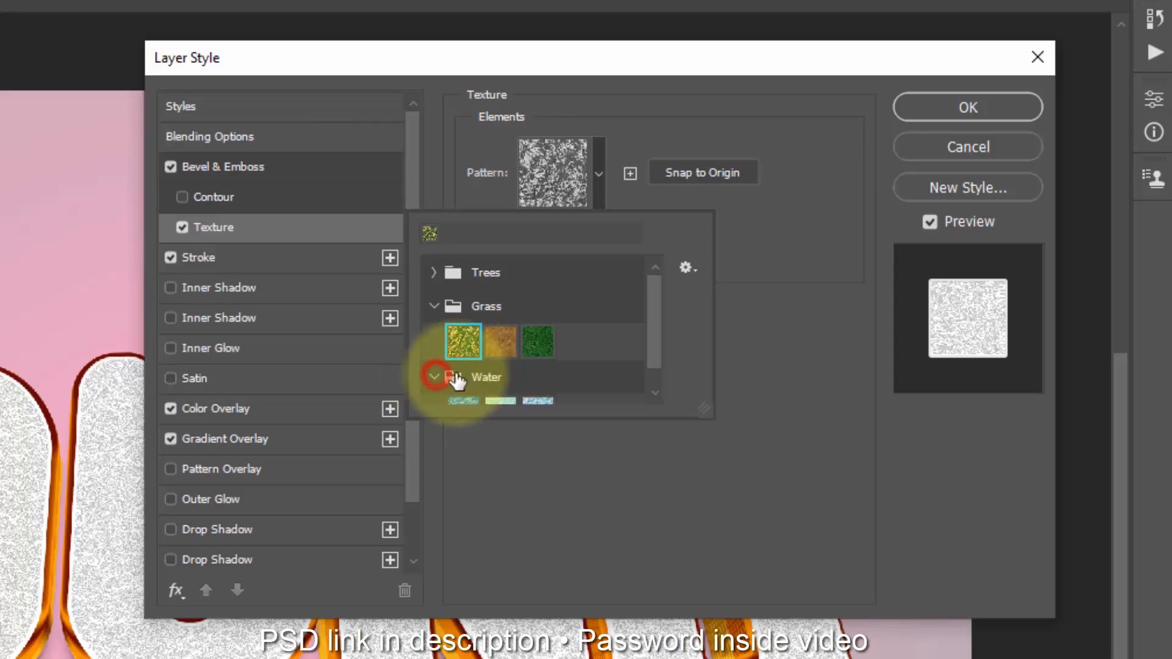
left_click(799, 199)
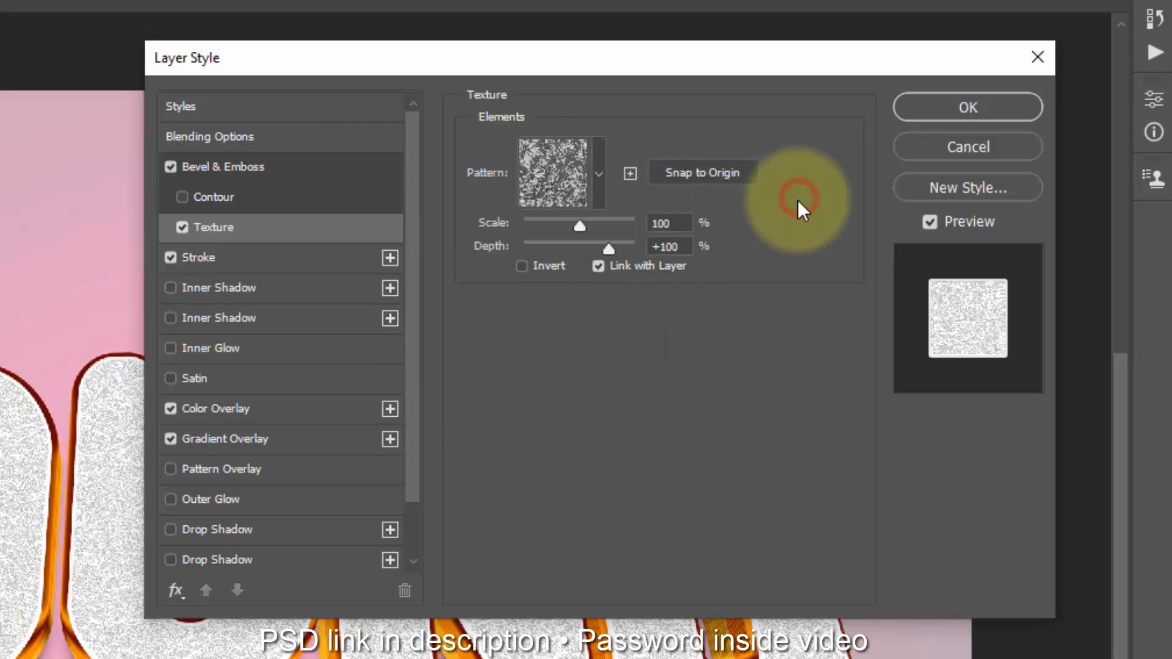
left_click_drag(607, 250, 566, 223)
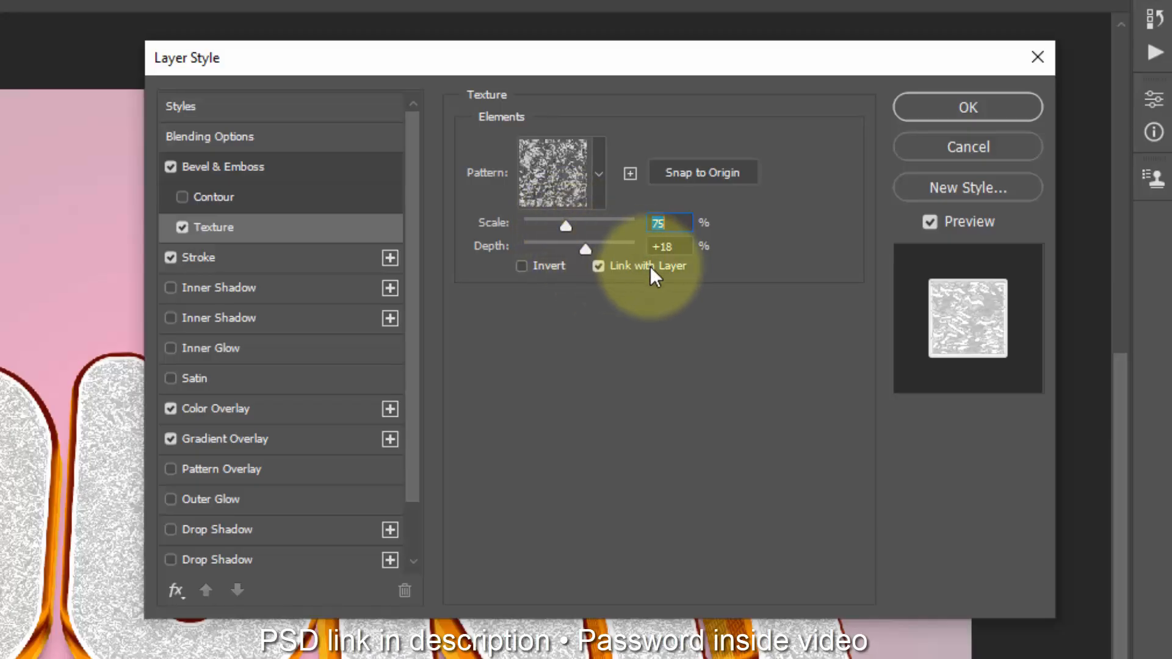
Step: Turn off the layer's Stroke, Color Overlay and Gradient Overlay effects and apply the layer style
left_click(173, 256)
left_click(171, 257)
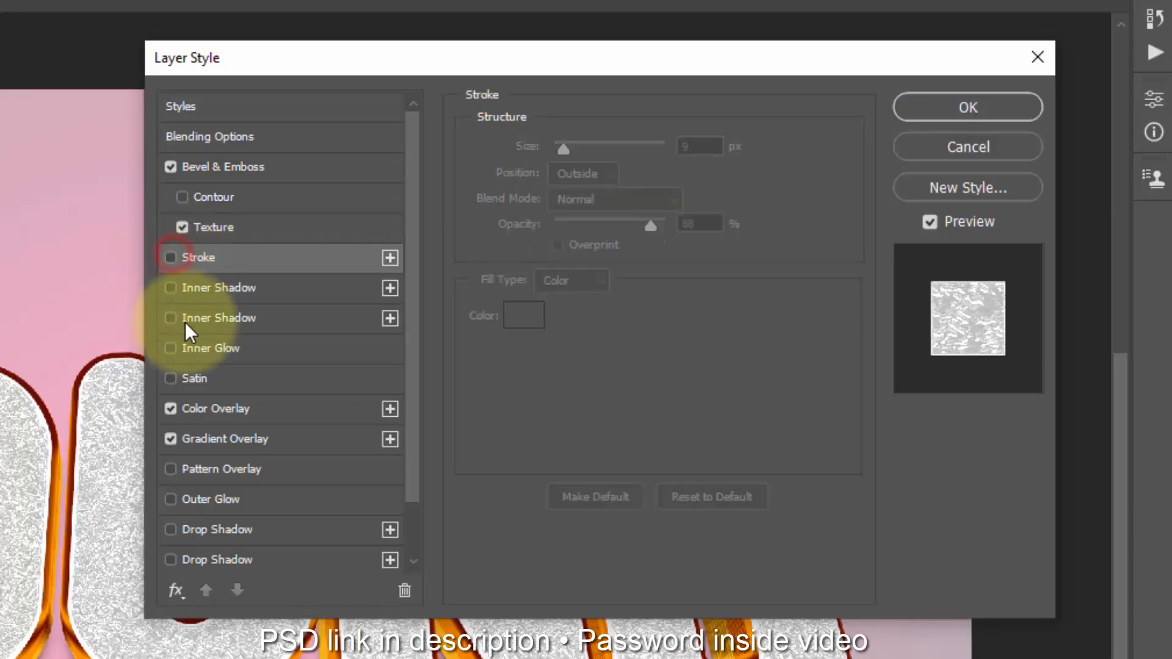
left_click(171, 408)
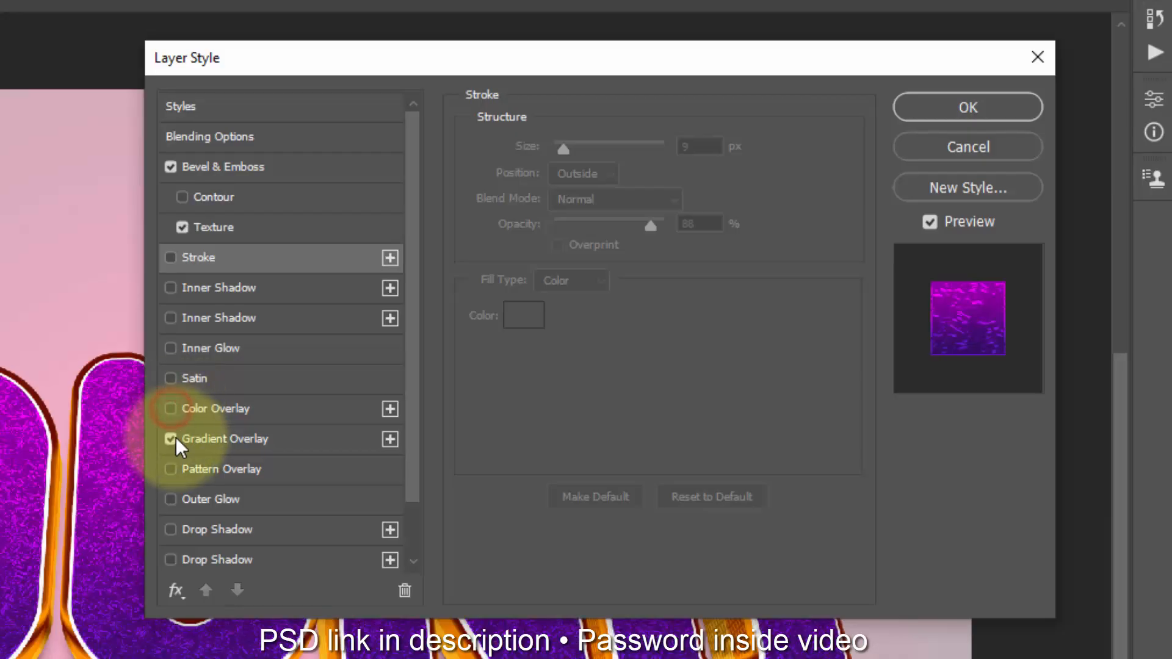
left_click(170, 438)
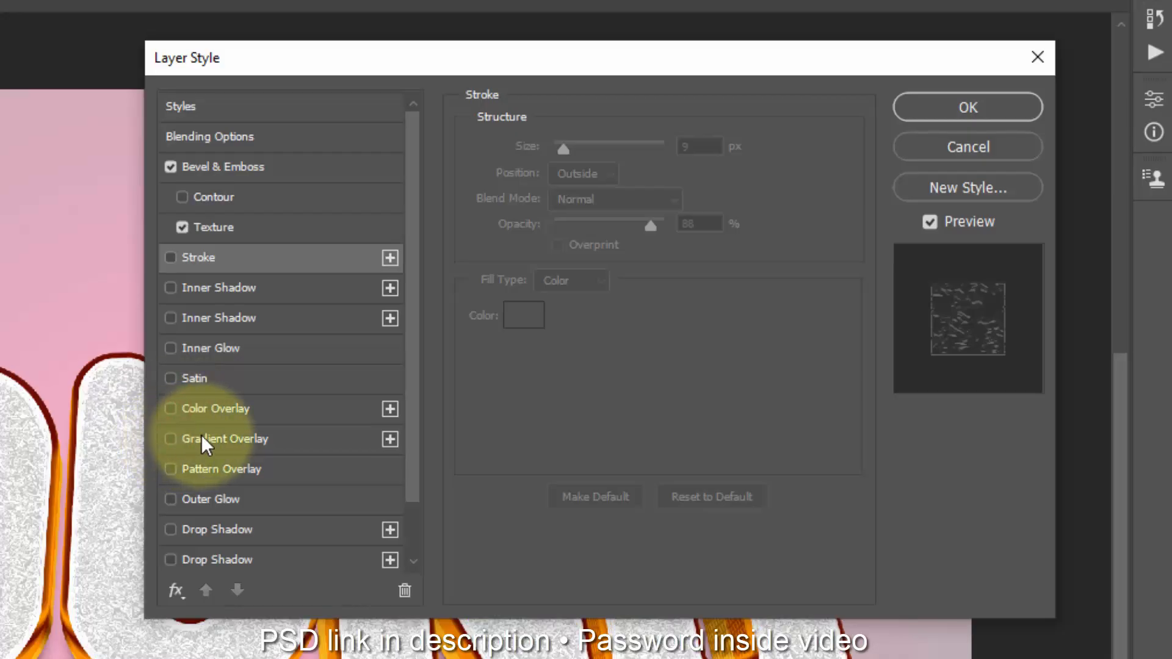
left_click(977, 108)
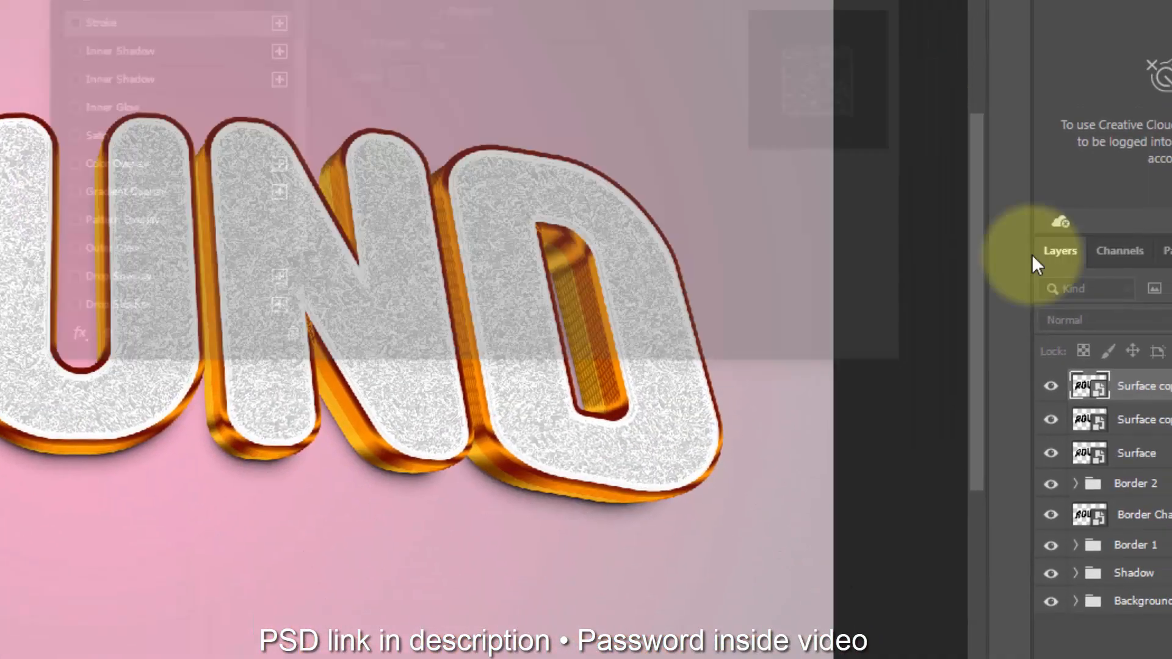
Step: Duplicate the Surface copy 2 layer with the last transform repeated and open the new duplicate's layer style settings
key("ctrl+shift+alt+t")
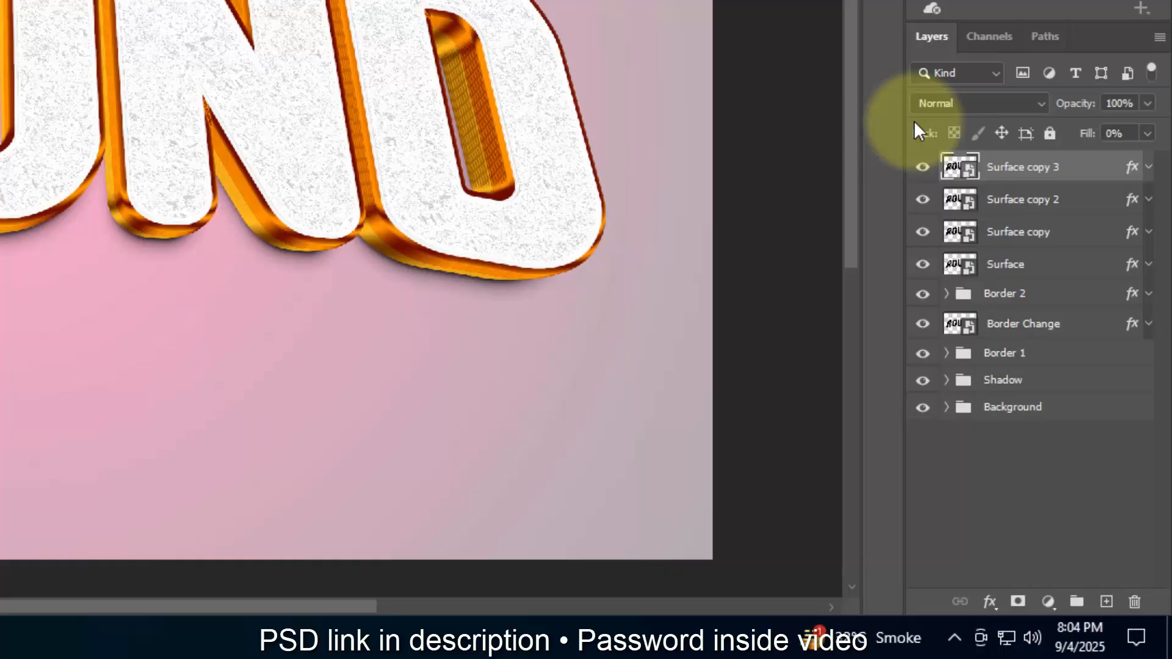
left_click(1133, 168)
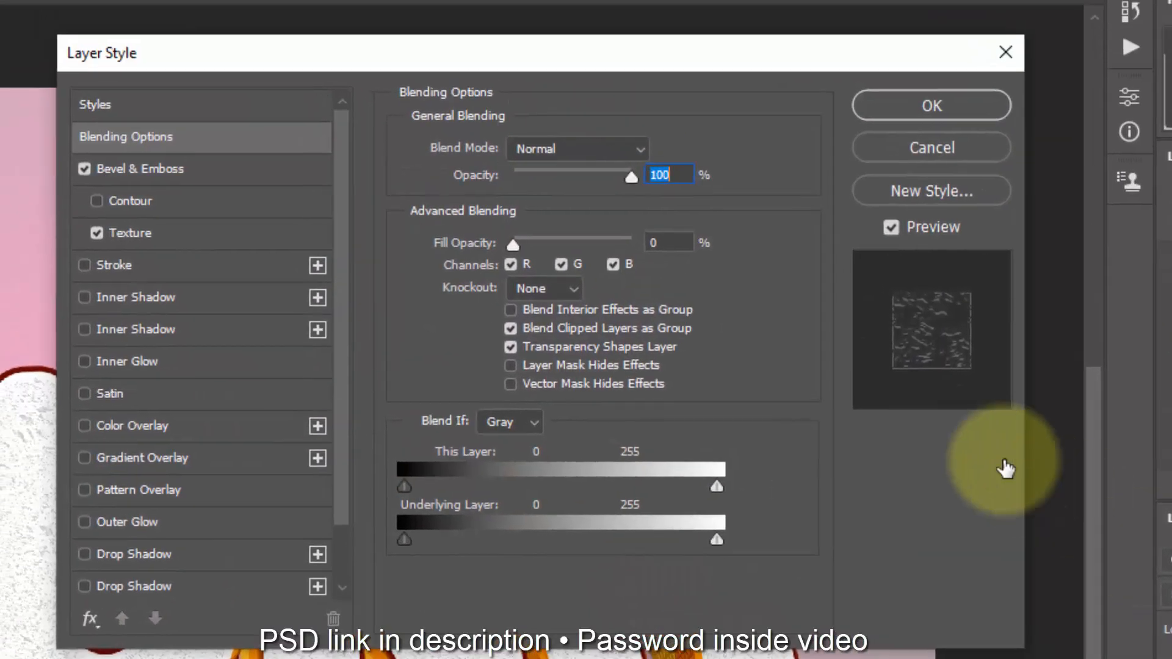
left_click_drag(678, 242, 644, 241)
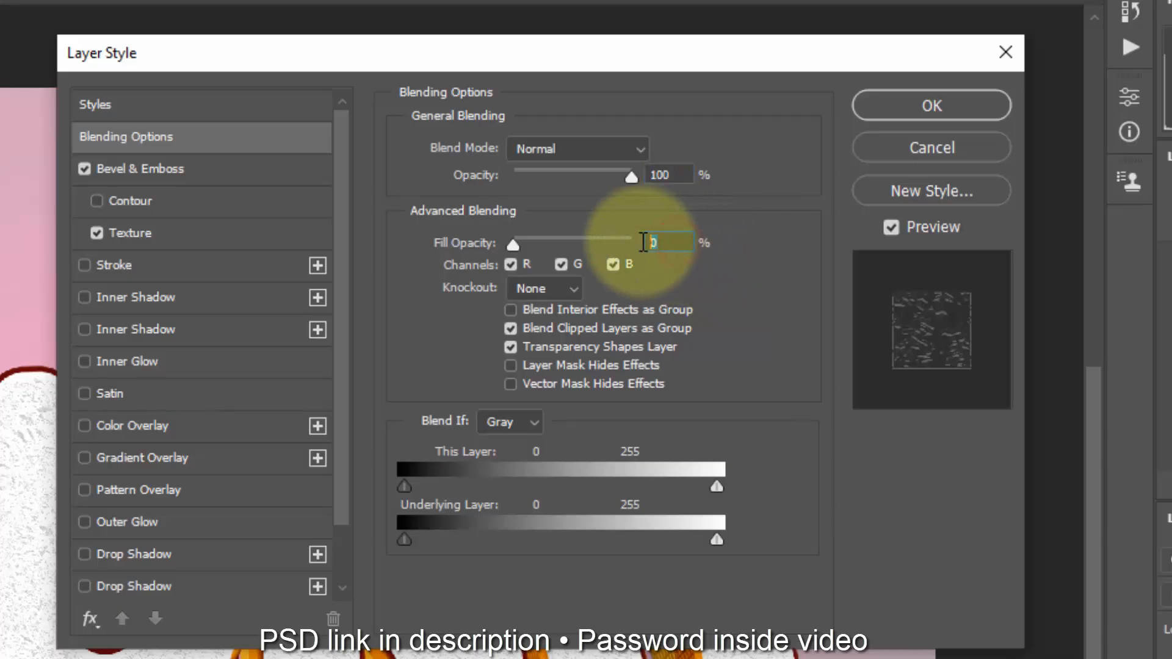
Step: Set the duplicate's Bevel & Emboss depth to 512%, size to 18 px and soften to 3 px
left_click(221, 167)
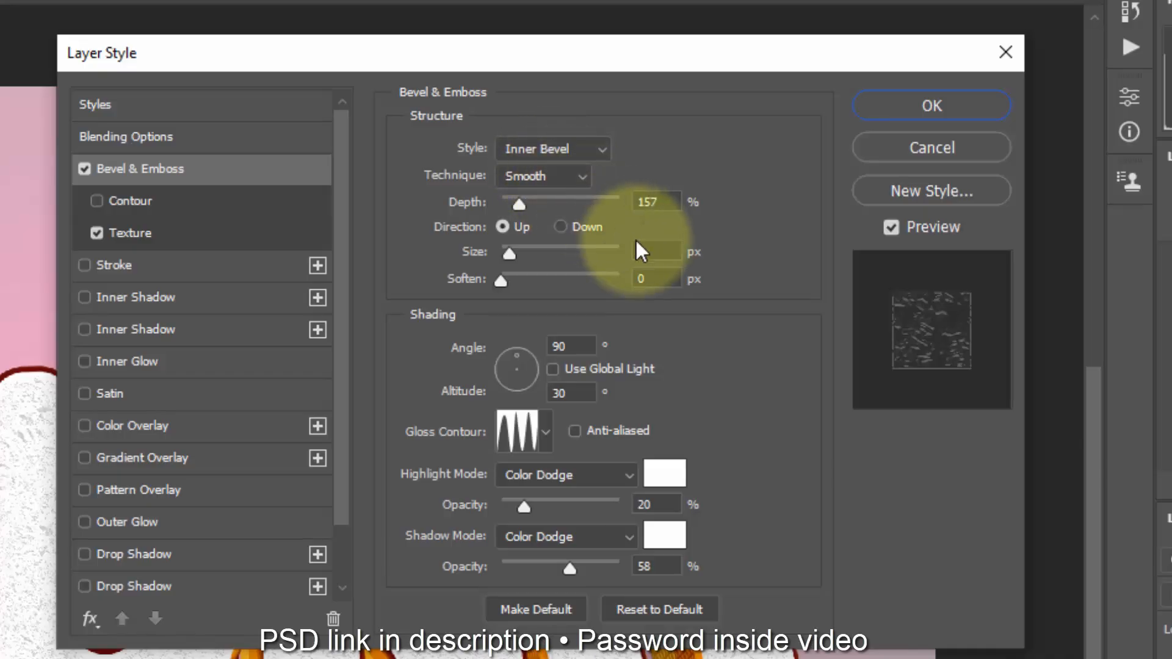
double_click(656, 202)
type("512")
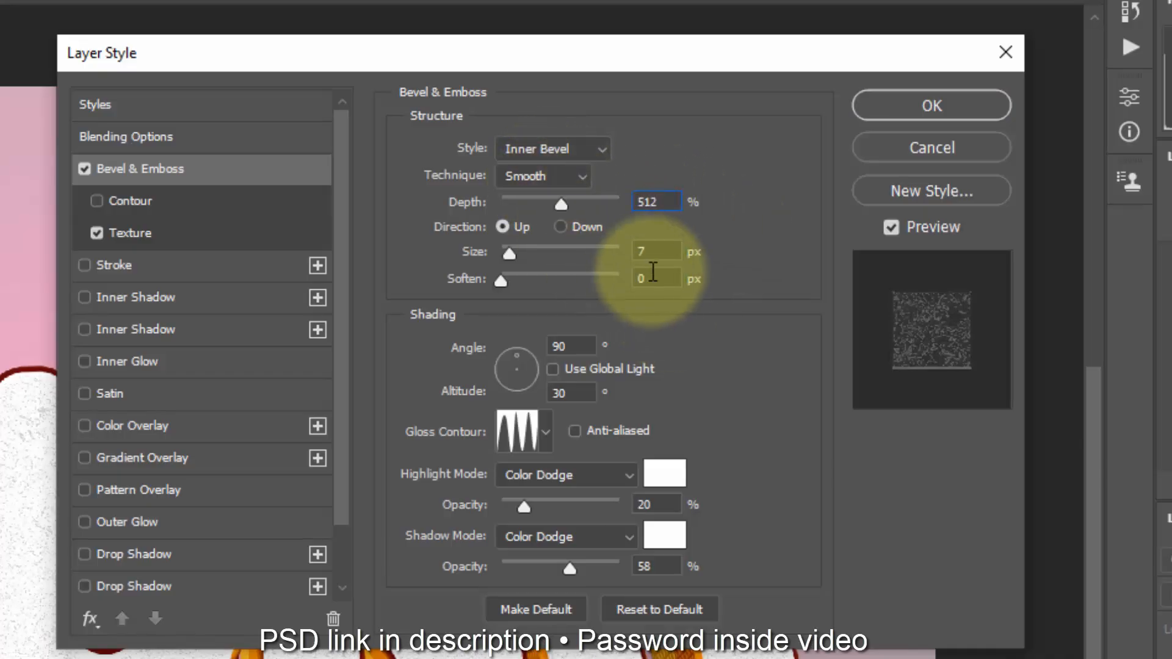
left_click(650, 244)
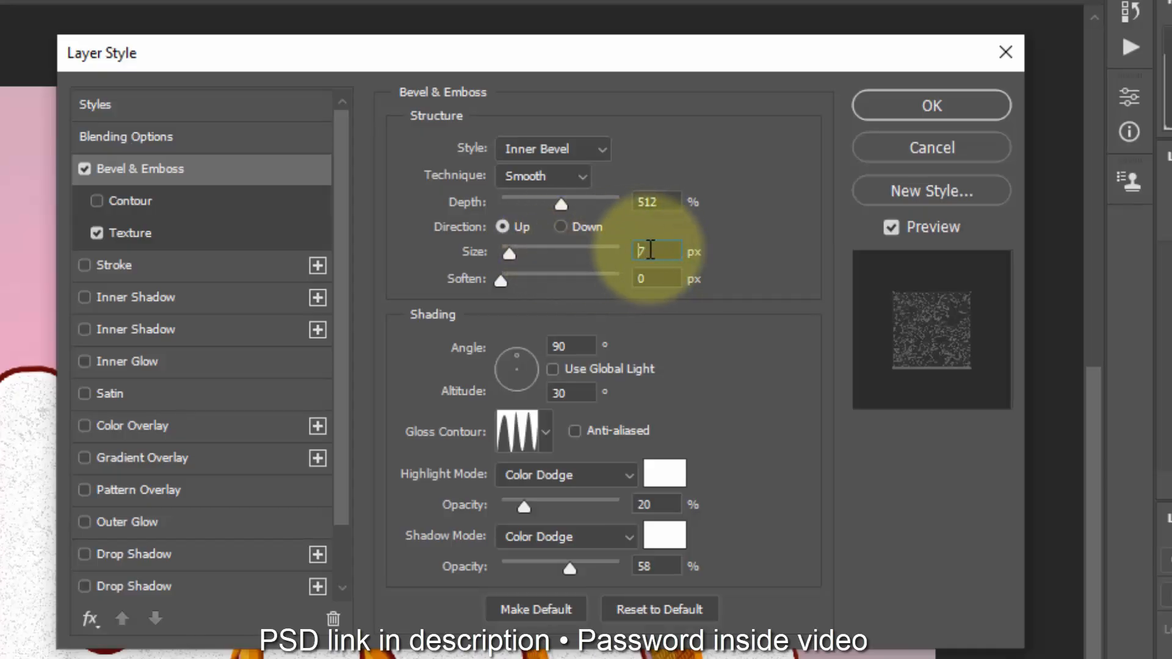
double_click(648, 251)
type("18")
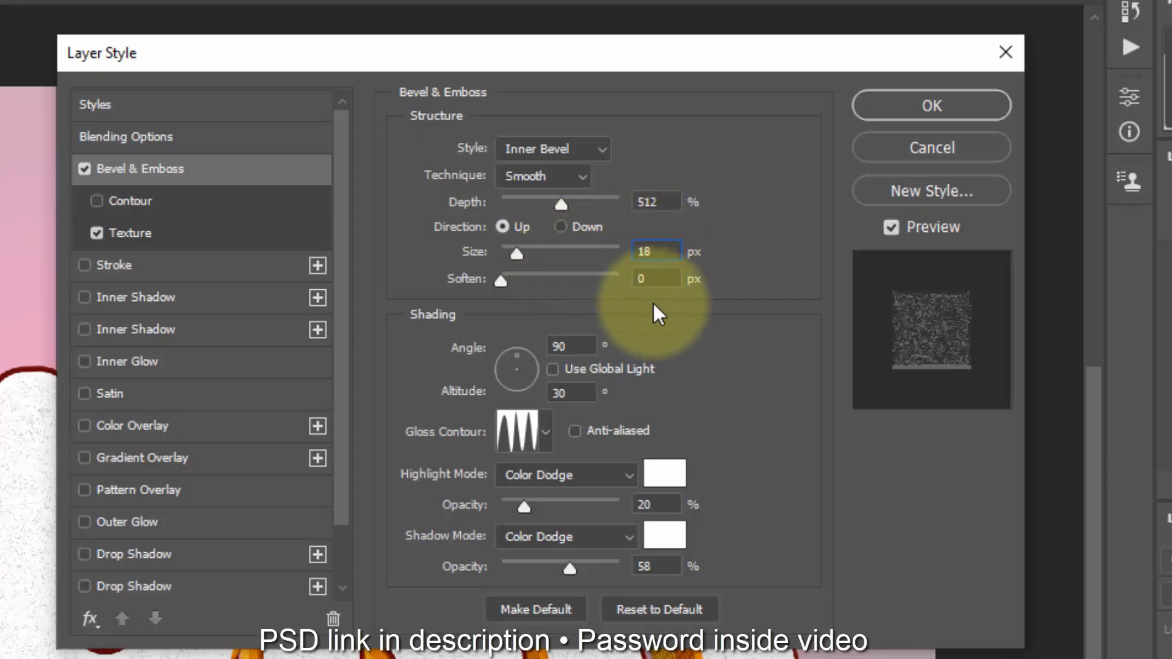
left_click(663, 285)
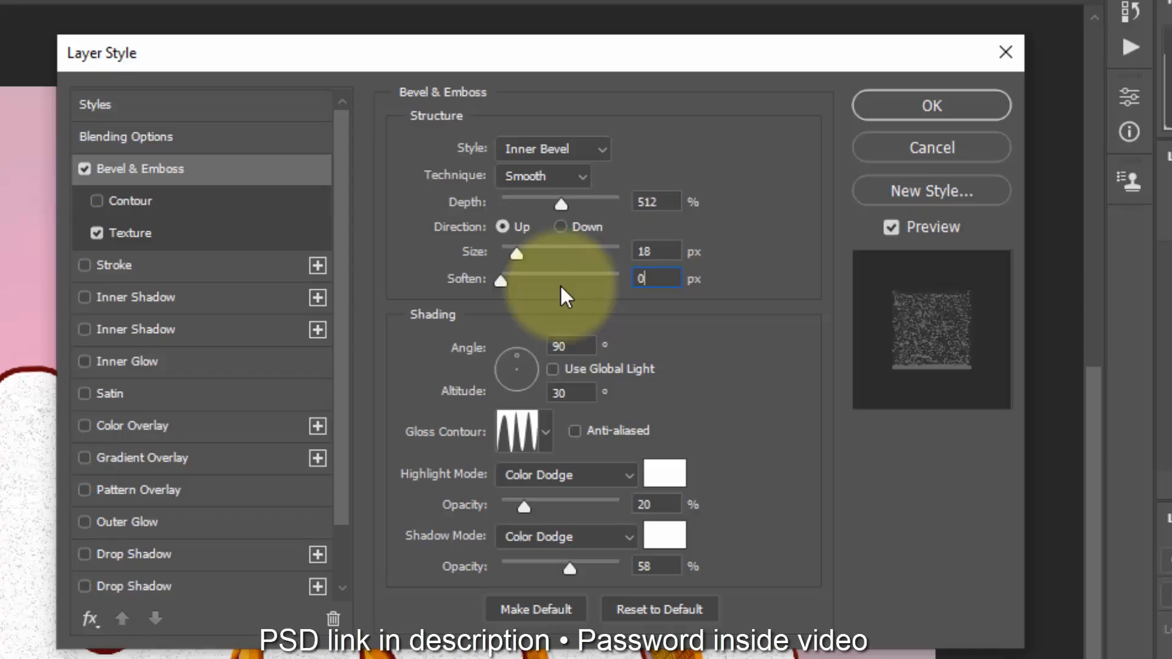
key("ctrl+a")
type("3")
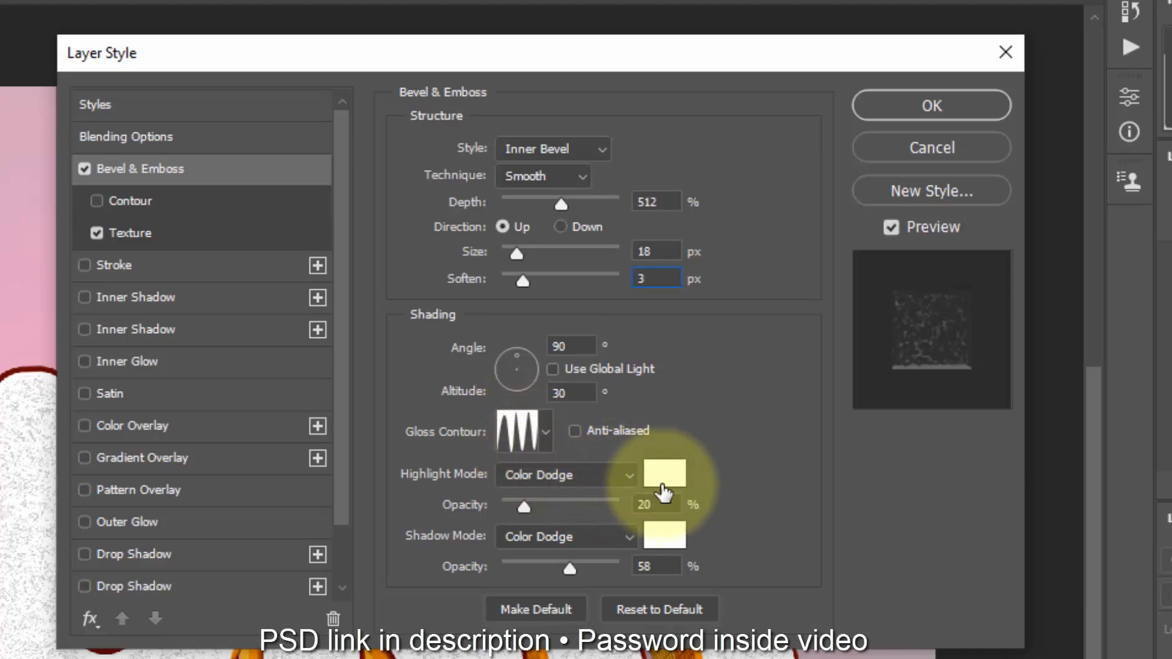
Step: Set the bevel's highlight opacity to 69% and its shadow opacity to 83%
double_click(646, 504)
type("69")
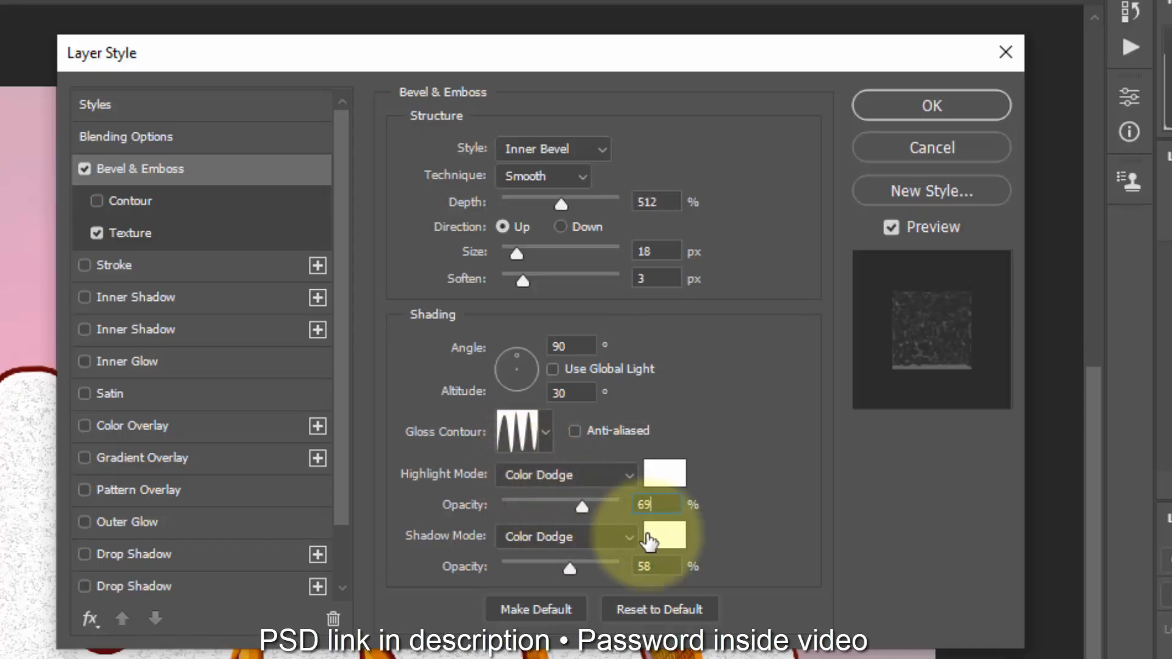
double_click(669, 567)
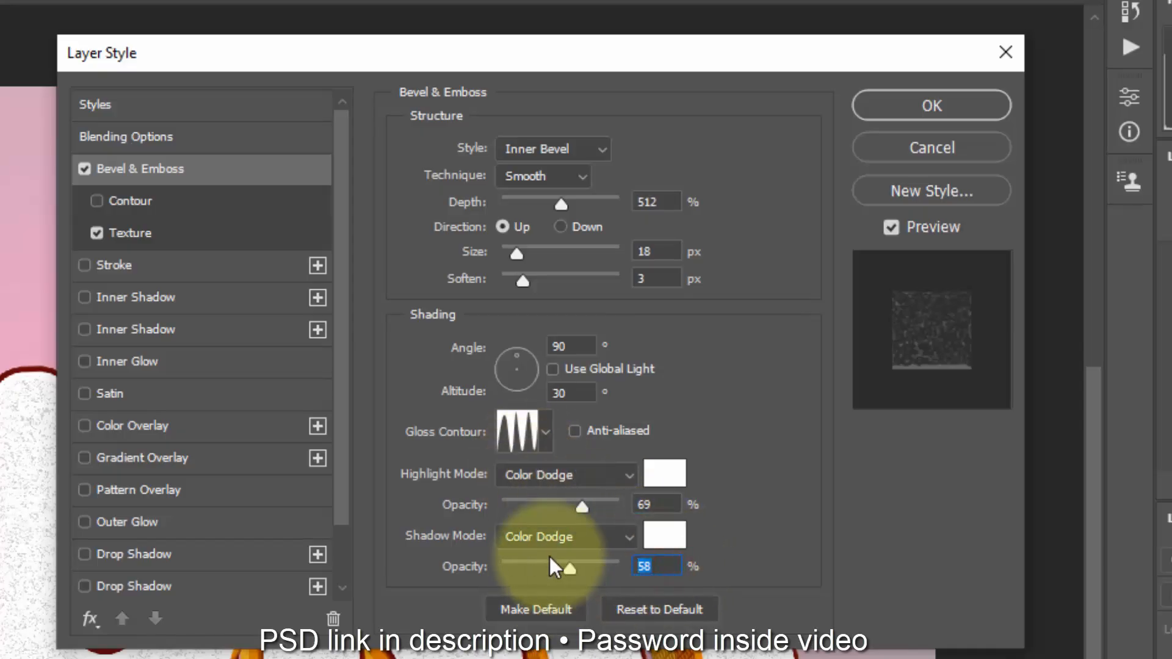
type("83")
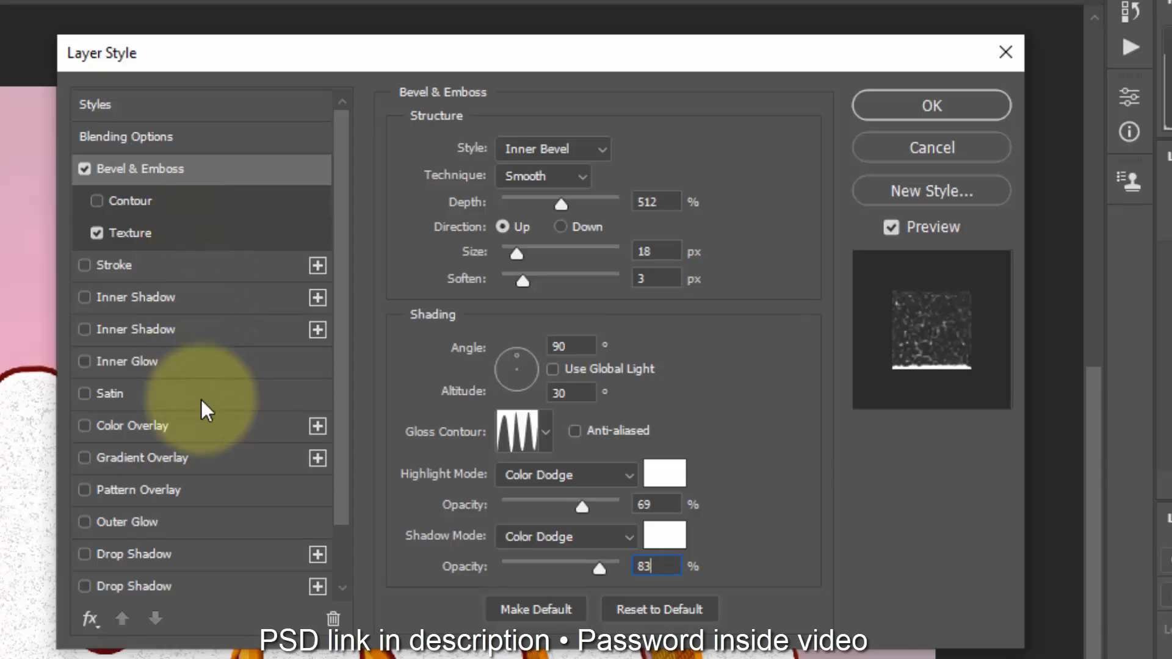
Step: Enable the first Drop Shadow with orange colour f89647 and apply the layer style
left_click(203, 555)
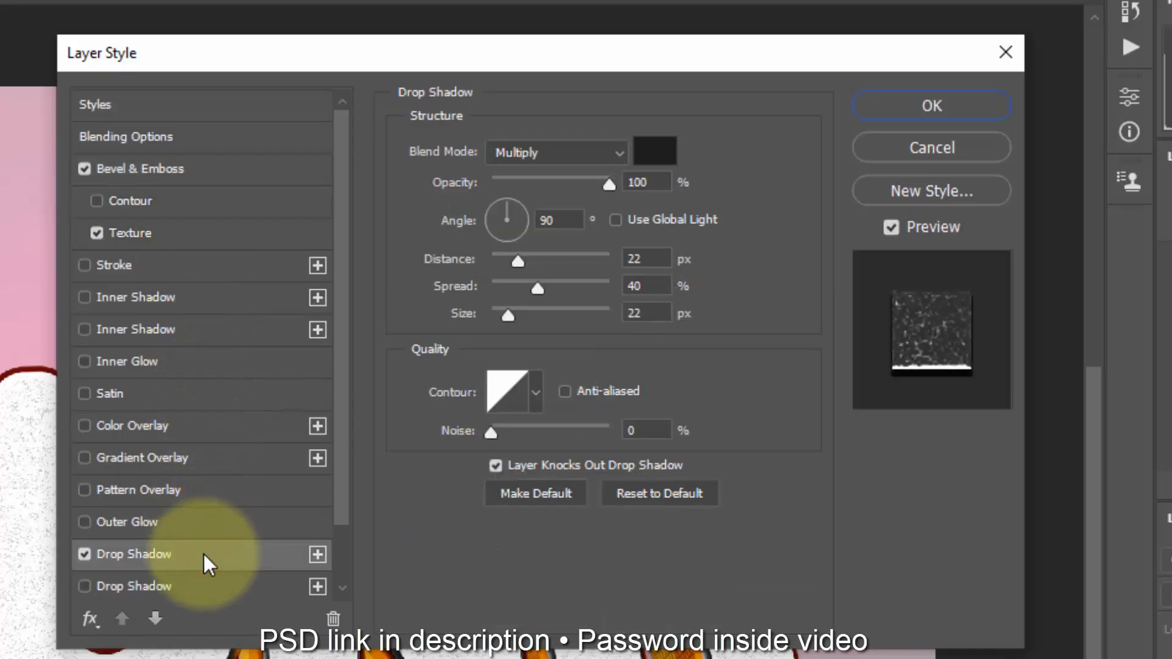
left_click(650, 159)
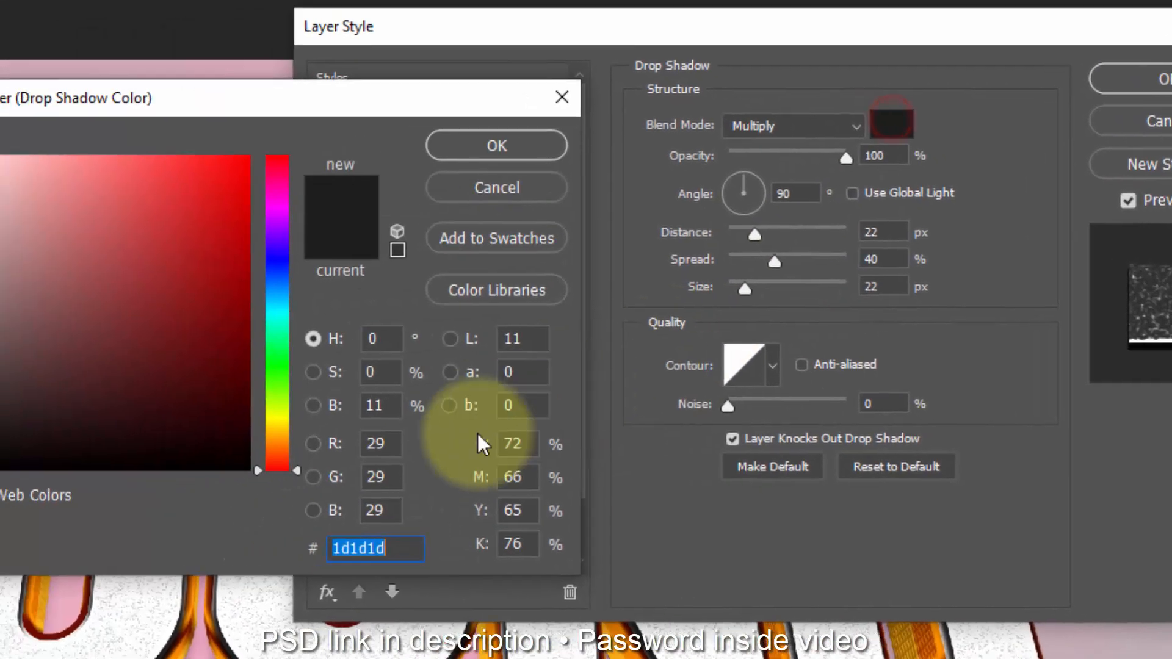
type("f8")
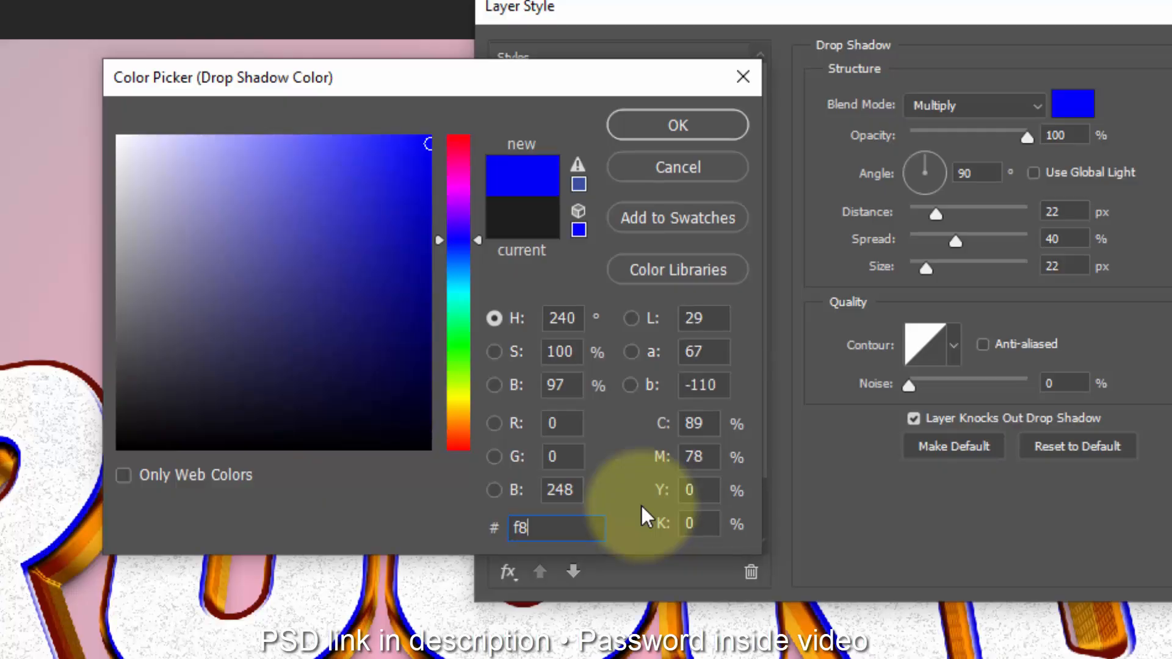
type("9647")
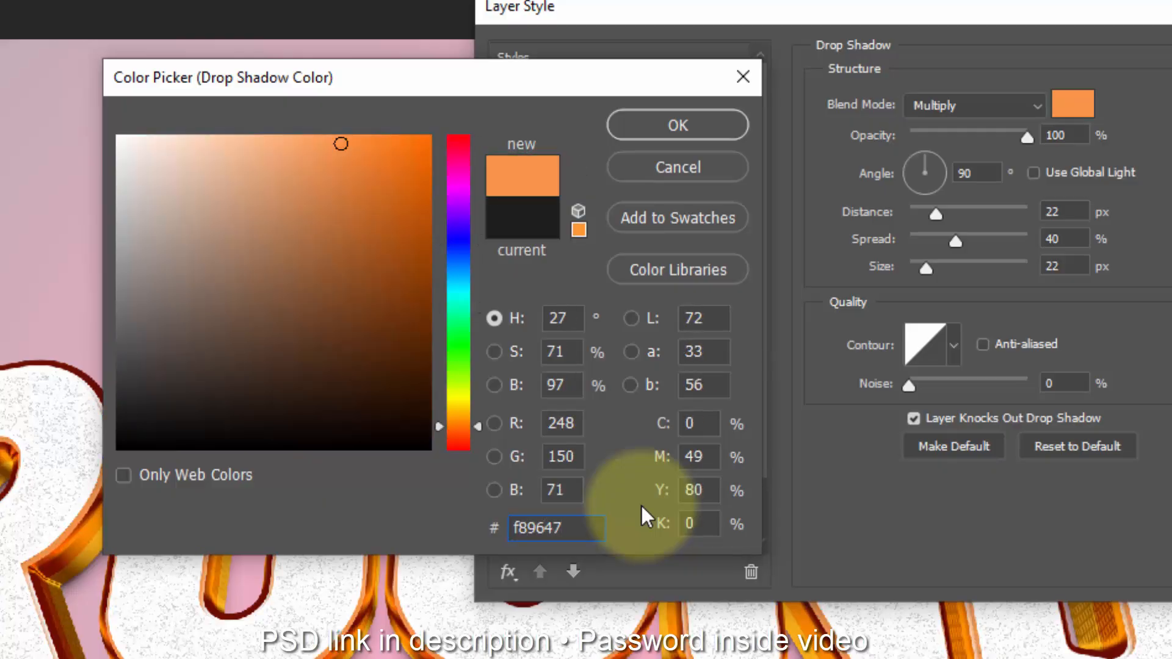
left_click(638, 128)
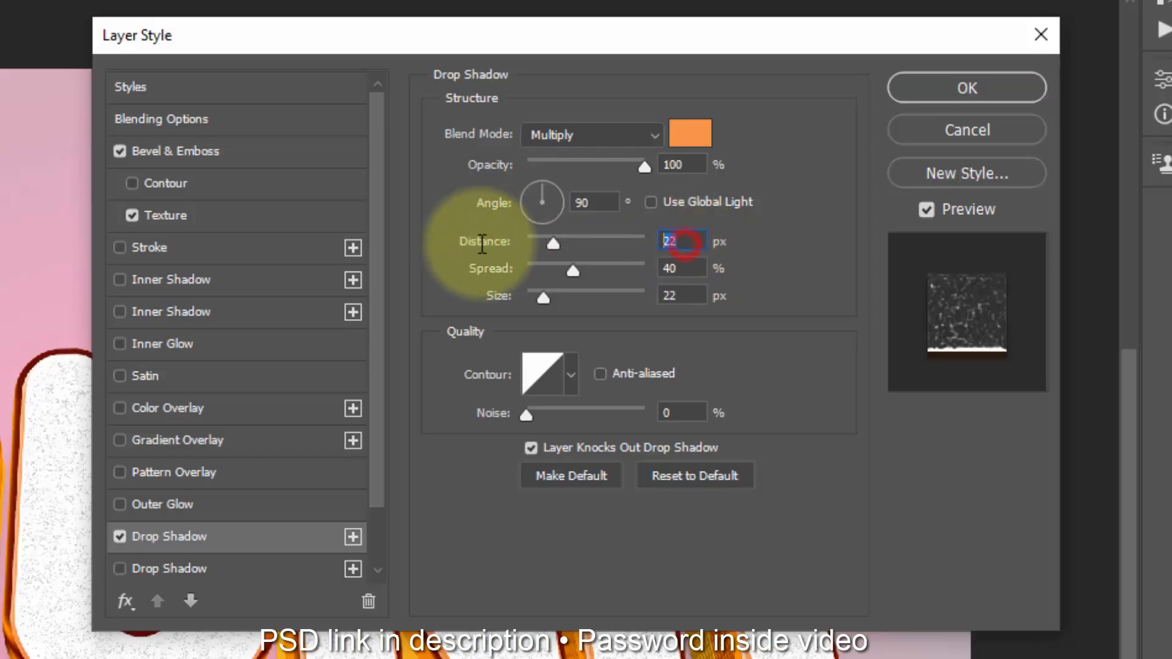
left_click(476, 243)
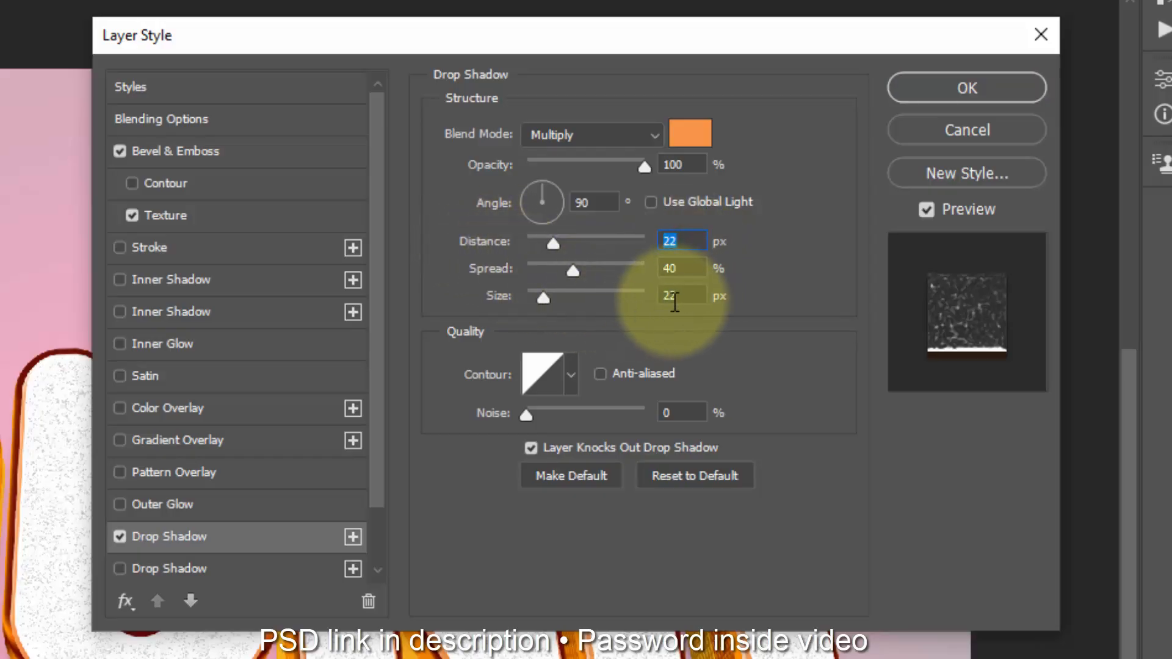
left_click(678, 411)
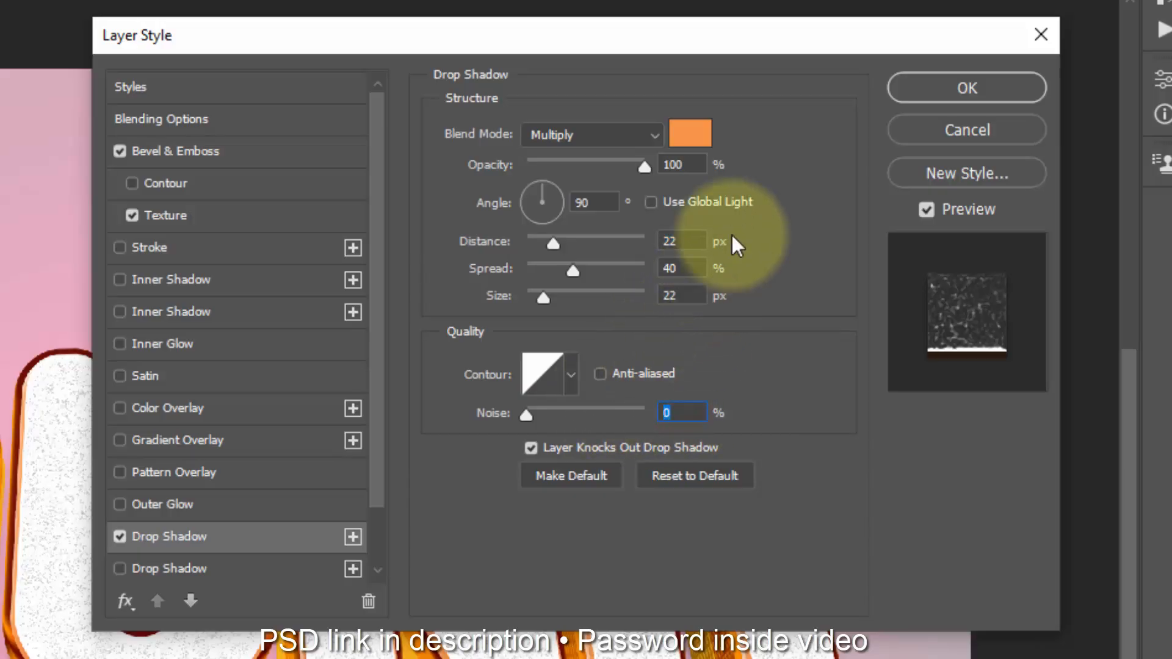
left_click(943, 88)
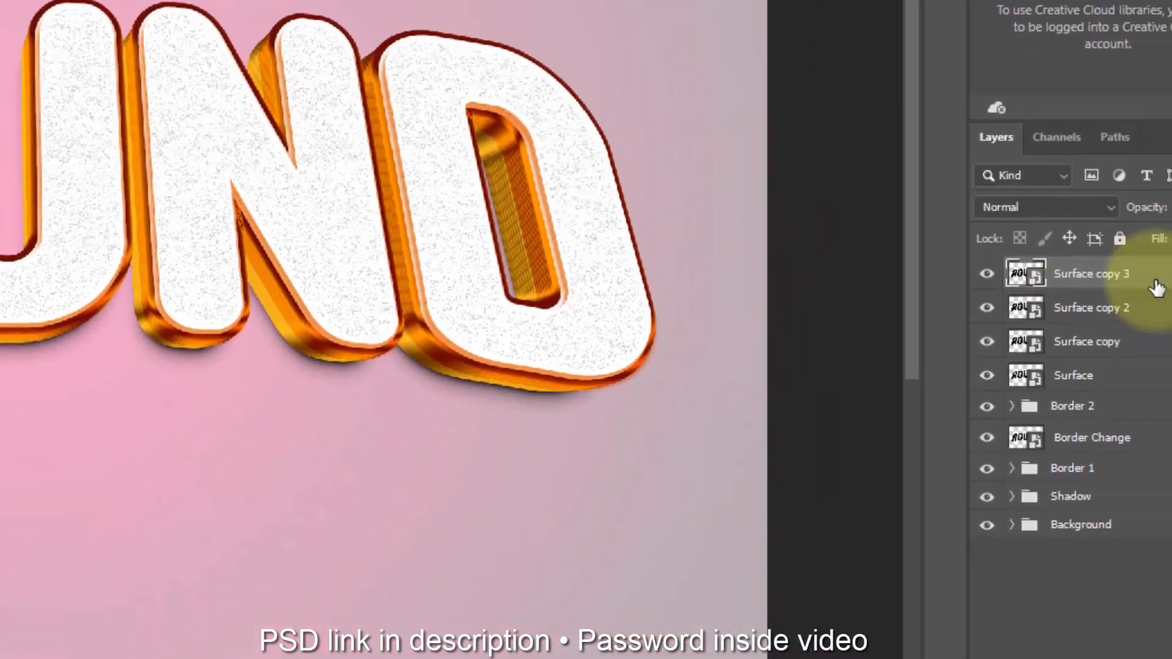
Step: Duplicate the Surface copy 3 layer with the last transform repeated and clear the new duplicate's layer style
key("ctrl+shift+alt+t")
key("ctrl+shift+alt+t")
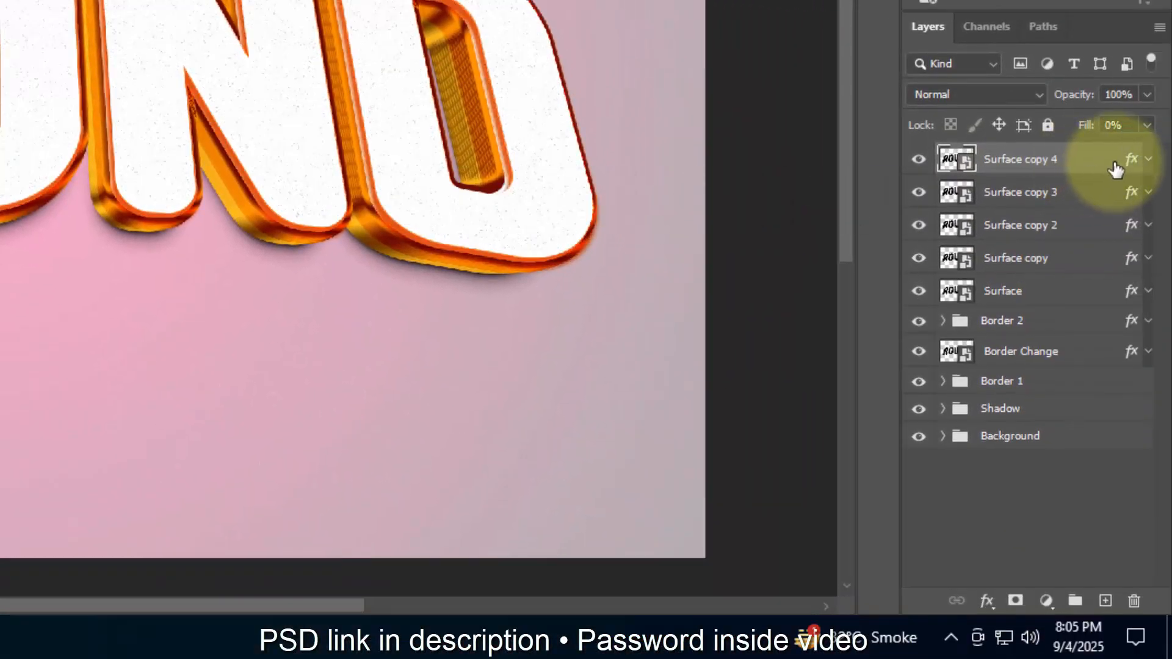
right_click(1093, 163)
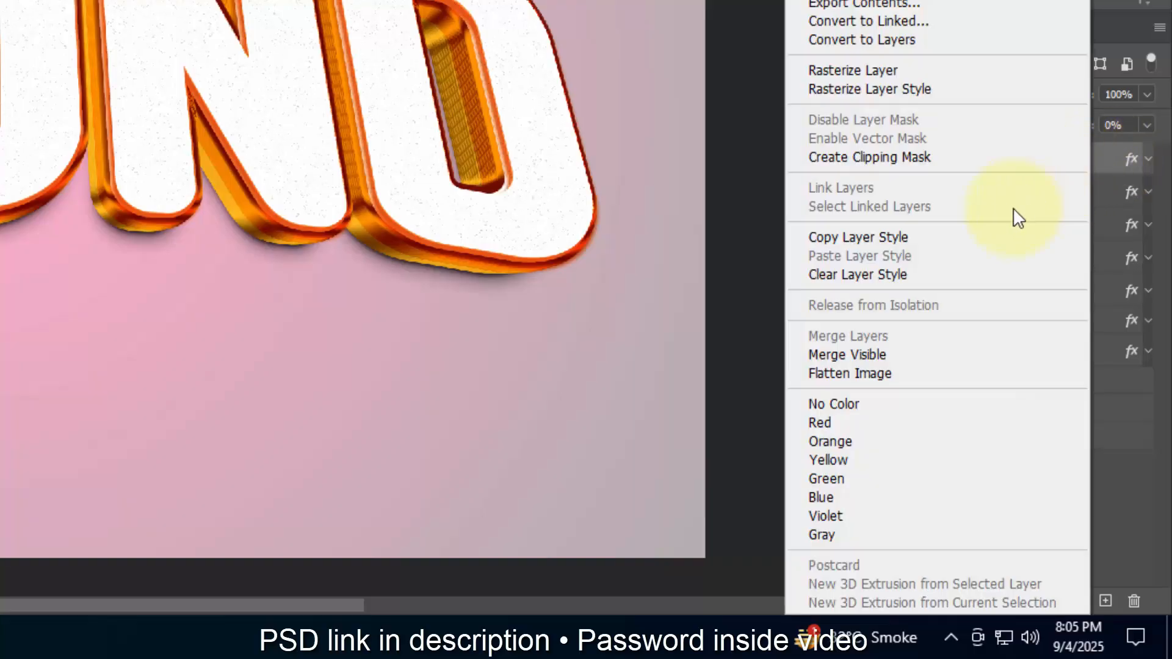
left_click(911, 280)
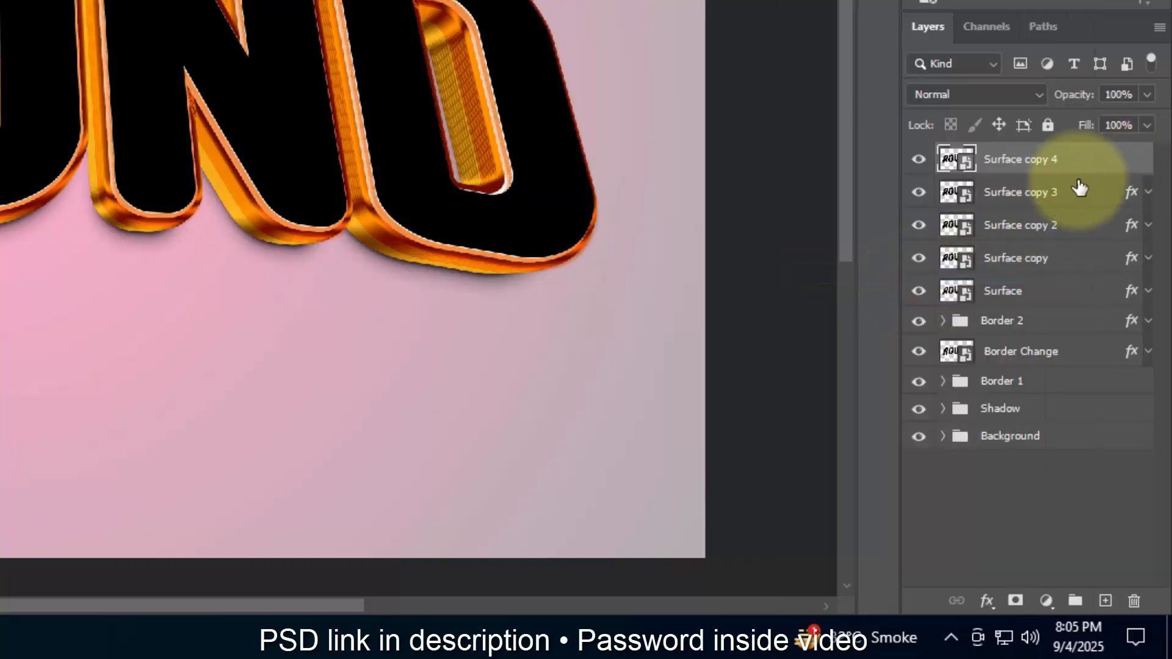
Step: Set the Surface copy 4 layer's opacity to 92%
left_click(1147, 94)
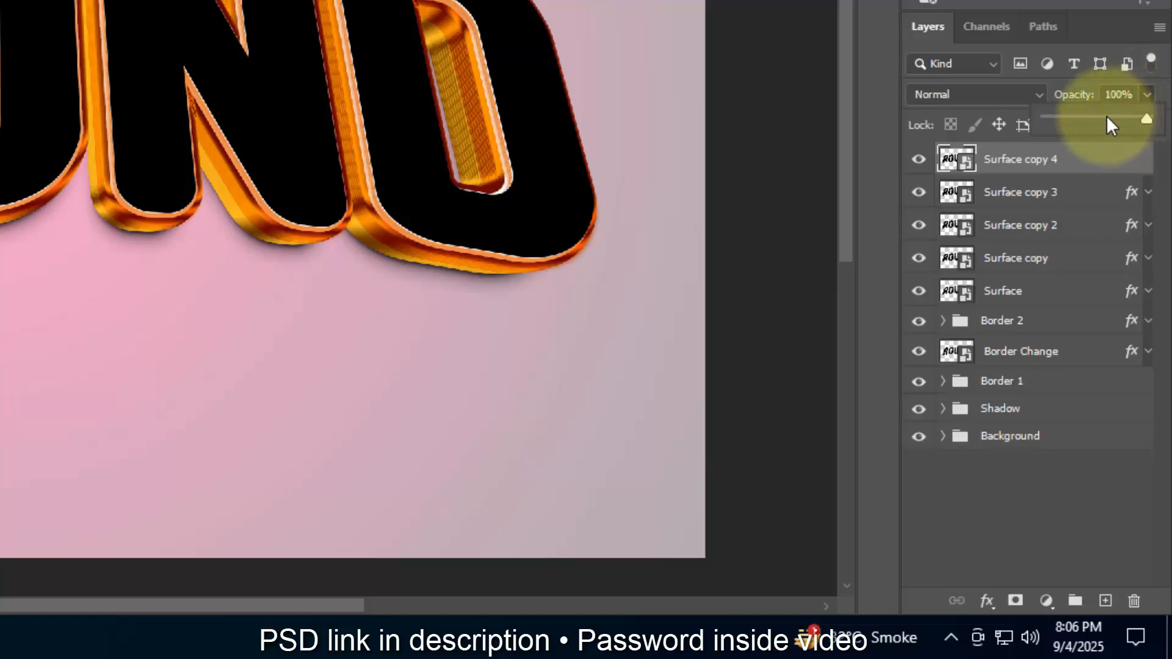
left_click(1106, 116)
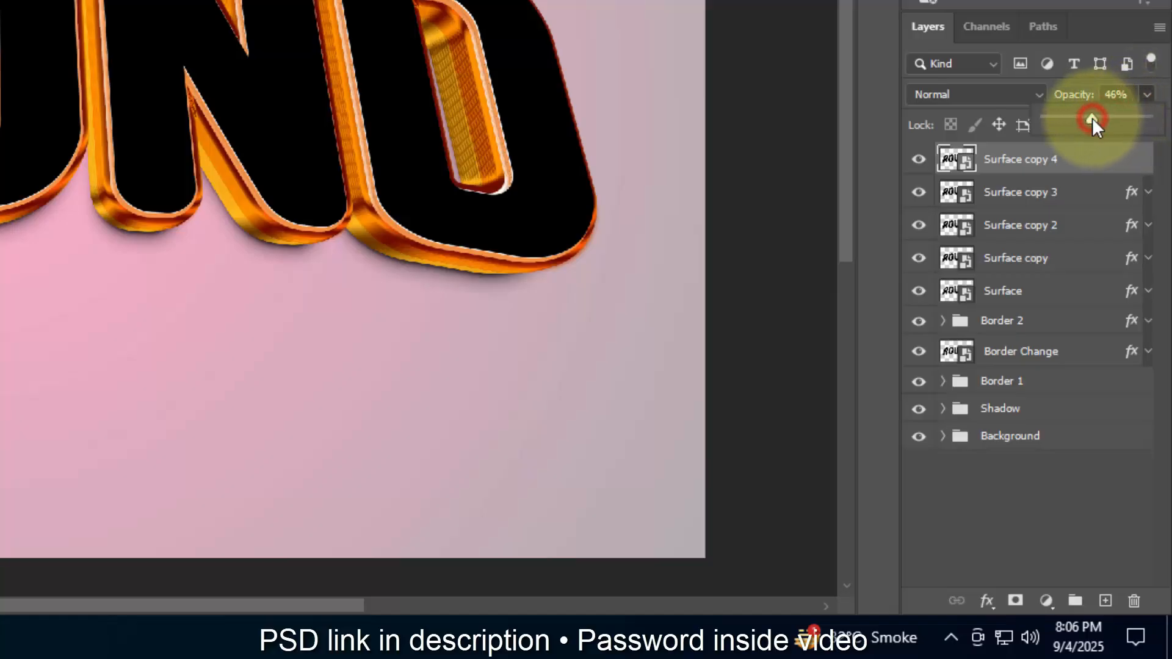
mouse_move(1093, 117)
left_mouse_down()
mouse_move(1074, 119)
mouse_move(1101, 122)
left_mouse_up()
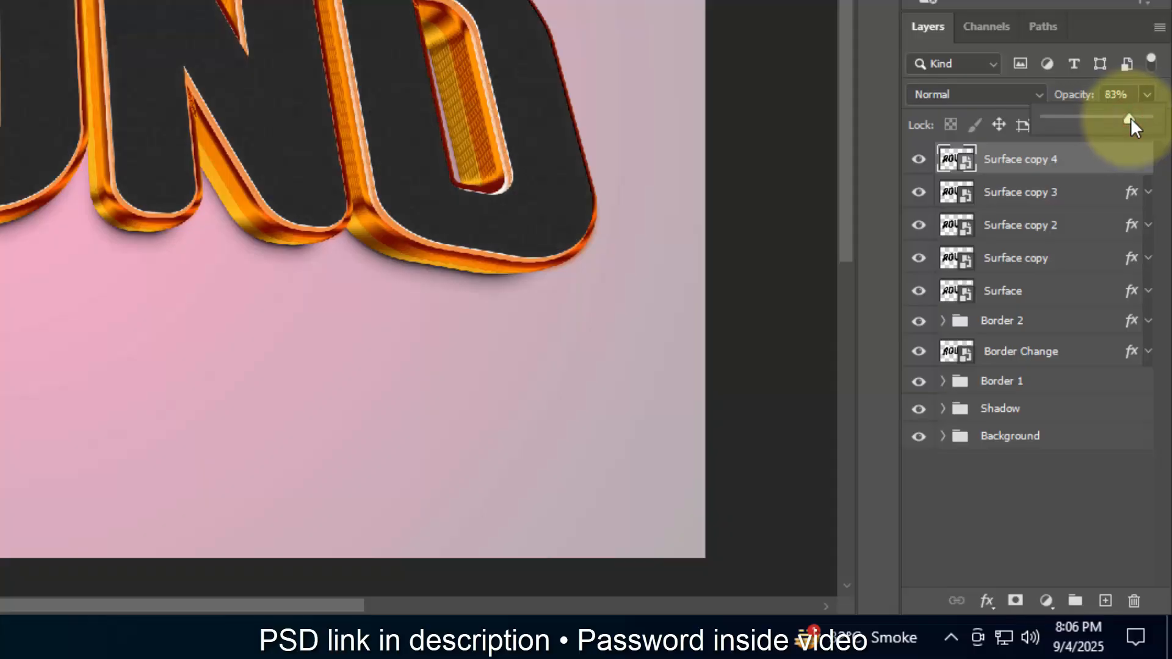
left_click(1133, 119)
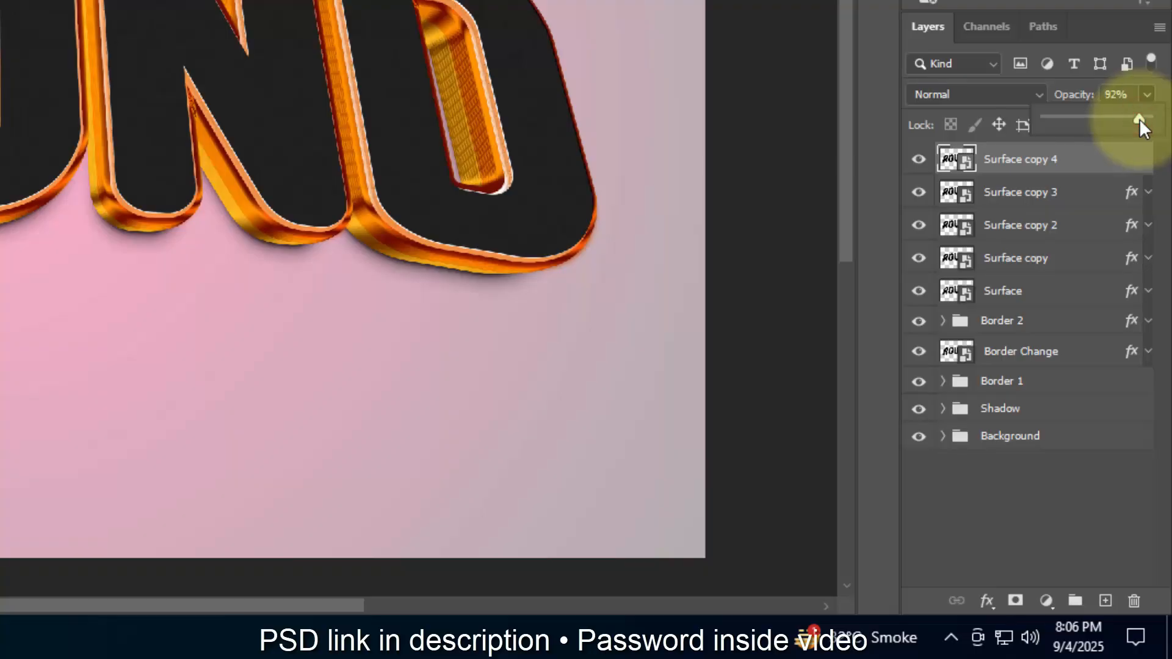
left_click(1111, 100)
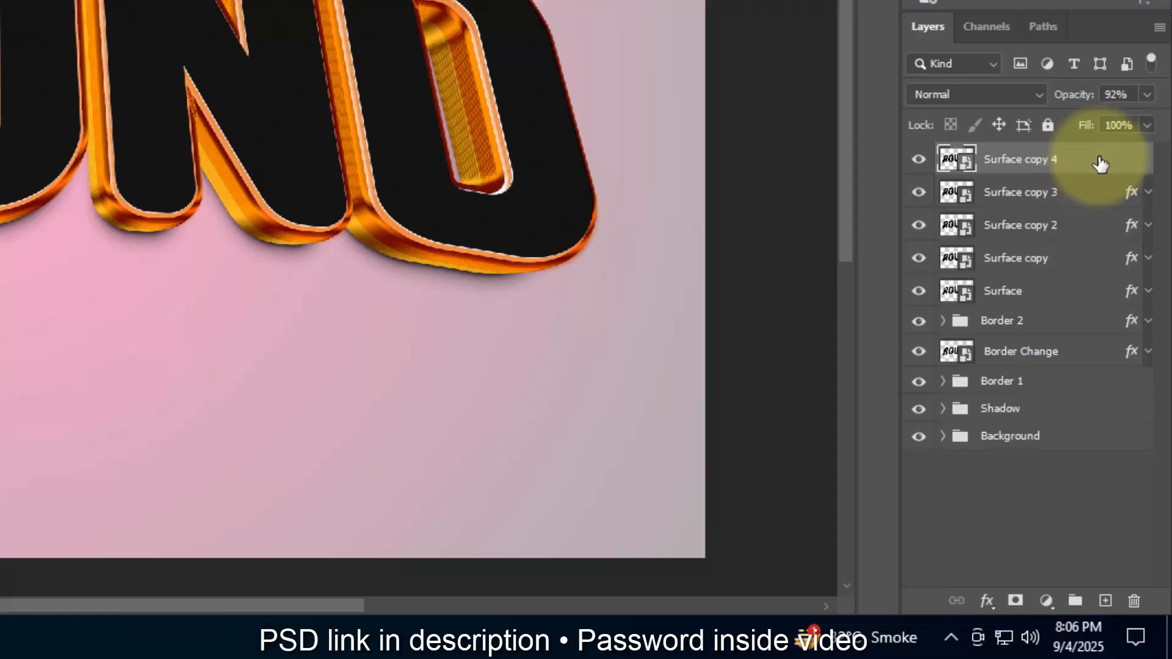
Step: Group the layers from Surface copy 3 down to Surface and name the group Surface
left_click(1076, 195)
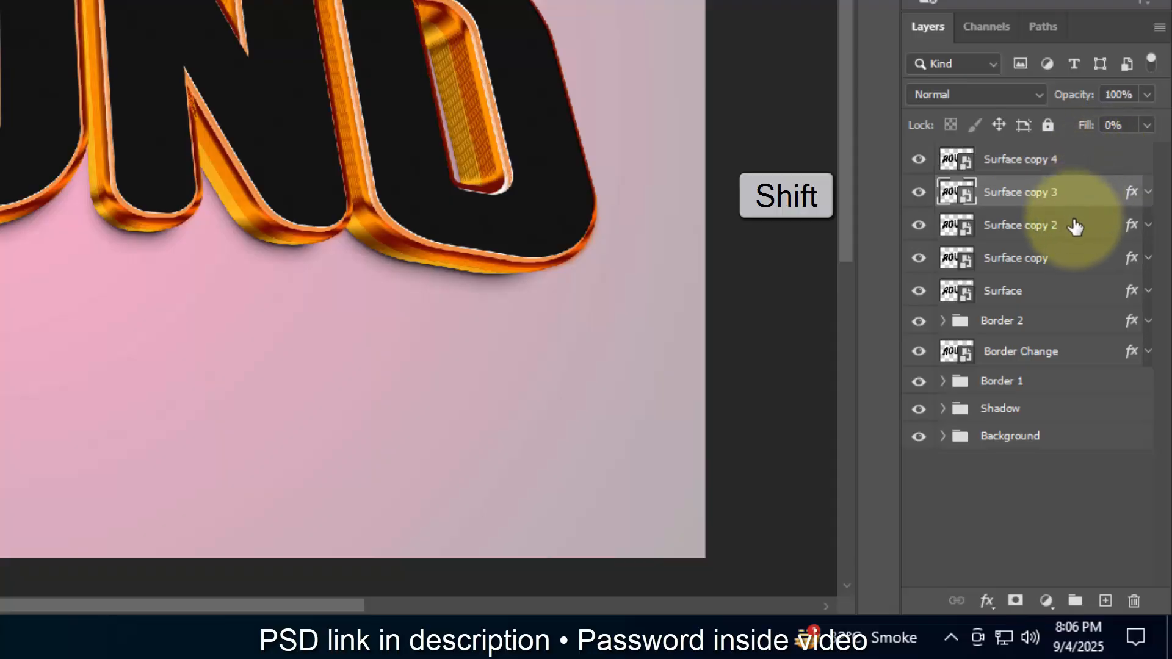
left_click(1055, 292, "shift")
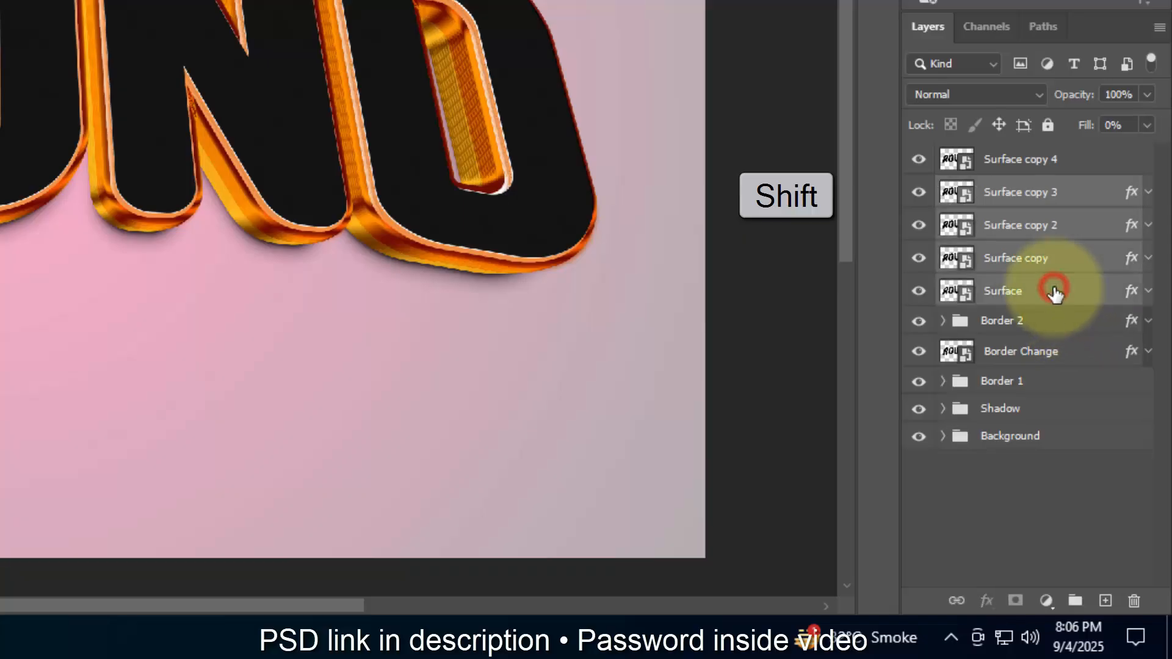
left_click_drag(1055, 292, 1075, 601)
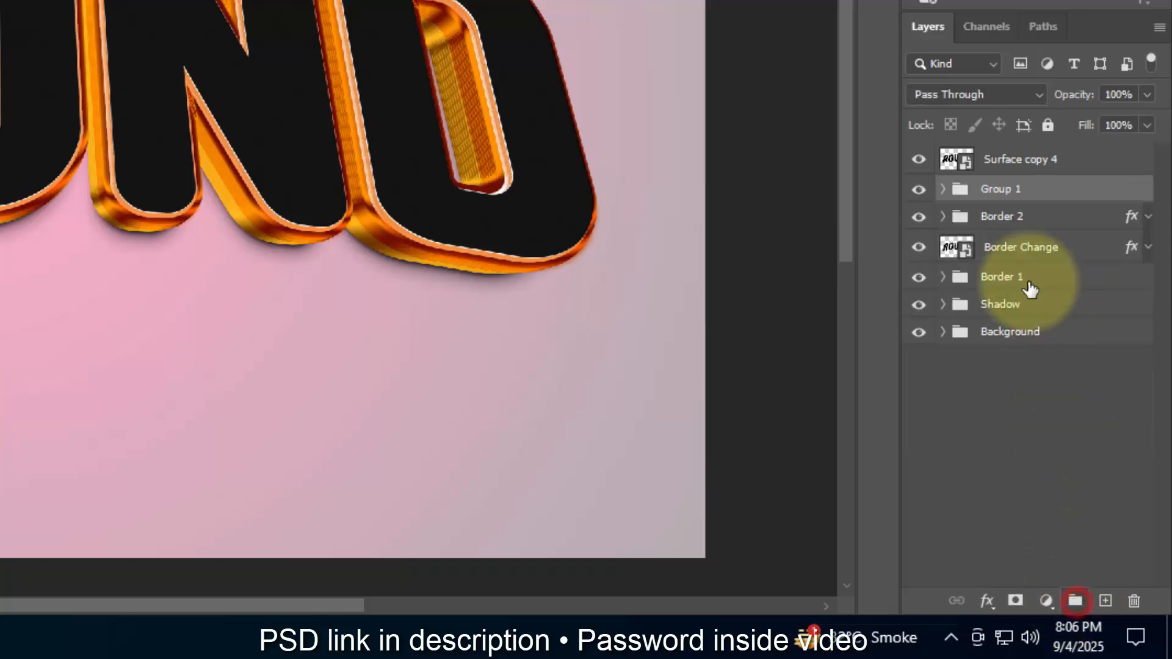
double_click(1002, 193)
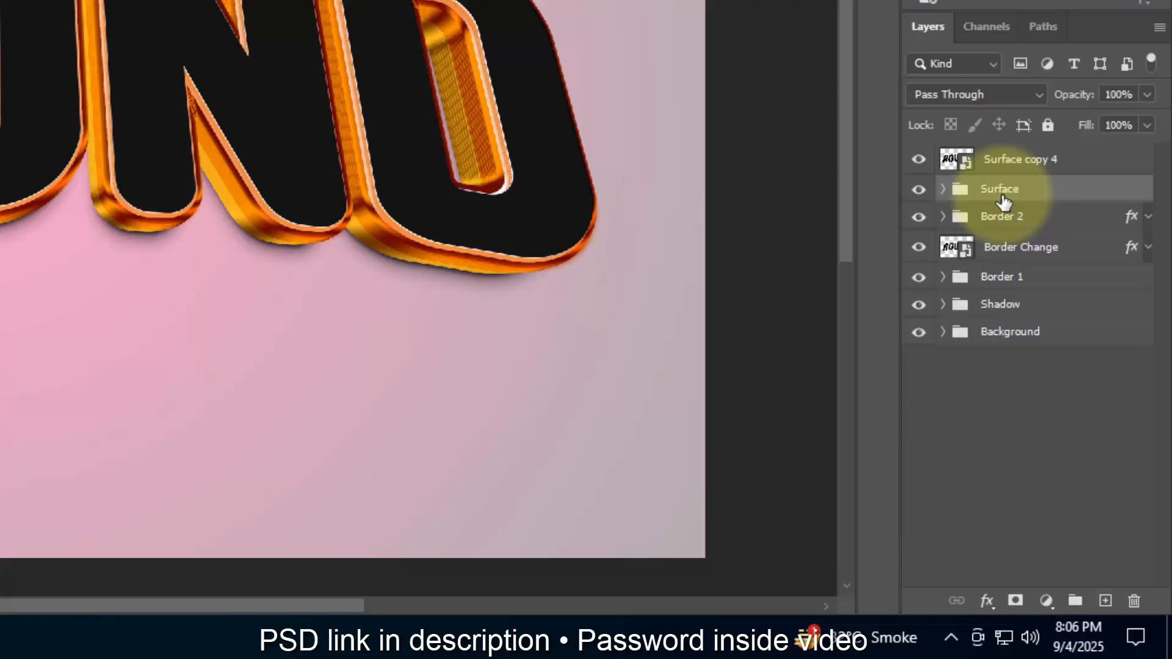
Step: Rename the Surface copy 4 layer as Black TOP and compare the text with the layer hidden and shown
double_click(1014, 160)
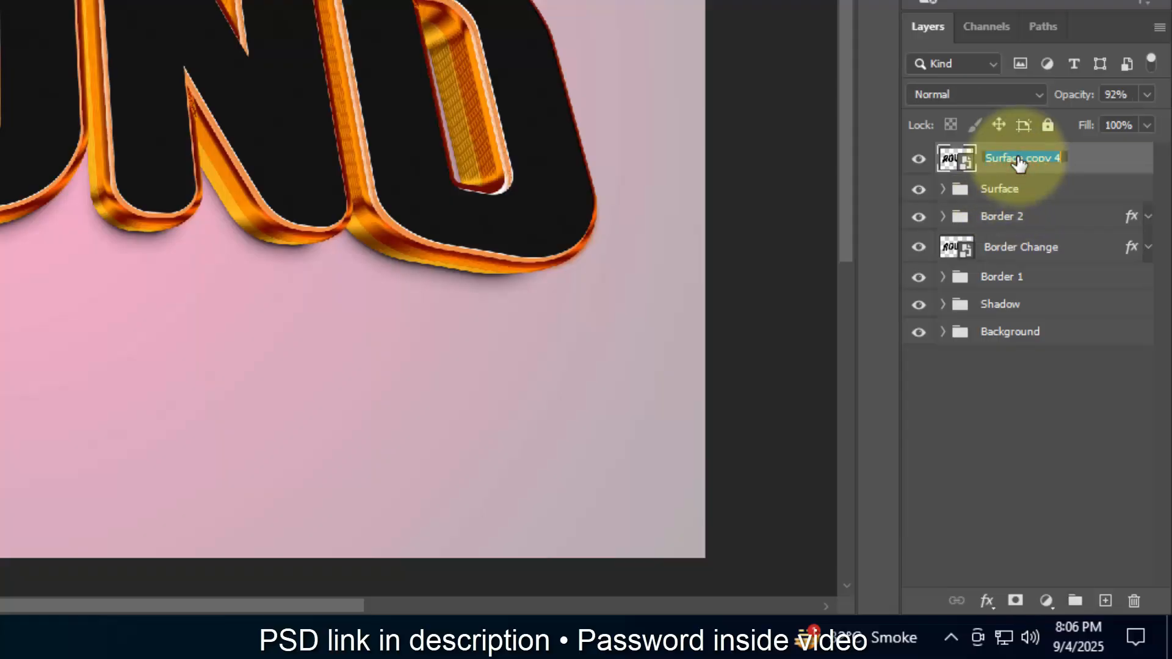
type("Black TOP")
left_click(919, 159)
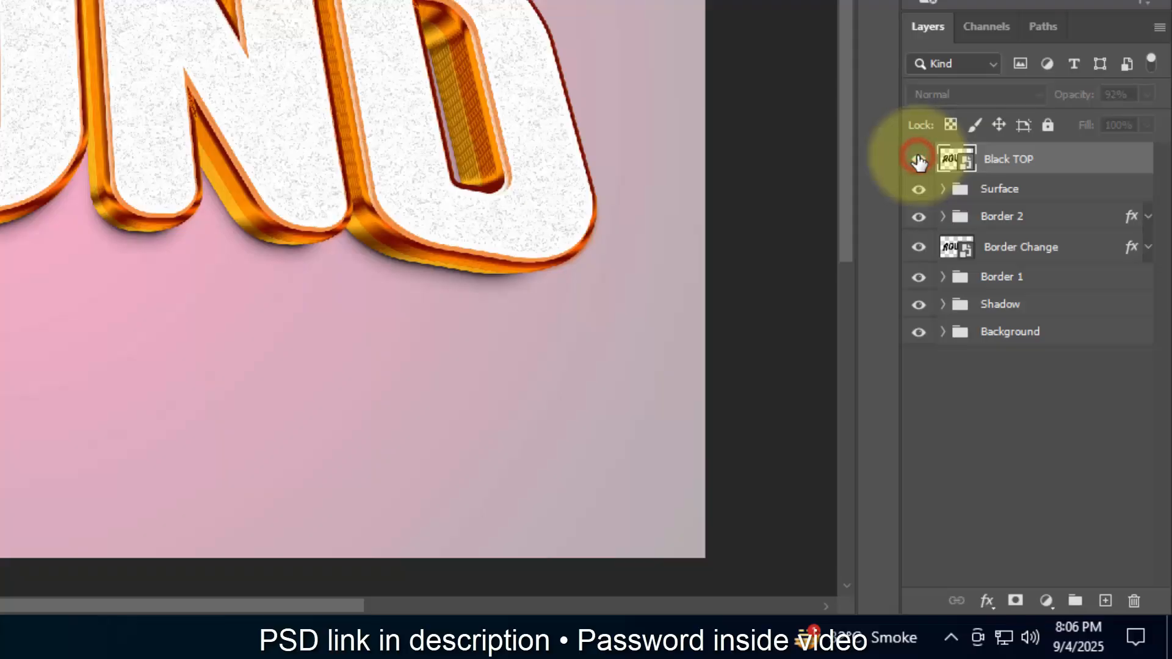
left_click(918, 159)
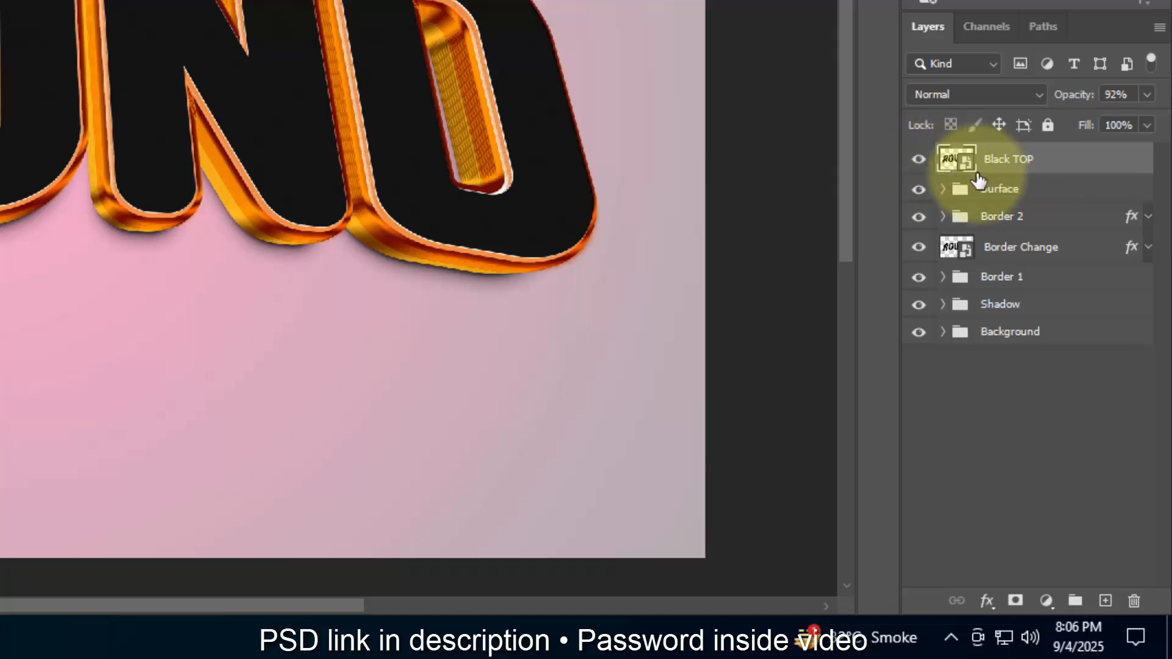
Step: Duplicate the Black TOP layer, name the duplicate "Change your text from here" and hide it
key("ctrl+j")
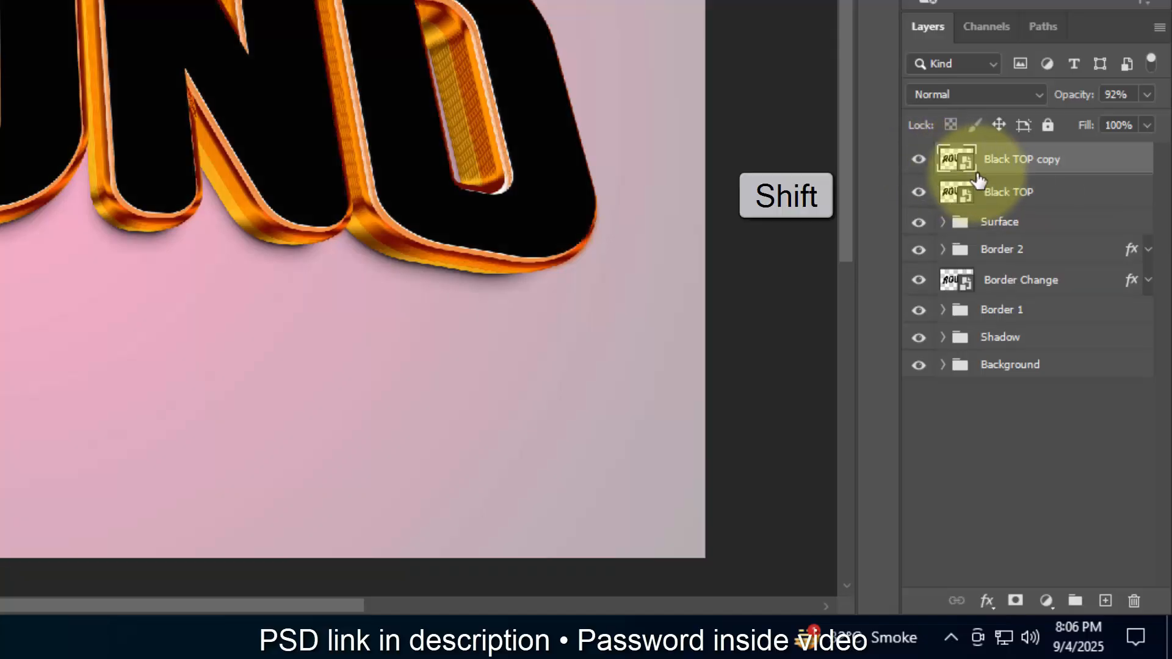
double_click(990, 169)
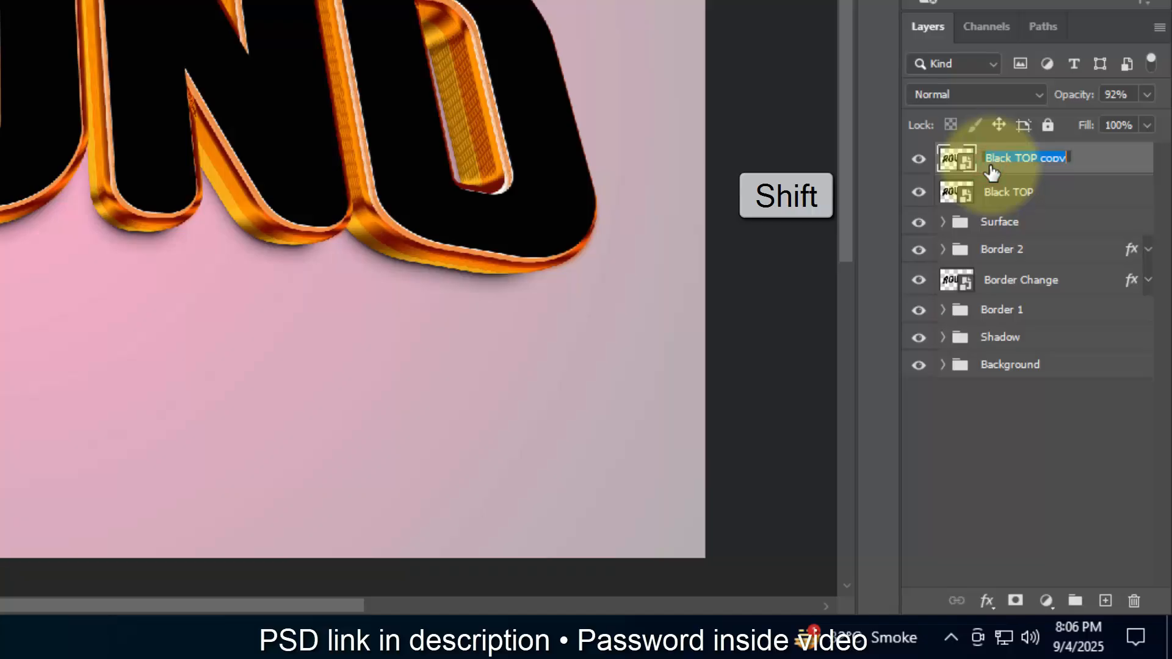
type("Change your text f")
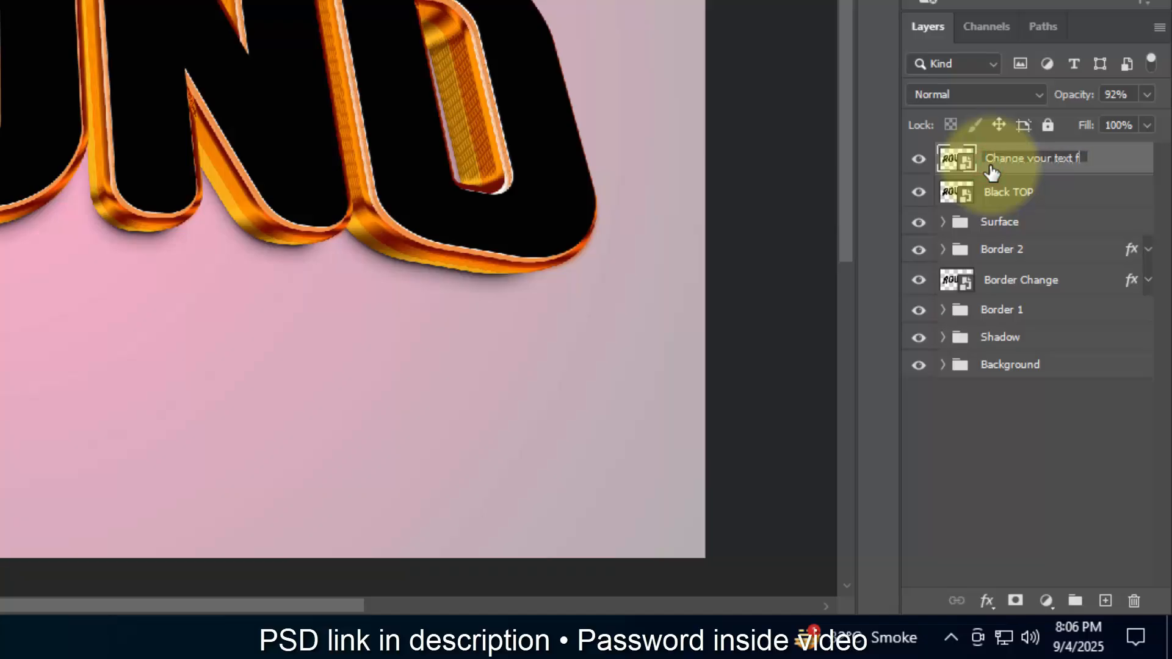
type("rom here")
key("Return")
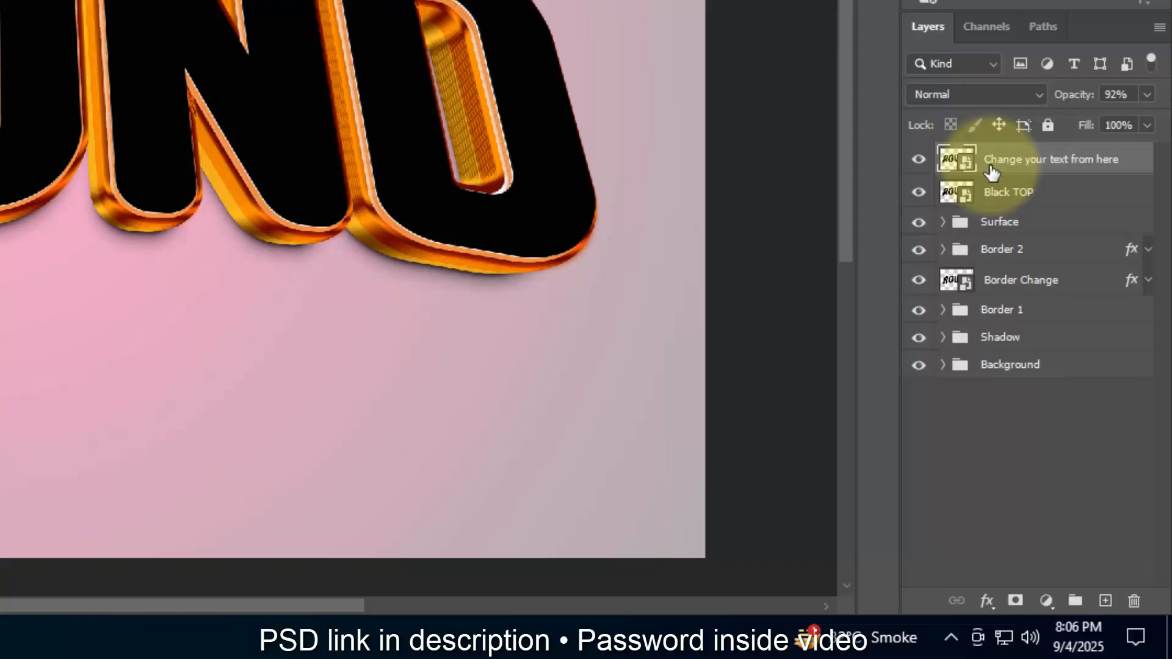
left_click(919, 159)
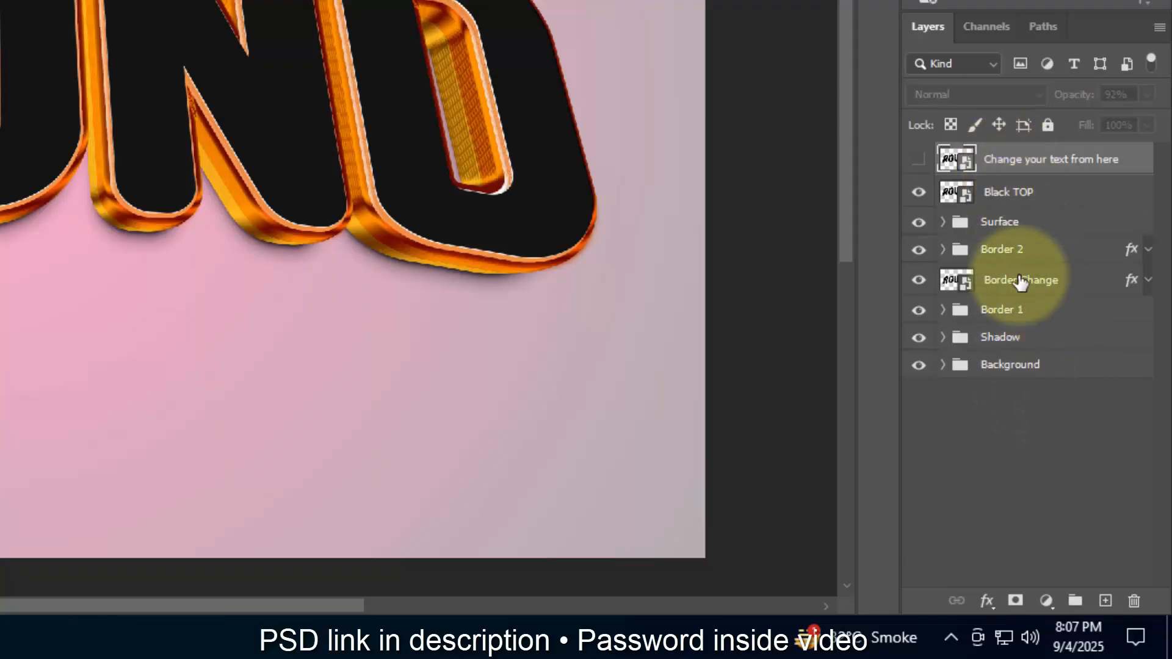
Step: Put the Black TOP layer into a new group named TOP BLACK and collapse the group
left_click(1021, 202)
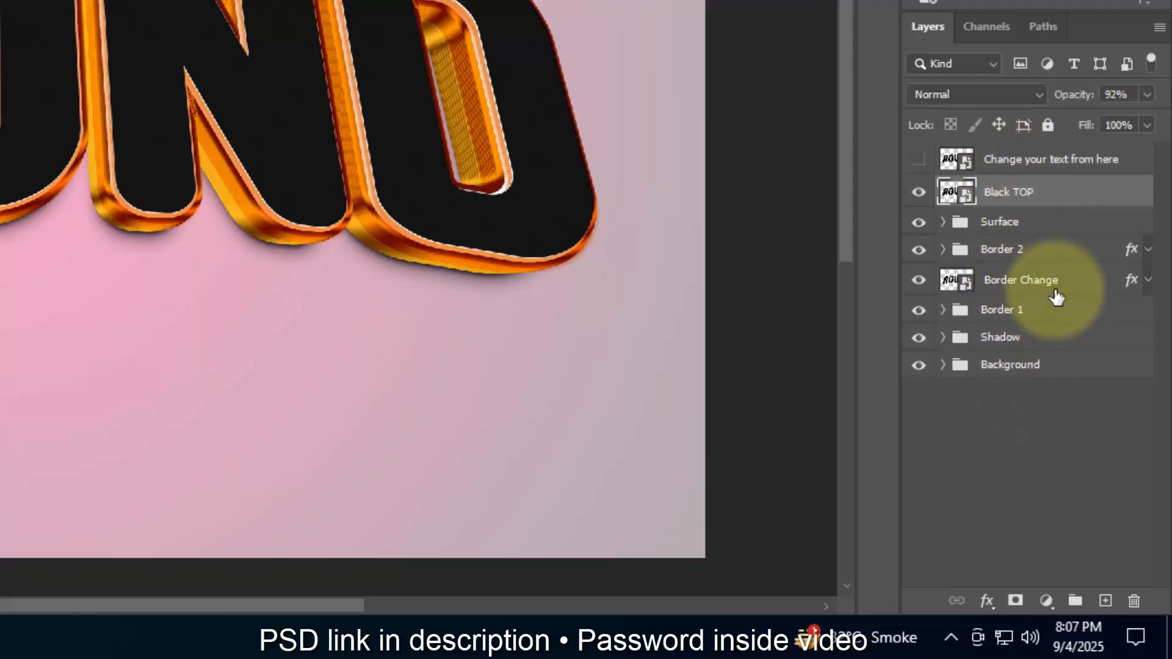
left_click(1075, 601)
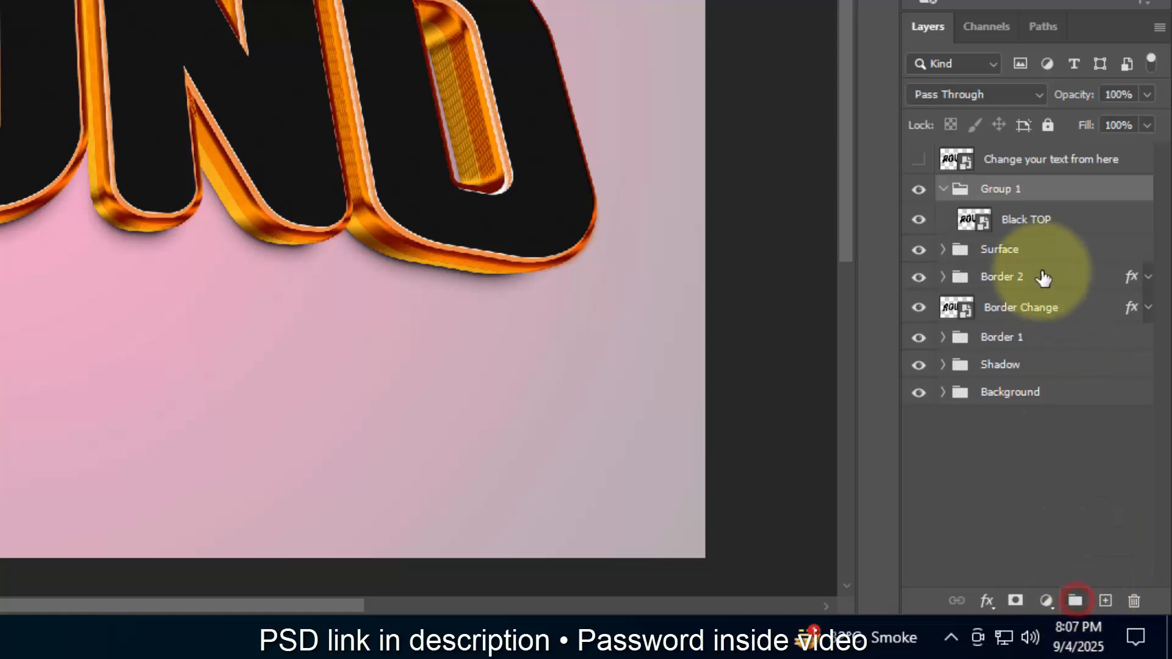
double_click(1010, 189)
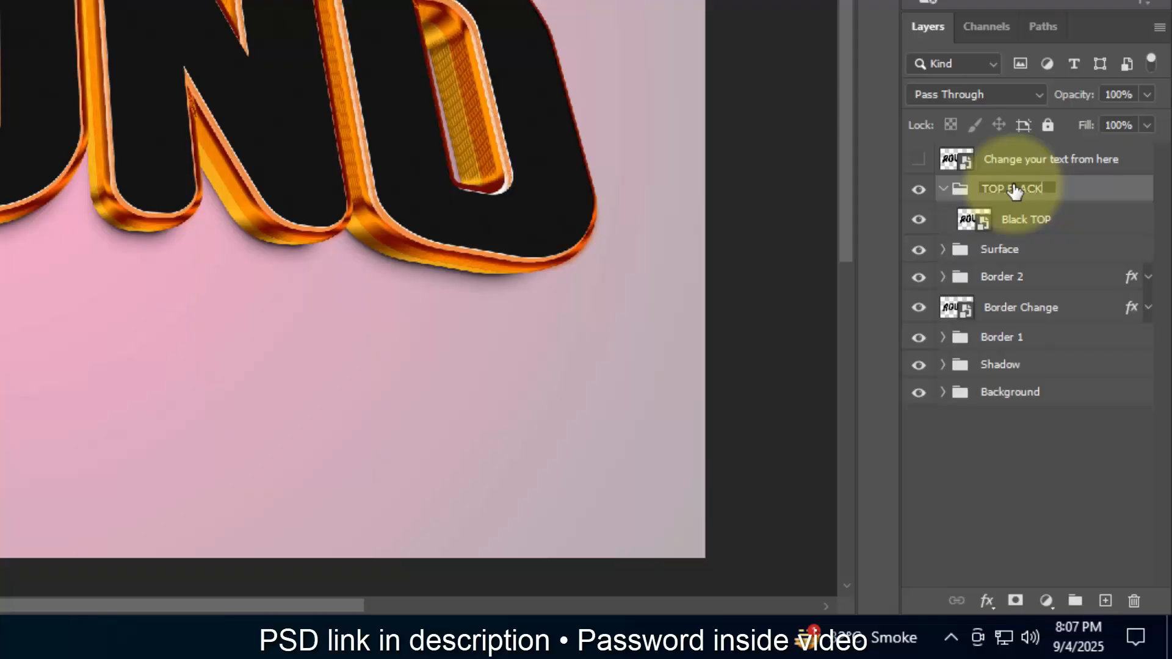
left_click(943, 189)
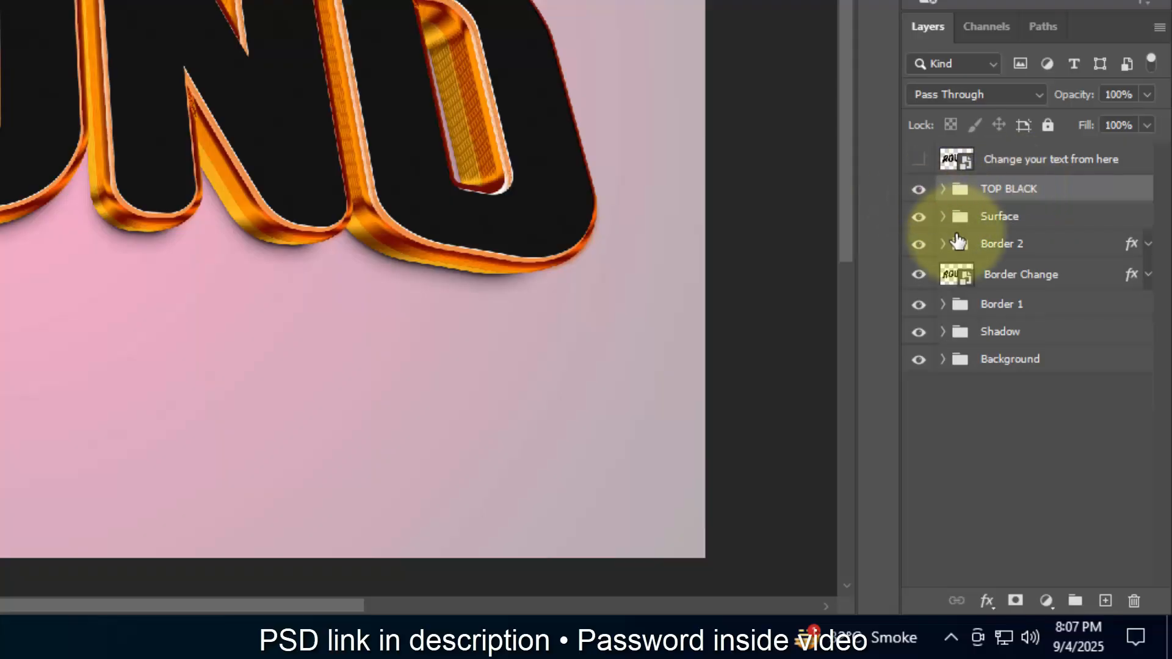
Step: Add a Hue/Saturation adjustment layer above the TOP BLACK group and dock its properties beside Libraries and Adjustments, enlarged to show all settings
left_click(1046, 601)
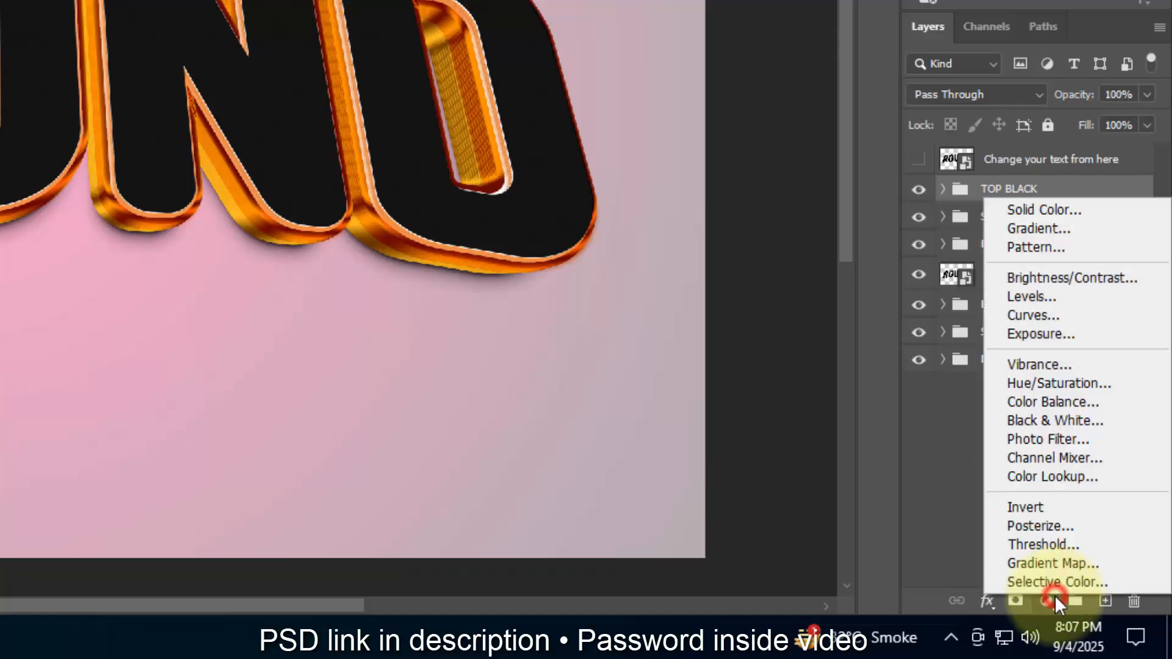
left_click(1098, 383)
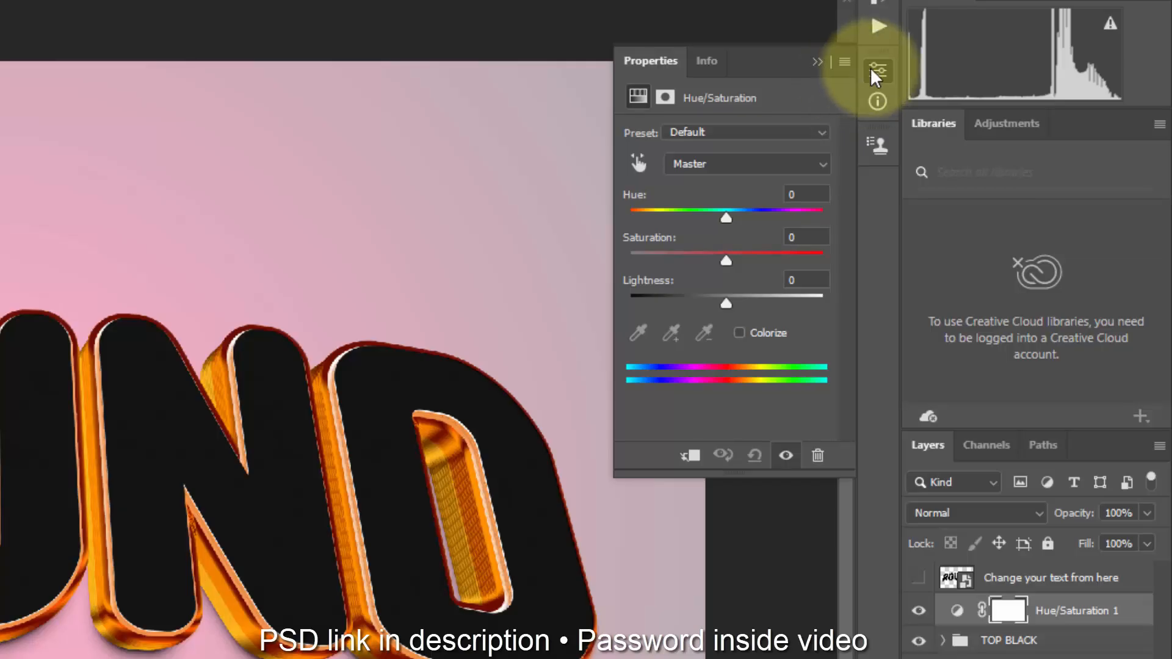
left_click(760, 63)
left_click_drag(830, 99, 1033, 131)
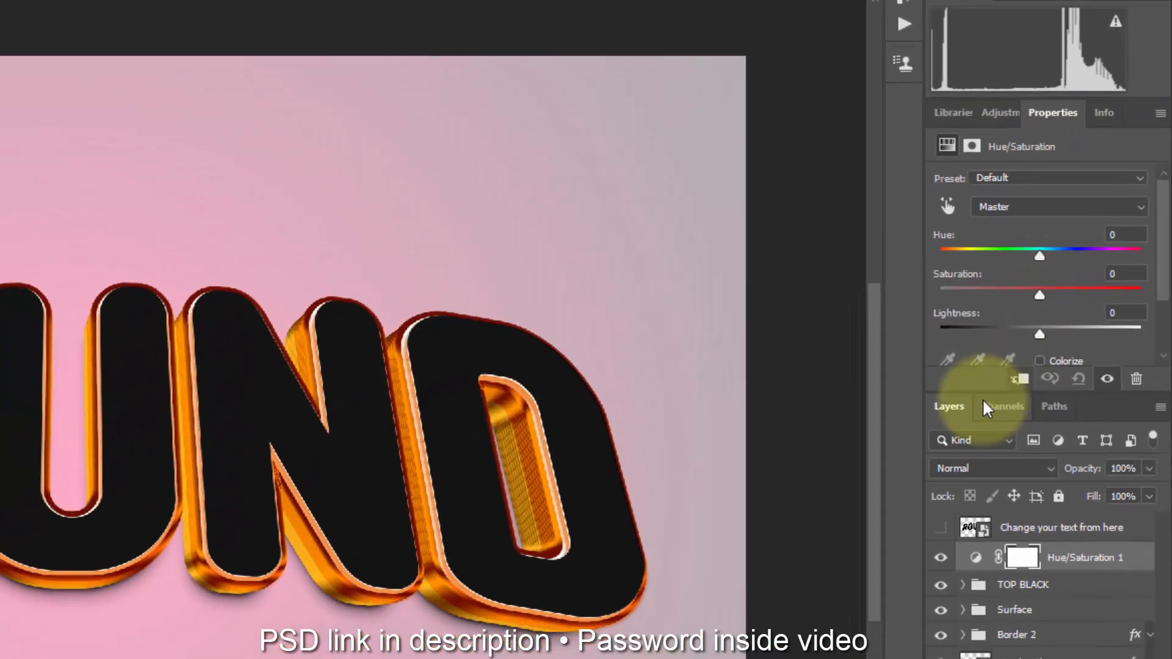
left_click_drag(966, 411, 973, 479)
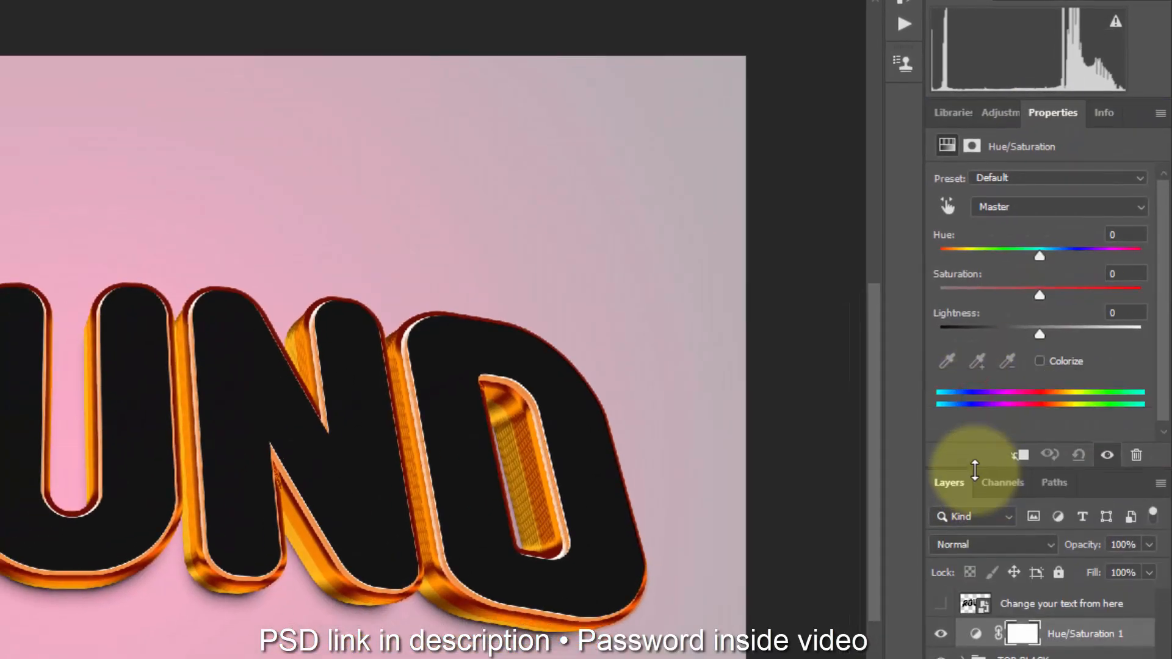
Step: Try hue shifts up to +180 on the Hue/Saturation adjustment and reset the hue to 0
left_click(1042, 254)
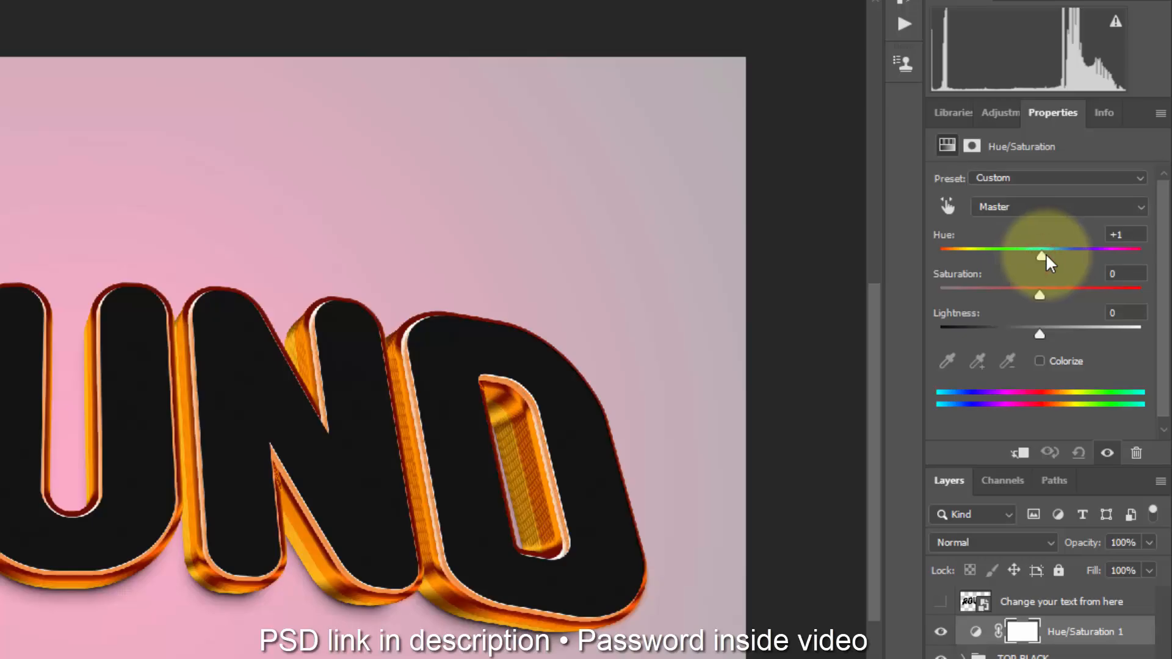
left_click(1136, 252)
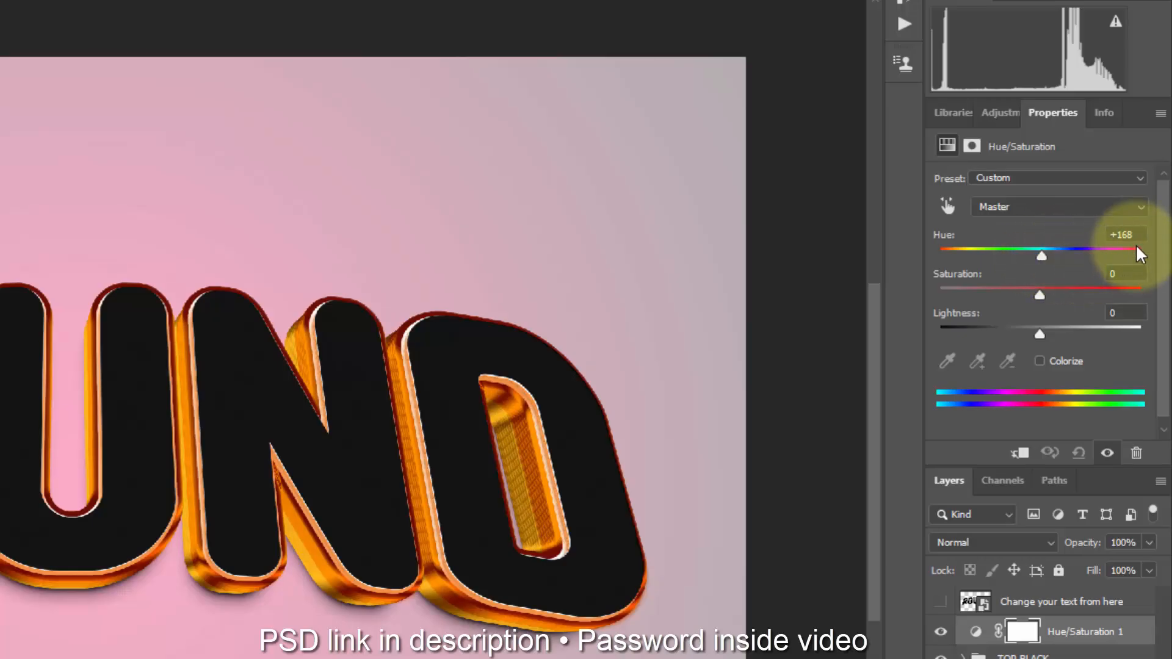
mouse_move(1134, 247)
left_mouse_down()
mouse_move(931, 265)
mouse_move(1138, 251)
left_mouse_up()
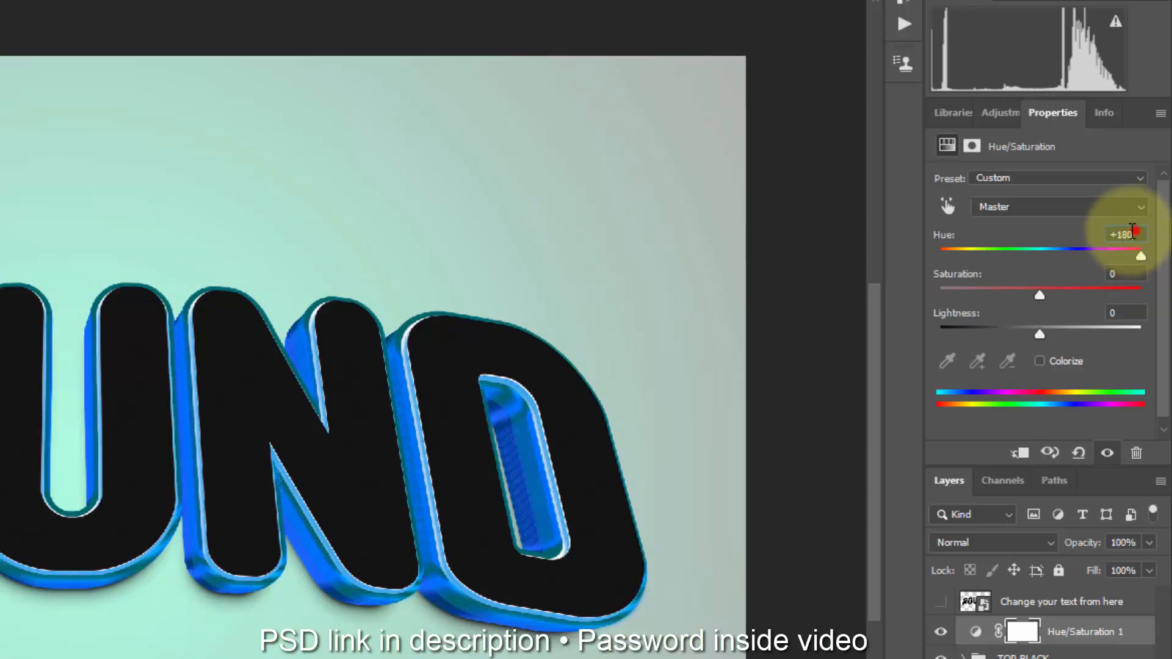
left_click(1126, 235)
type("0")
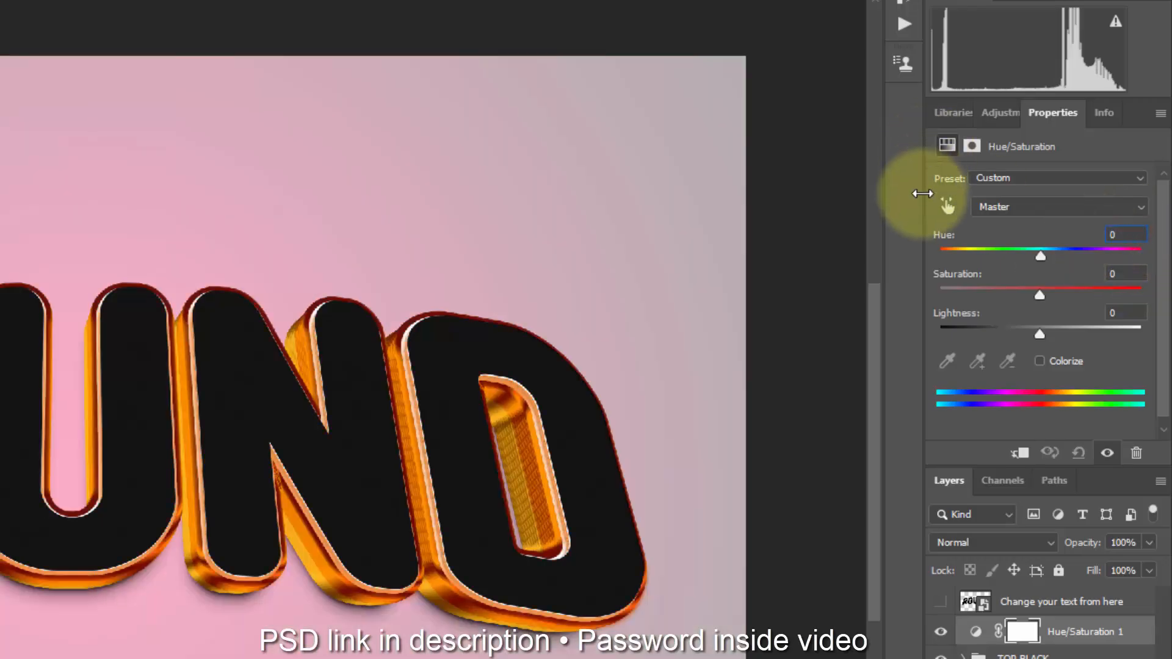